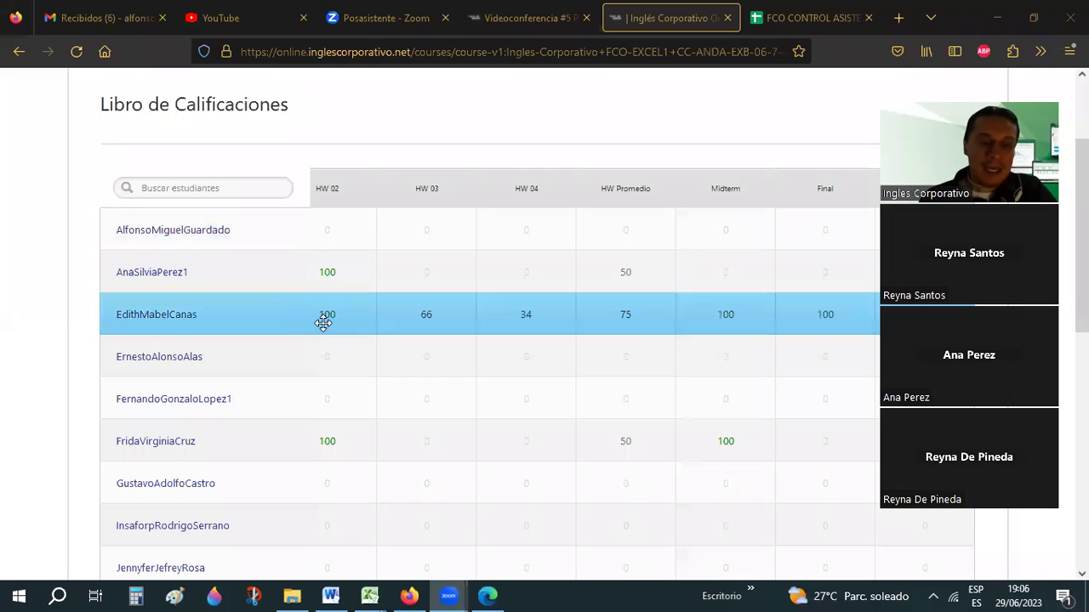
- Scroll up and down through the currently open course page
scroll(323, 314, "down", 3)
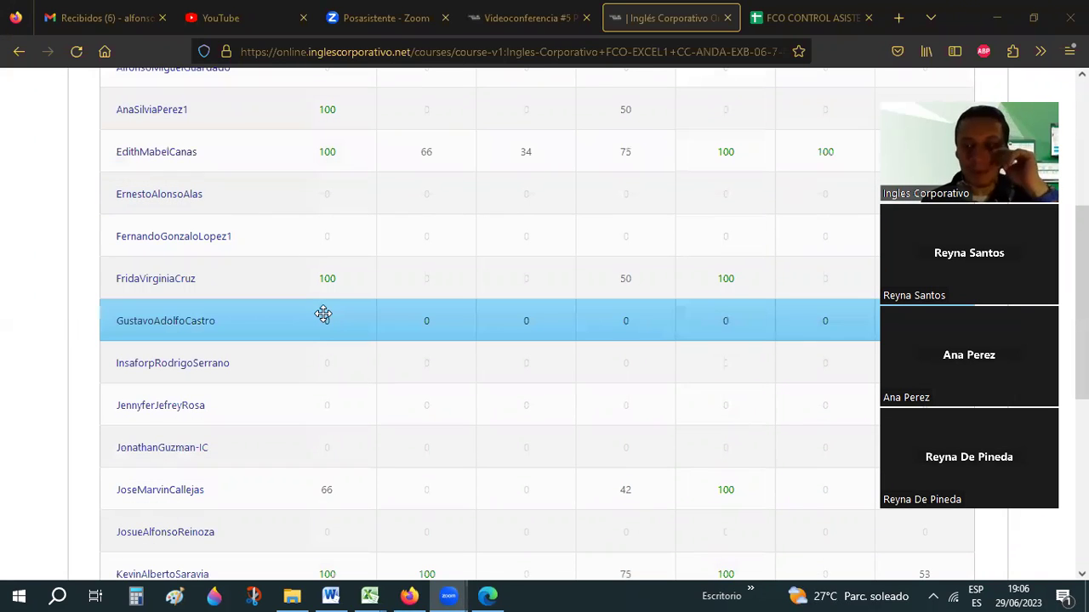
scroll(321, 306, "down", 1)
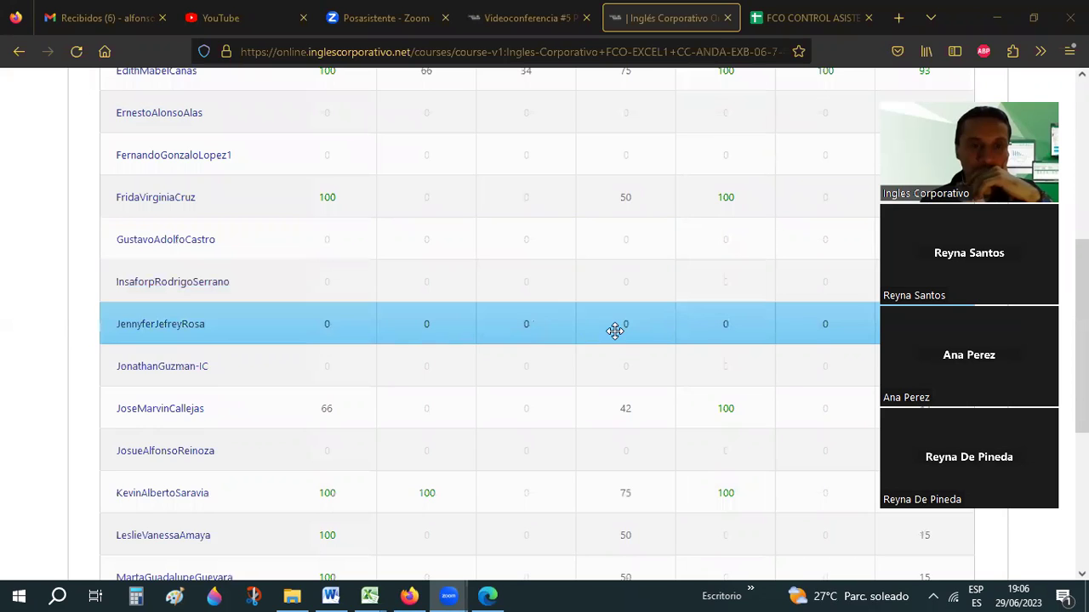
scroll(616, 331, "up", 3)
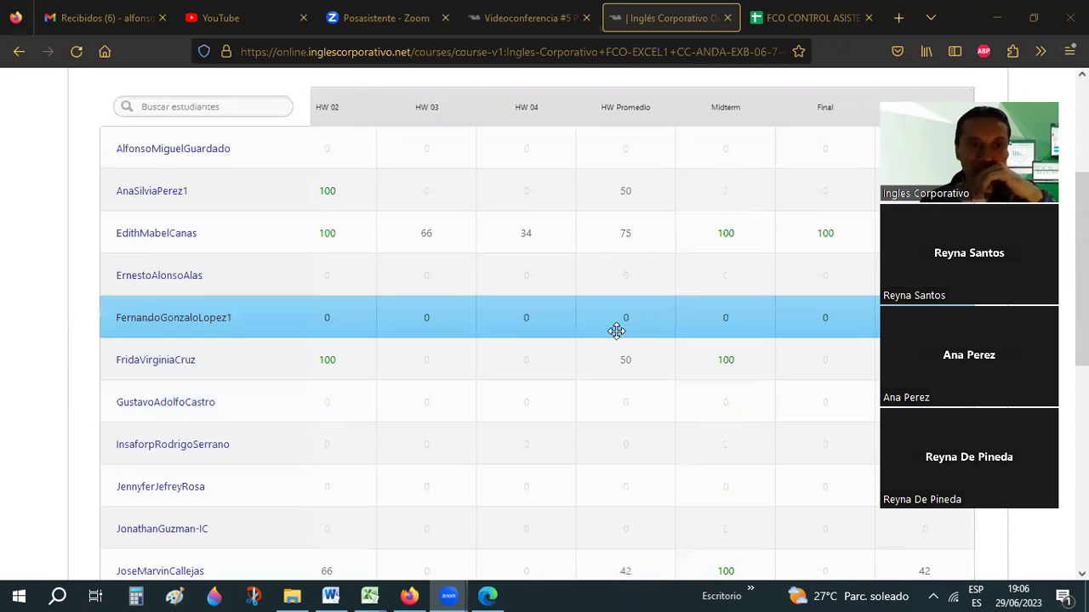
scroll(616, 330, "down", 1)
scroll(616, 331, "up", 1)
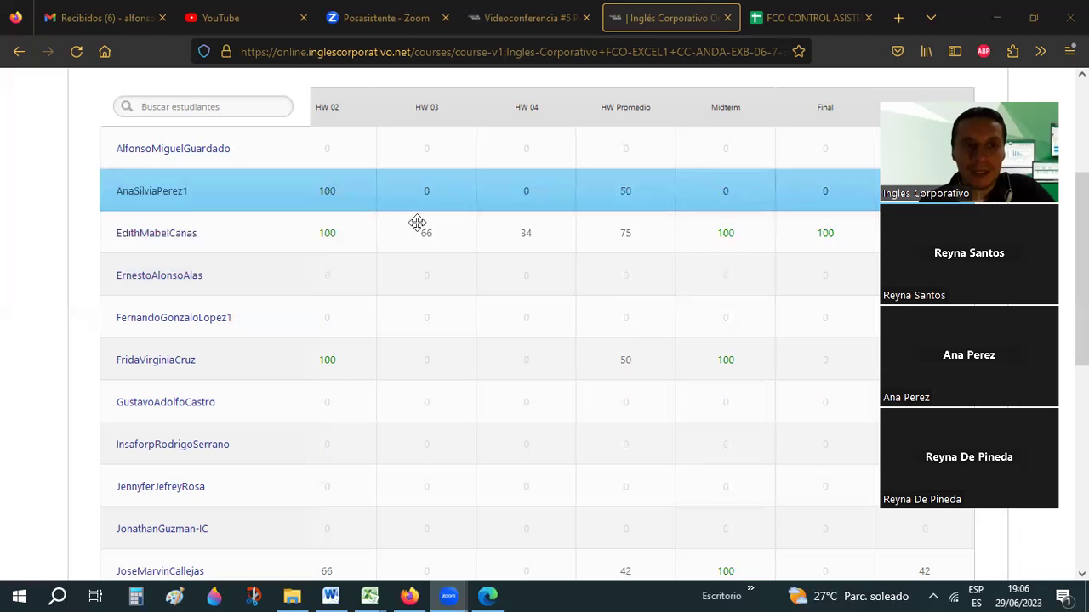
scroll(299, 263, "down", 2)
scroll(434, 304, "down", 2)
scroll(434, 304, "down", 1)
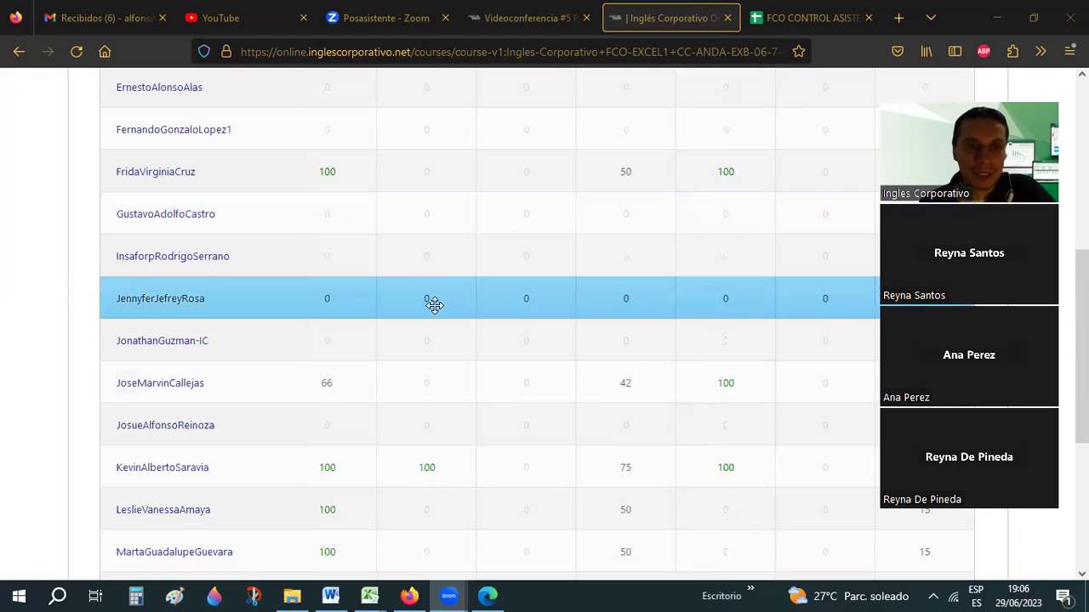
scroll(434, 305, "down", 2)
scroll(434, 304, "down", 1)
scroll(434, 304, "down", 3)
scroll(434, 306, "down", 2)
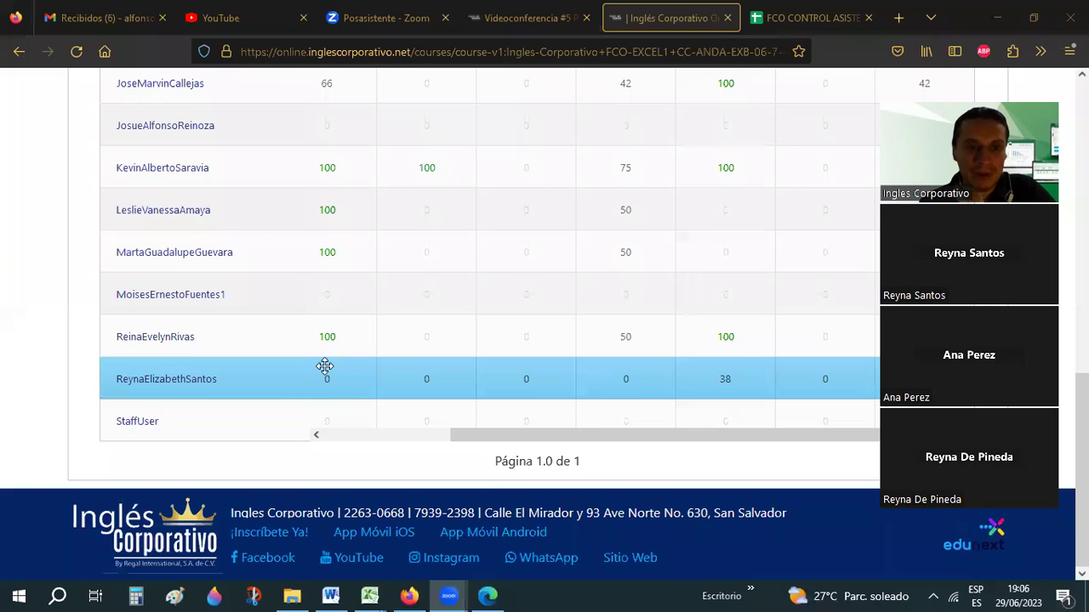
scroll(330, 356, "up", 2)
scroll(333, 355, "up", 1)
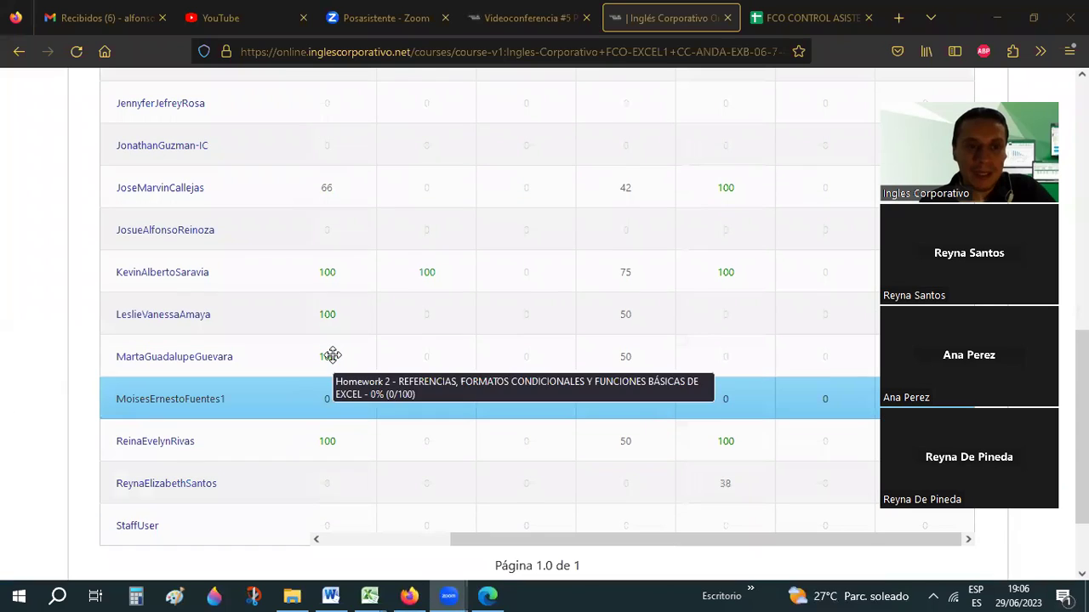
scroll(332, 355, "up", 2)
scroll(332, 350, "up", 3)
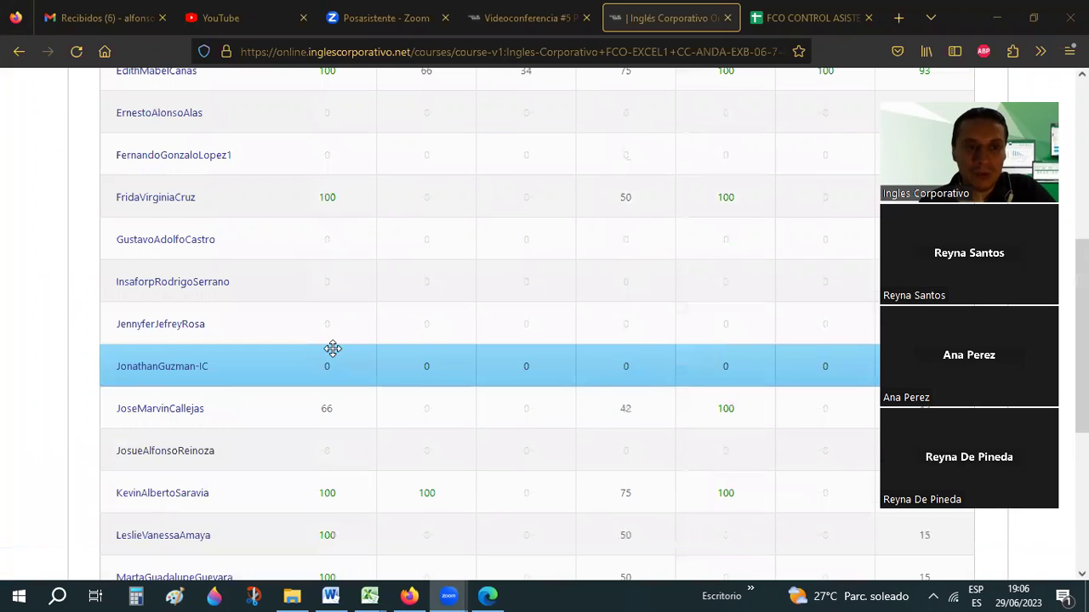
scroll(331, 348, "up", 2)
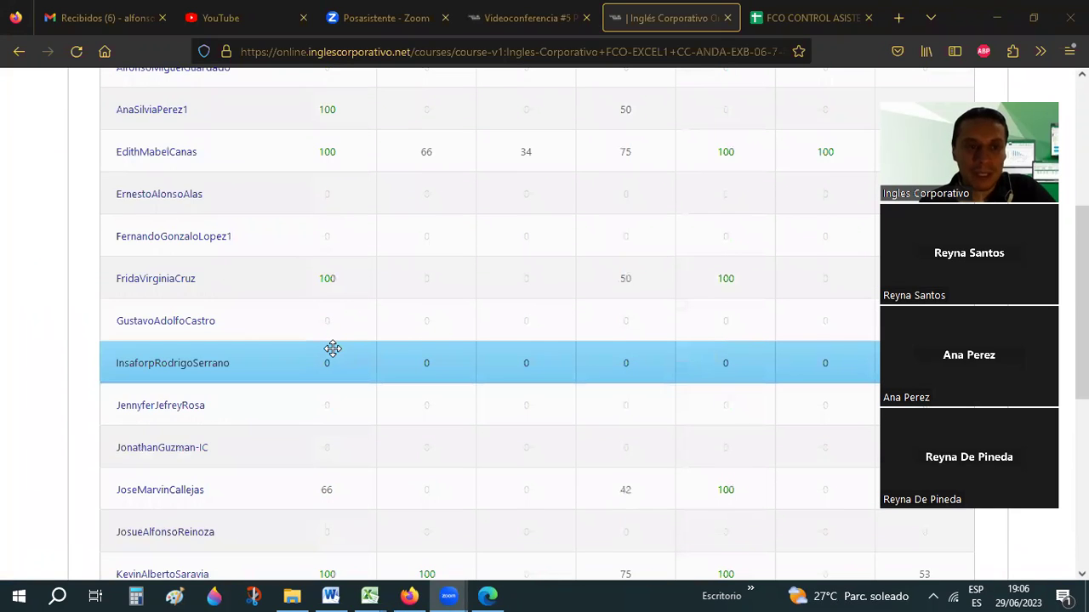
scroll(343, 297, "up", 2)
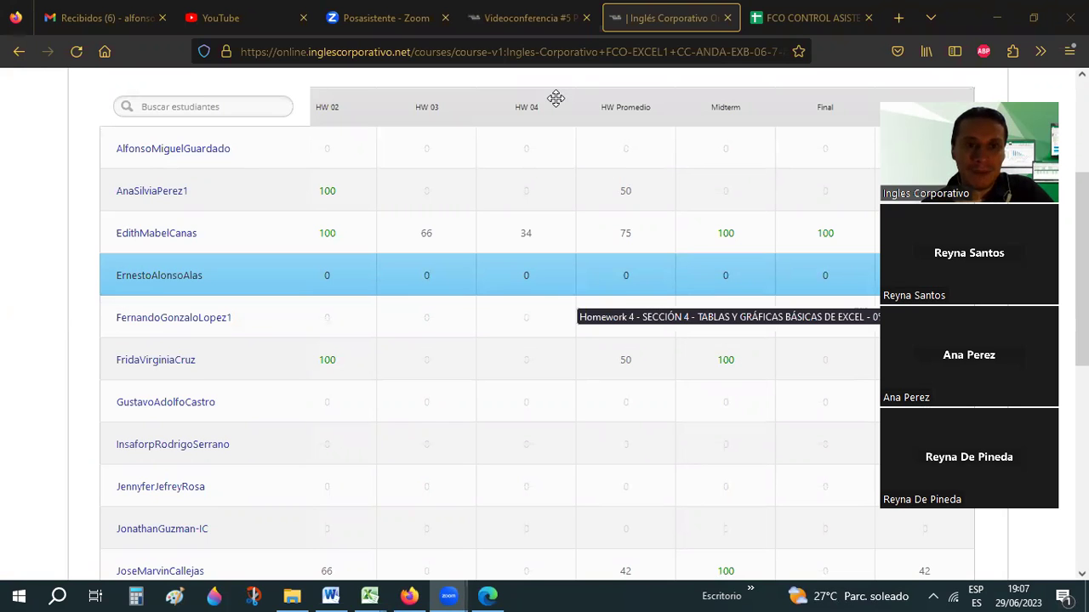
- Open the 1.6 Laboratorio 2 unit from the Videoconferencia #5 course page
key("ctrl+2")
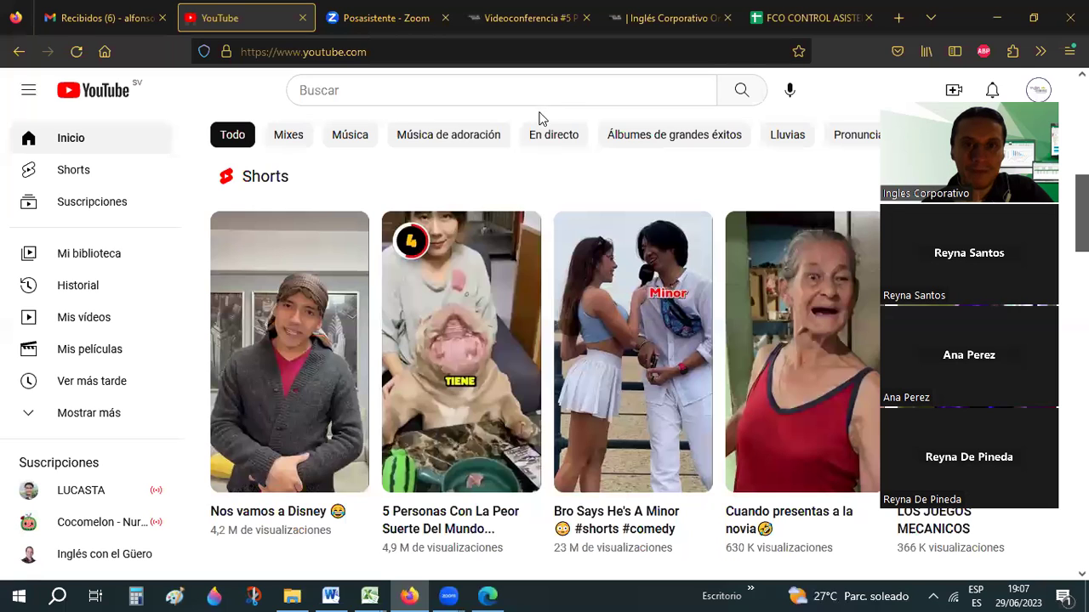
key("ctrl+4")
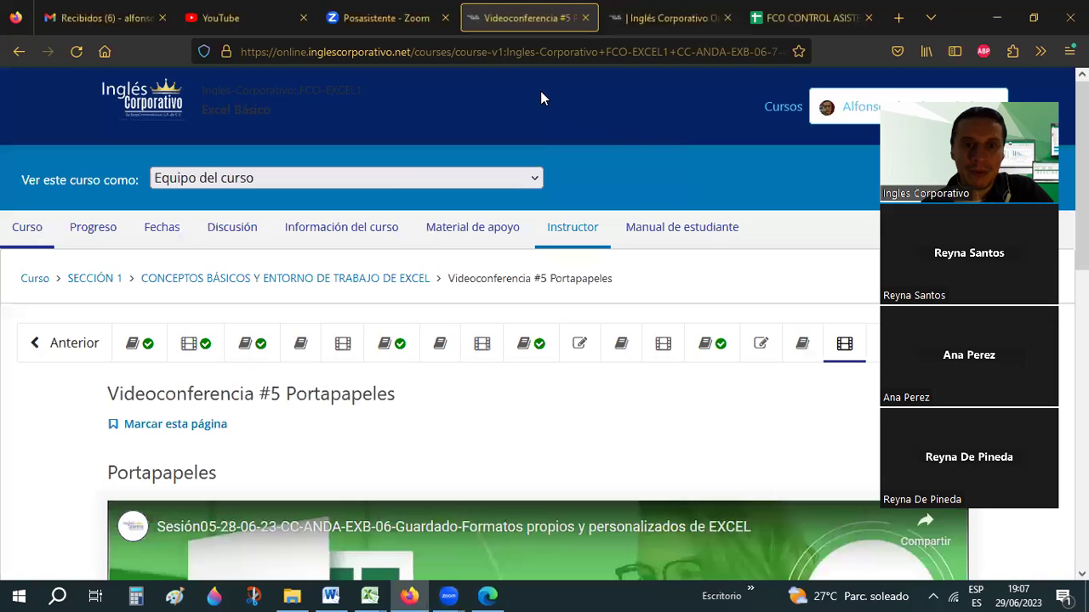
scroll(770, 268, "down", 1)
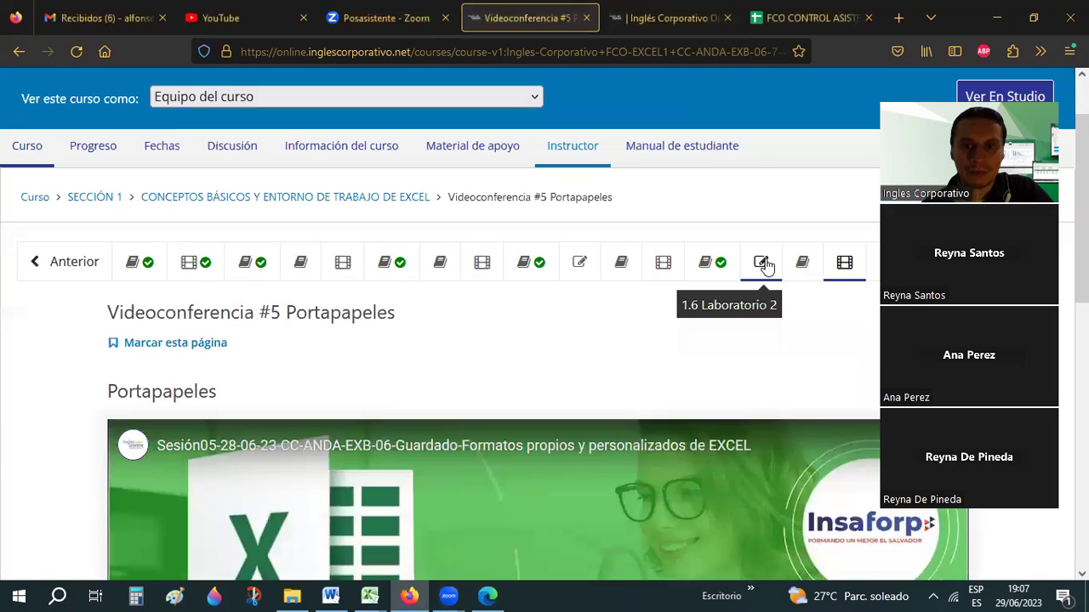
left_click(761, 264)
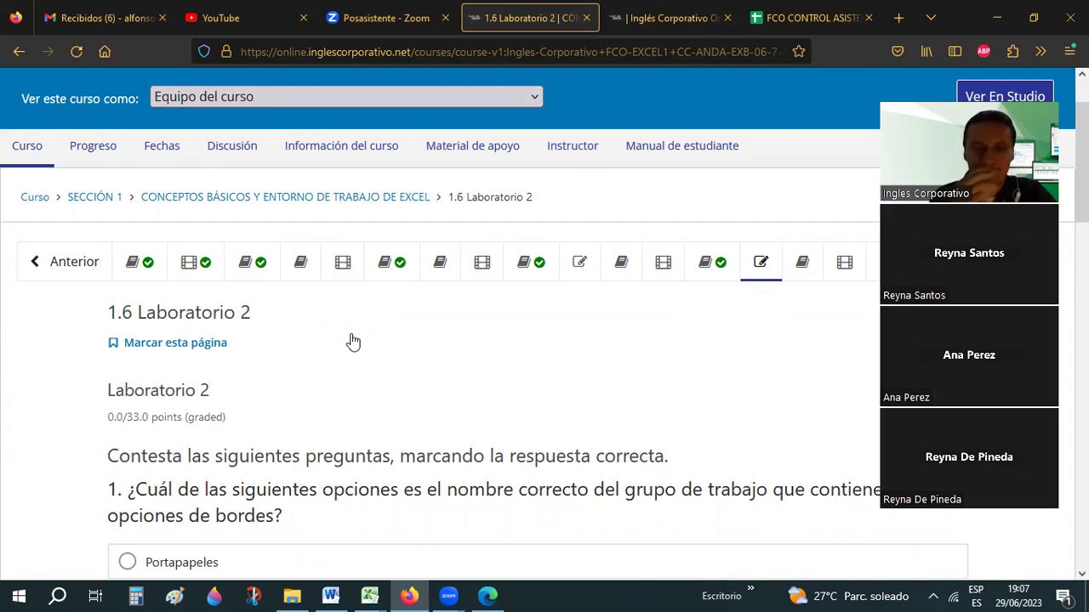
- Scroll through the Laboratorio 2 quiz questions on borders and custom formats
scroll(353, 341, "down", 4)
scroll(353, 341, "down", 1)
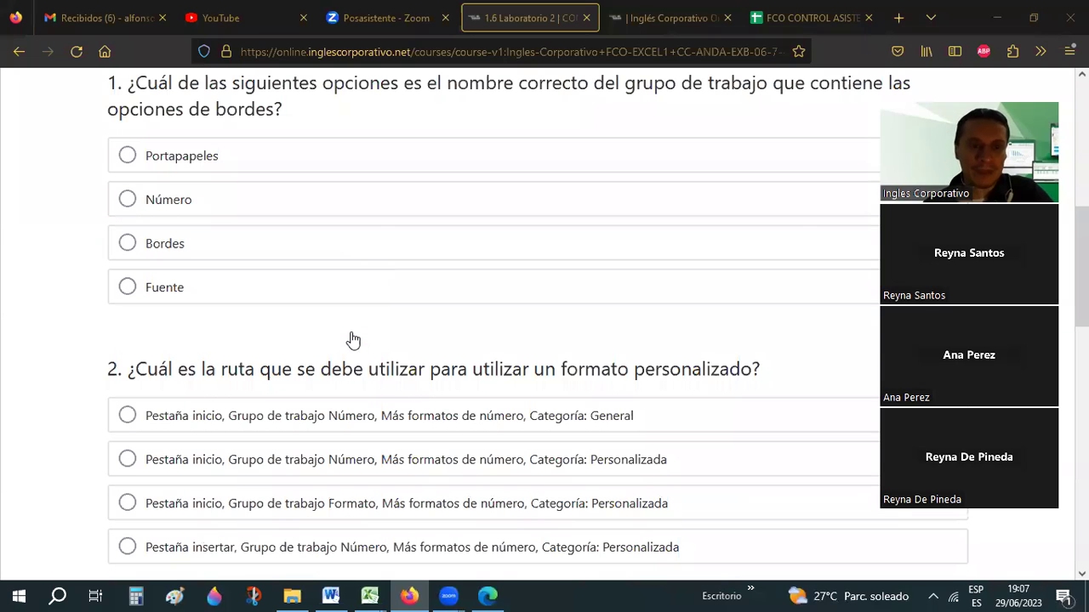
scroll(353, 341, "down", 2)
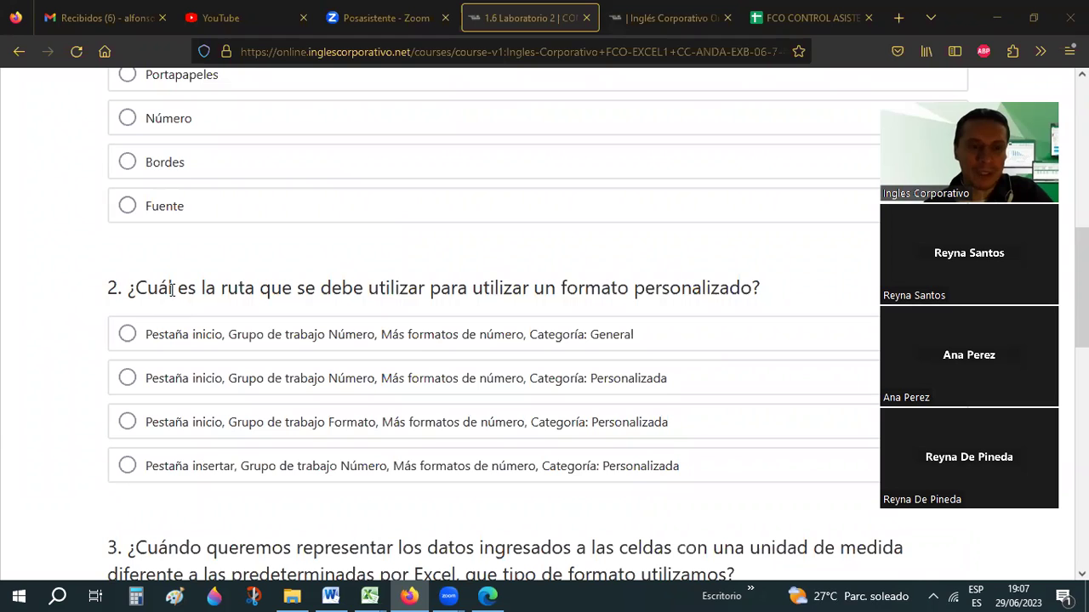
scroll(171, 290, "down", 4)
scroll(170, 292, "down", 5)
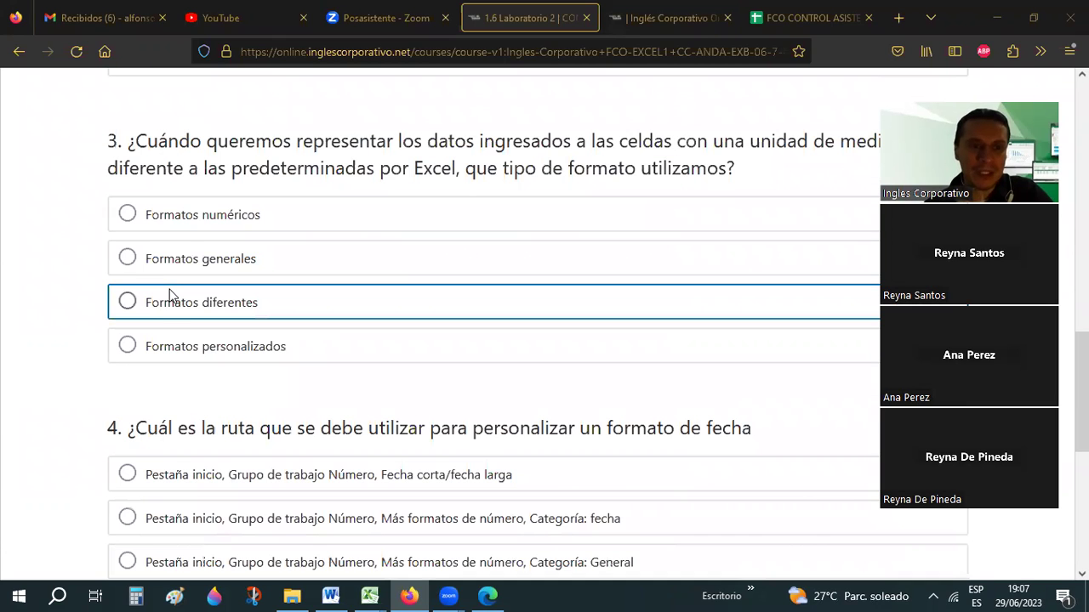
scroll(169, 295, "down", 5)
scroll(168, 294, "up", 5)
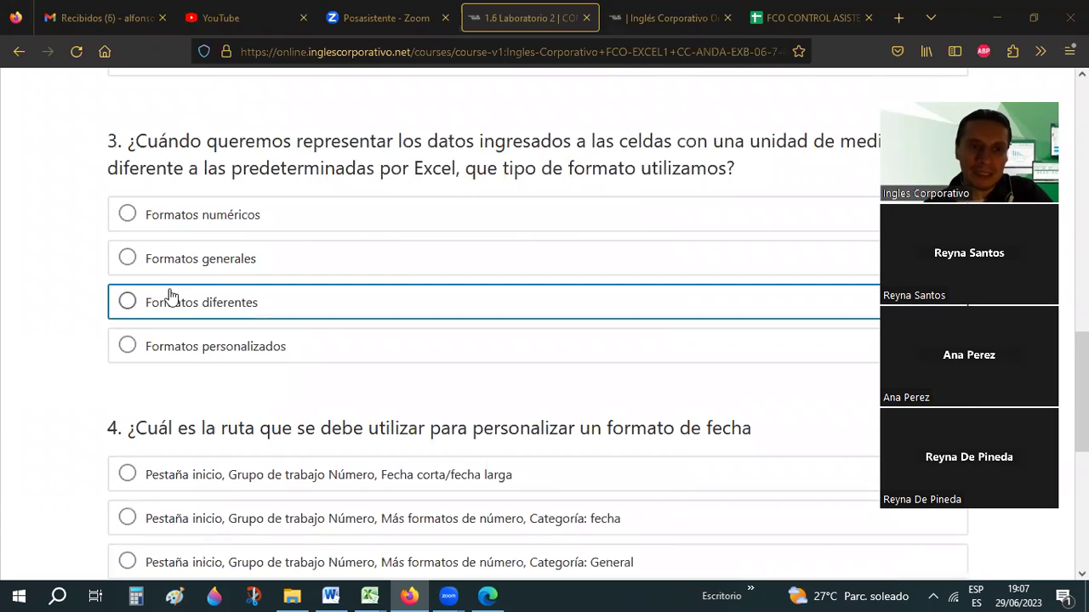
key("Home")
scroll(383, 213, "down", 4)
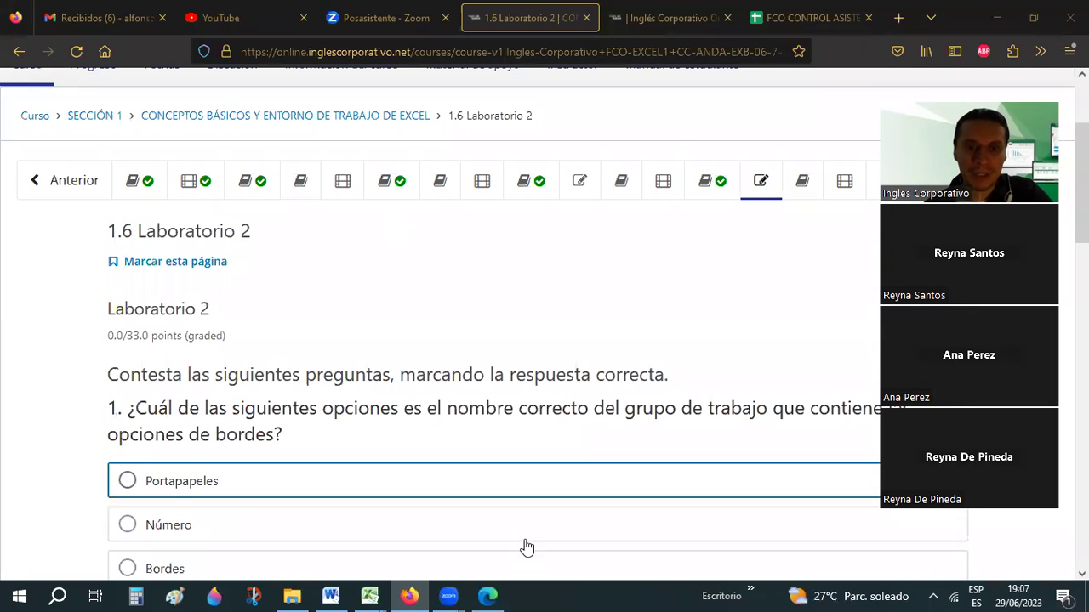
- Go back to the Inglés Corporativo gradebook and review students' homework, midterm and final scores
left_click(357, 532)
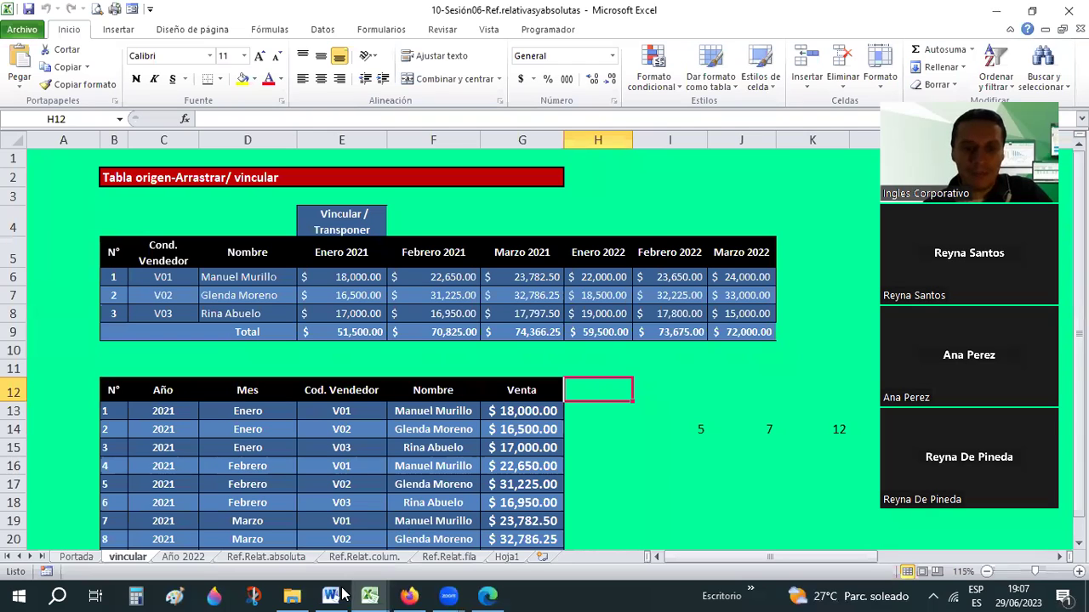
left_click(409, 596)
left_click(703, 17)
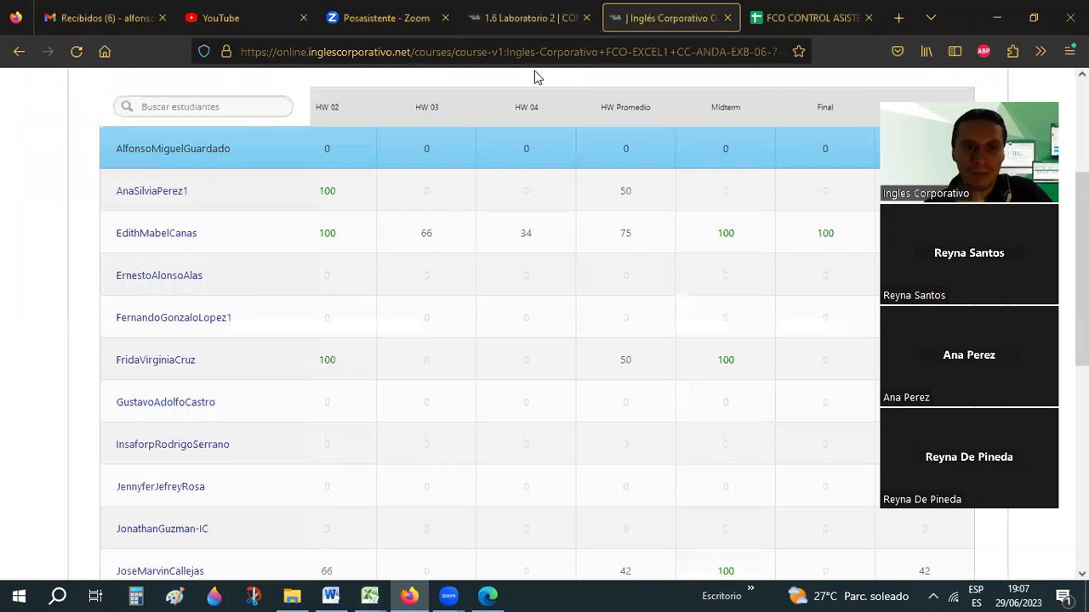
scroll(238, 289, "down", 2)
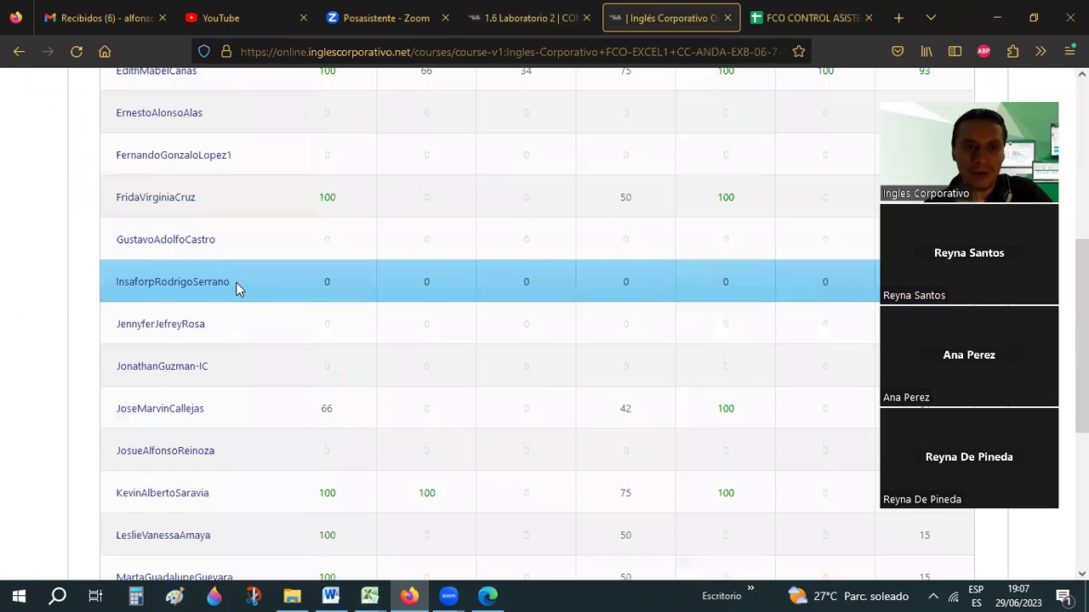
scroll(238, 289, "down", 1)
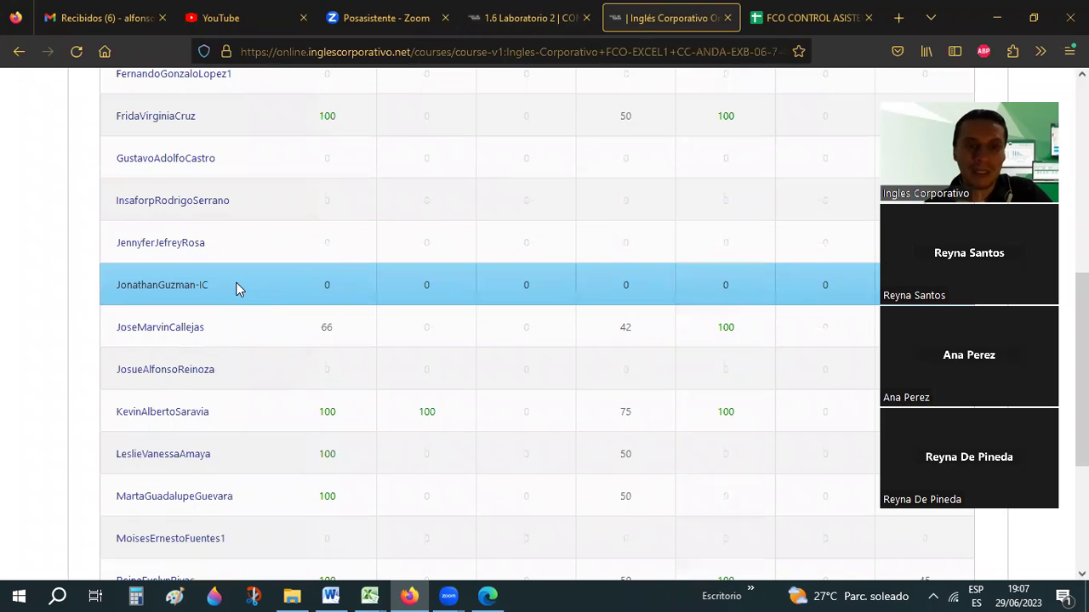
scroll(239, 289, "down", 3)
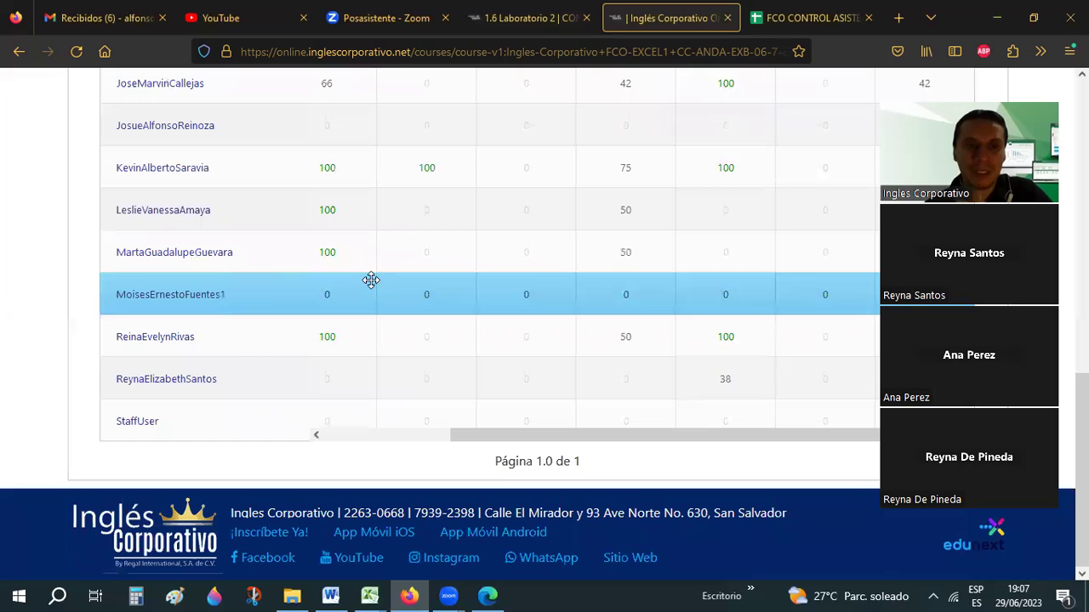
scroll(371, 280, "up", 3)
scroll(371, 280, "up", 3)
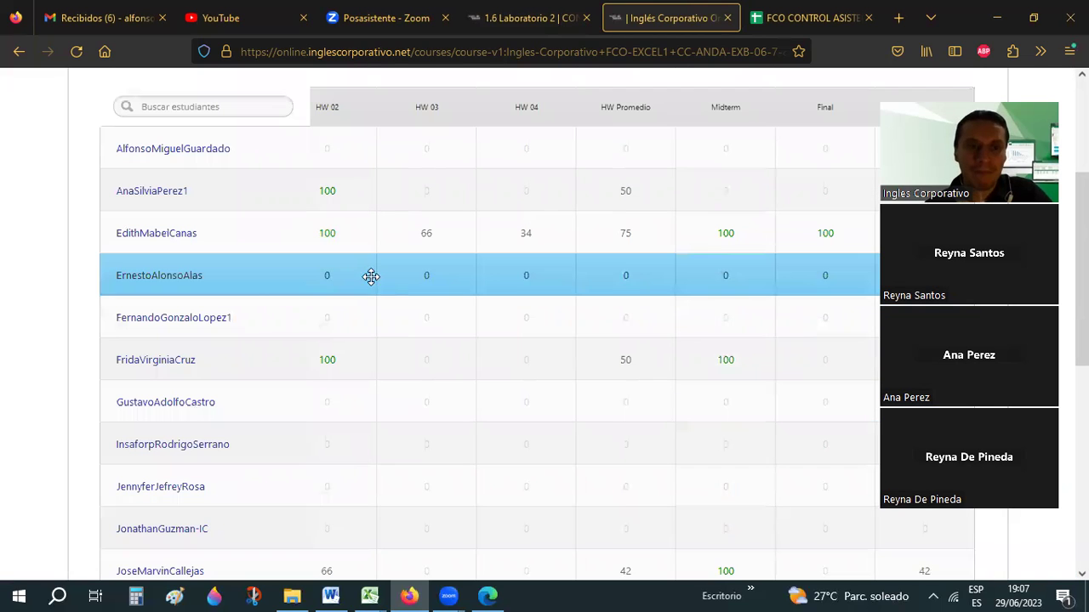
scroll(314, 277, "down", 3)
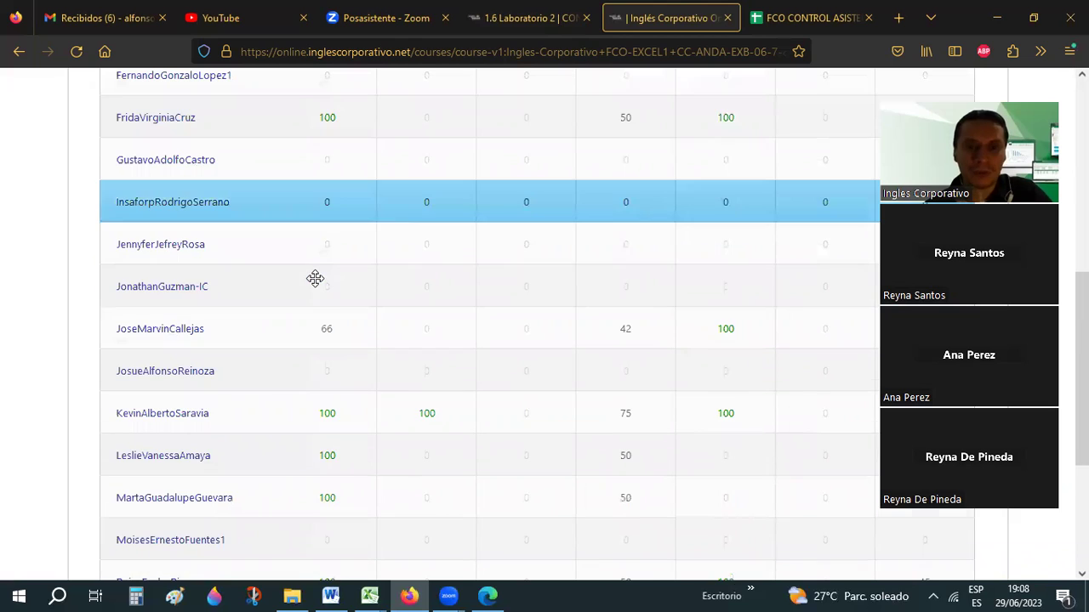
scroll(400, 380, "down", 3)
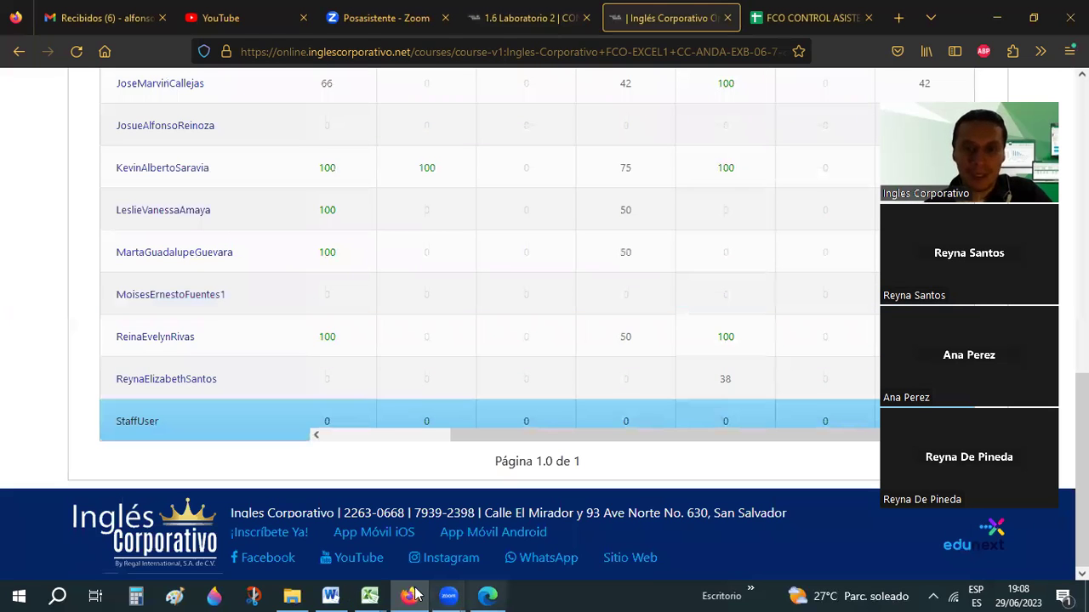
- Bring up the FCO CONTROL attendance sheet scrolled right to the empty JUEVES 29 column
key("ctrl+Tab")
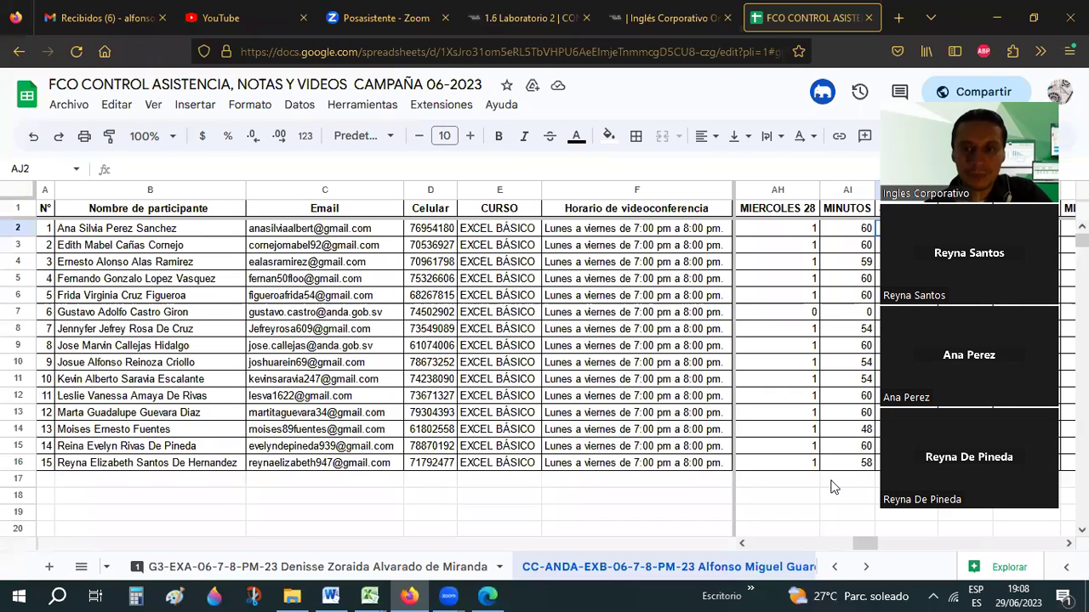
left_click_drag(876, 548, 885, 549)
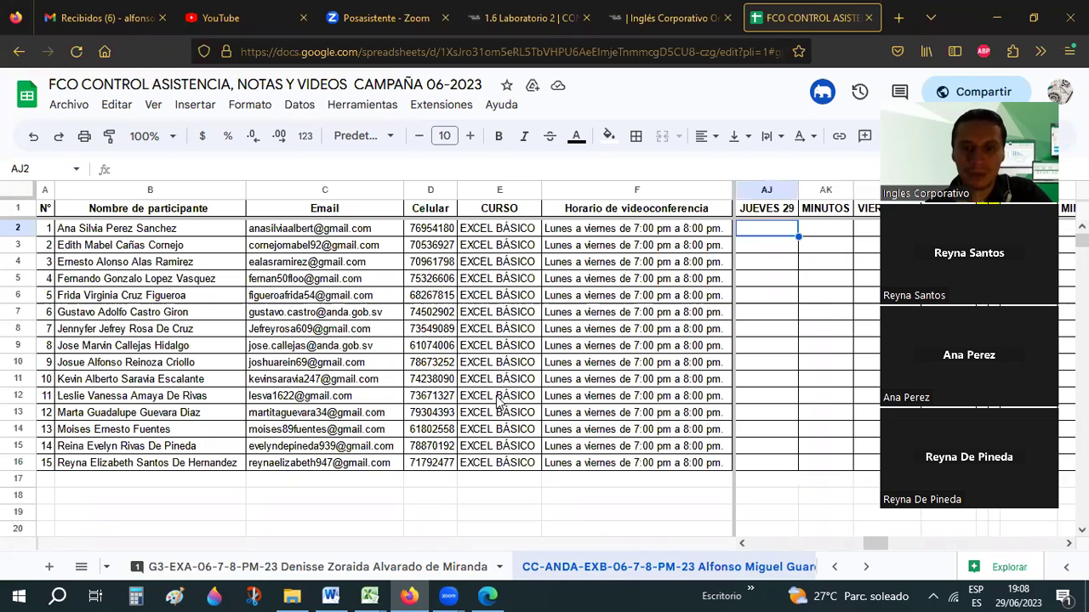
- In the Sesión06 workbook, view the Portada sheet, then return to vincular and its Venta list
mouse_move(369, 593)
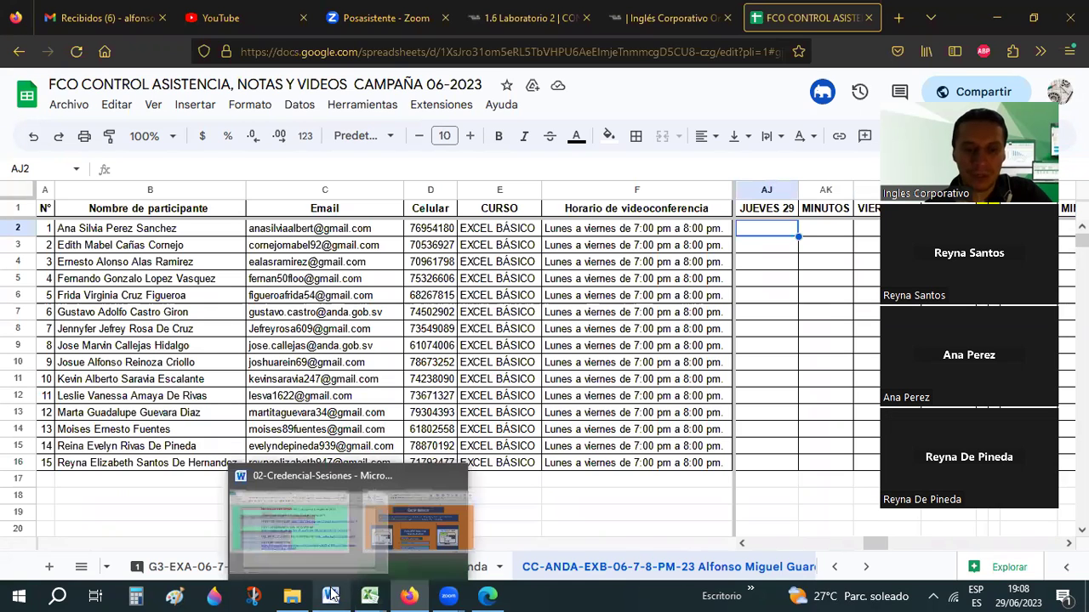
left_click(371, 566)
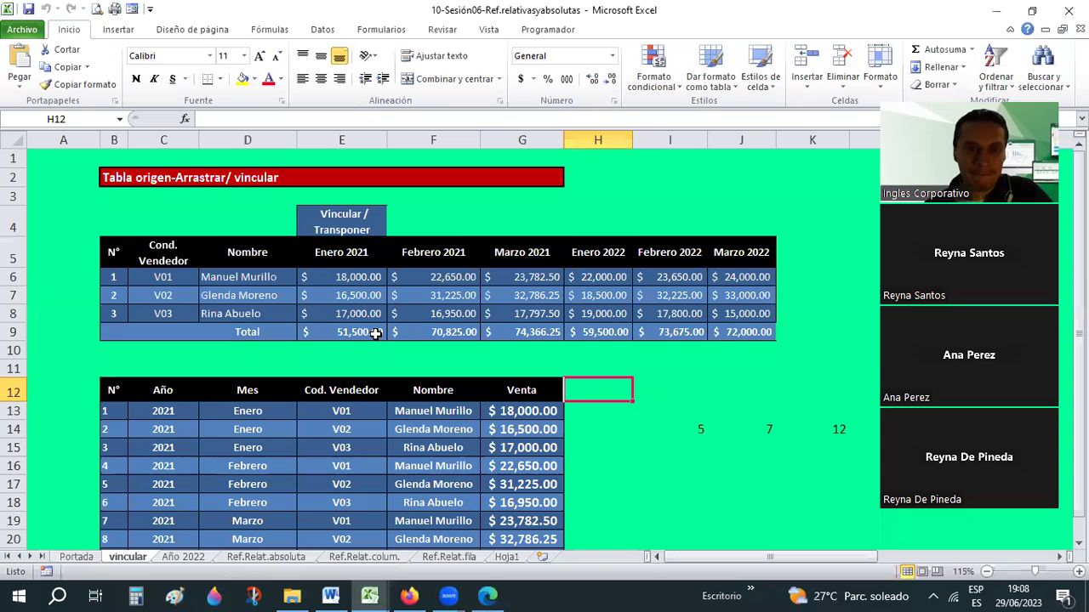
left_click(90, 557)
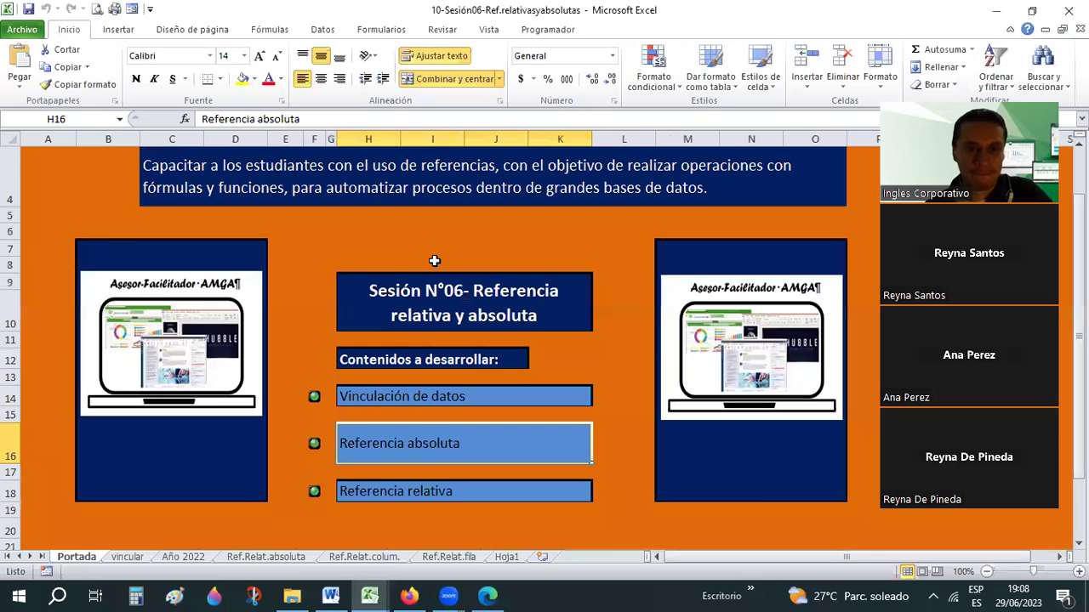
scroll(434, 260, "up", 1)
left_click(428, 325)
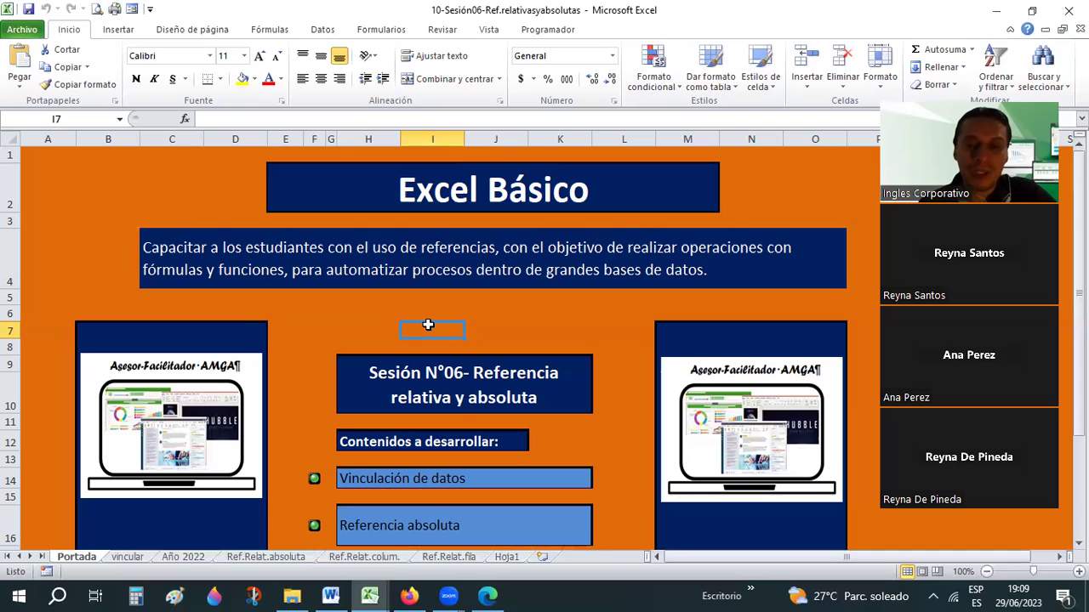
left_click(127, 557)
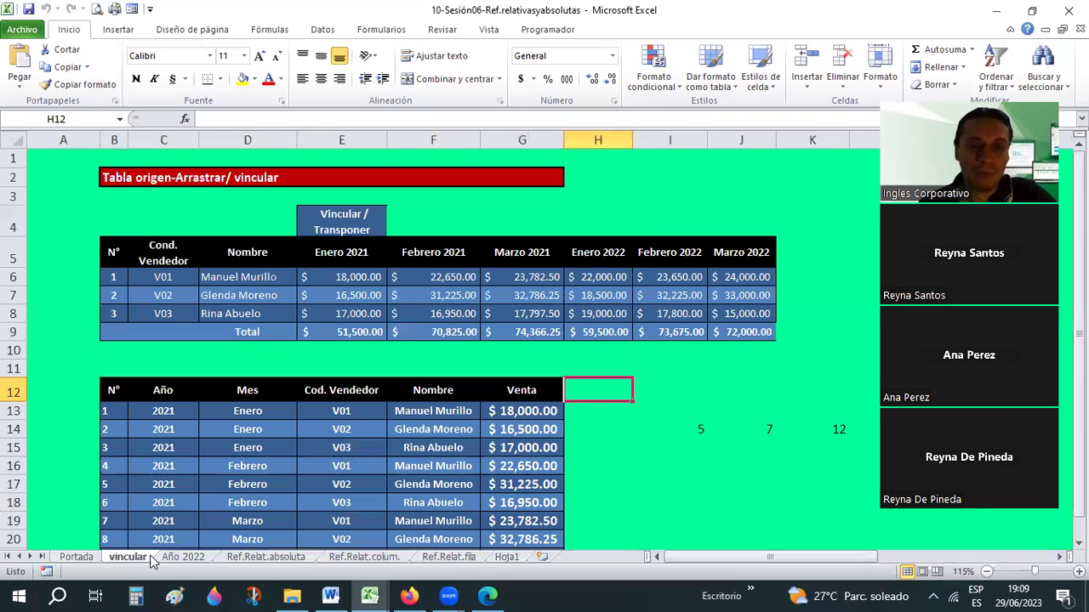
scroll(629, 264, "down", 2)
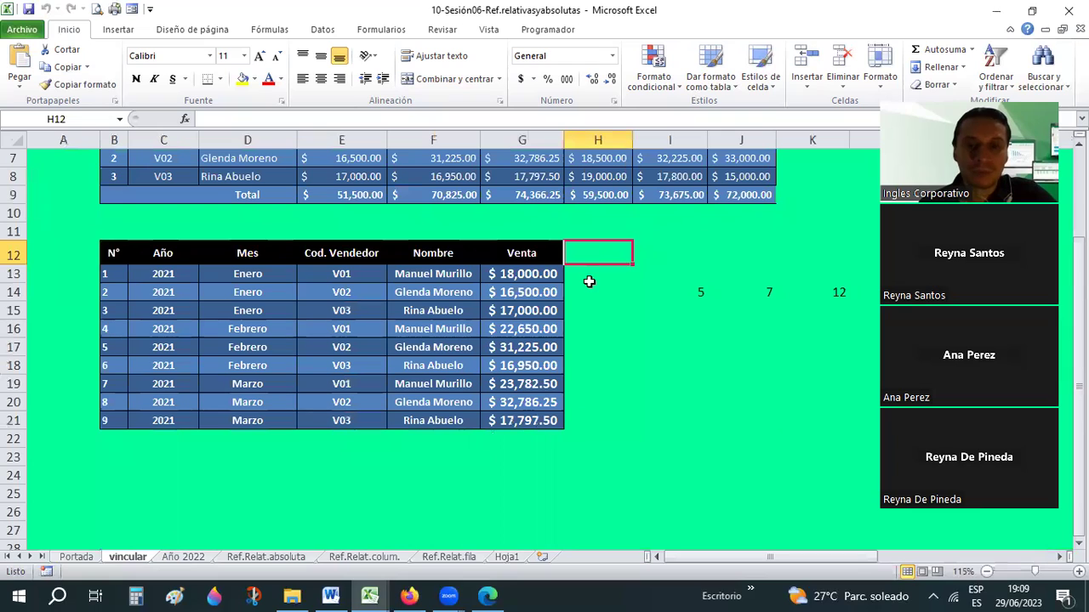
left_click(369, 594)
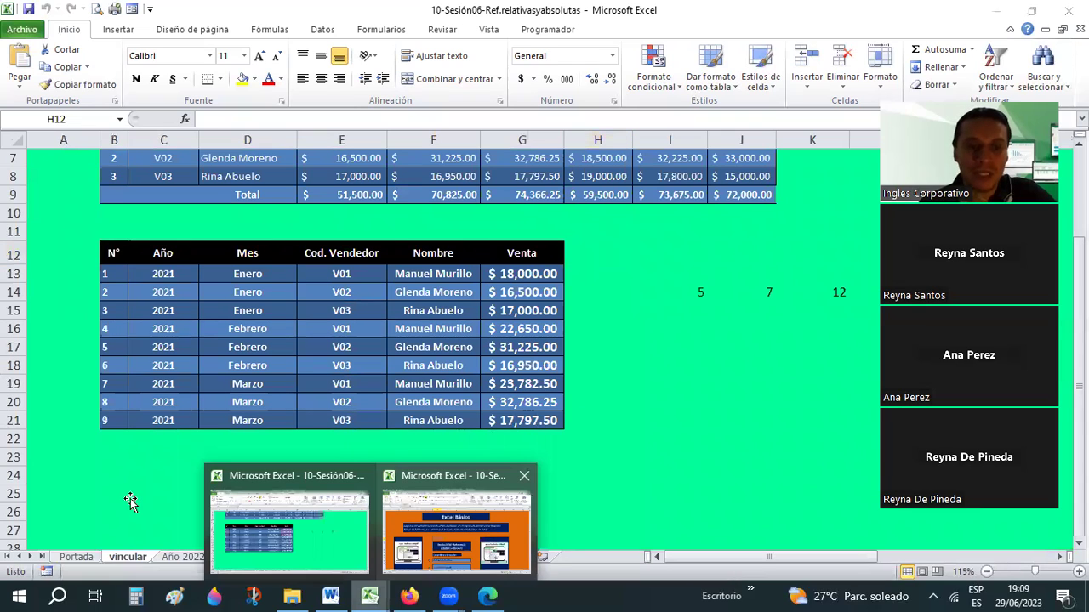
key("alt+Tab")
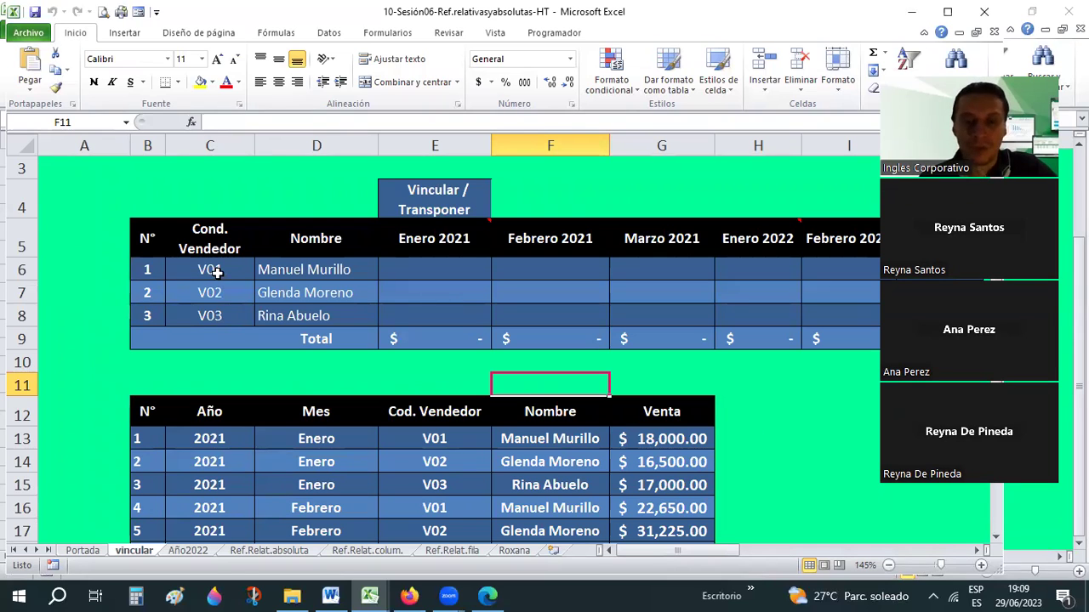
key("ctrl+z")
scroll(219, 256, "down", 3)
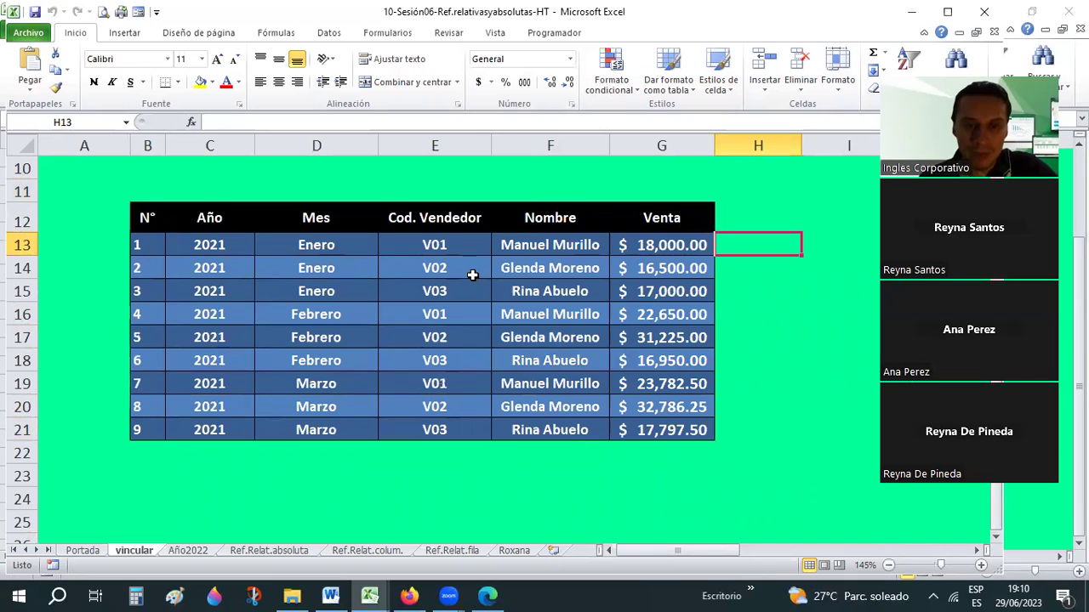
scroll(212, 222, "up", 2)
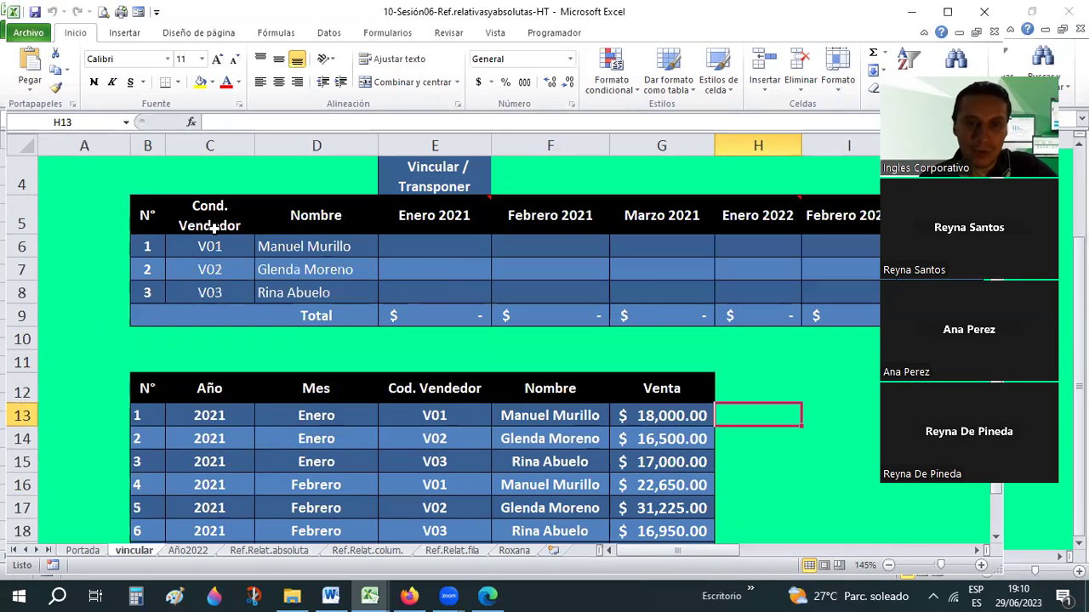
scroll(246, 402, "down", 1)
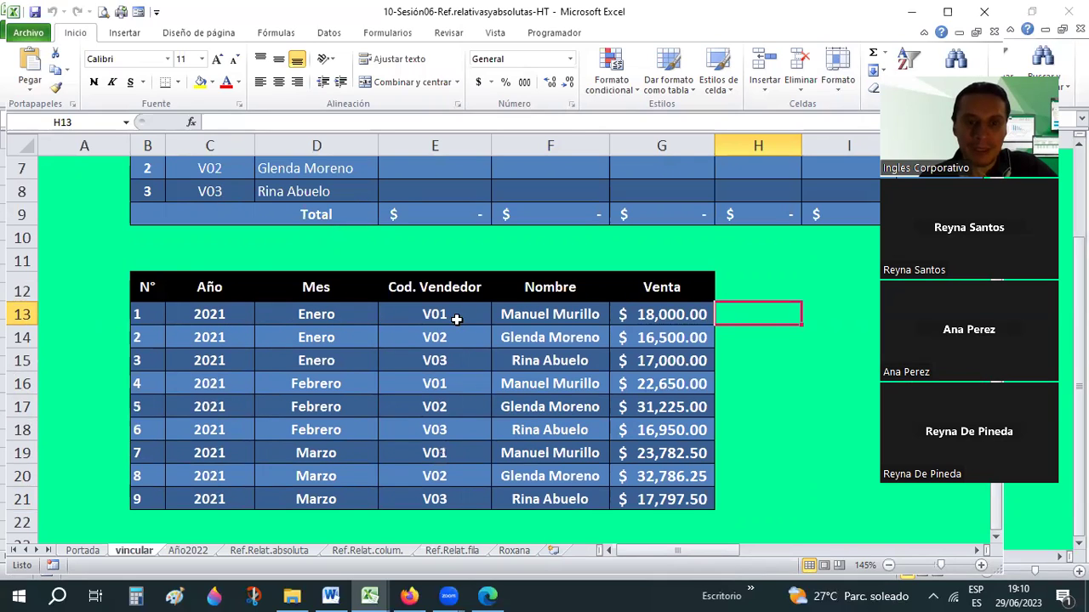
left_click_drag(438, 316, 457, 358)
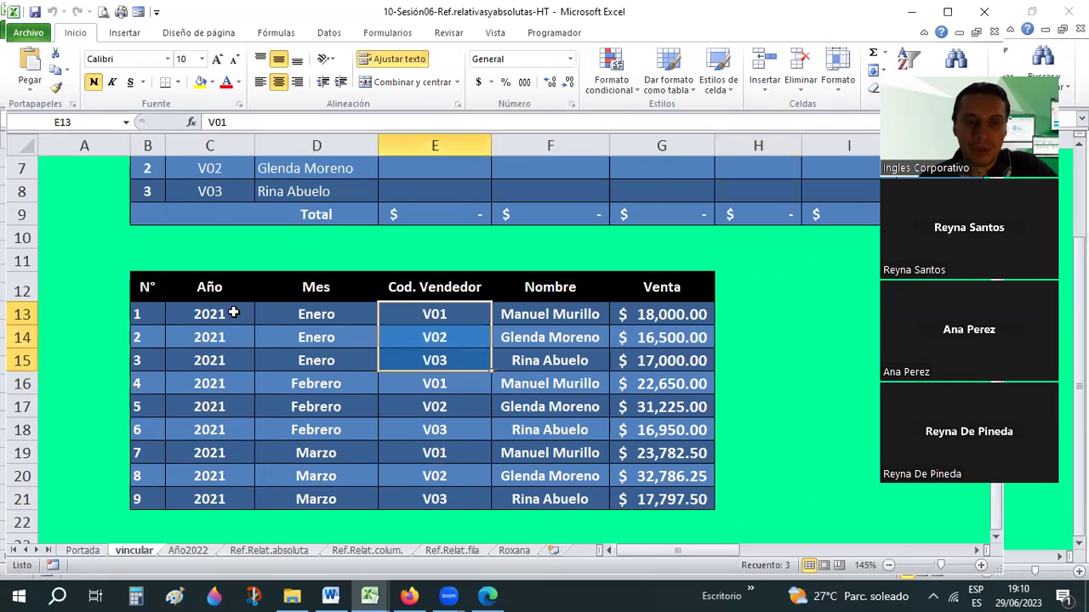
left_click_drag(232, 314, 233, 361)
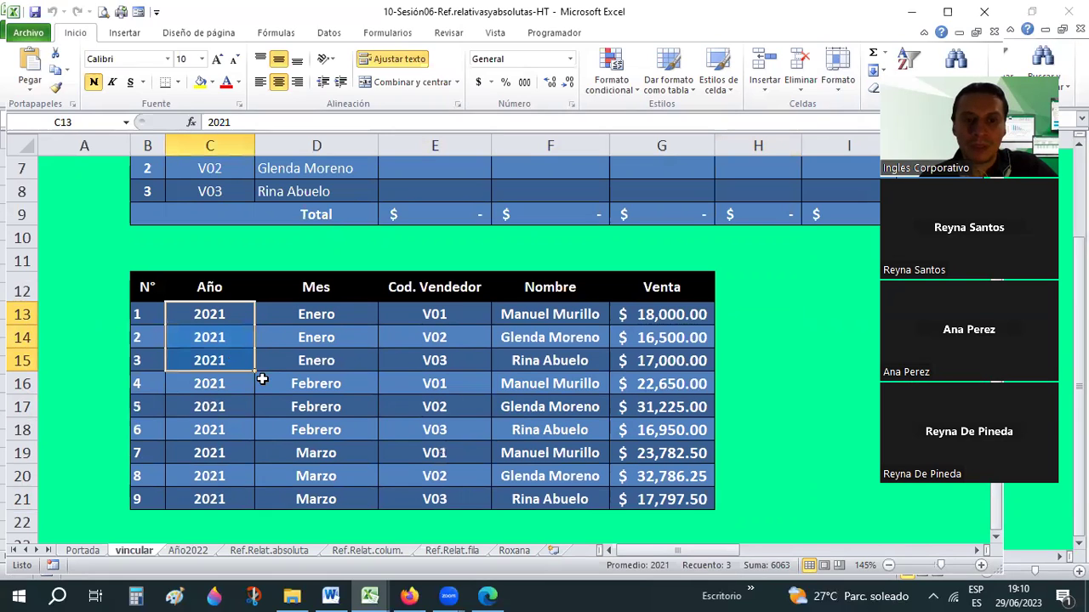
left_click(326, 504)
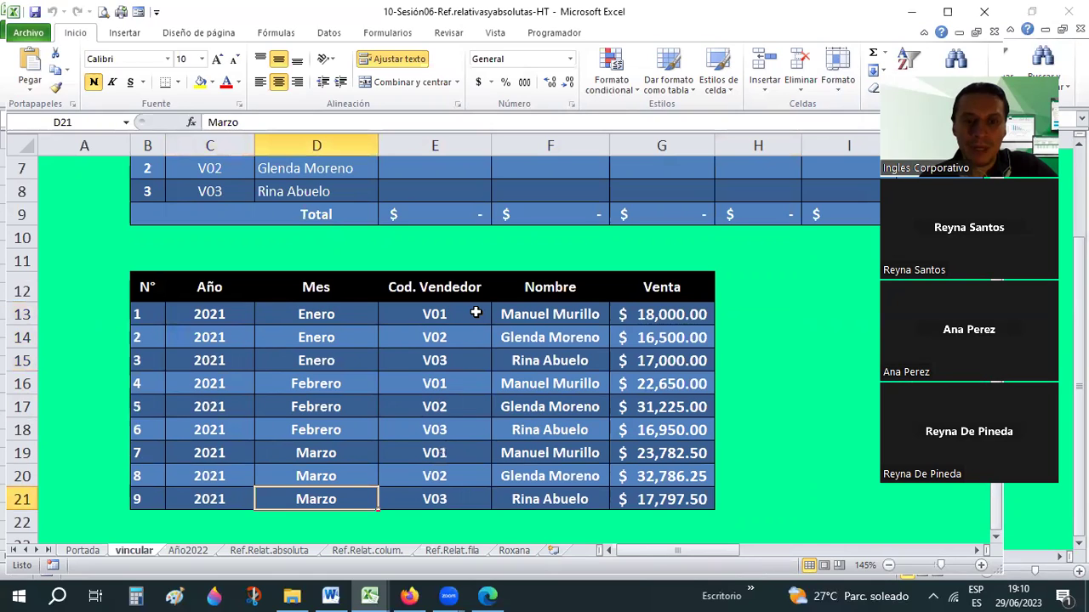
left_click(477, 319)
left_click(469, 382)
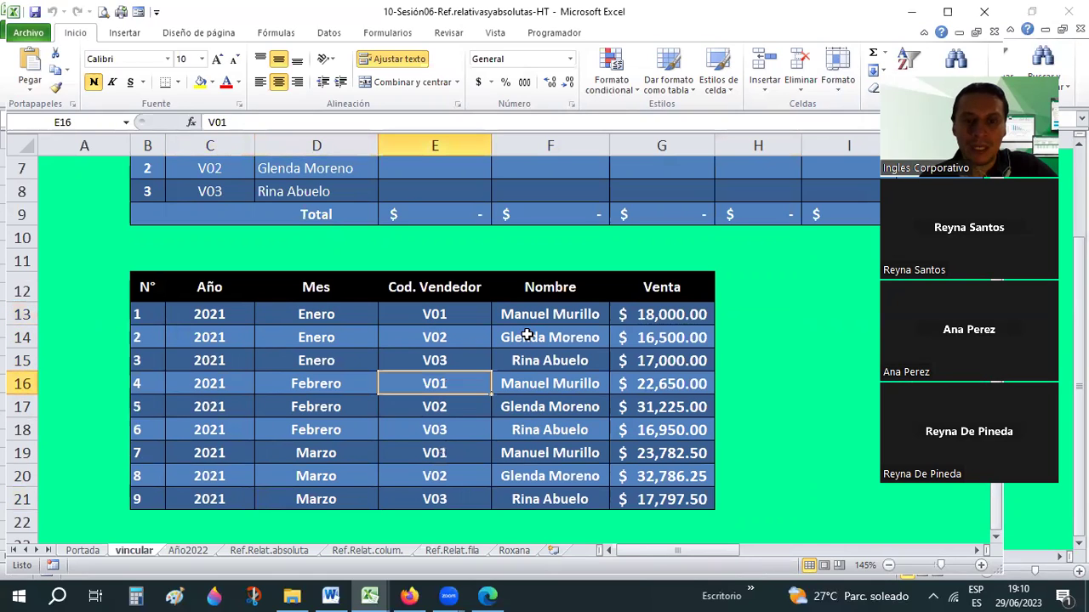
left_click(528, 316)
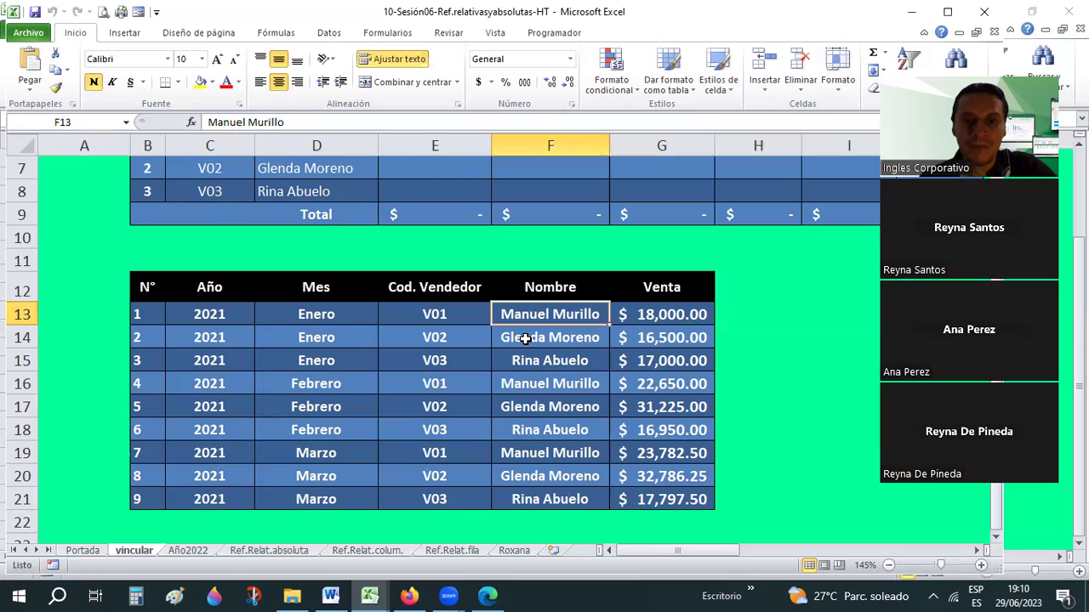
left_click(526, 338)
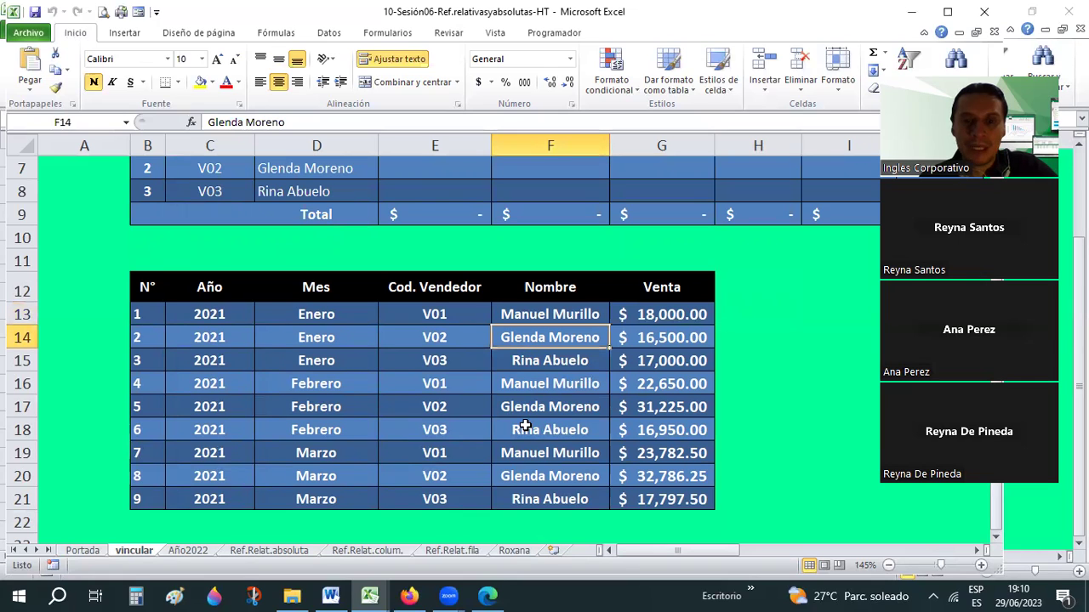
left_click(541, 364)
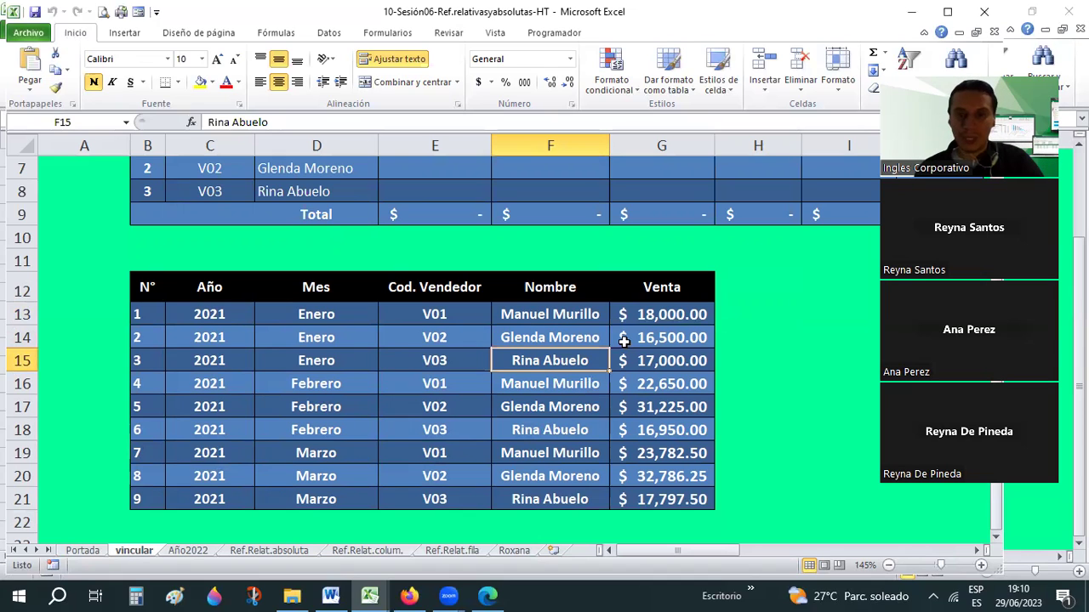
left_click(672, 310)
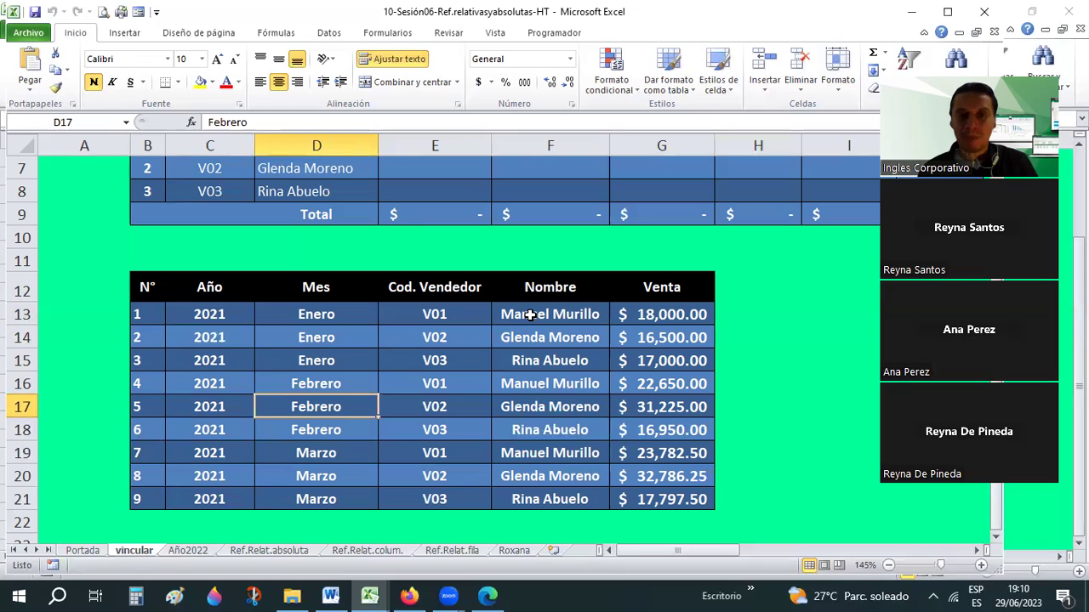
left_click(536, 314)
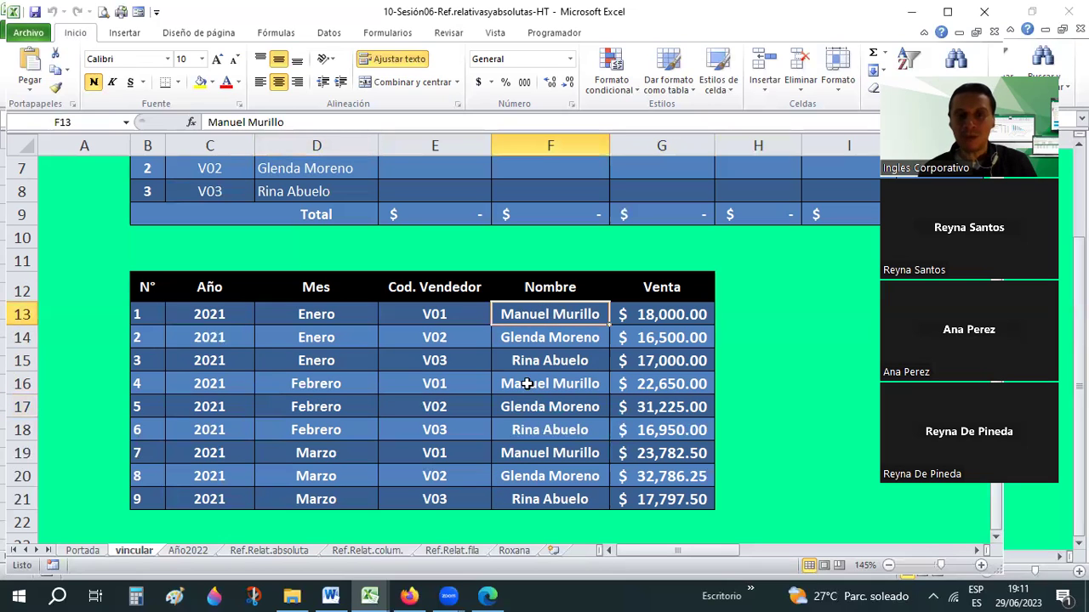
left_click(526, 344)
left_click(523, 364)
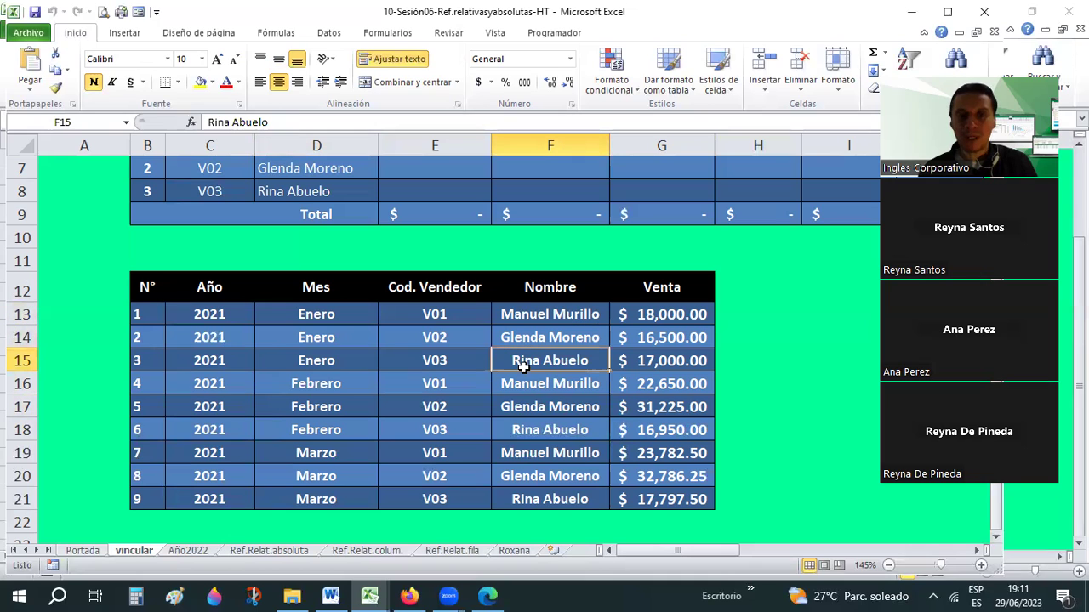
left_click(520, 415)
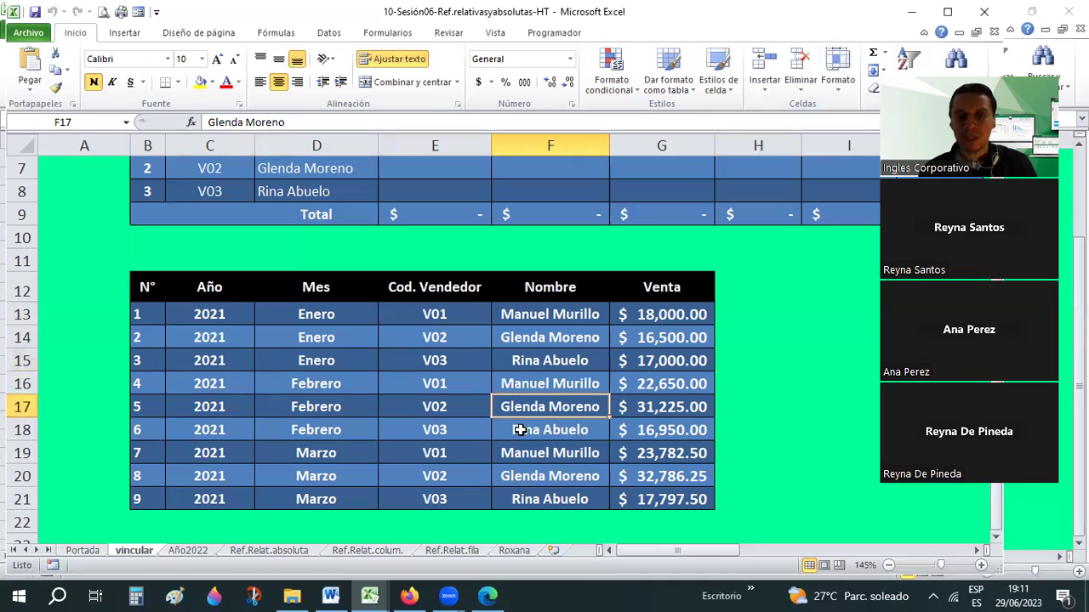
left_click(508, 452)
left_click(505, 476)
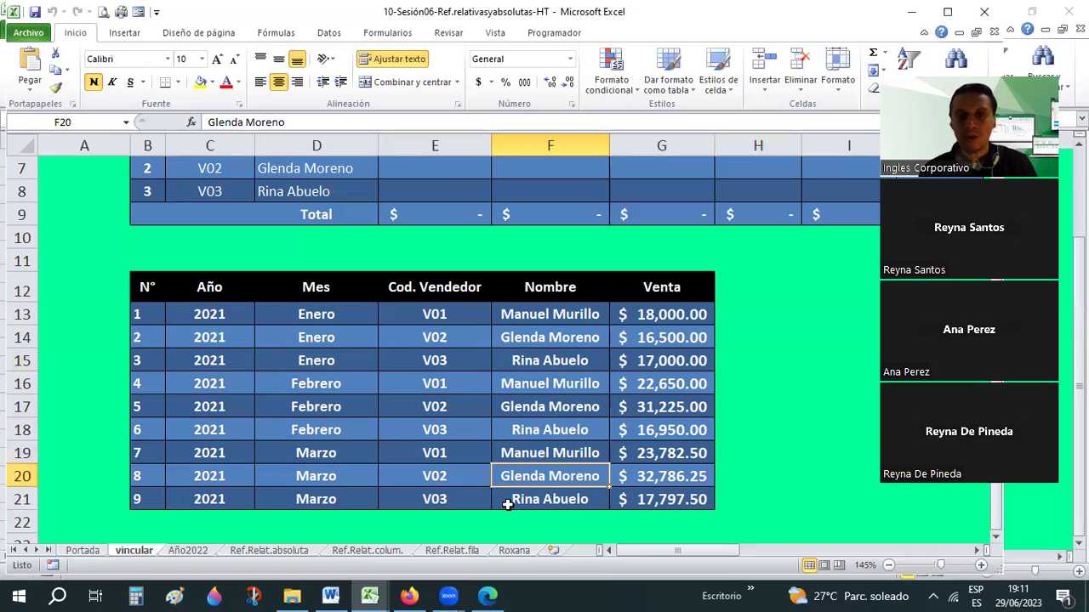
left_click(507, 505)
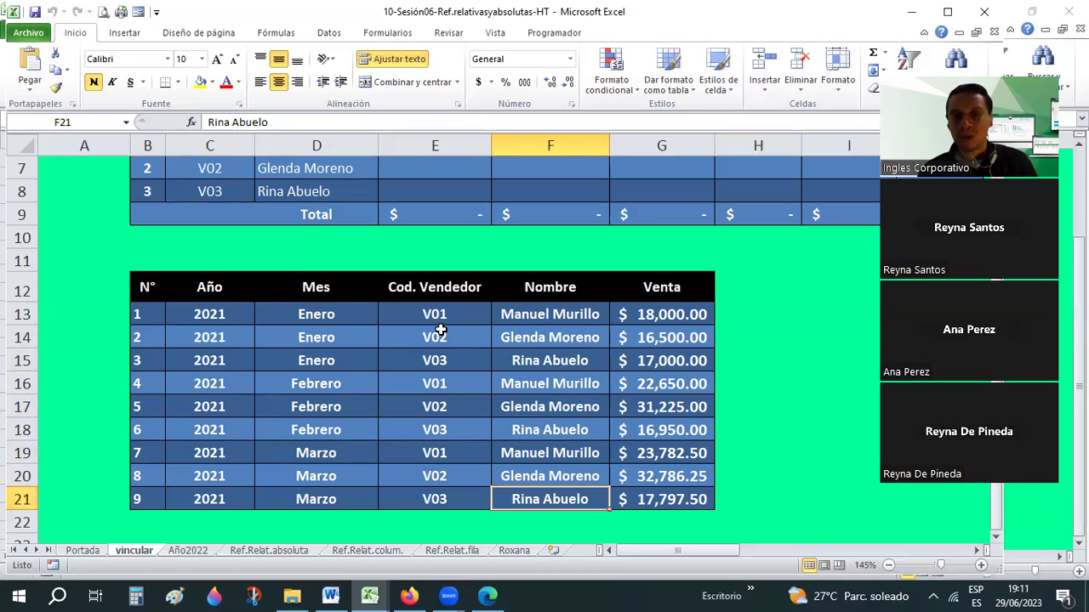
left_click_drag(412, 313, 417, 357)
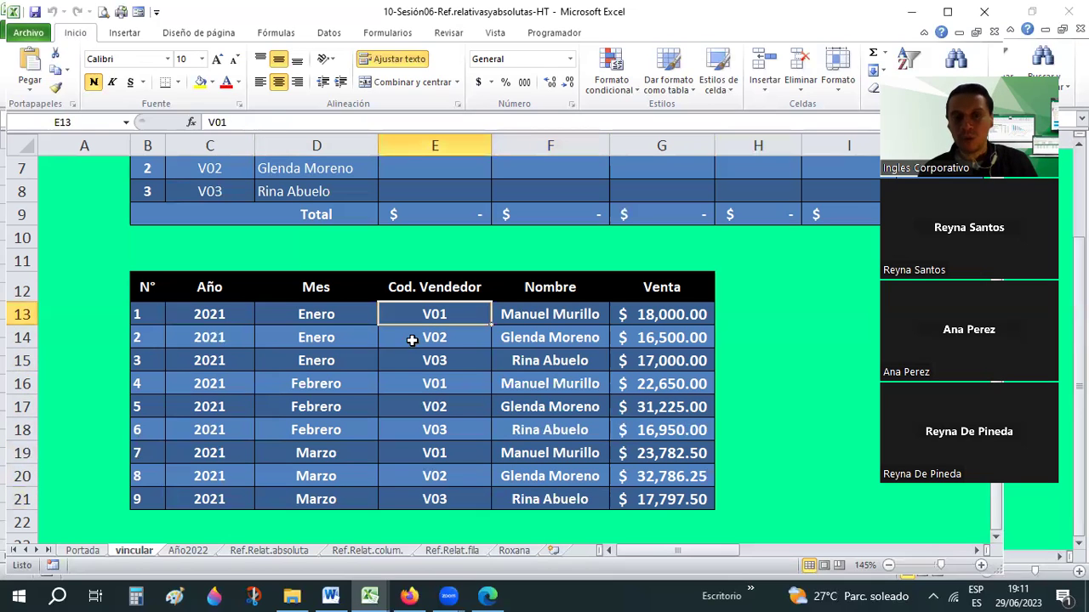
left_click(554, 314)
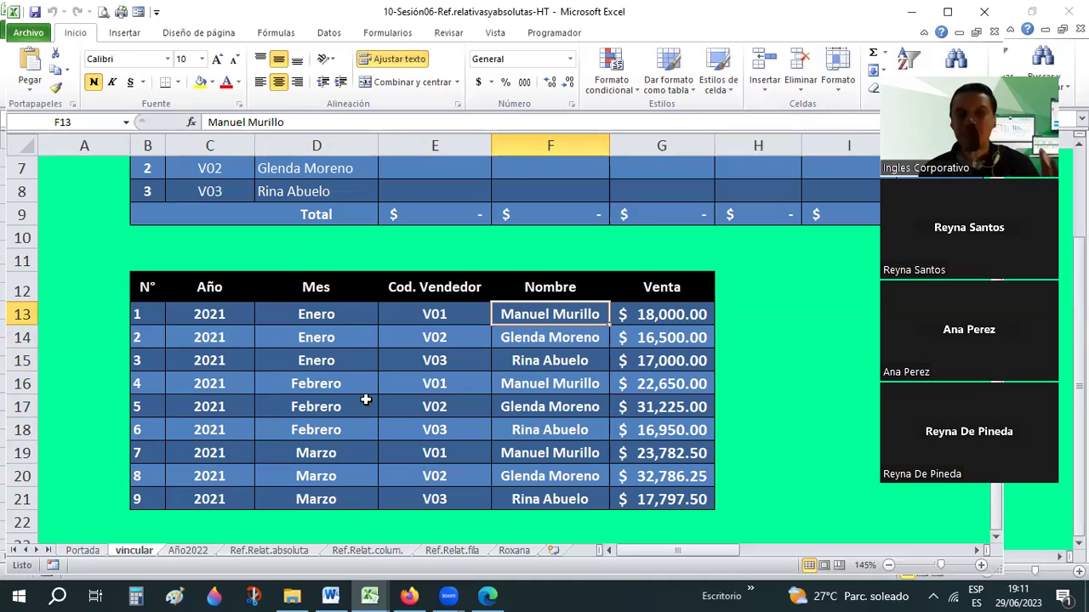
left_click_drag(216, 310, 216, 358)
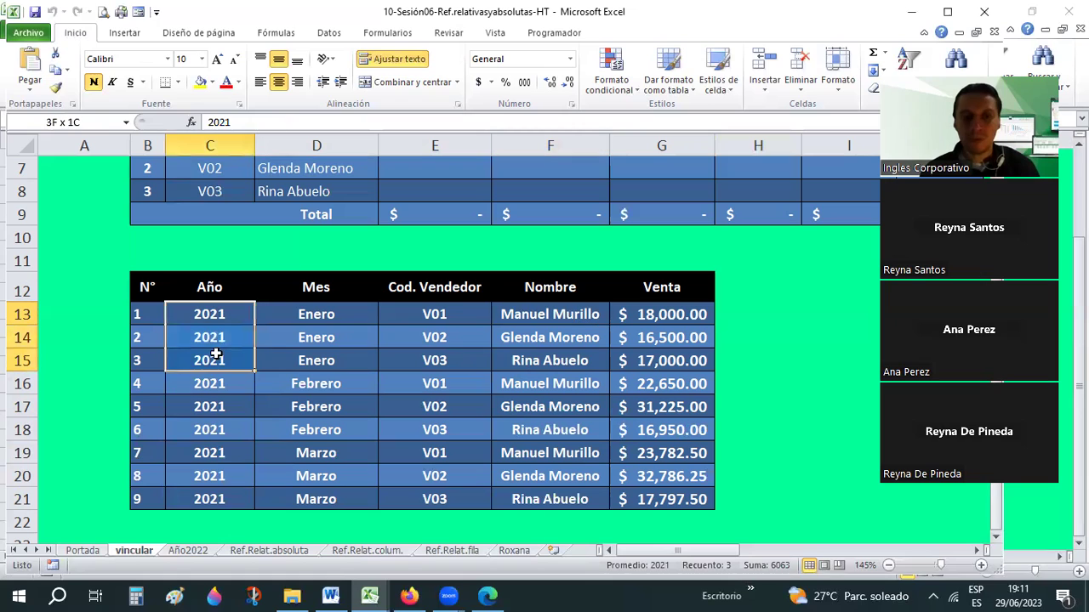
left_click_drag(323, 315, 320, 350)
left_click(445, 317)
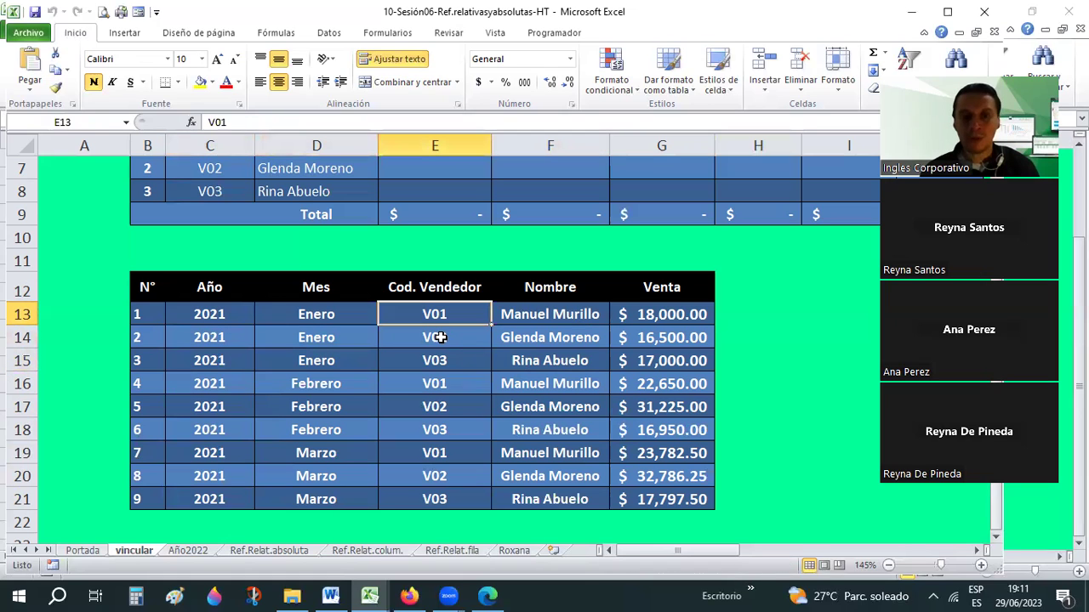
key("Down")
key("Down")
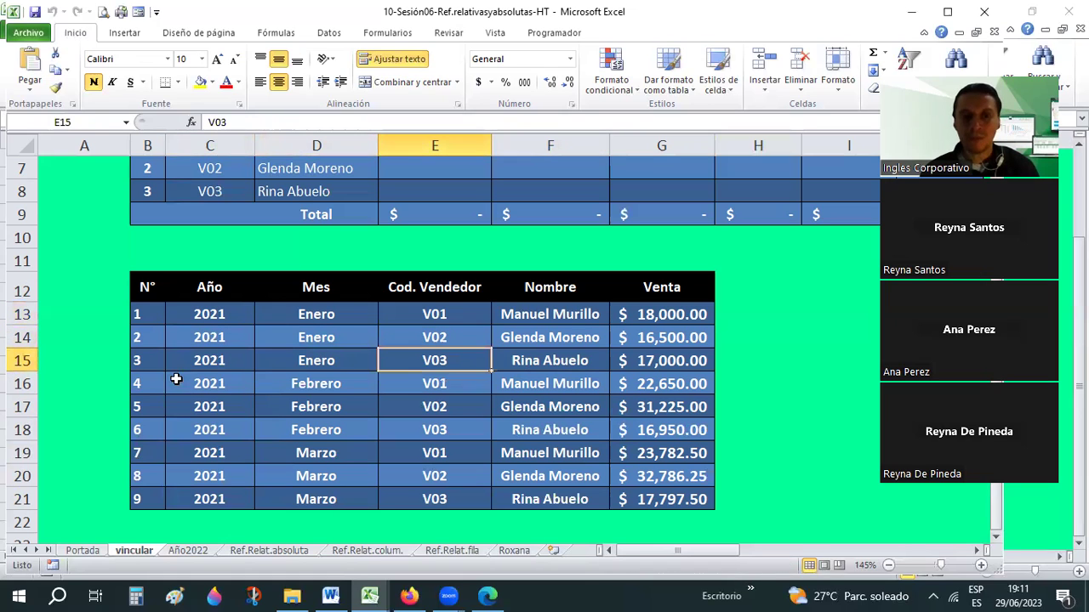
left_click_drag(172, 383, 177, 430)
key("Right")
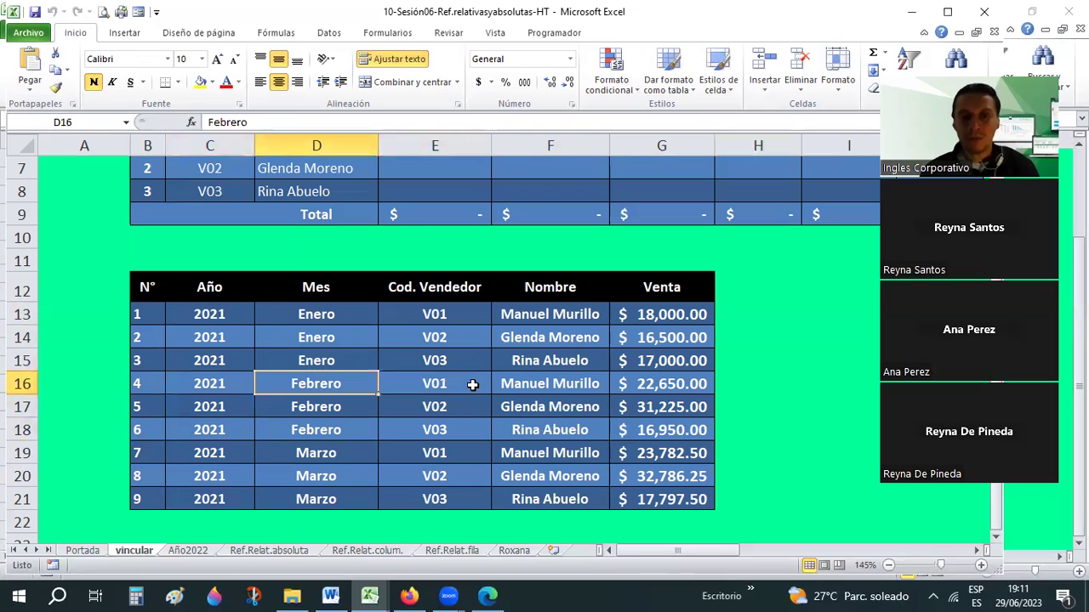
key("Down")
key("Right")
key("Down")
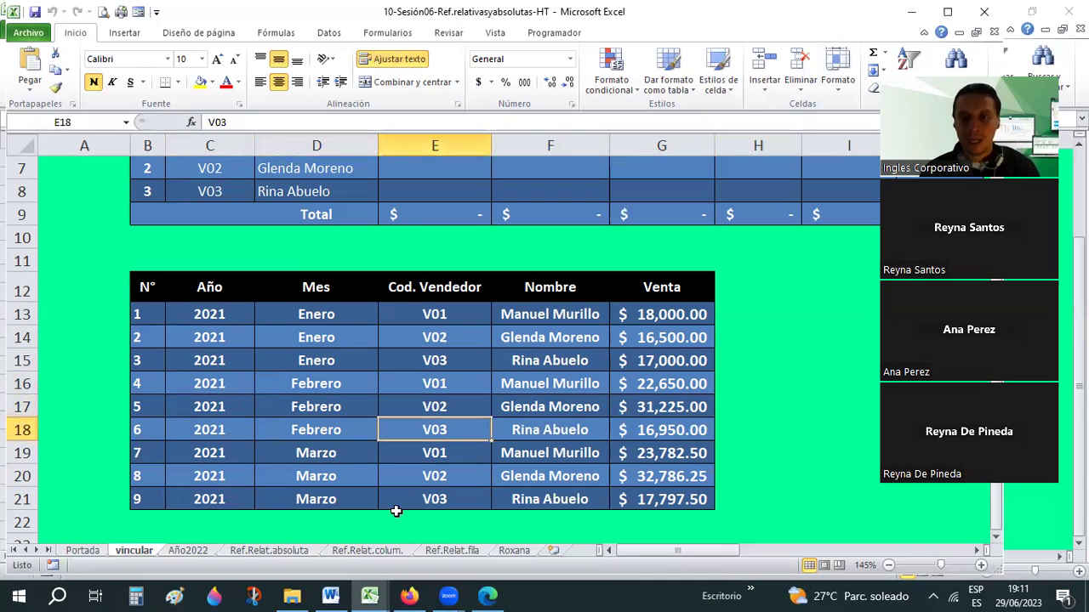
scroll(396, 511, "down", 1)
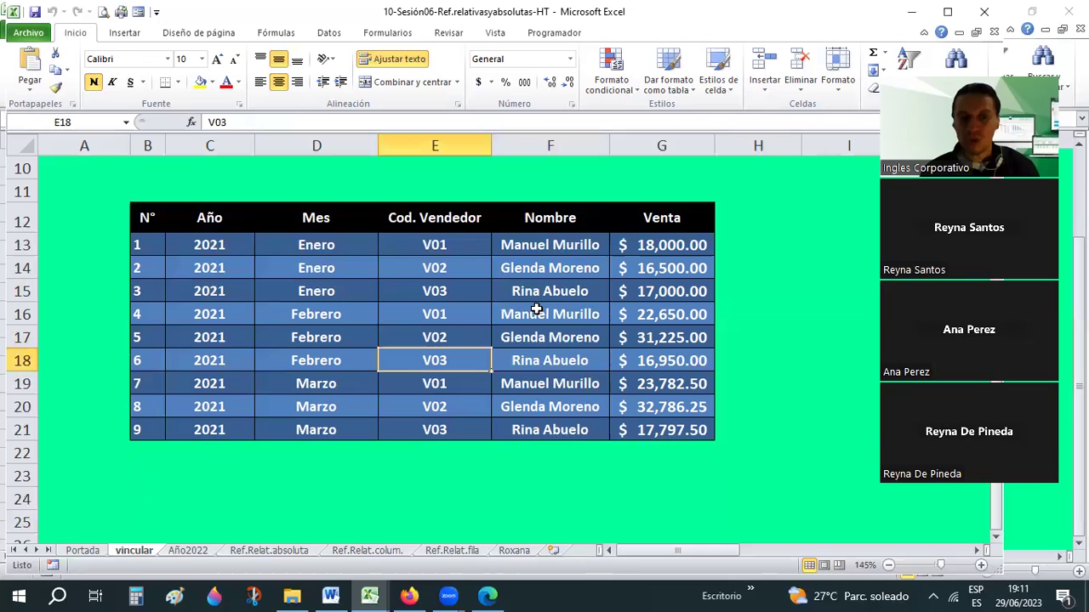
scroll(189, 561, "up", 1)
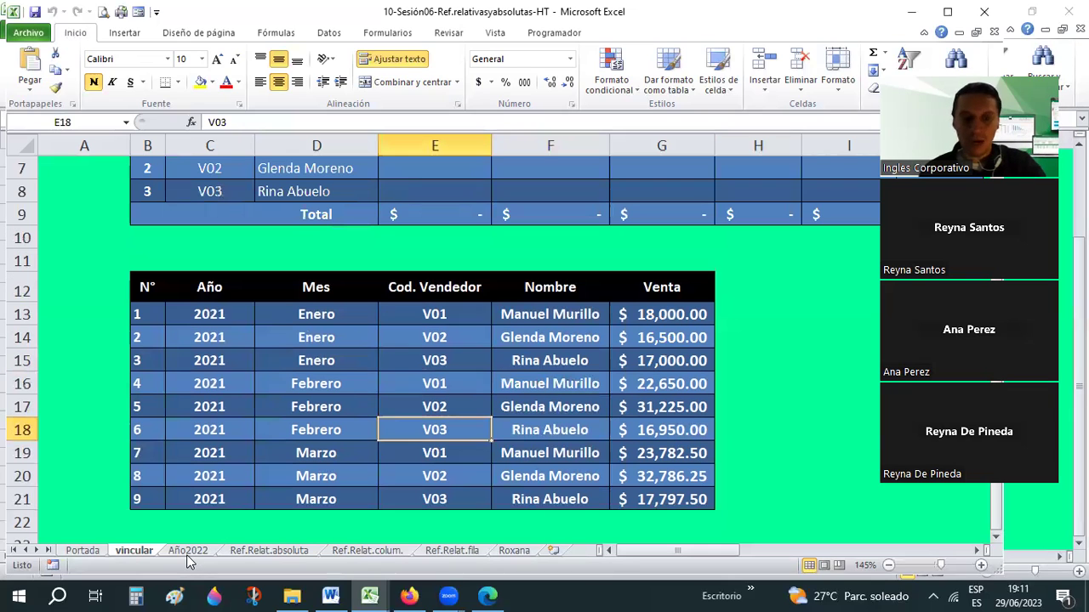
- Open the Año2022 sheet and select its vendor codes and Año column cells
left_click(194, 551)
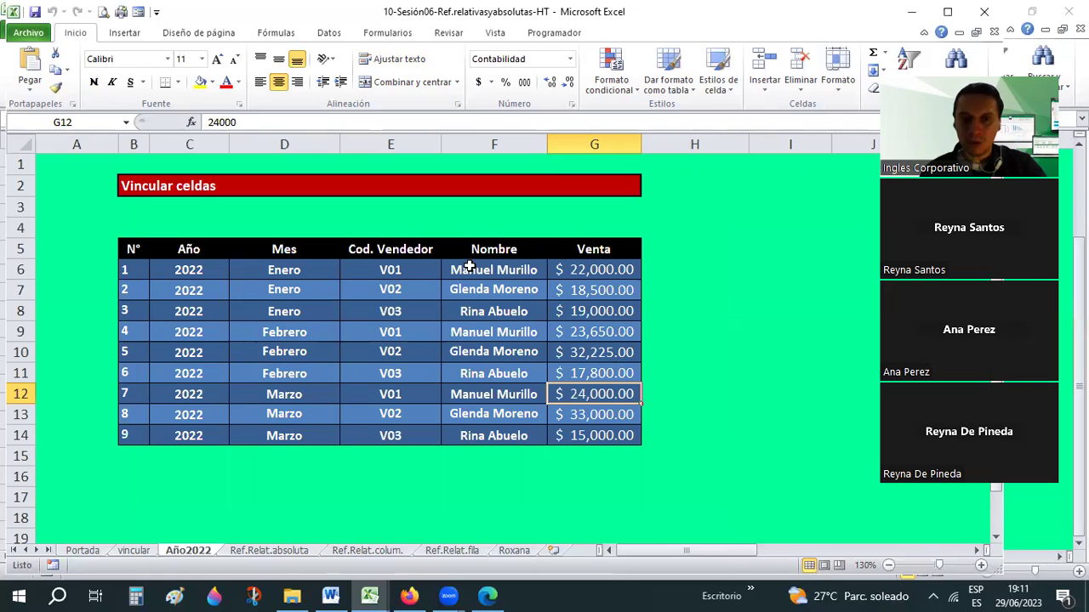
left_click_drag(393, 270, 374, 434)
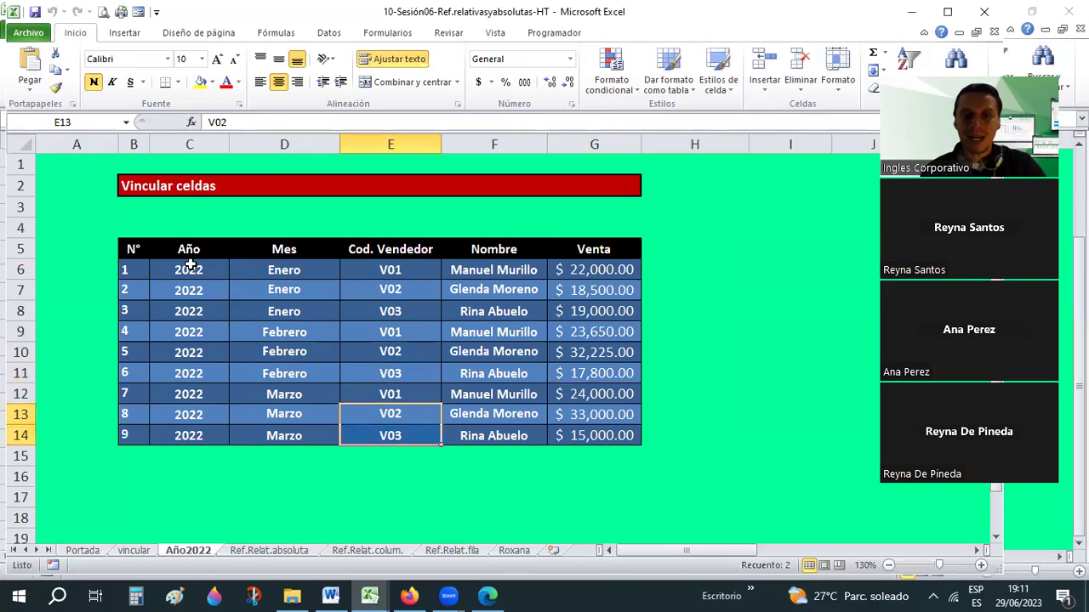
left_click(190, 267)
key("Down")
key("Down")
key("Down")
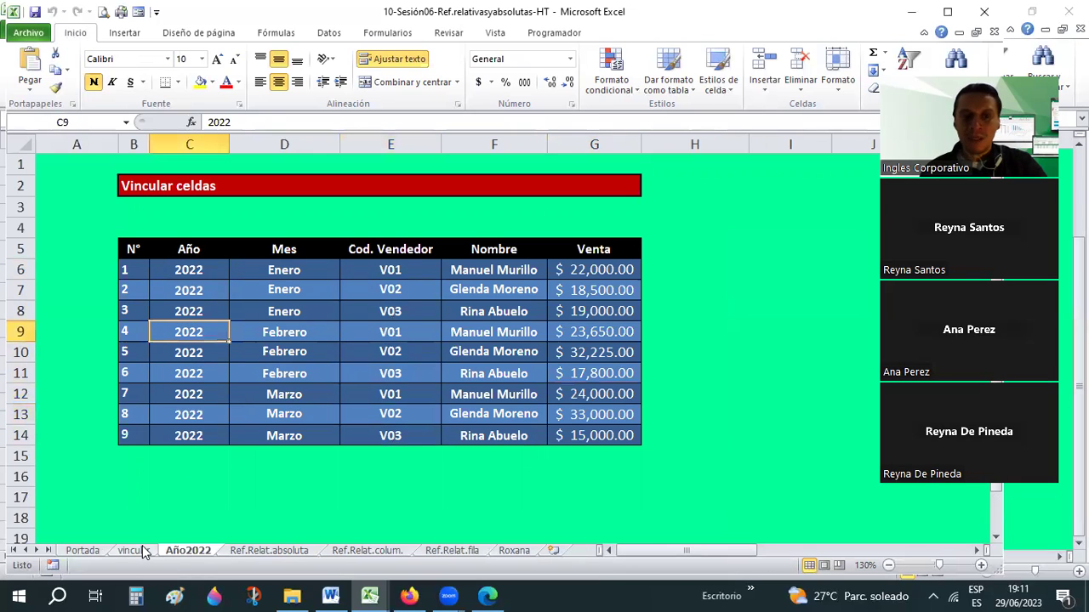
- Return to the vincular sheet and bring columns Enero 2021 through Marzo 2022 into view
left_click(136, 551)
scroll(539, 231, "up", 2)
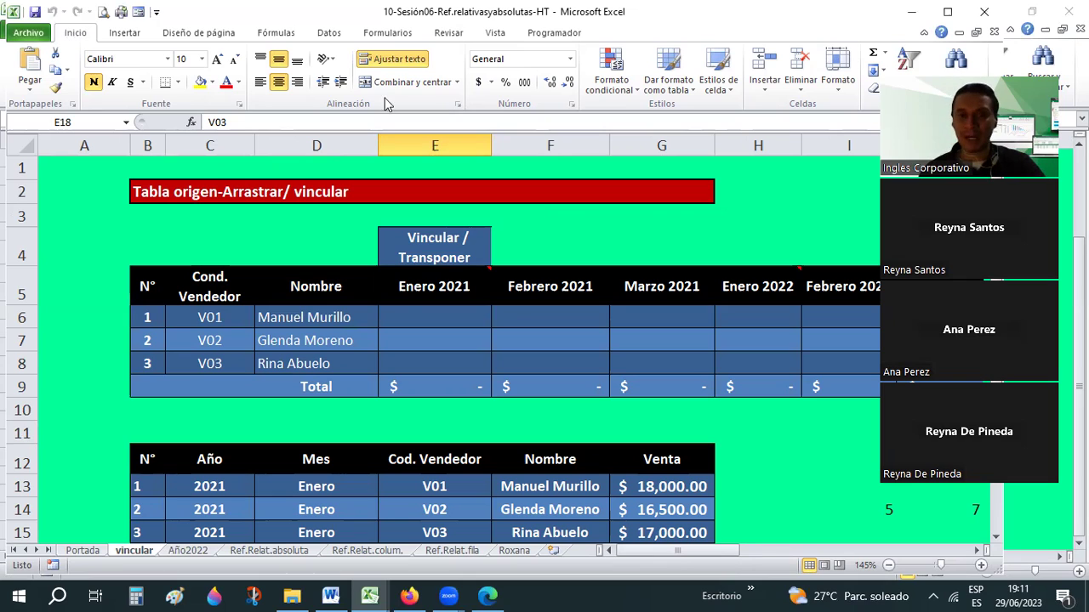
scroll(675, 242, "down", 1)
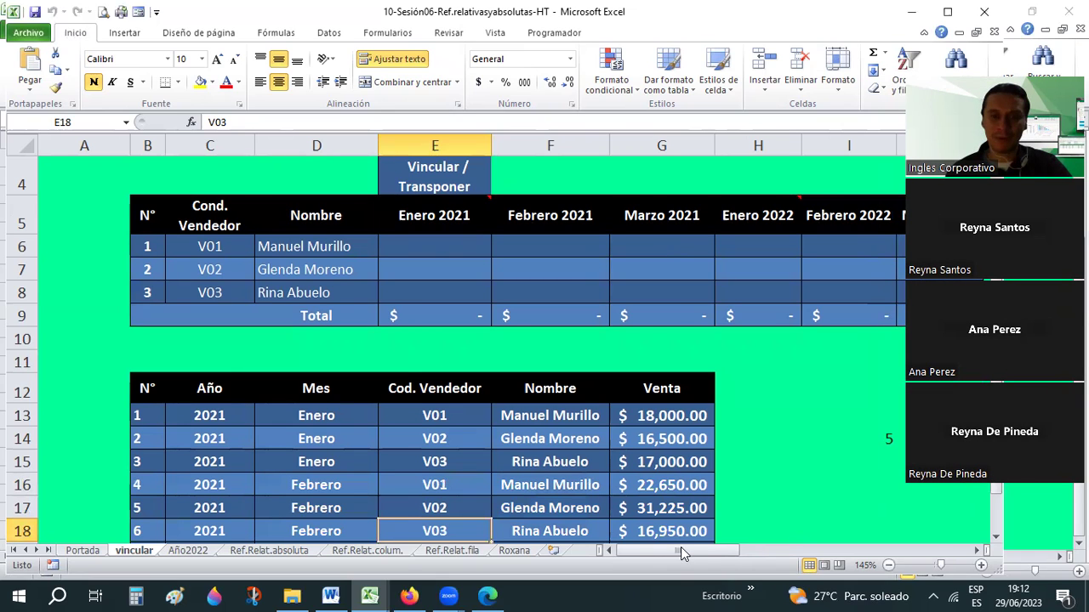
left_click_drag(729, 554, 687, 550)
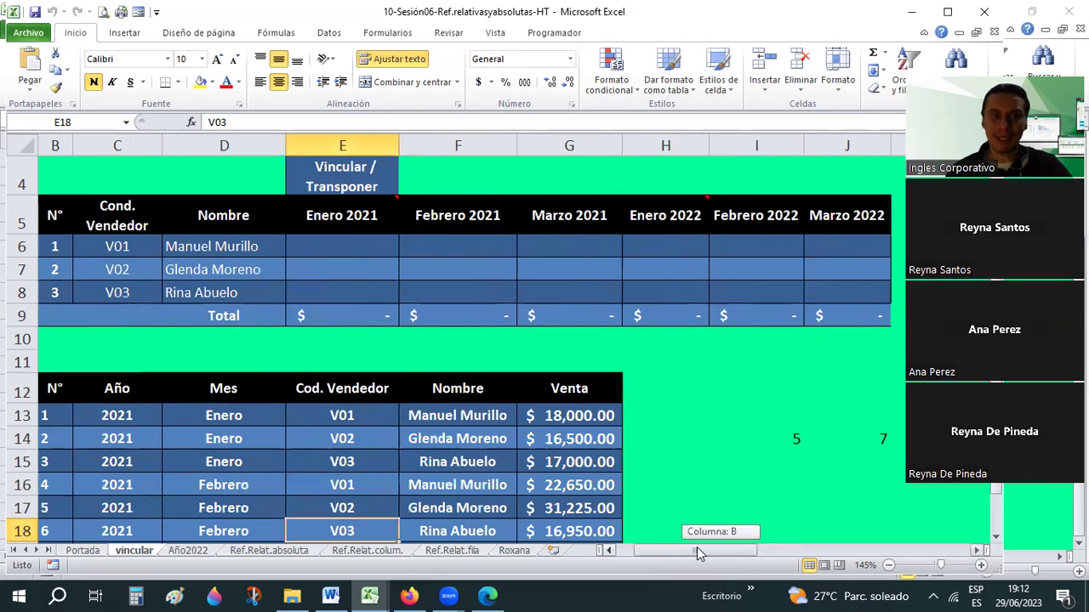
left_click_drag(693, 554, 699, 554)
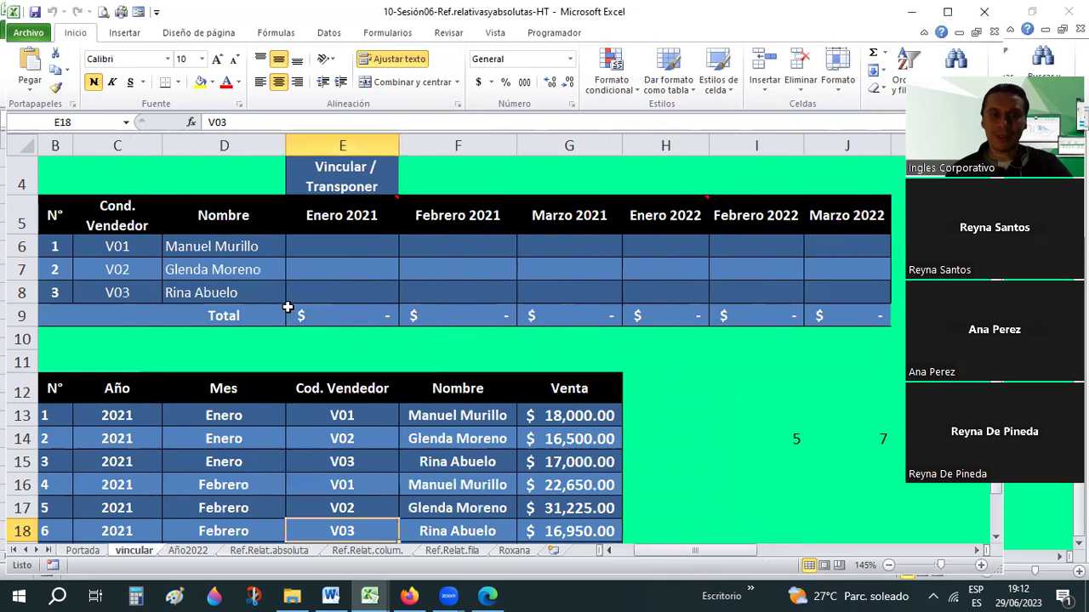
left_click(355, 415)
left_click(348, 456)
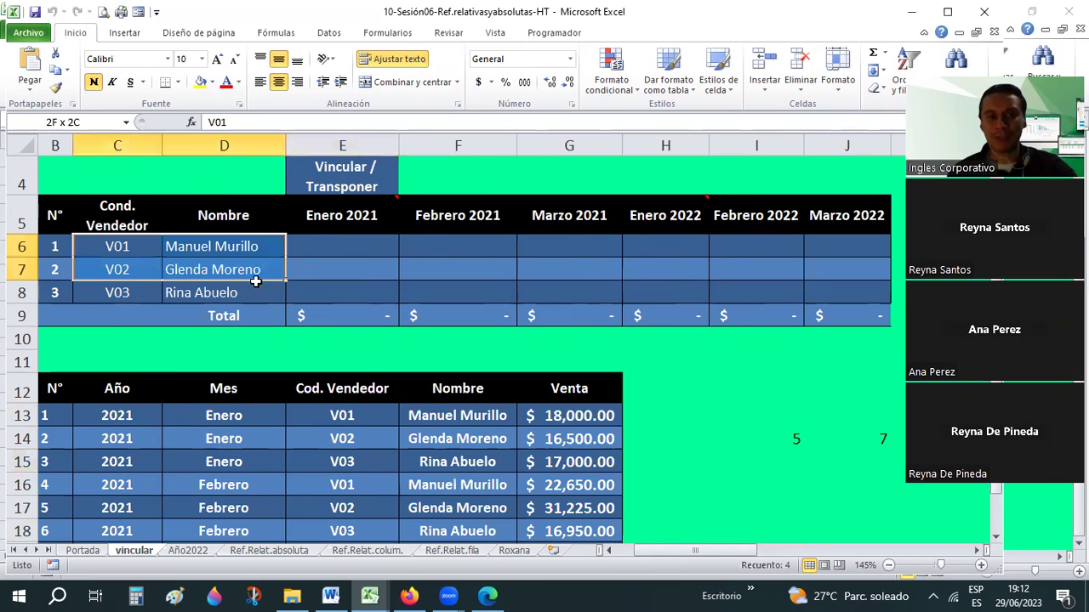
left_click_drag(111, 247, 213, 290)
left_click(109, 246)
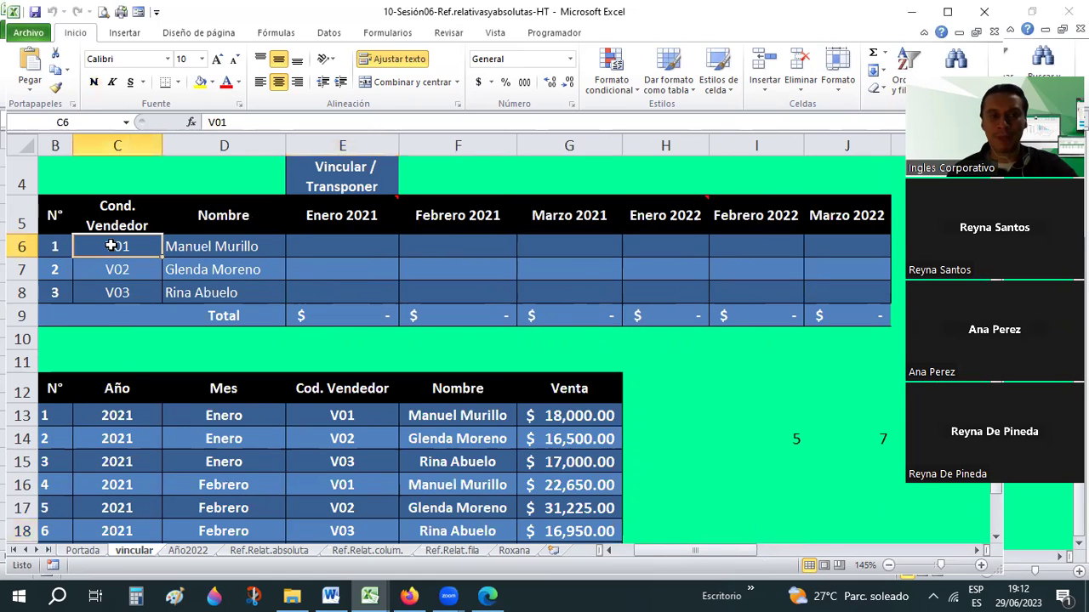
left_click(115, 293)
left_click(202, 246)
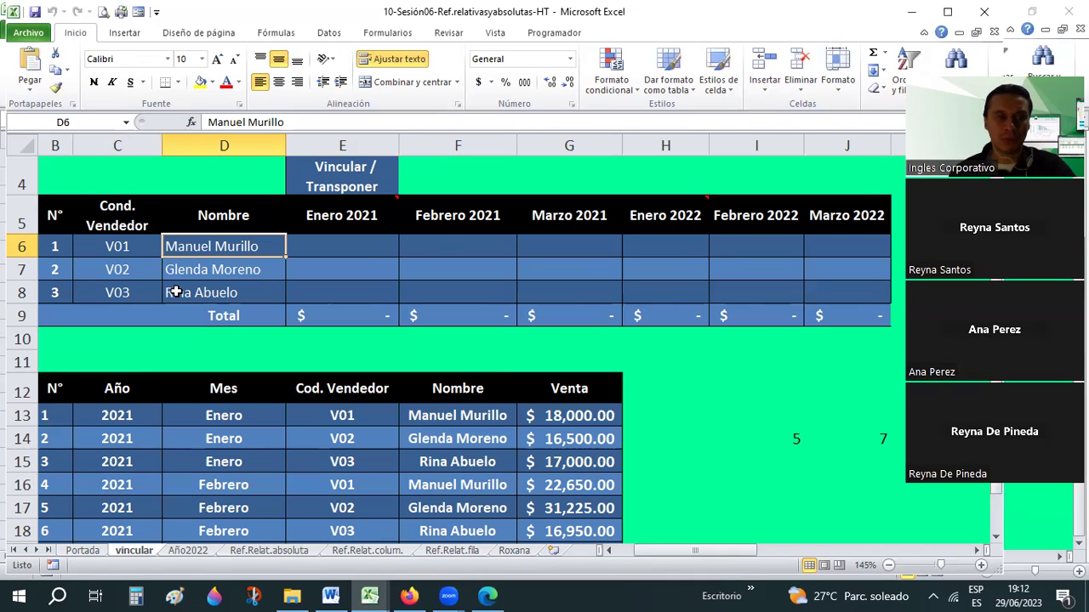
left_click(119, 247)
left_click(198, 246)
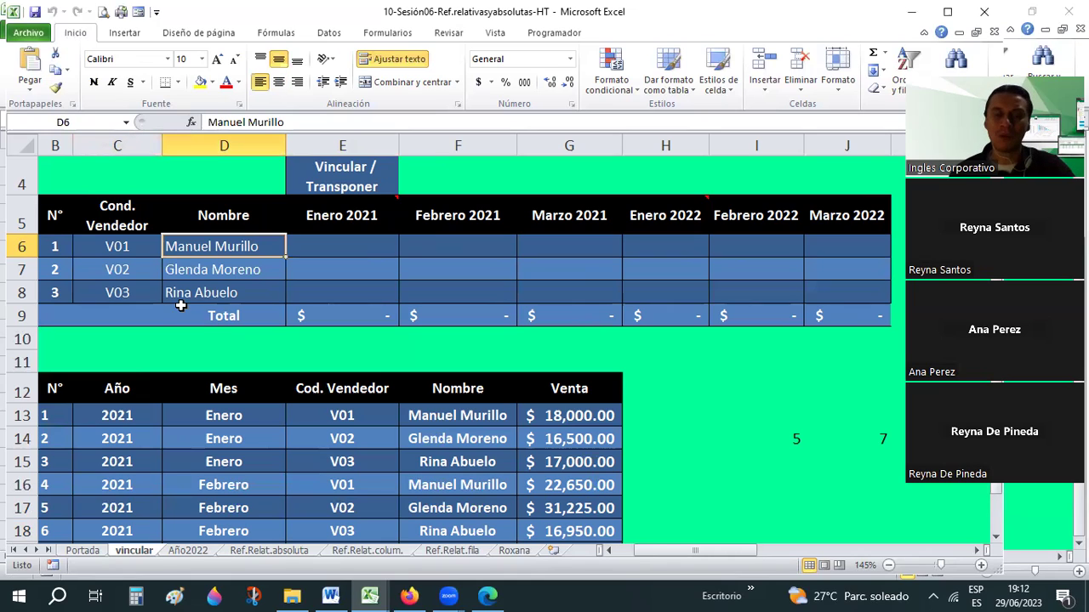
left_click(185, 293)
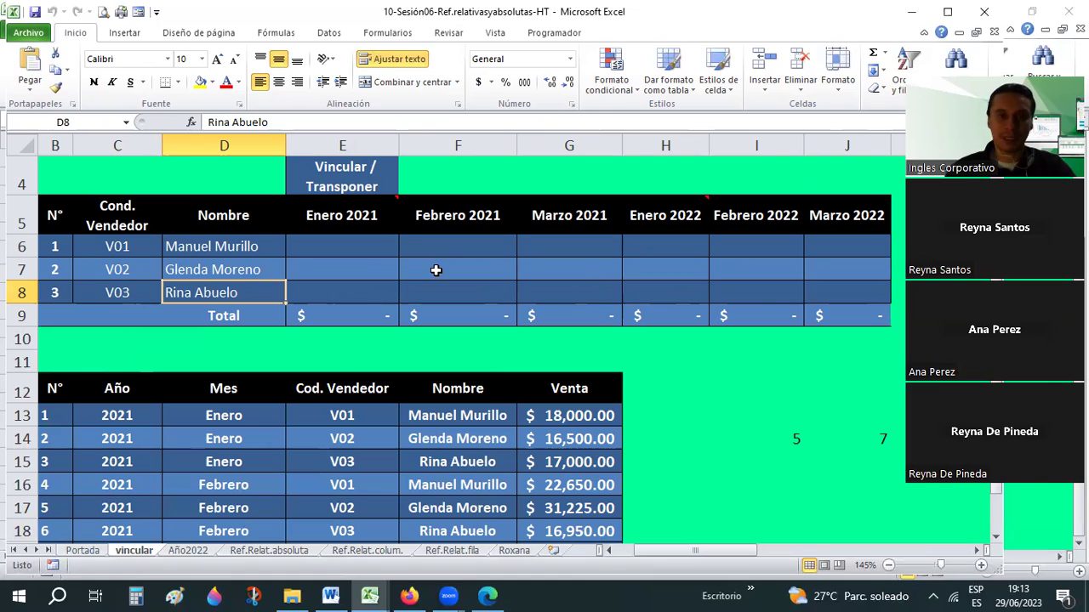
left_click(362, 242)
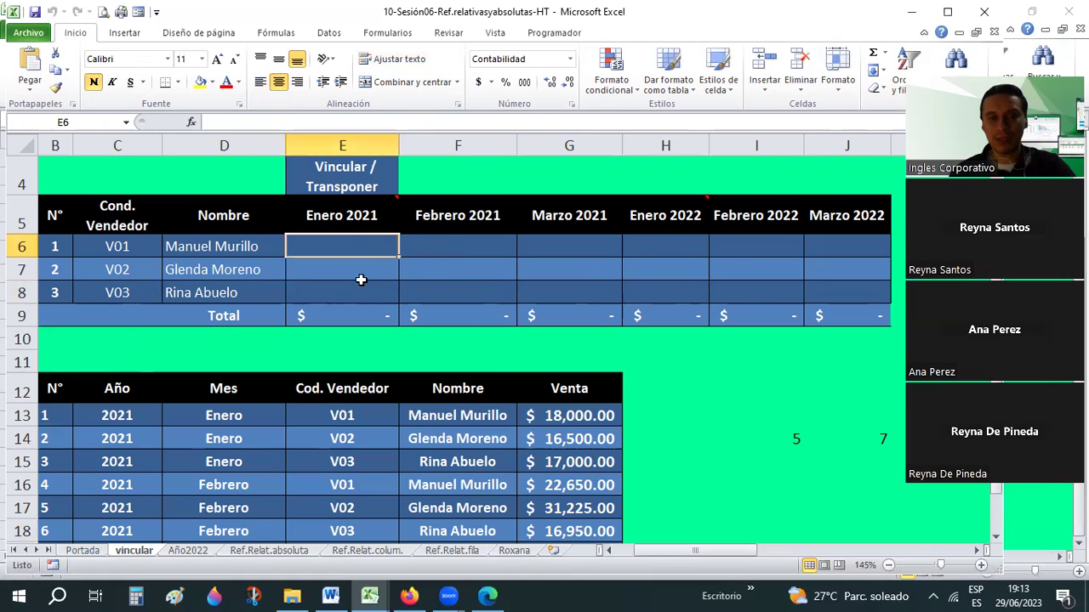
scroll(151, 373, "down", 1)
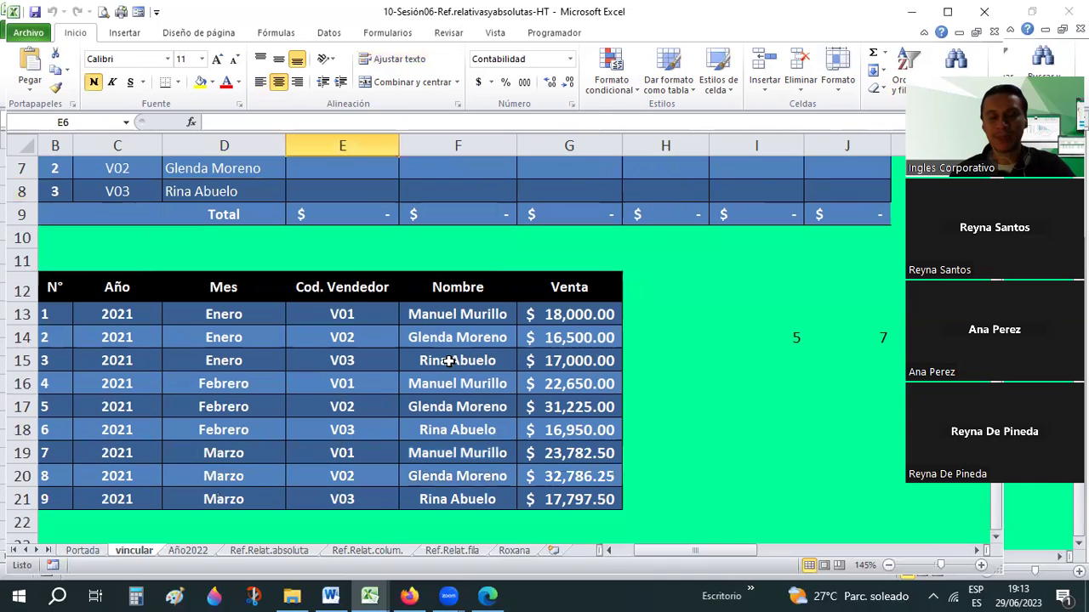
scroll(315, 244, "up", 1)
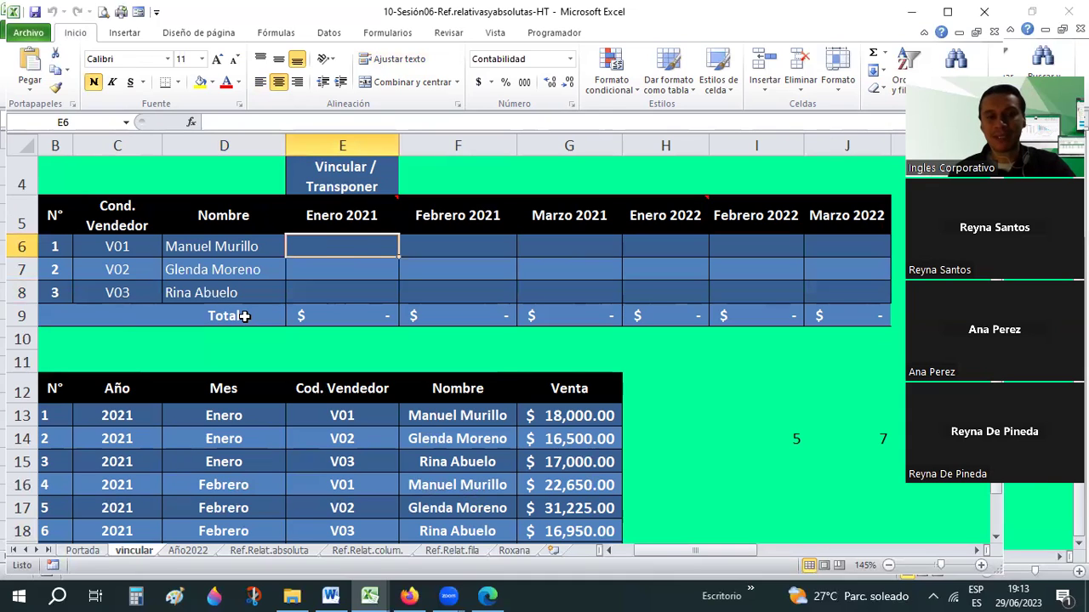
left_click(581, 417)
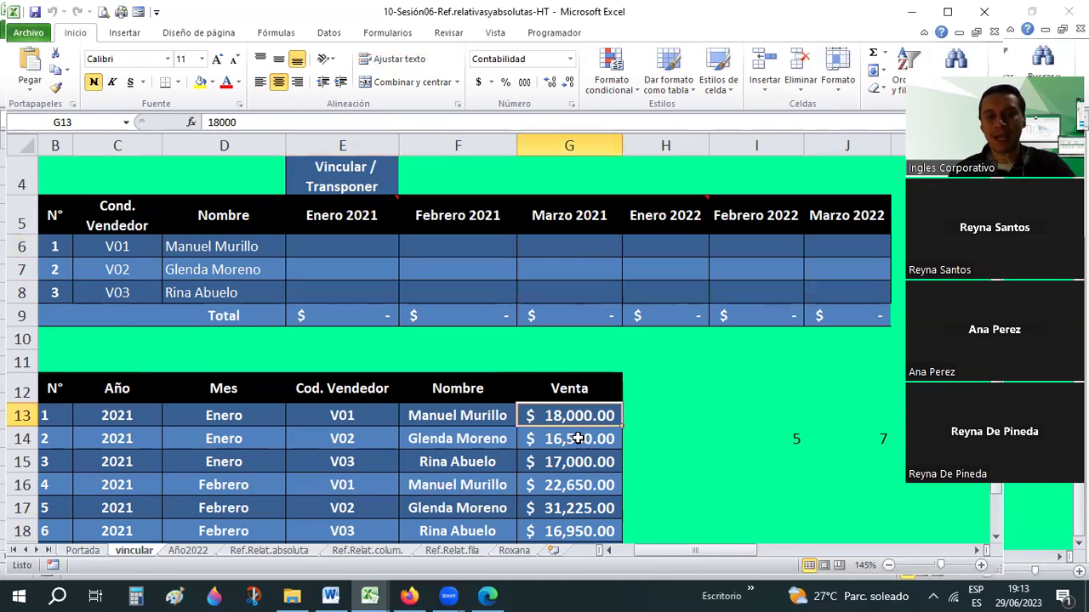
left_click(572, 462)
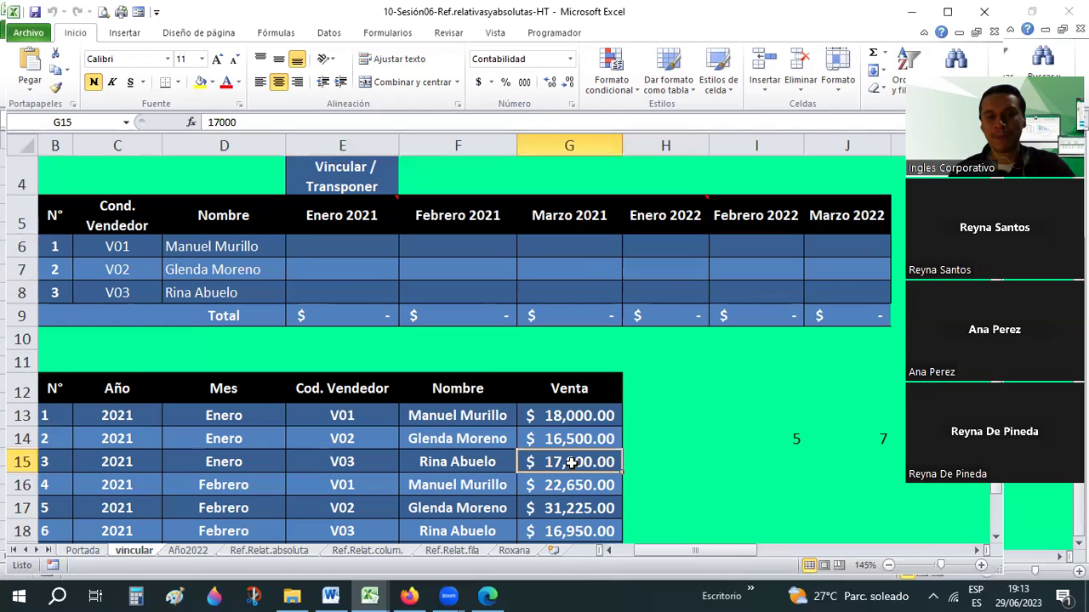
left_click(313, 237)
left_click(315, 269)
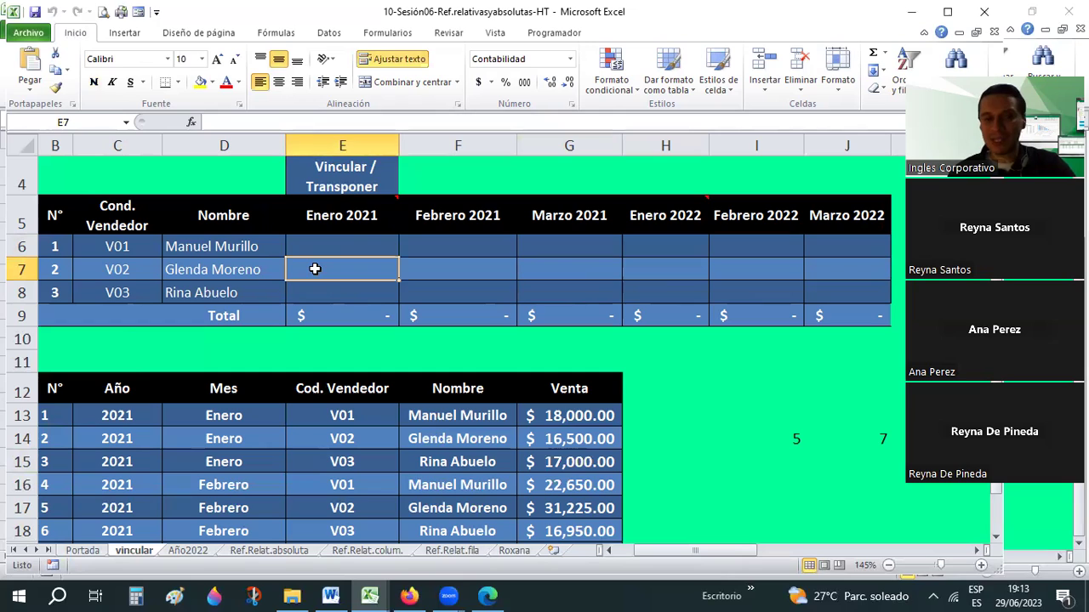
left_click(361, 240)
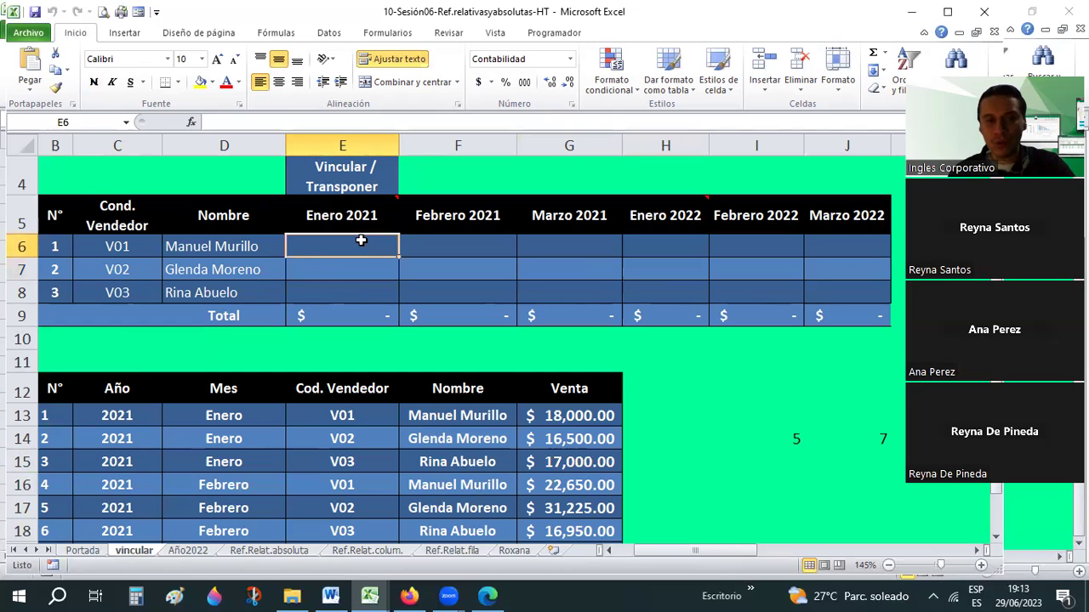
left_click_drag(361, 241, 336, 301)
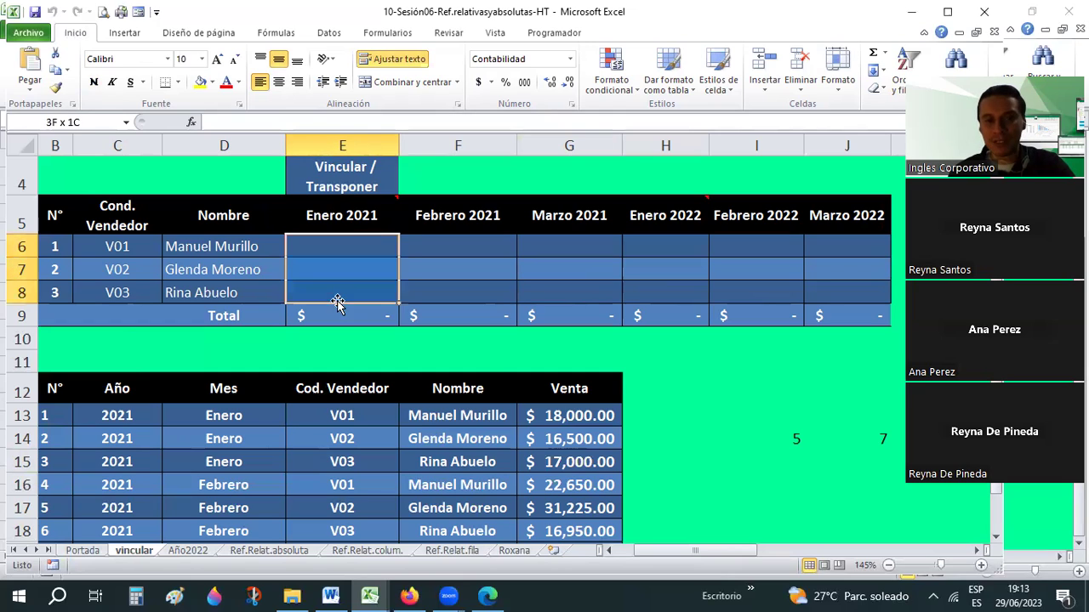
left_click(568, 414)
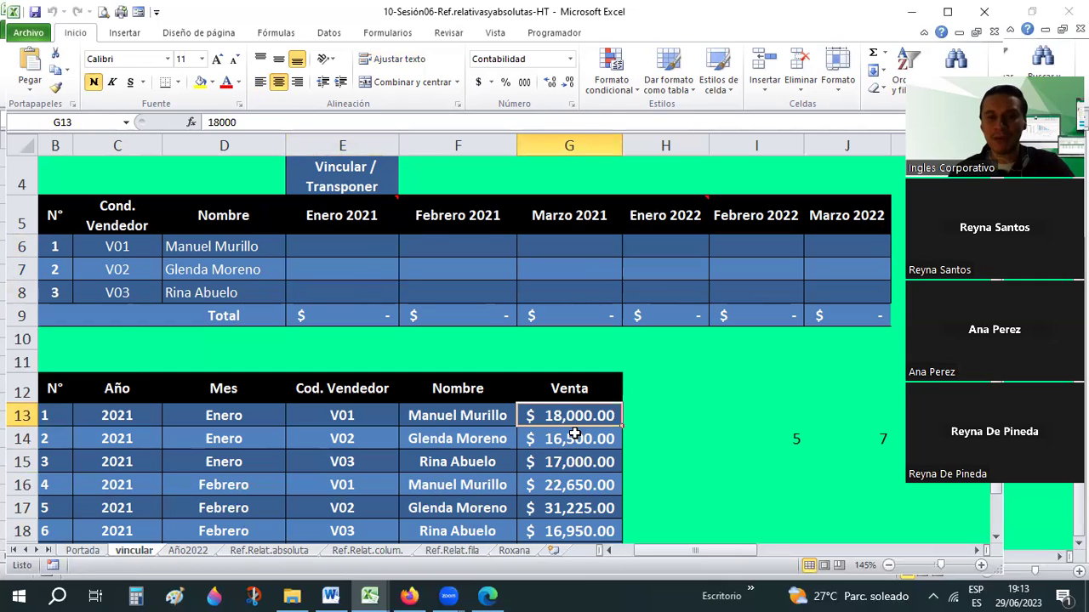
left_click(364, 248)
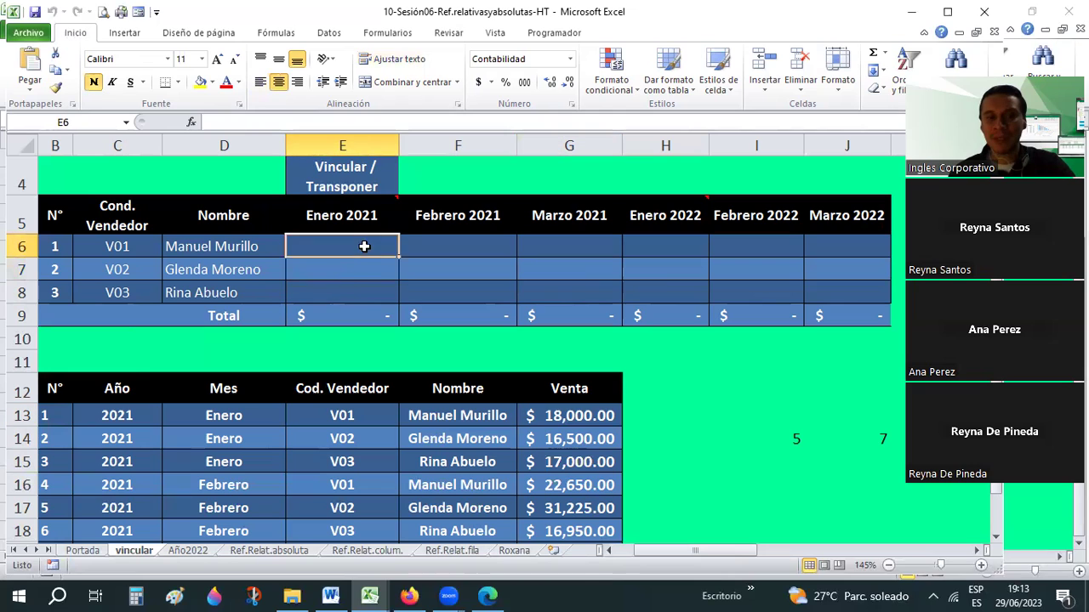
left_click(347, 274)
left_click(344, 292)
scroll(344, 291, "up", 1)
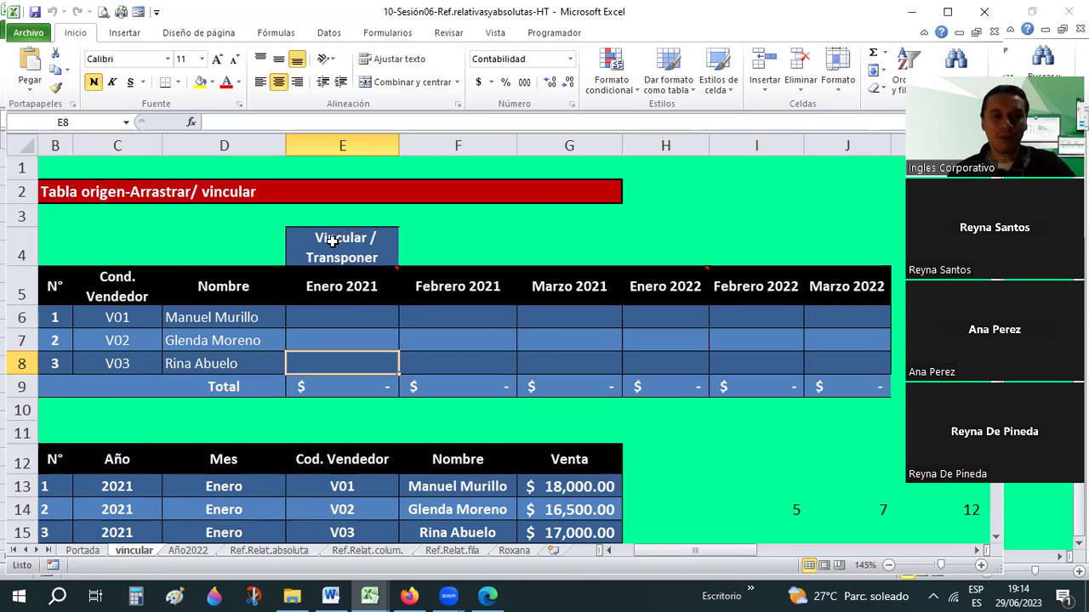
scroll(332, 242, "down", 1)
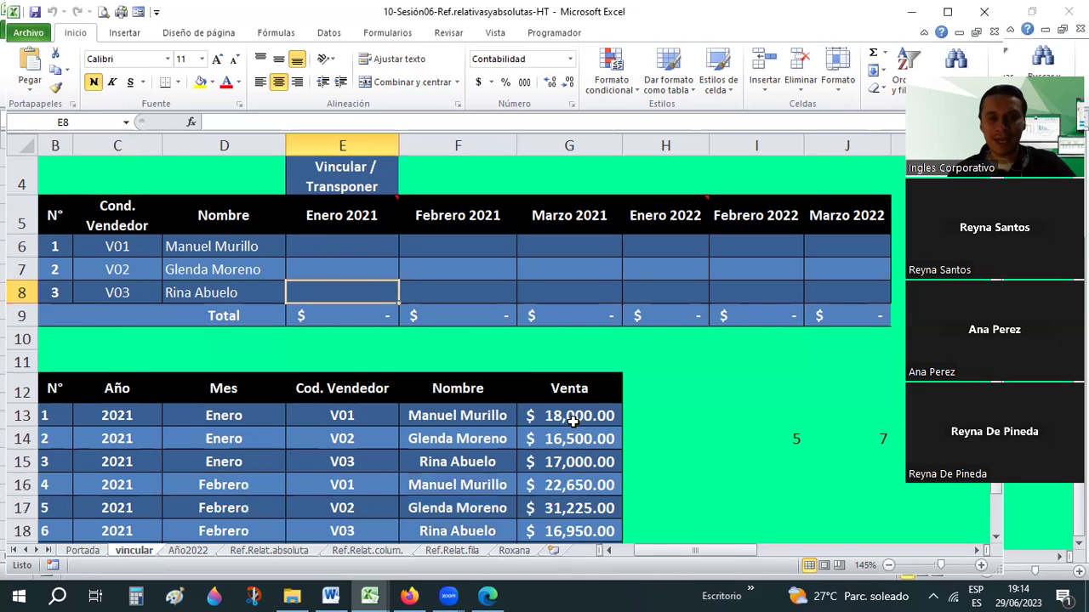
left_click(547, 419)
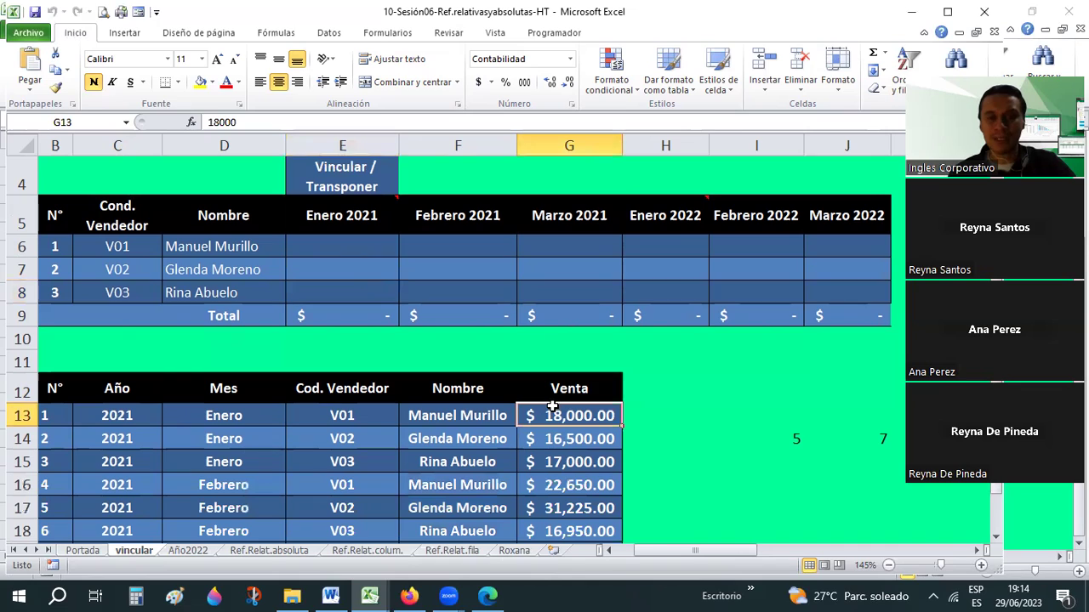
left_click(466, 416)
left_click(345, 416)
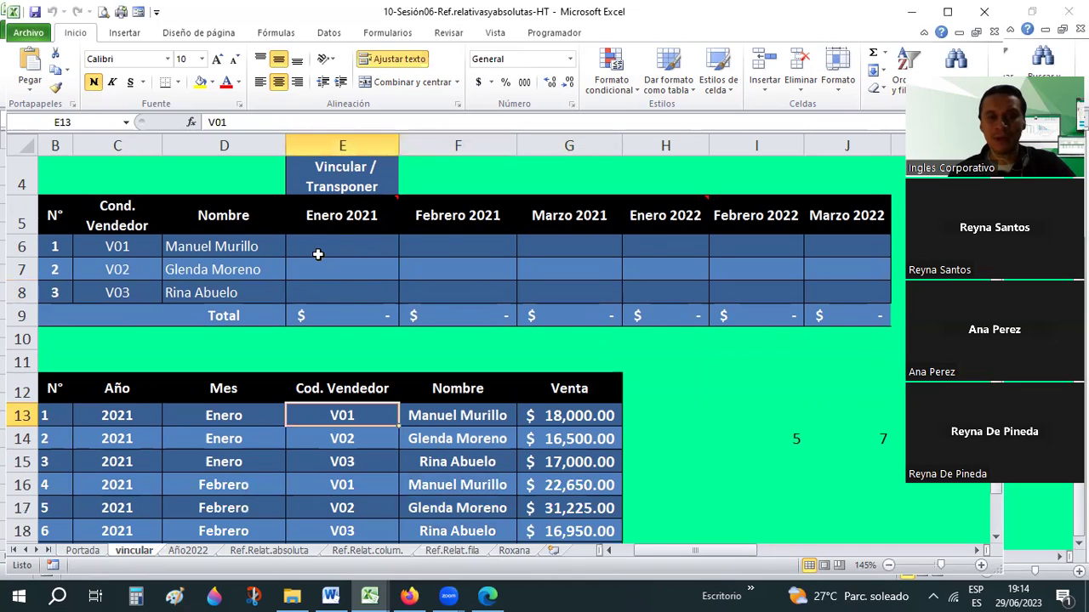
left_click(309, 244)
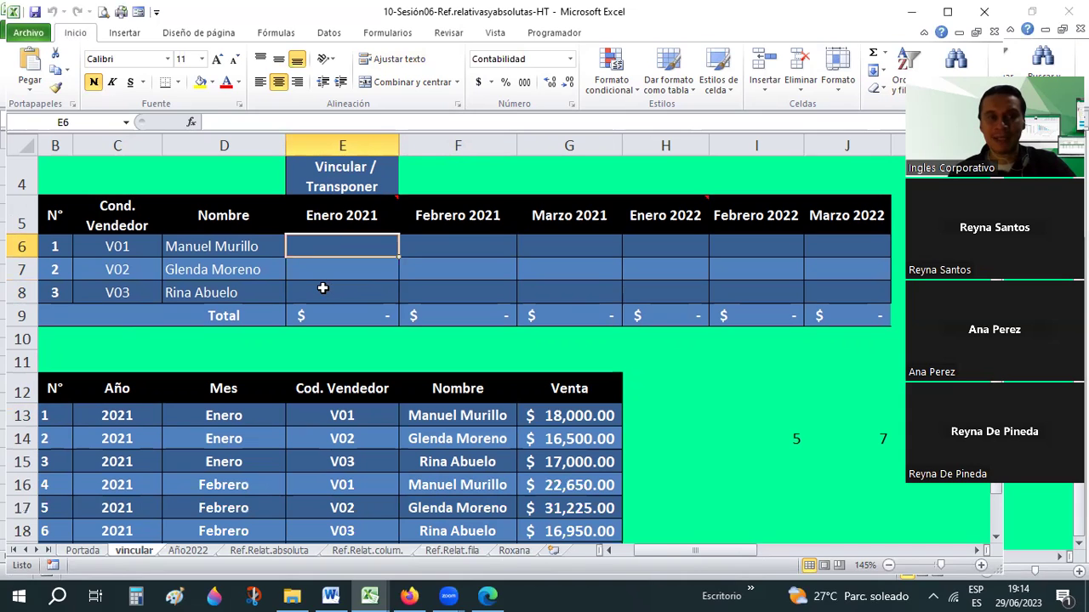
left_click(1033, 13)
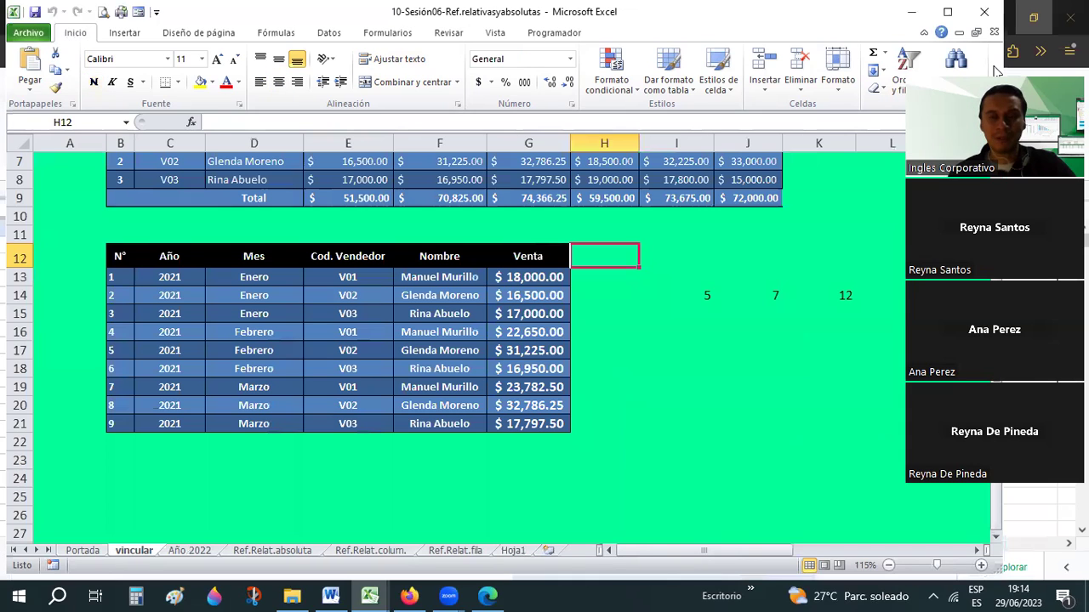
left_click(943, 14)
scroll(534, 294, "up", 2)
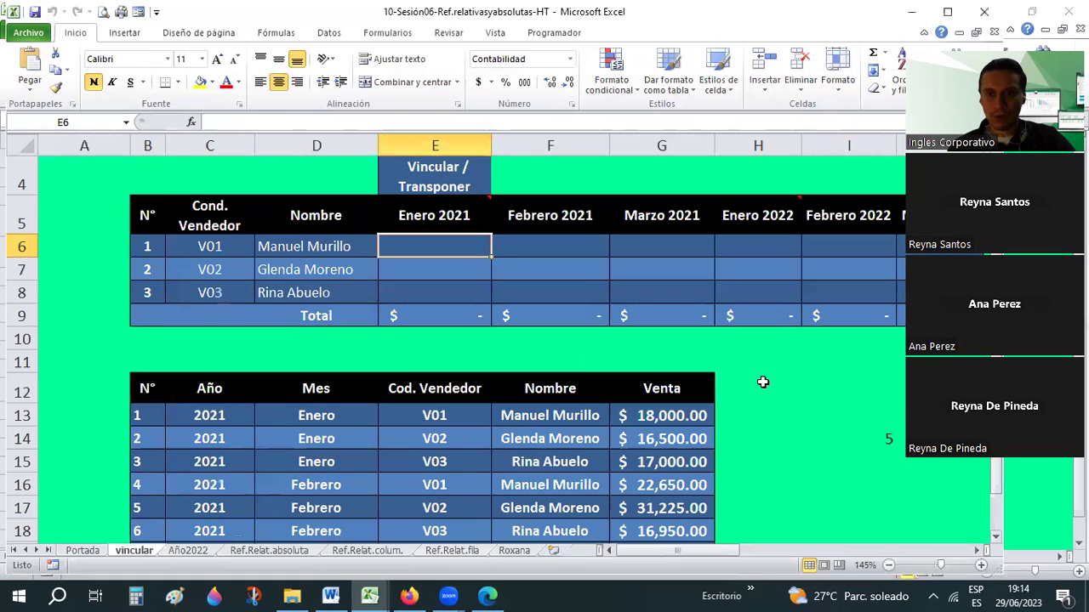
scroll(761, 379, "down", 8)
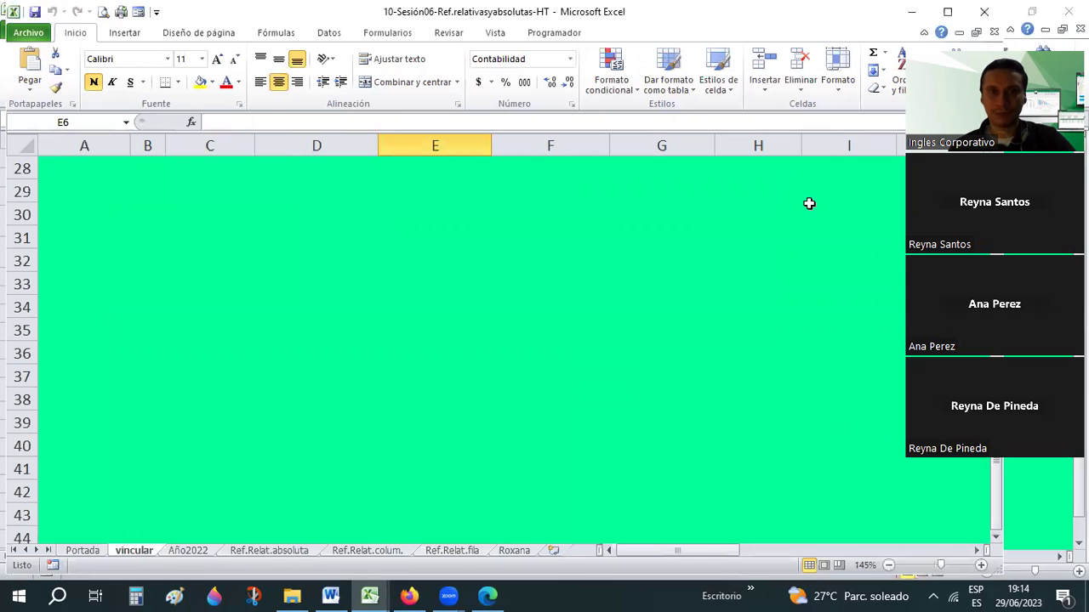
key("ctrl+BackSpace")
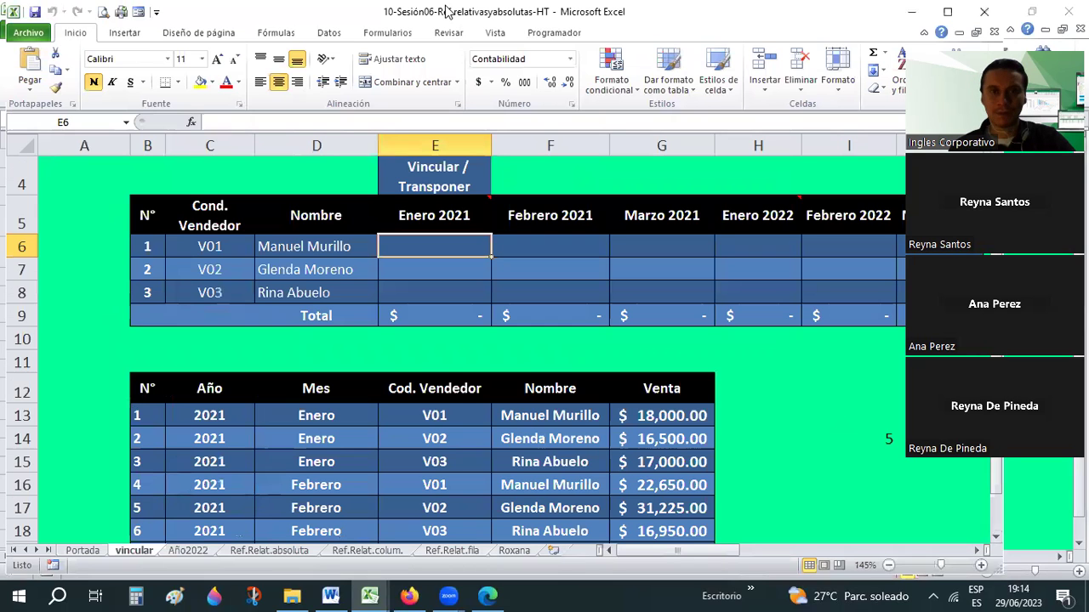
scroll(658, 251, "up", 1)
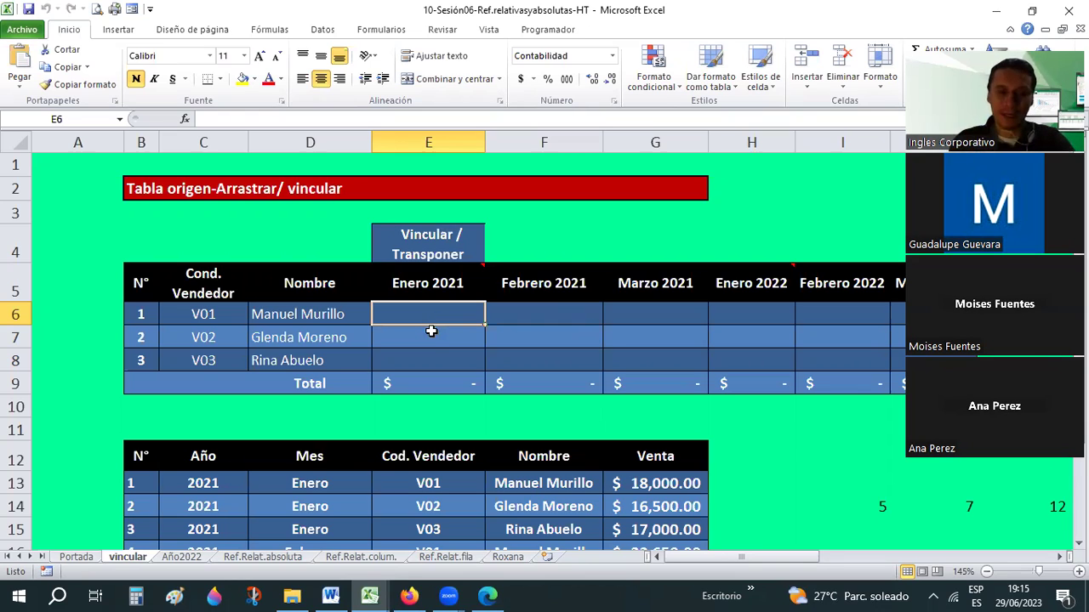
- Link E6 to G13 with =G13 so Enero 2021 shows $18,000.00
type("=")
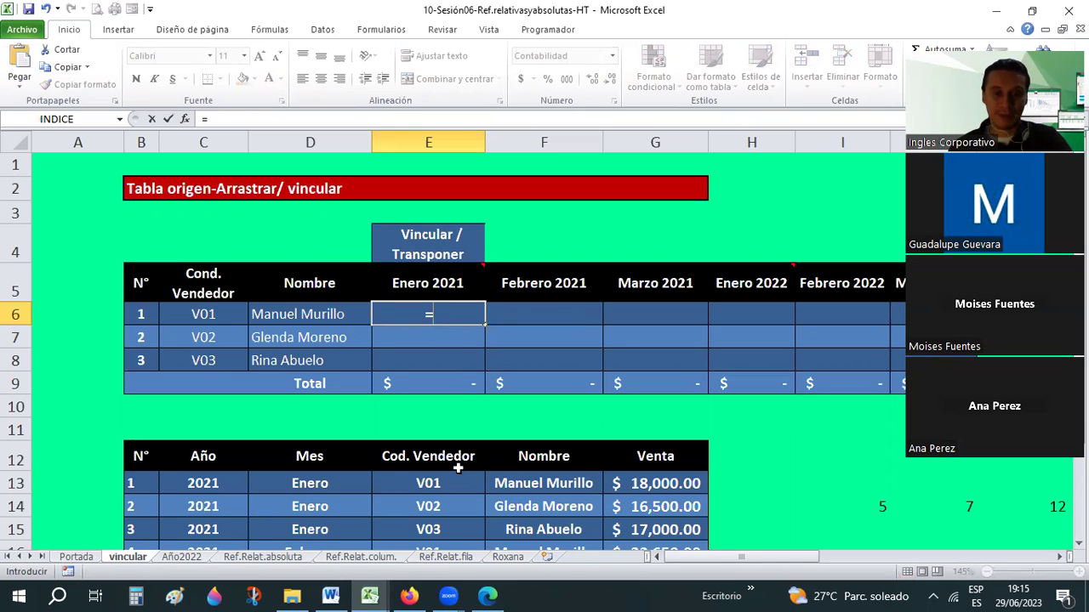
type("g13")
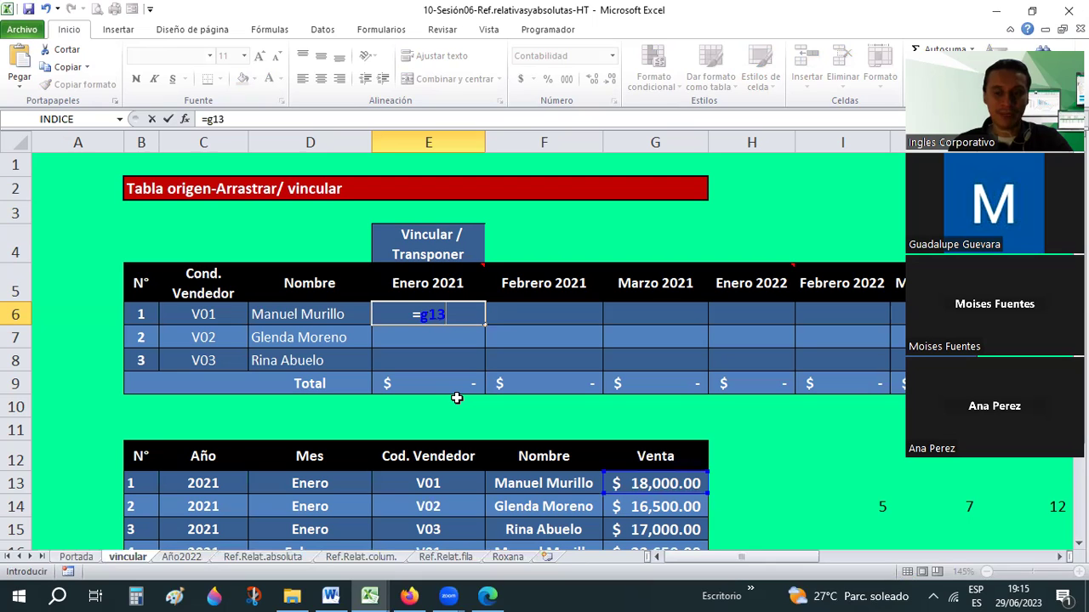
key("Return")
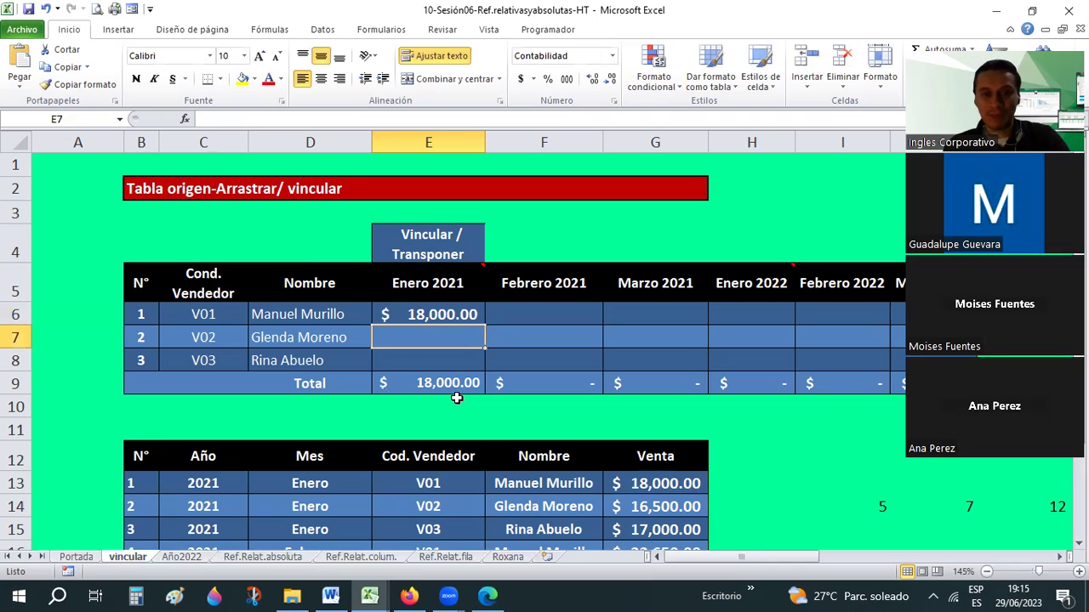
key("Up")
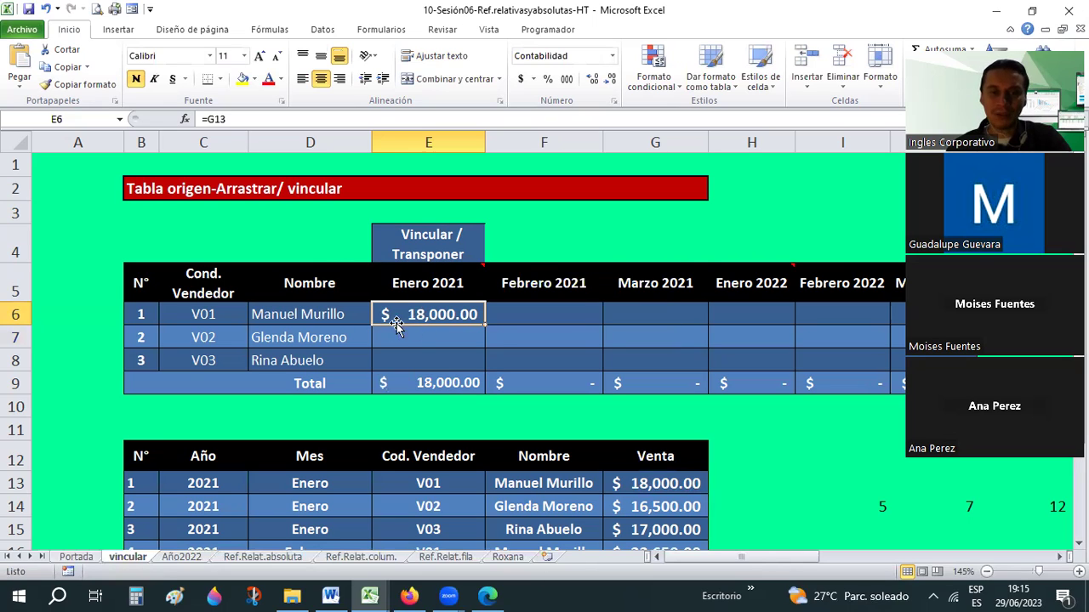
left_click(660, 481)
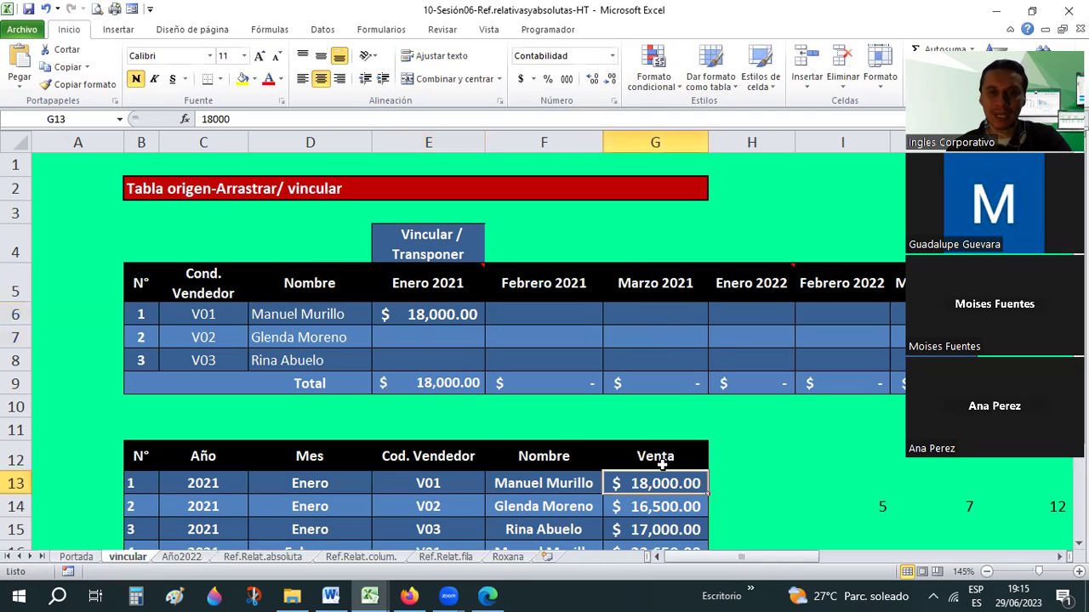
left_click(413, 308)
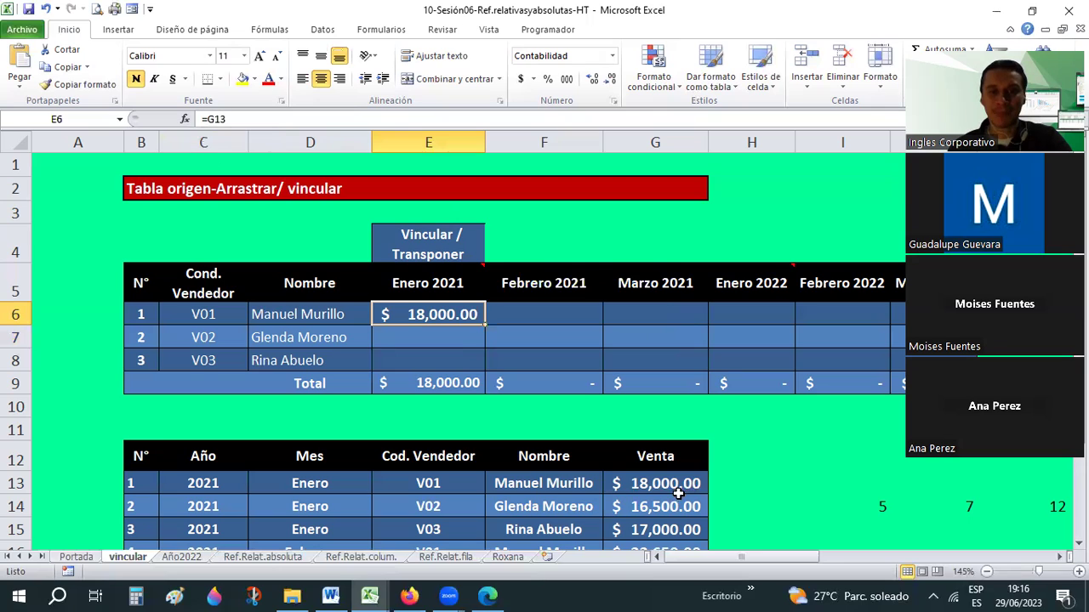
left_click(675, 482)
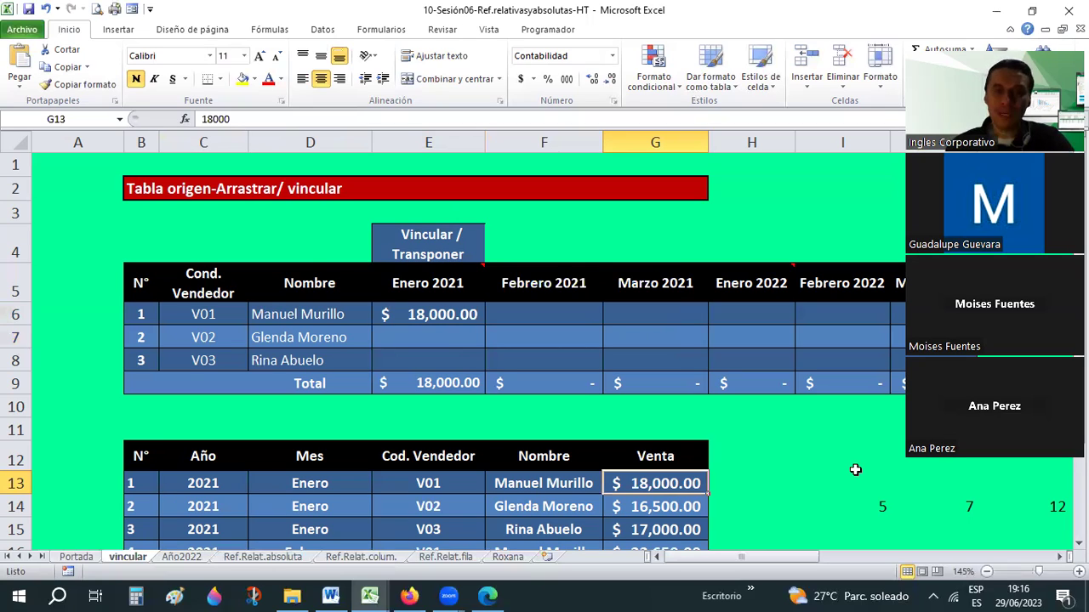
left_click(424, 316)
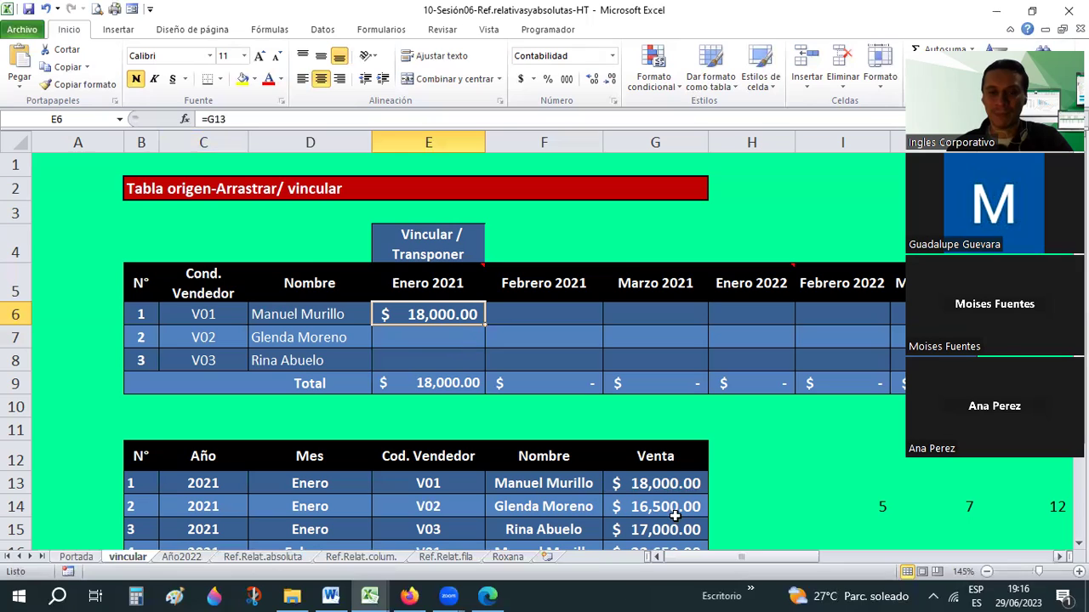
left_click(666, 479)
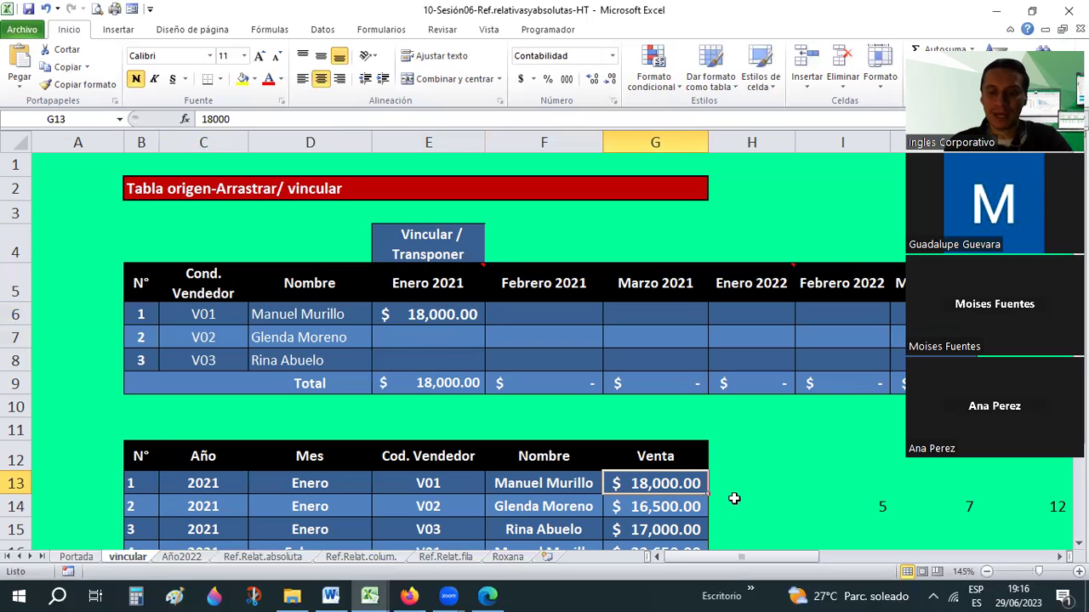
- Change the G13 sale to 18500 and confirm linked E6 now shows 18,500.00
type("18500")
key("Return")
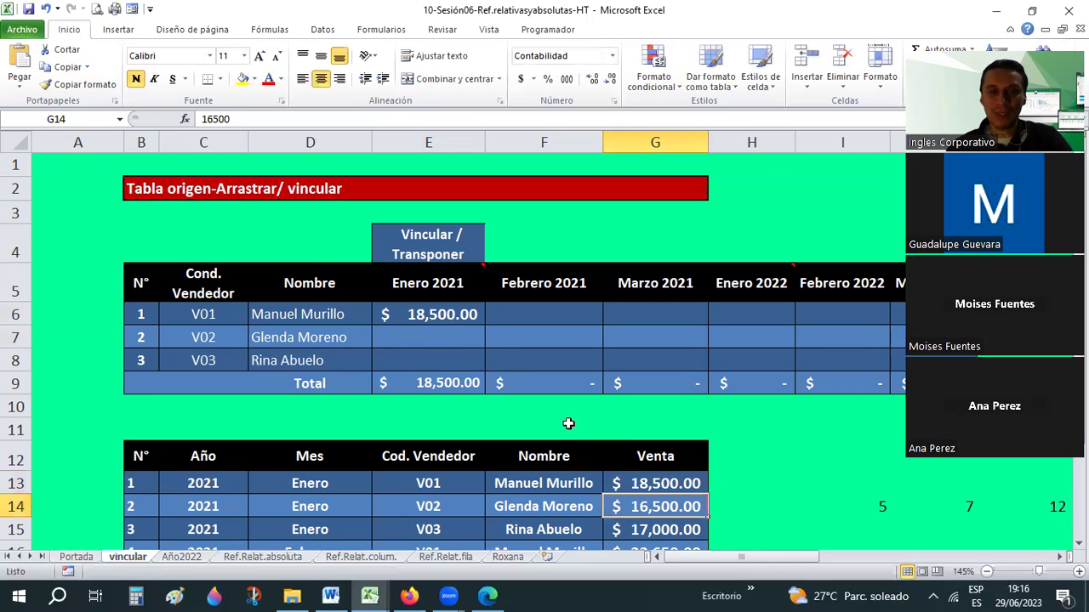
left_click(653, 481)
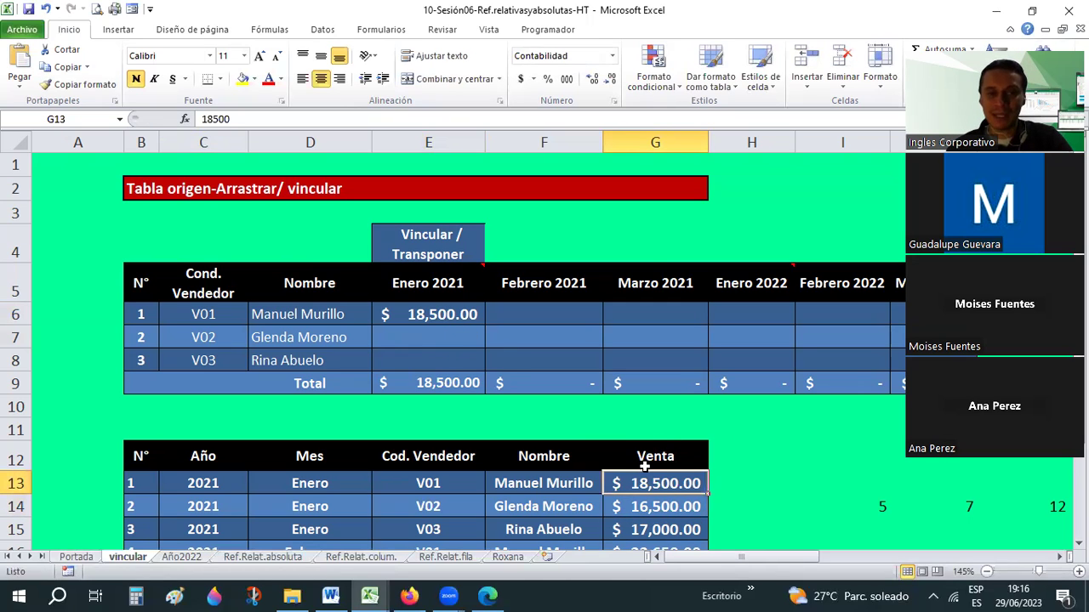
left_click(444, 308)
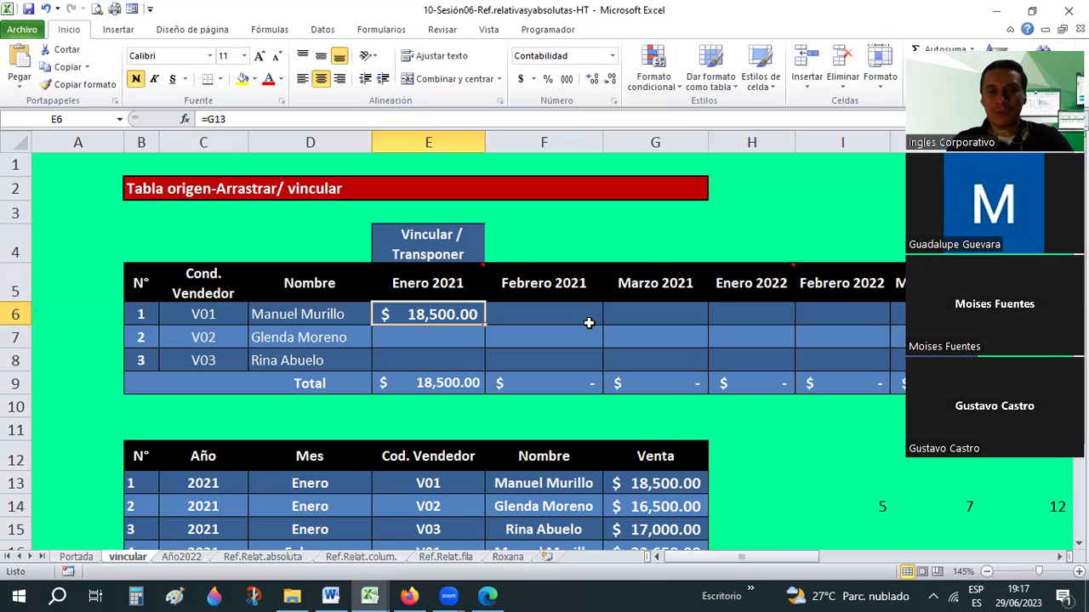
key("Down")
key("Down")
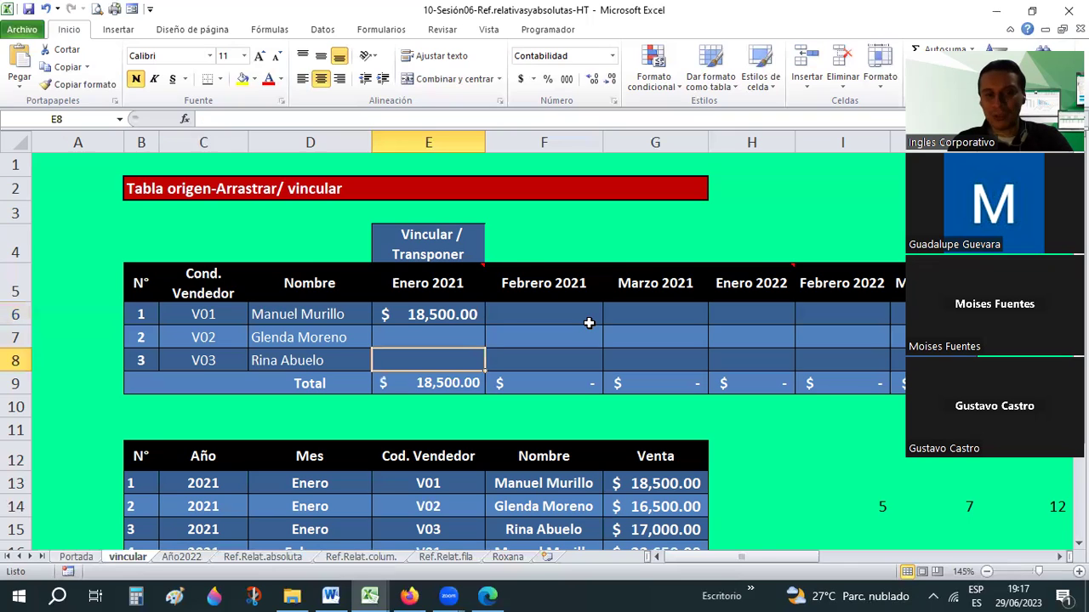
key("Up")
key("Down")
key("Down")
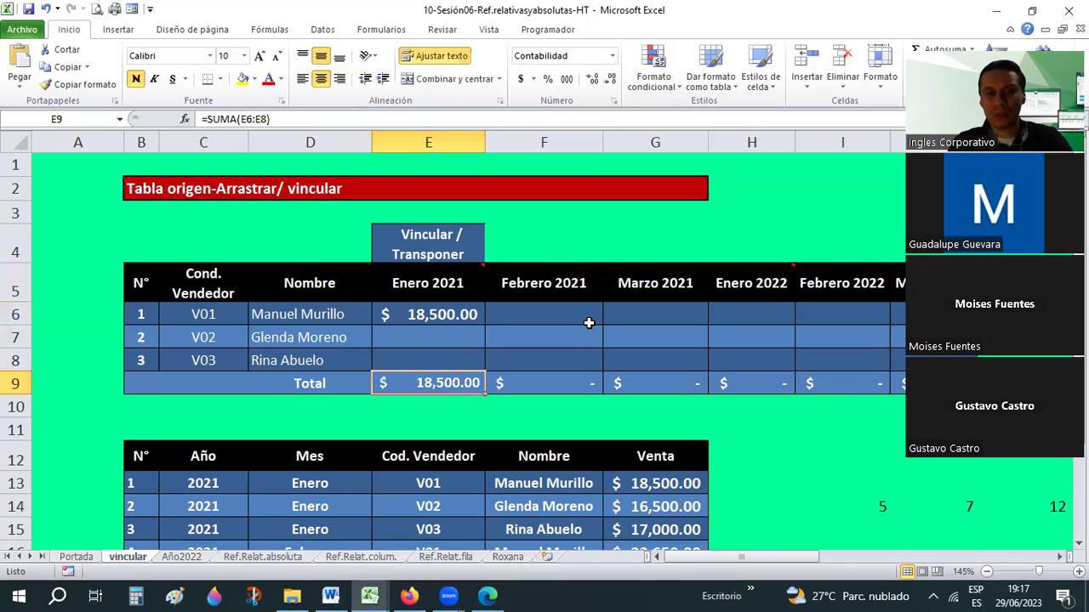
key("Up")
key("Up")
key("Up")
key("Left")
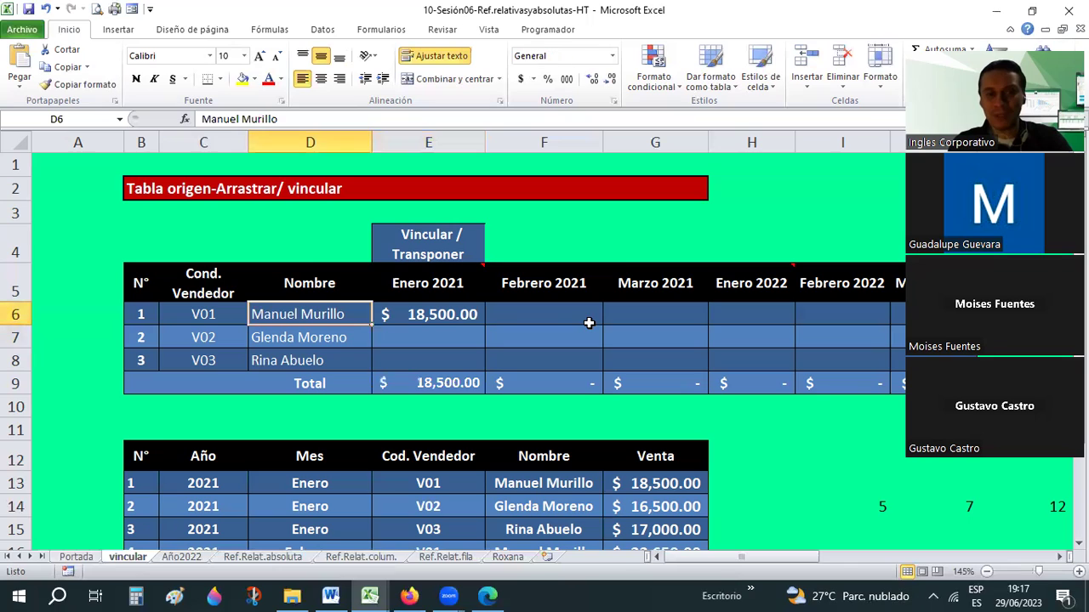
key("Left")
key("Down")
key("Right")
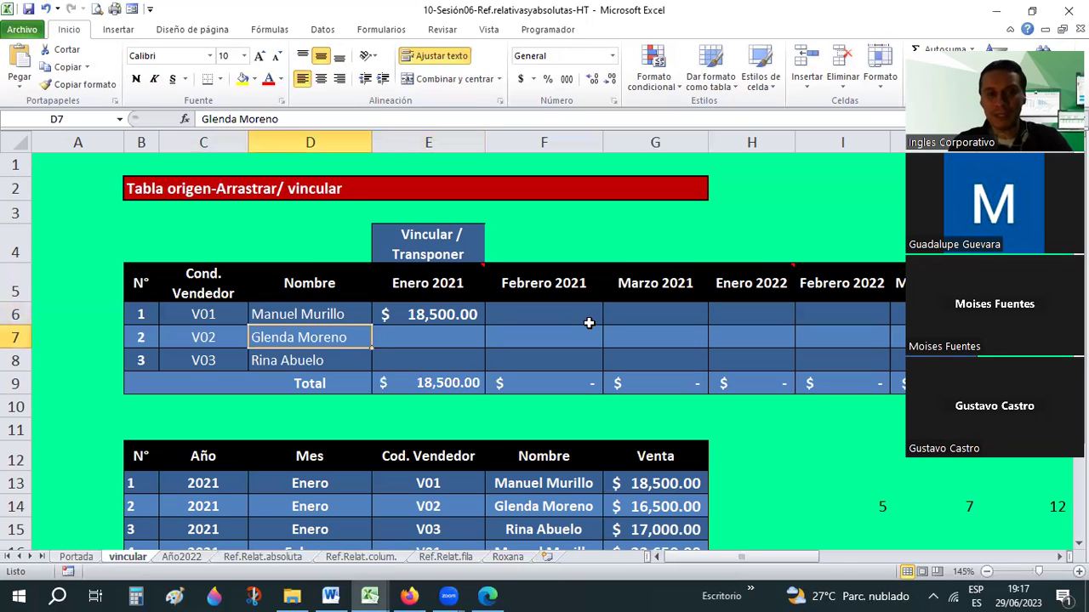
key("Up")
key("Left")
key("Down")
key("Down")
key("Down")
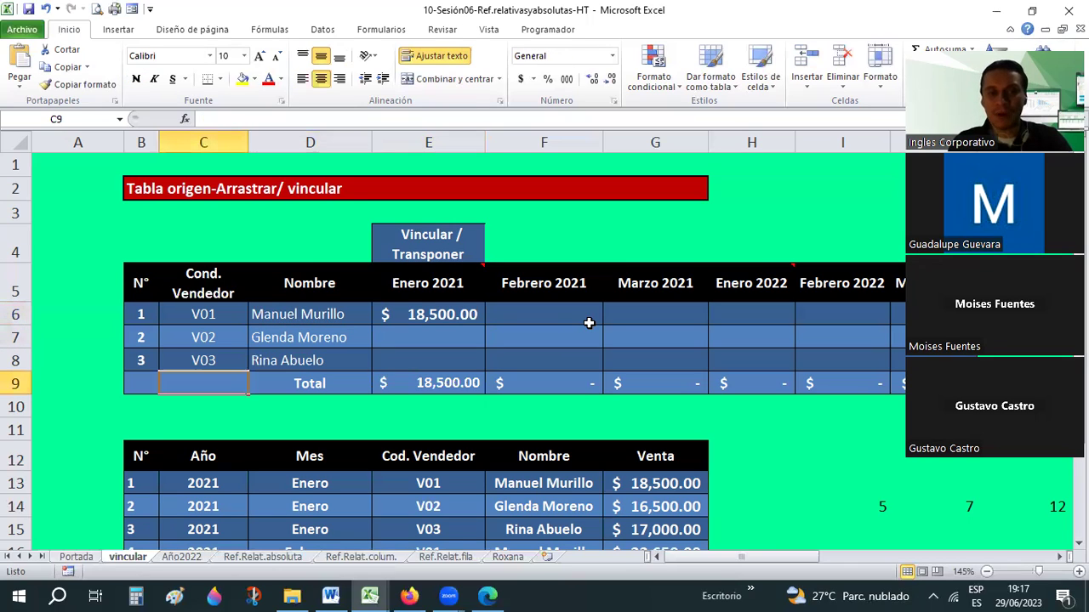
key("Down")
key("Down")
key("Down")
key("Down")
key("Down")
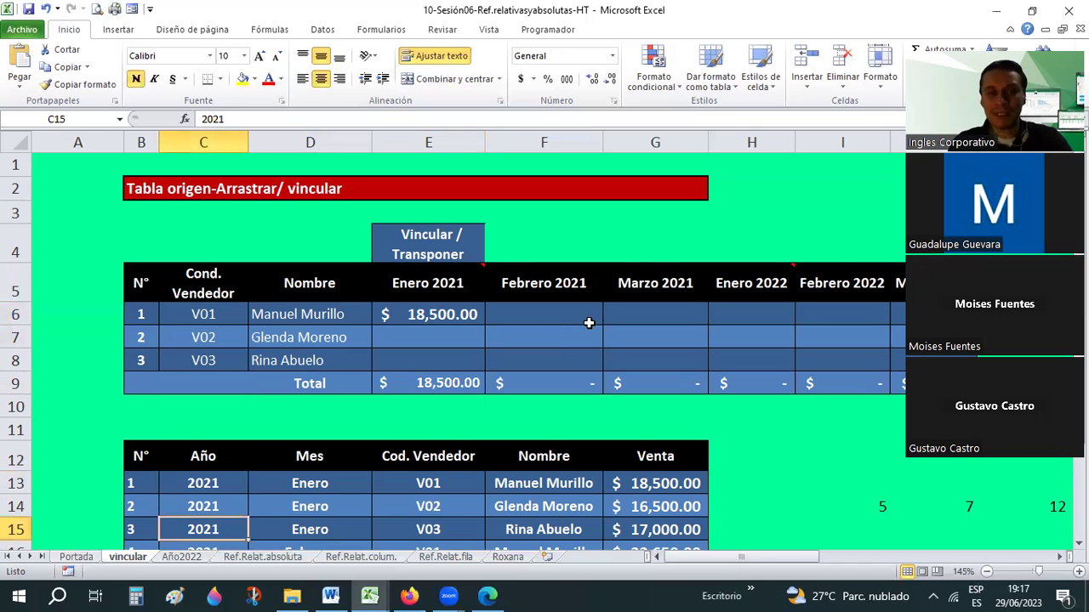
key("Down")
key("Up")
key("Up")
key("Down")
key("Right")
key("Right")
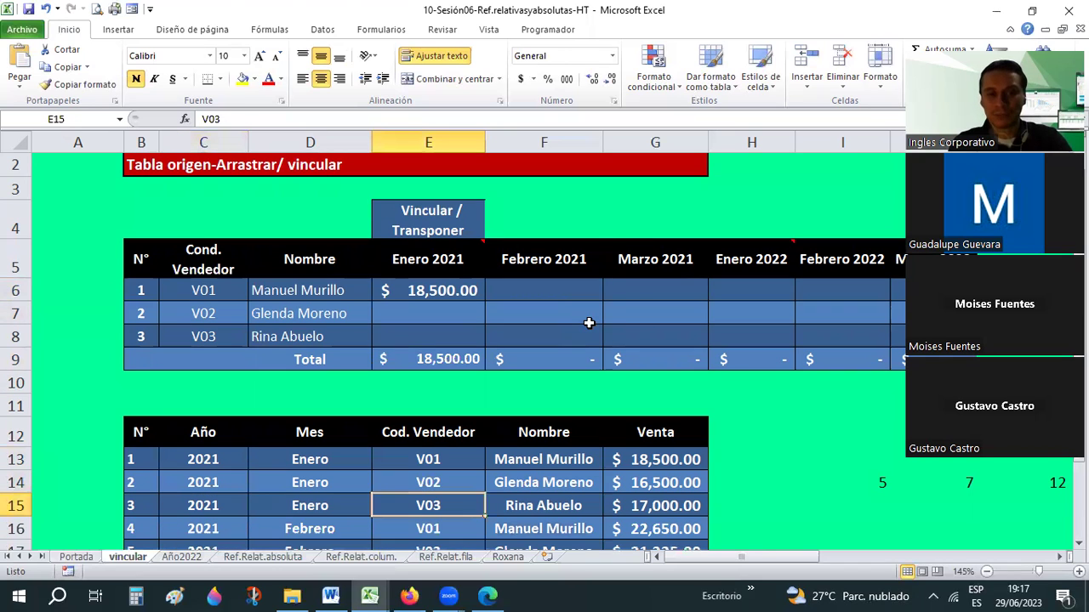
key("Up")
key("Up")
key("Up")
key("Up")
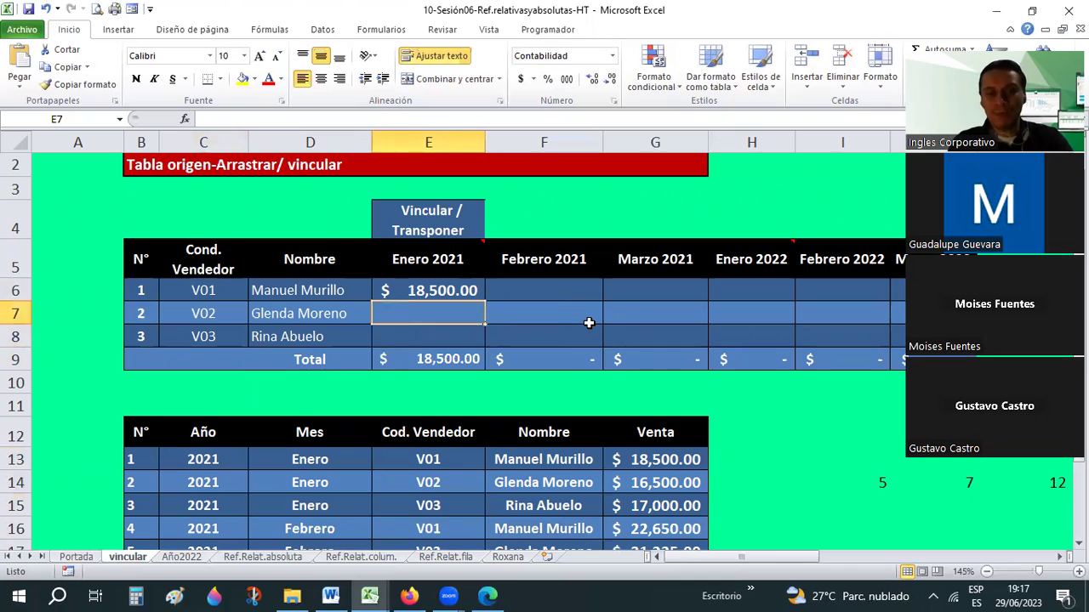
key("Up")
key("Left")
key("Left")
key("Right")
key("Down")
key("Down")
key("Down")
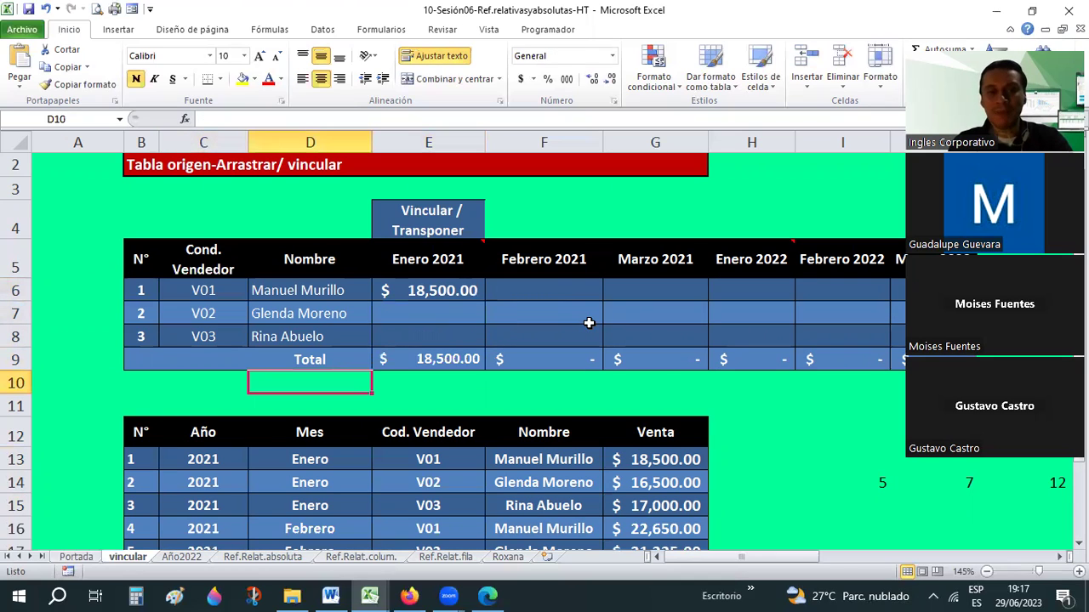
key("Right")
key("Right")
key("Down")
key("Down")
key("Down")
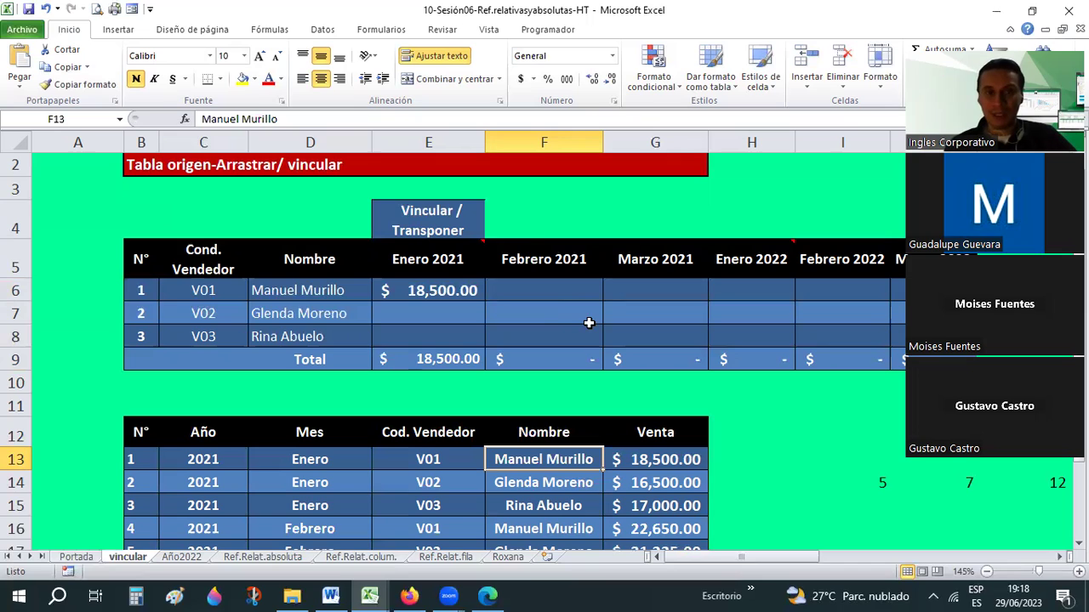
left_click(420, 290)
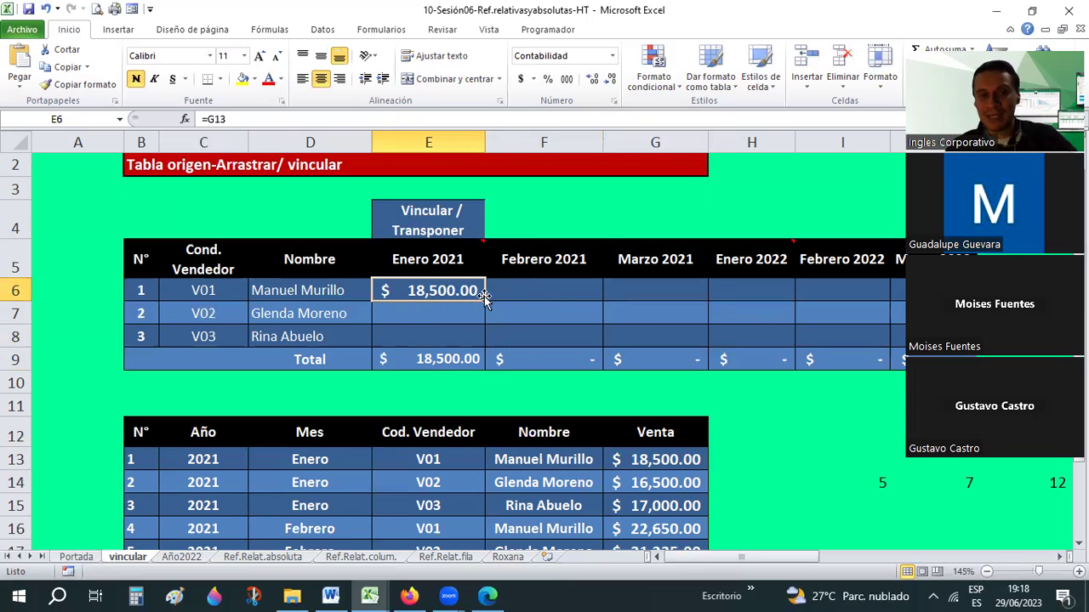
left_click_drag(485, 300, 479, 344)
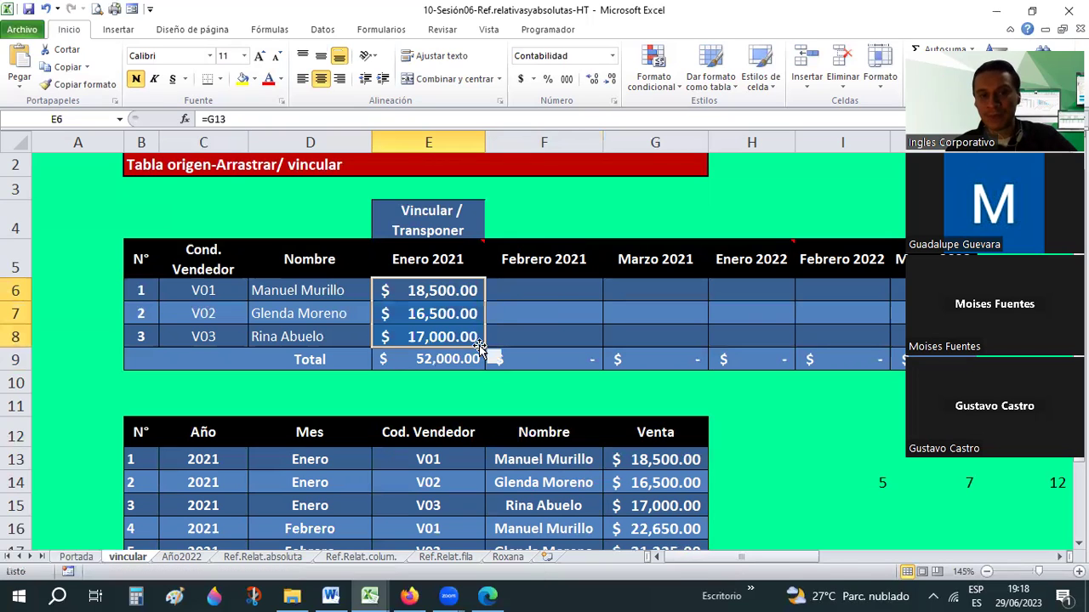
left_click(458, 314)
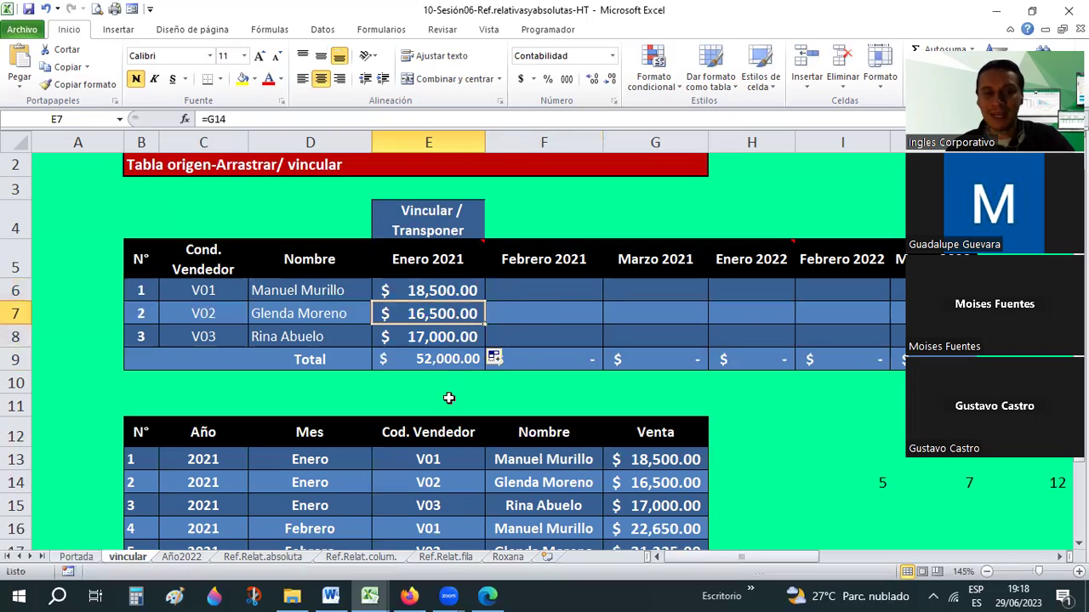
left_click(424, 482)
left_click(426, 309)
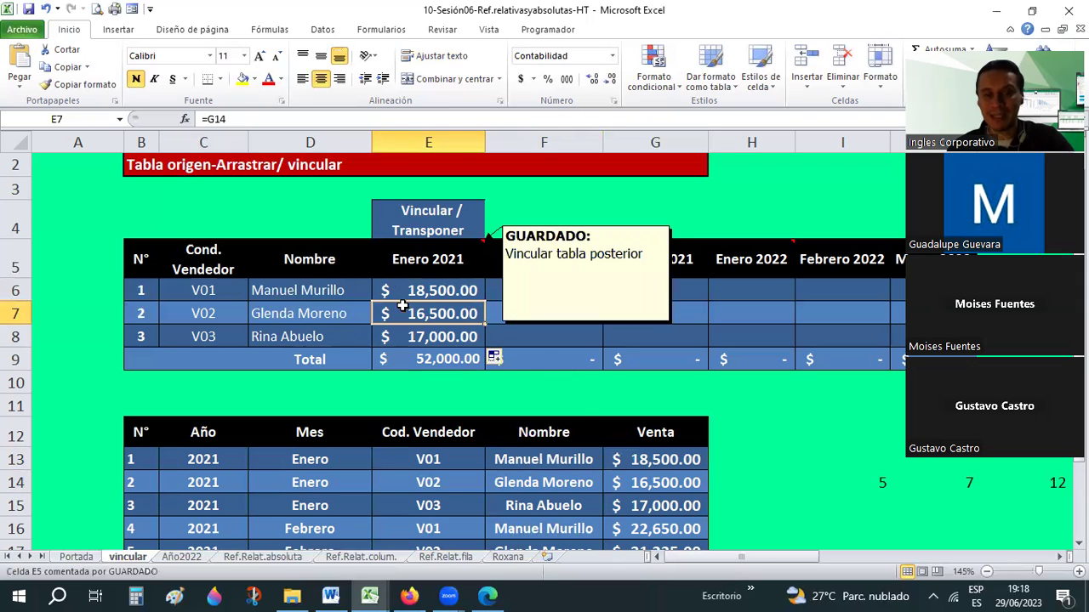
scroll(693, 422, "down", 1)
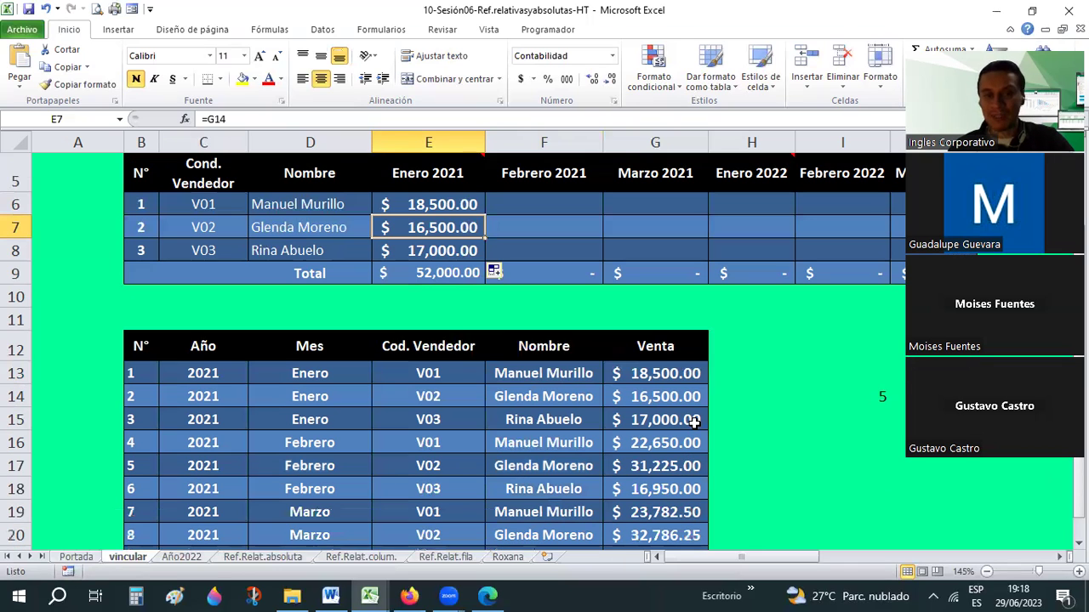
left_click(663, 376)
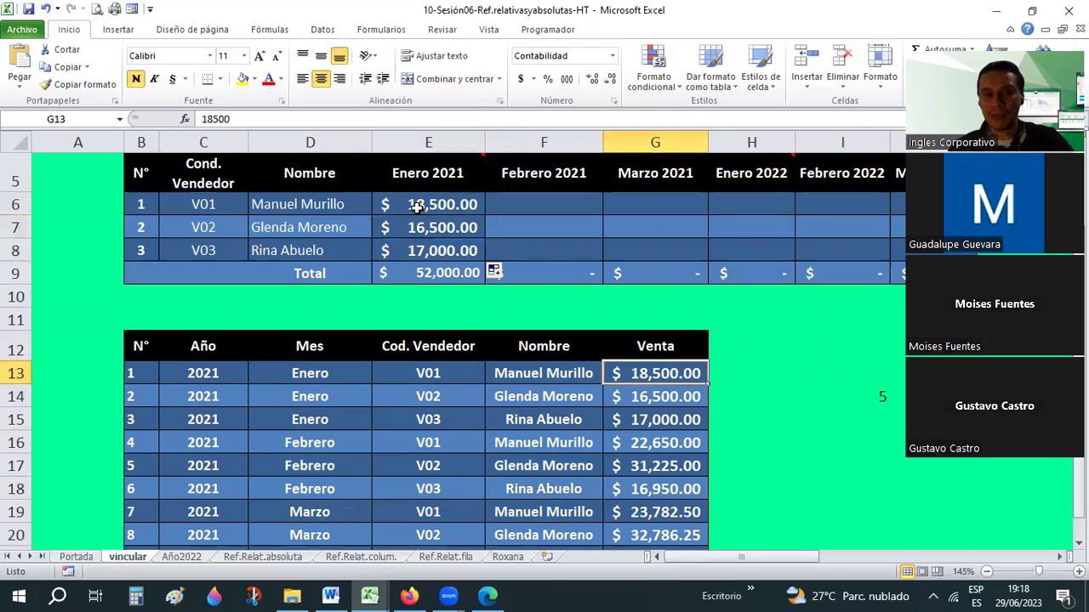
left_click(630, 397)
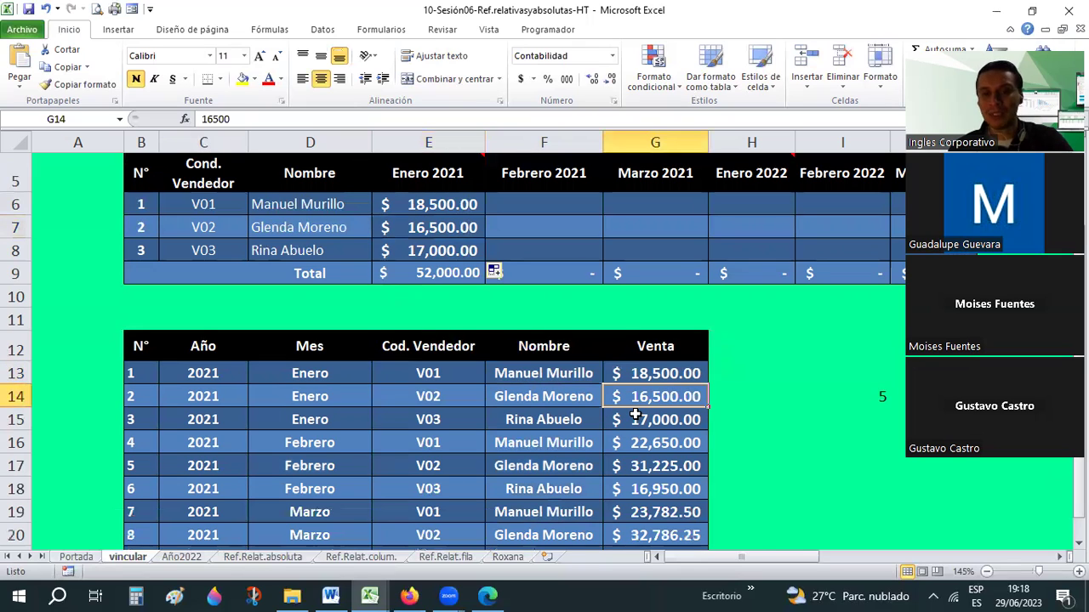
left_click(613, 419)
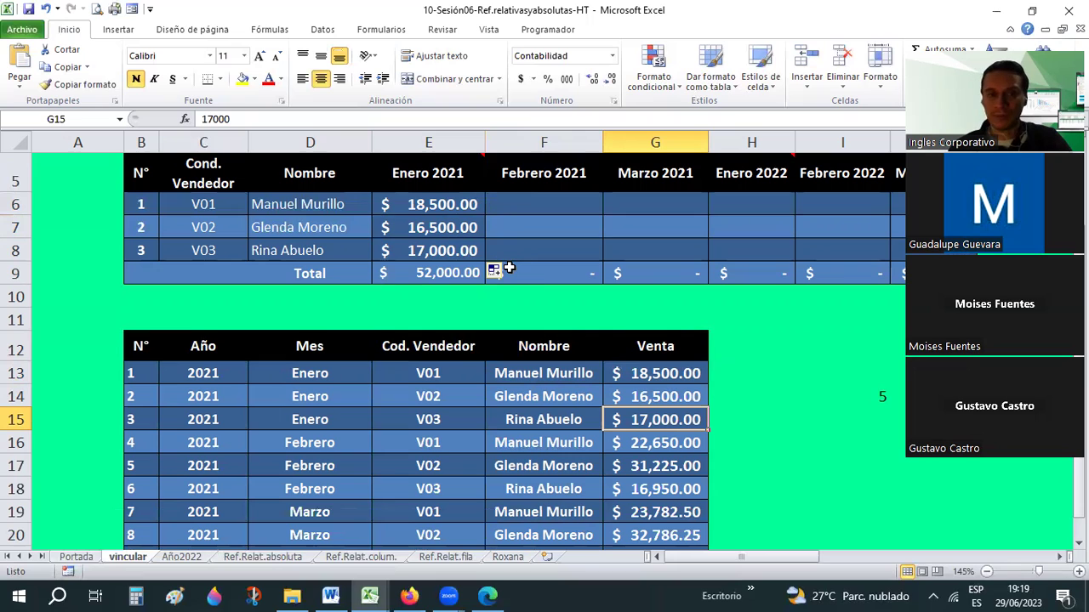
scroll(508, 265, "up", 1)
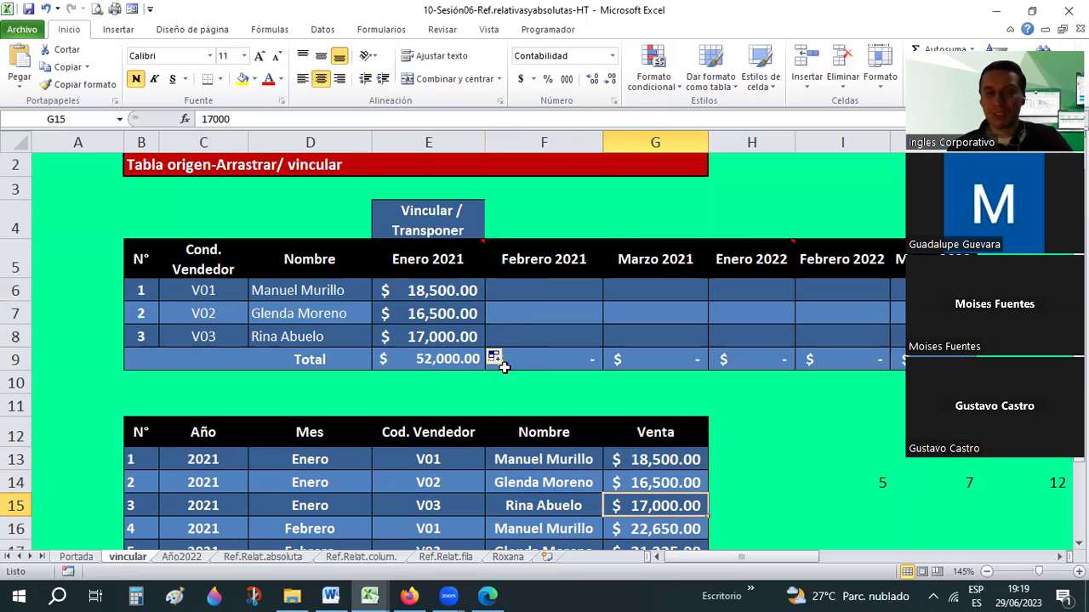
left_click(459, 294)
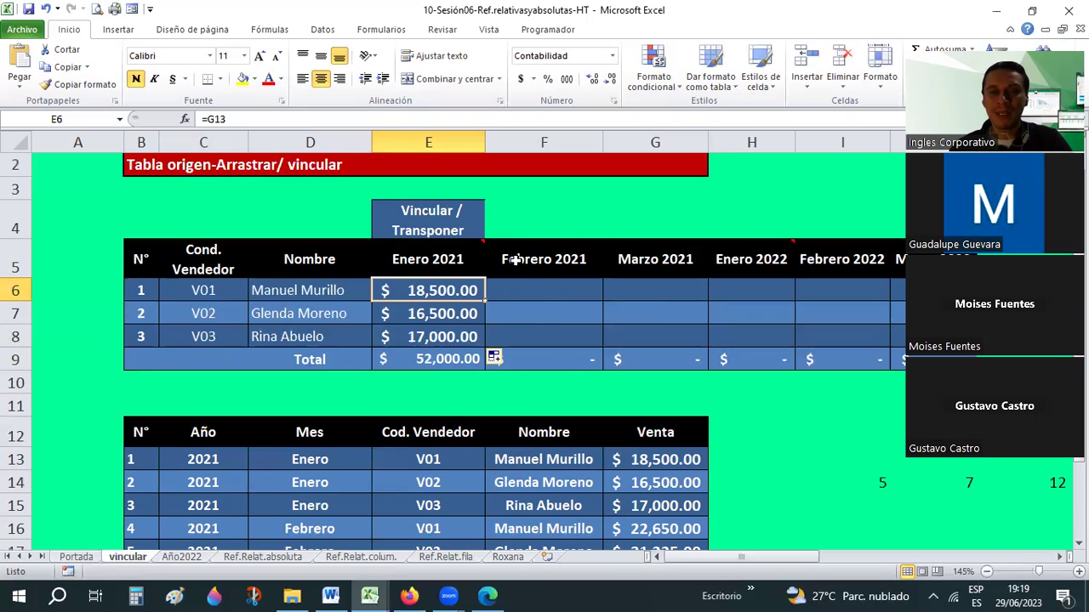
left_click_drag(483, 300, 483, 352)
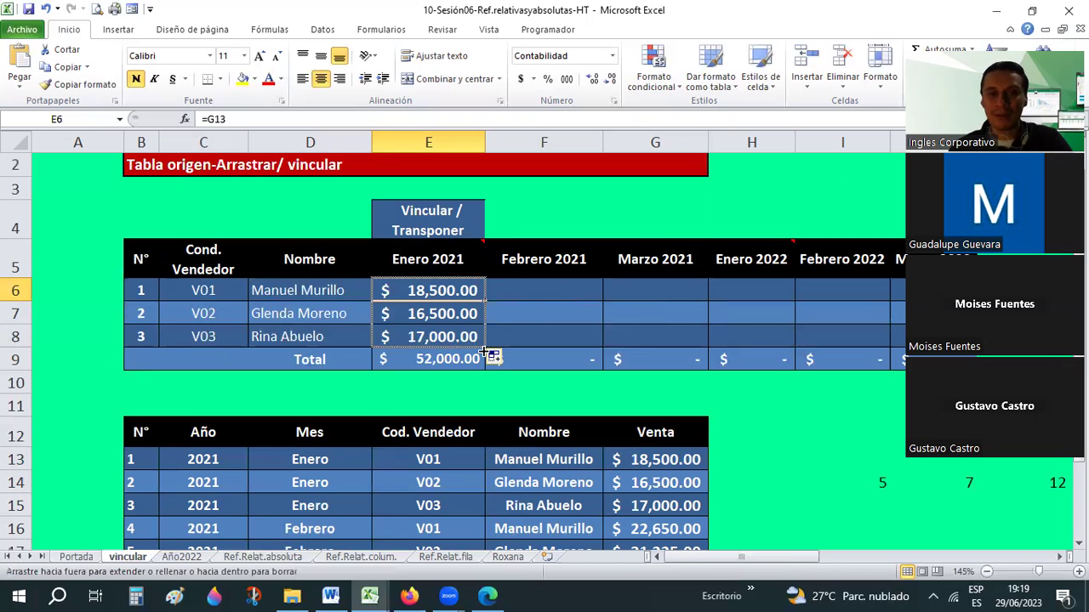
left_click(530, 296)
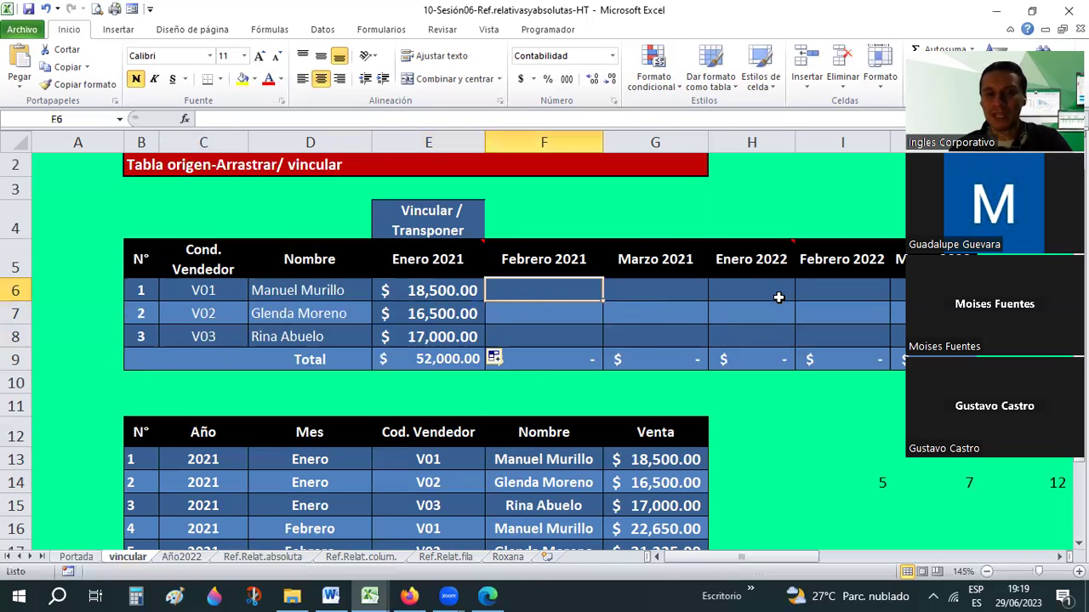
left_click_drag(440, 281, 438, 344)
left_click(651, 336)
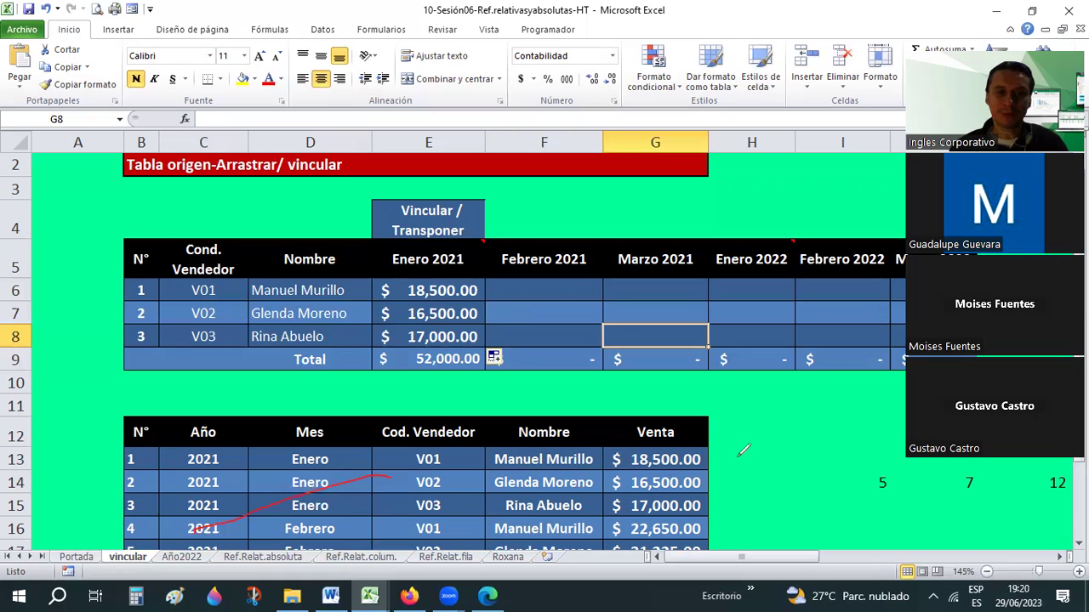
left_click(221, 525)
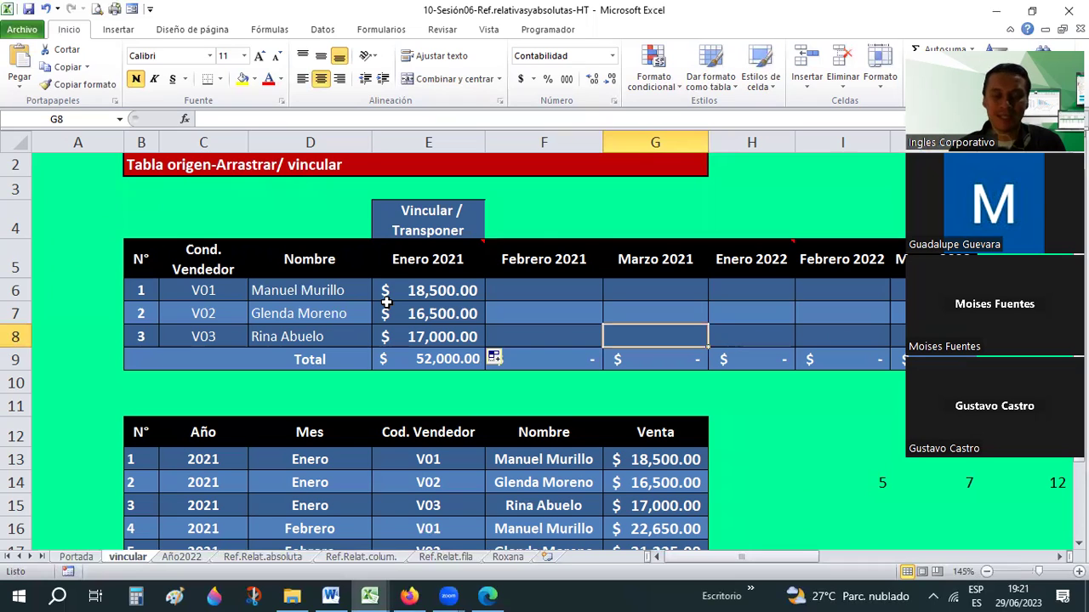
left_click(384, 311)
key("Up")
key("Right")
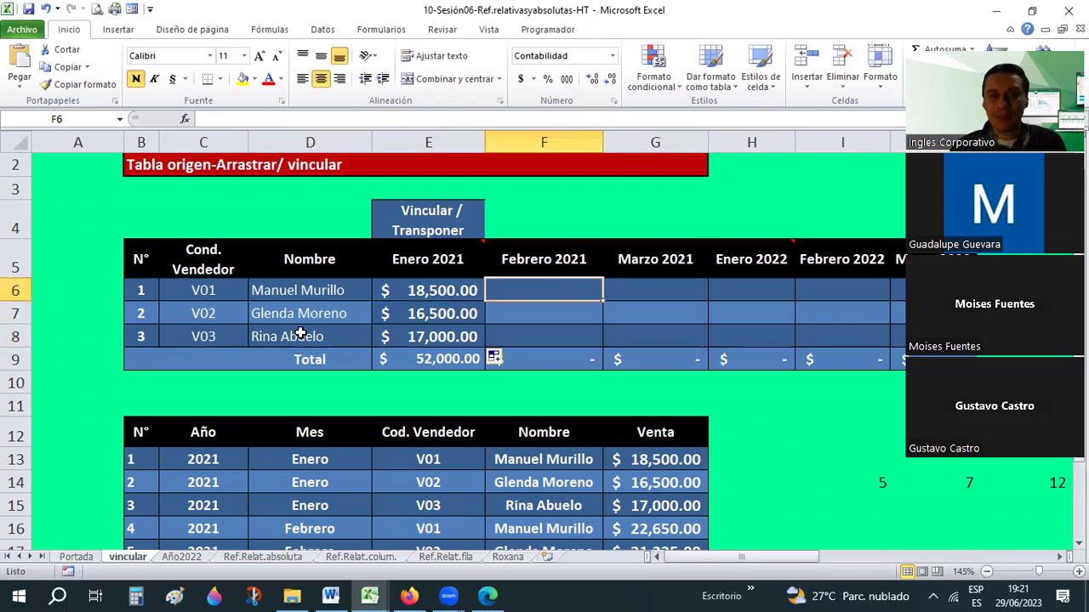
left_click(300, 290)
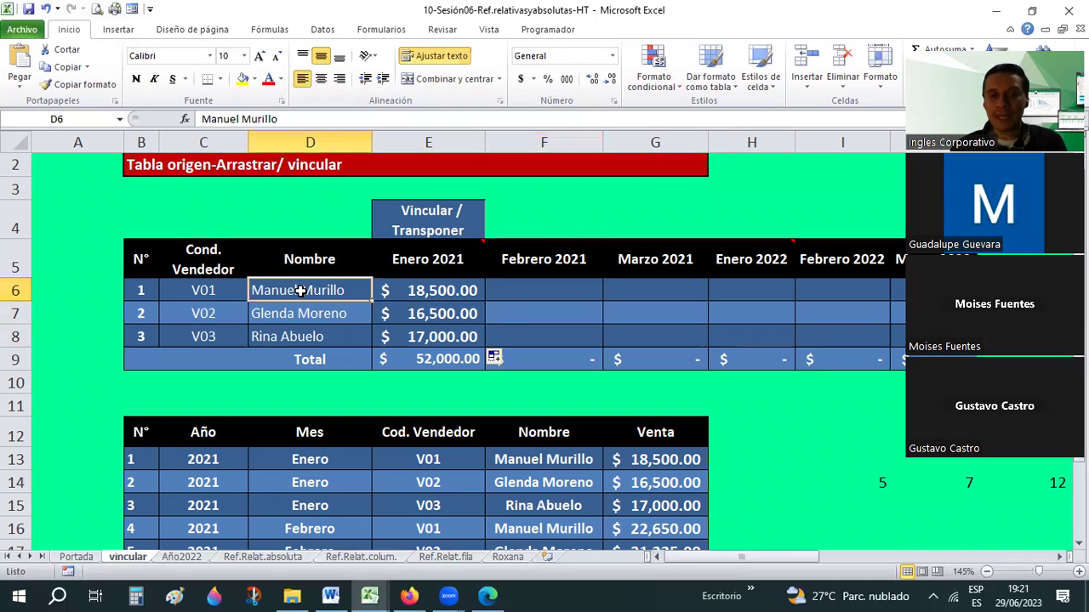
left_click(295, 310)
left_click(290, 330)
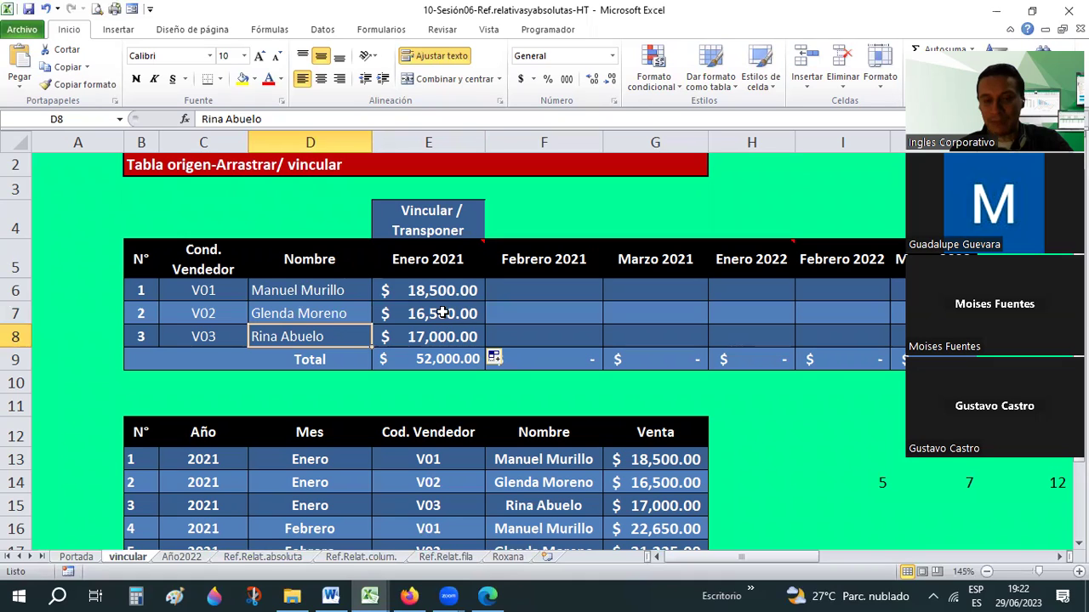
- Return to E6 and undo the values in E7:E8
key("Up")
key("Up")
key("Right")
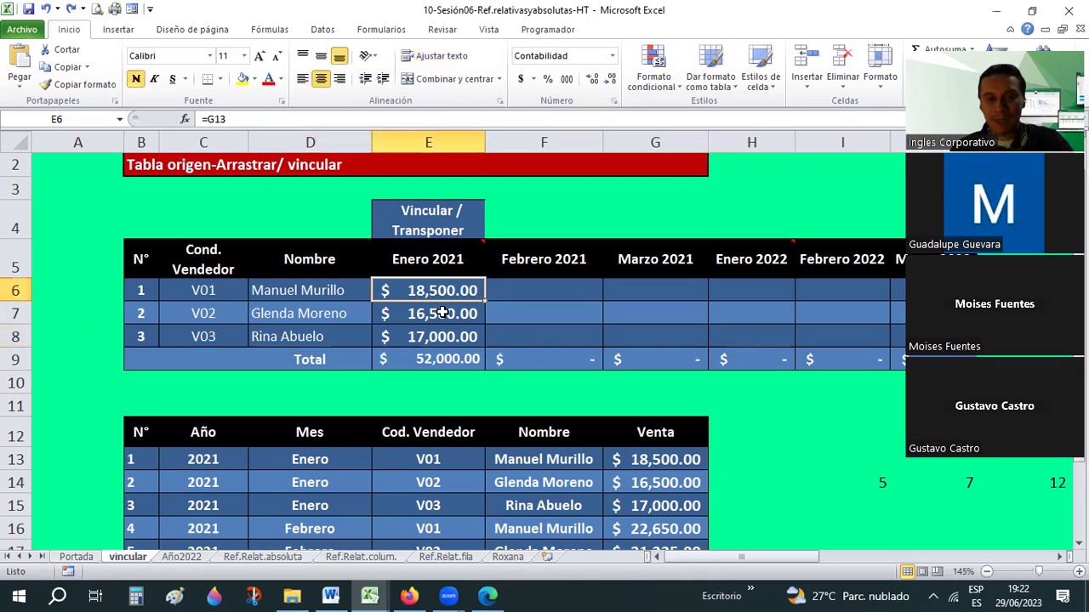
key("ctrl+z")
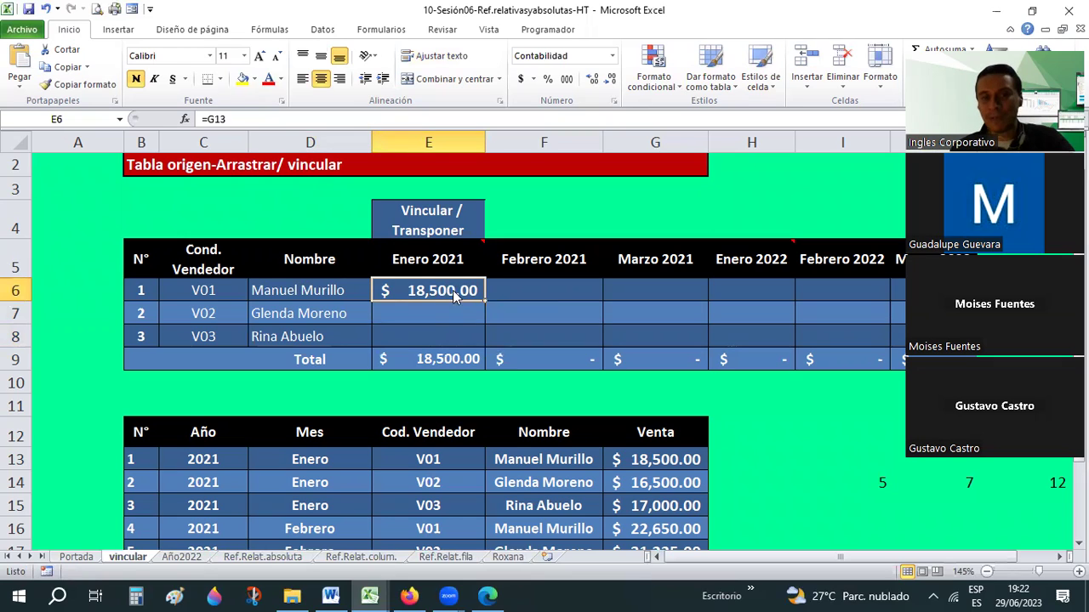
- Copy E6 and paste it as formulas into E7:E8, linking them to G14 and G15
right_click(452, 290)
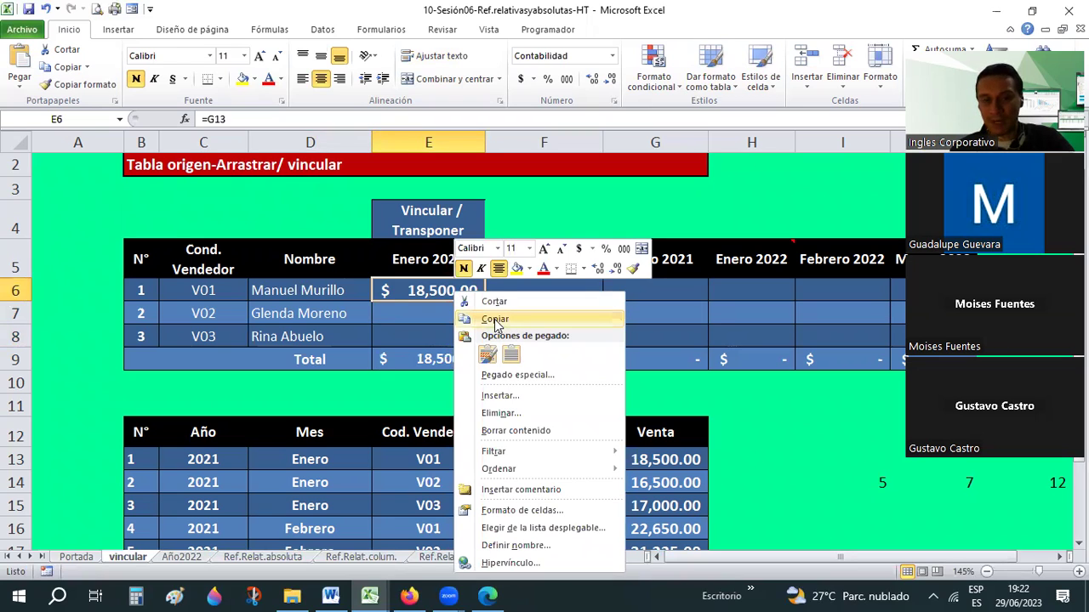
left_click(495, 321)
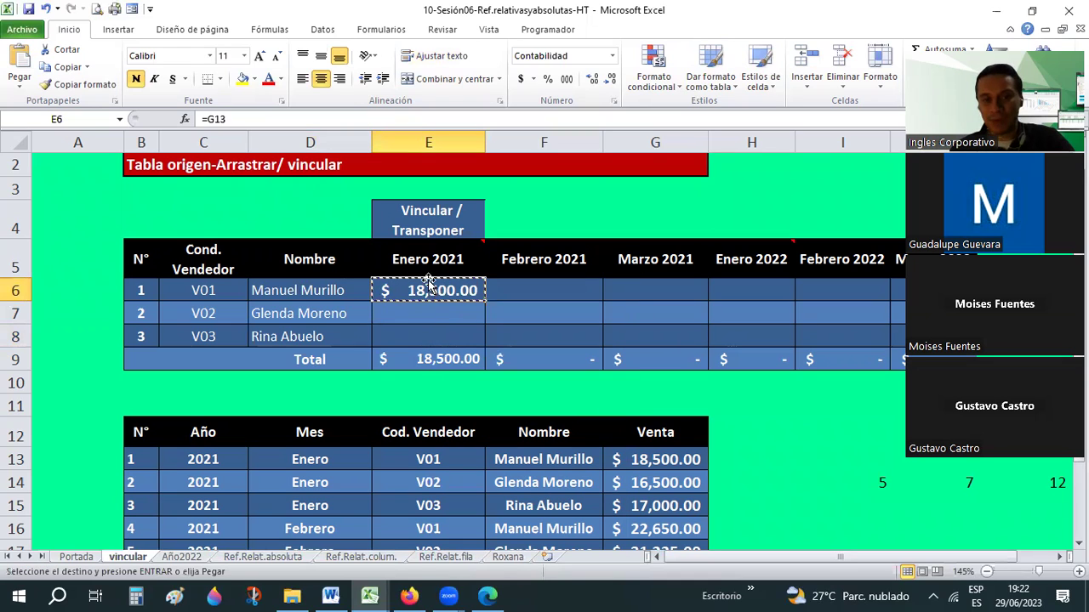
left_click(424, 313)
left_click_drag(424, 313, 425, 330)
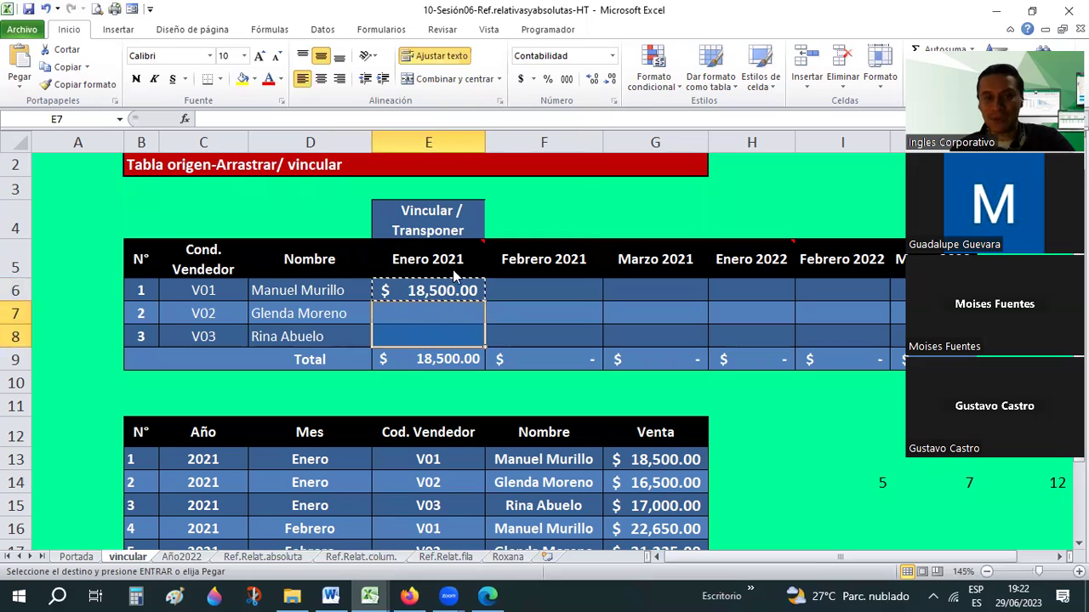
right_click(412, 319)
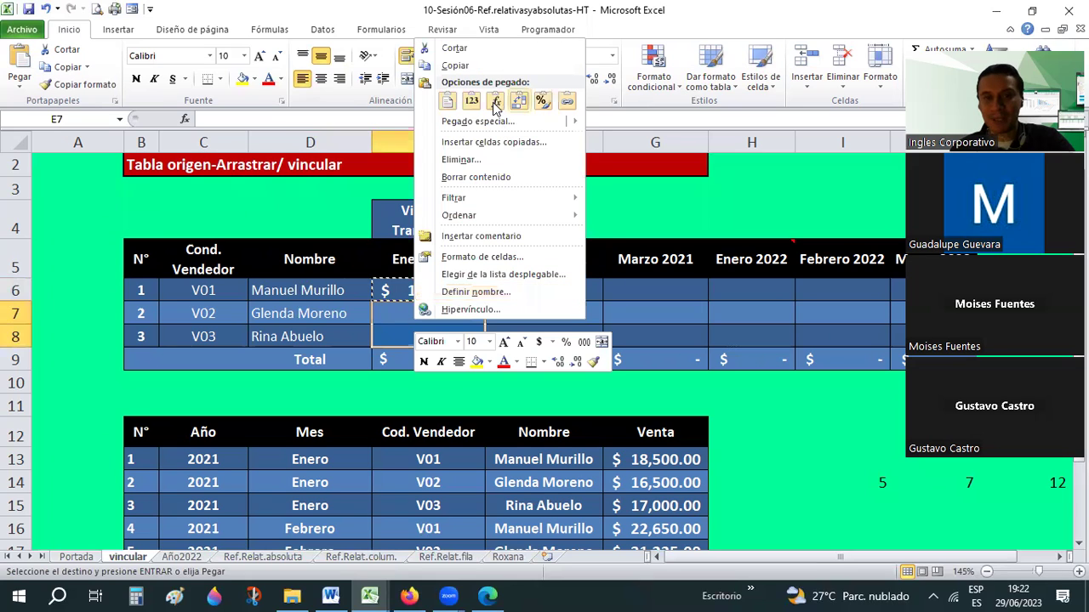
left_click(495, 103)
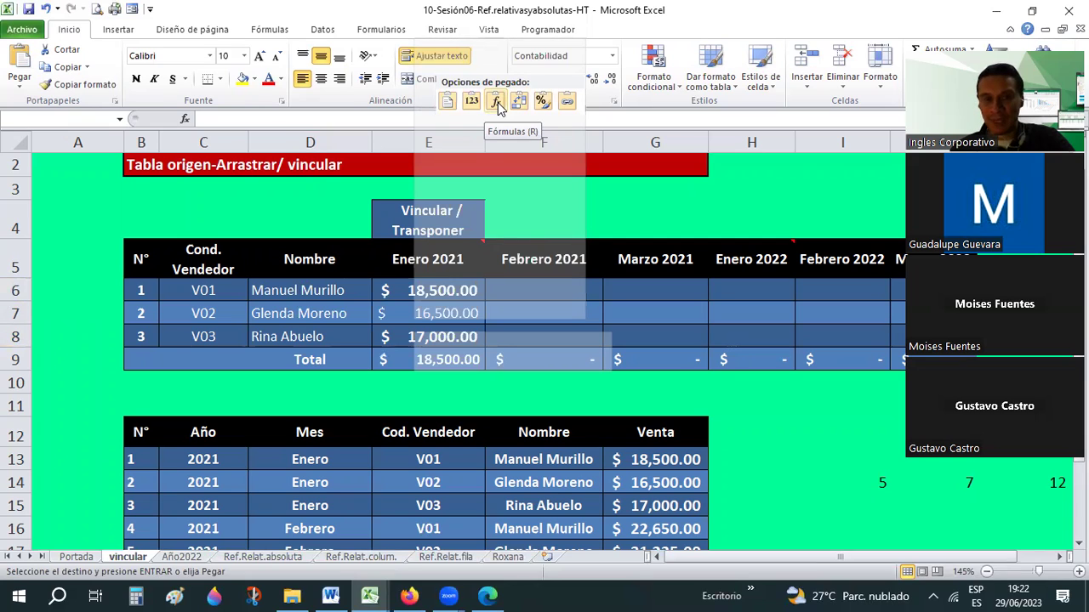
right_click(417, 327)
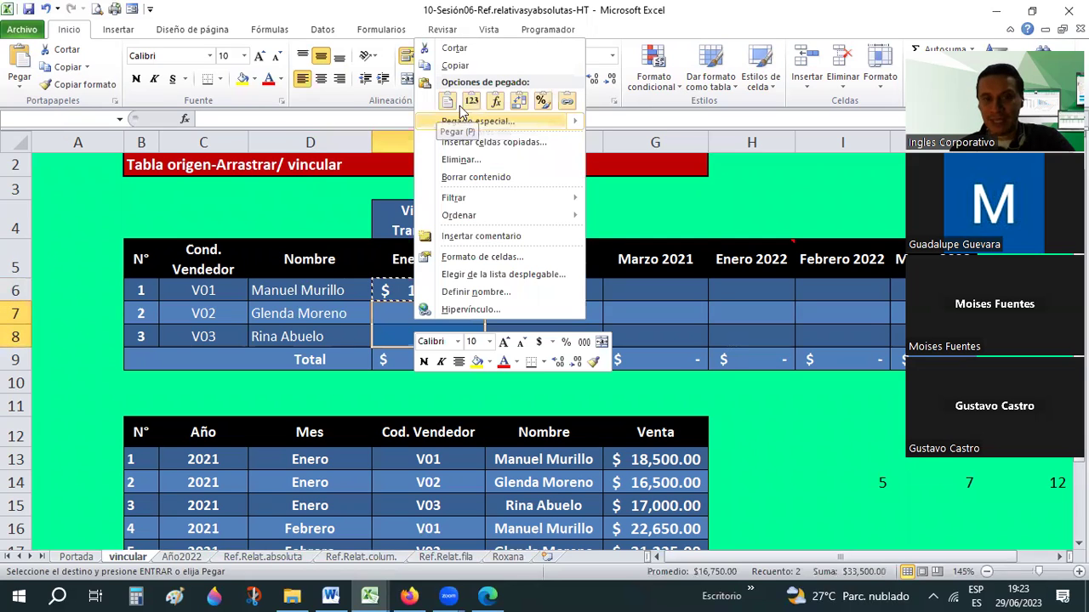
left_click(494, 104)
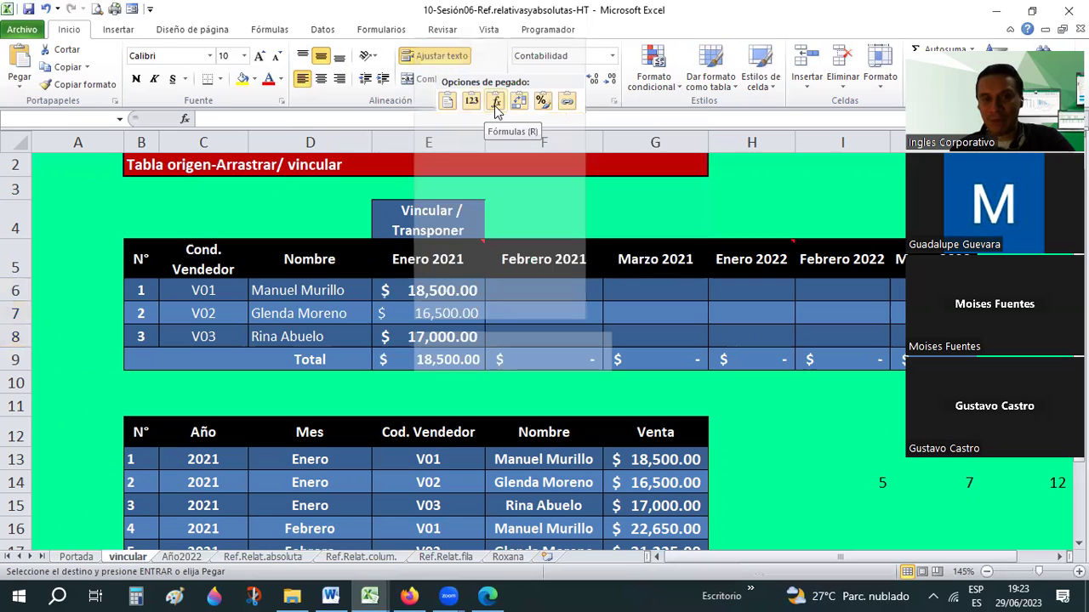
left_click(535, 314)
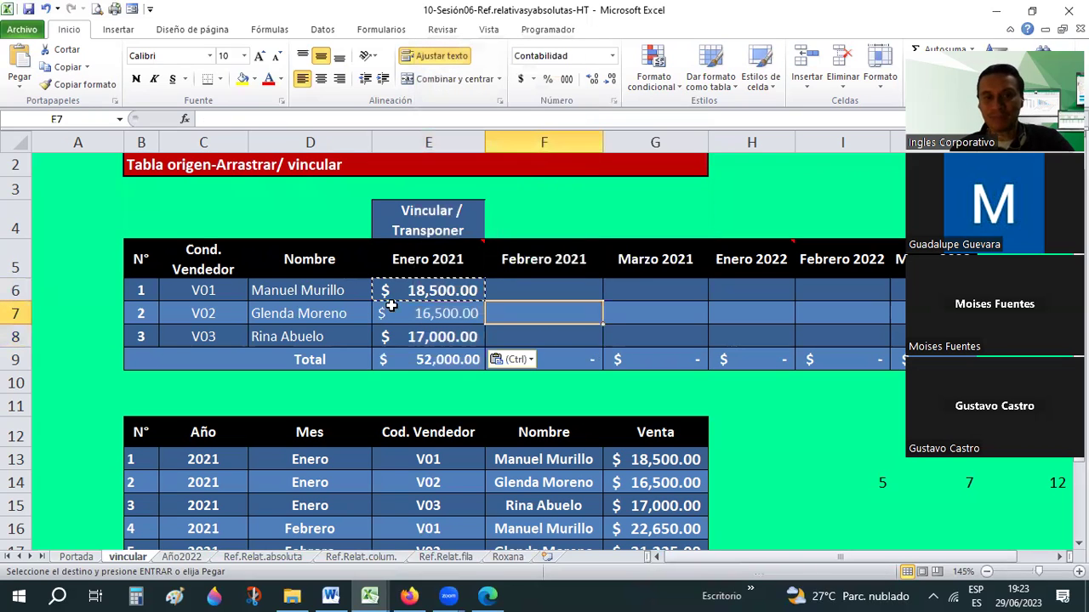
- Cancel the copy and check the E6, E7 and E8 links to G13, G14 and G15
key("Escape")
key("Left")
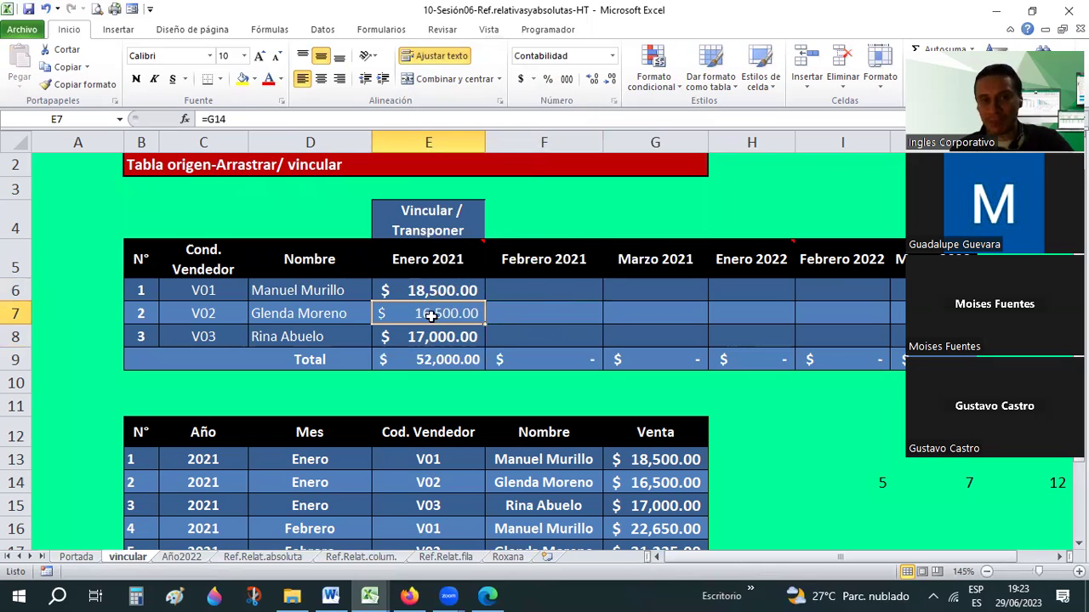
left_click(421, 293)
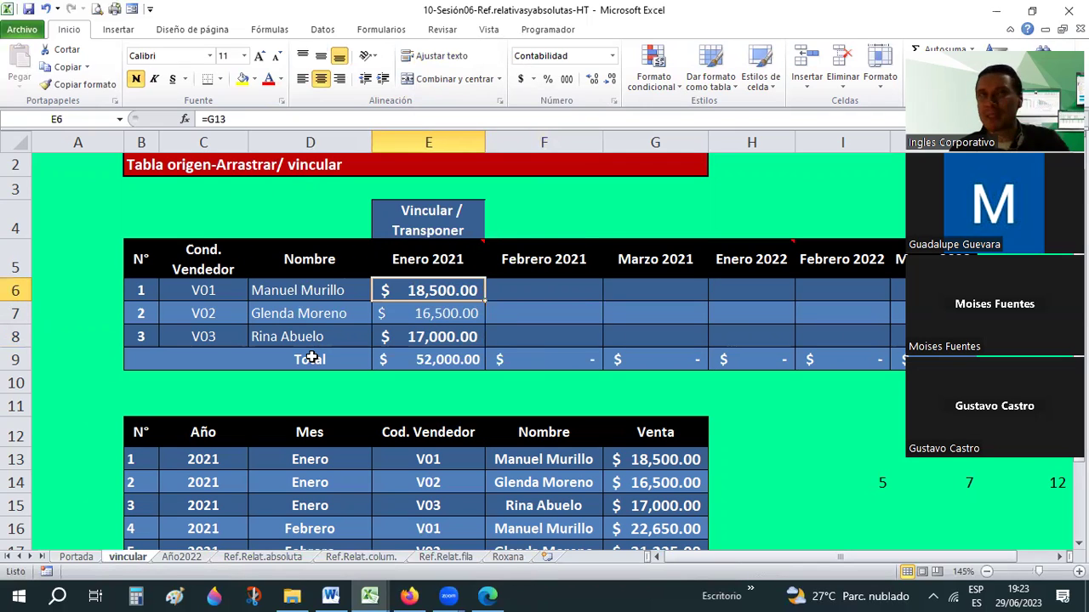
left_click(439, 308)
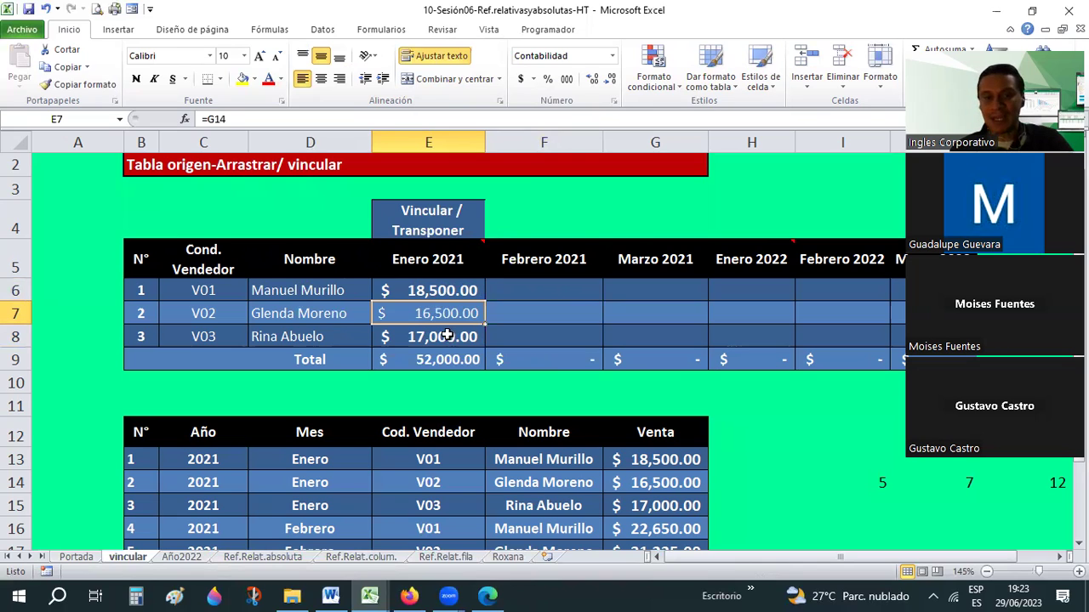
left_click(447, 336)
- Make E7 bold and enlarge its text to size 11
left_click(417, 308)
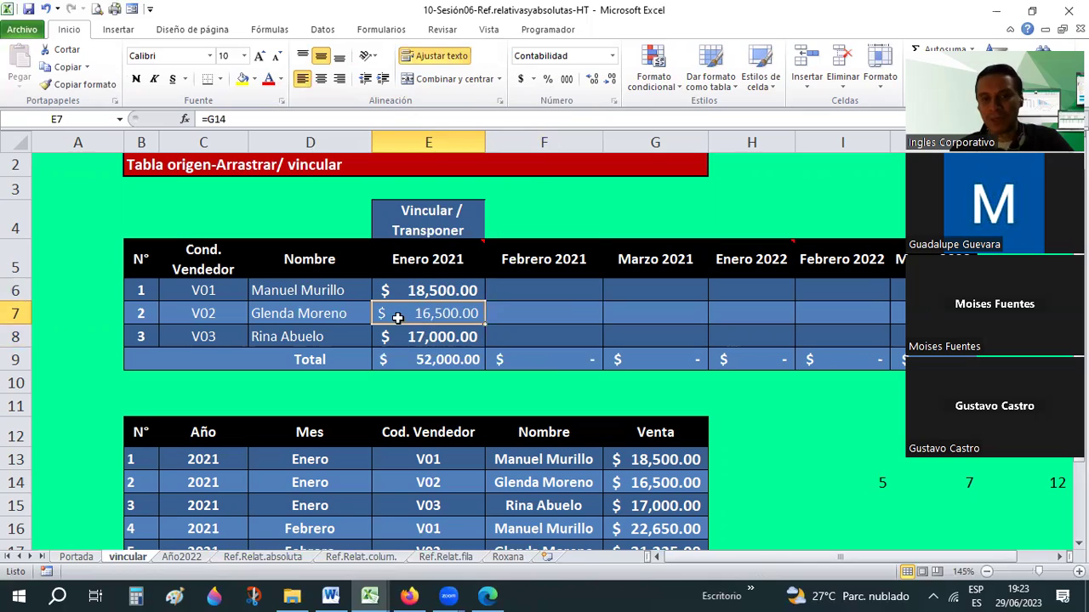
left_click(136, 80)
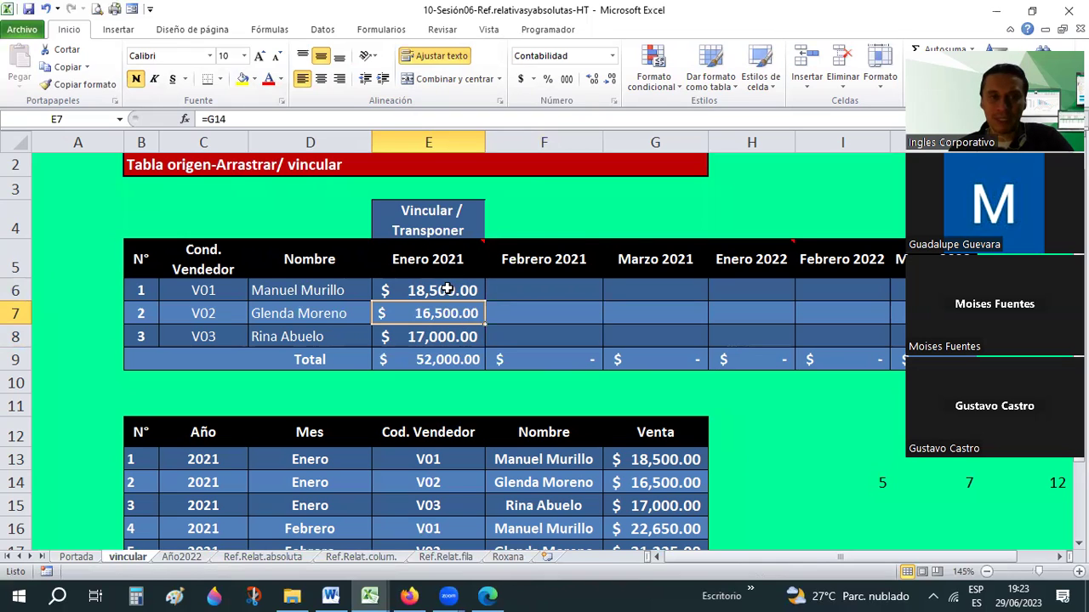
left_click(261, 61)
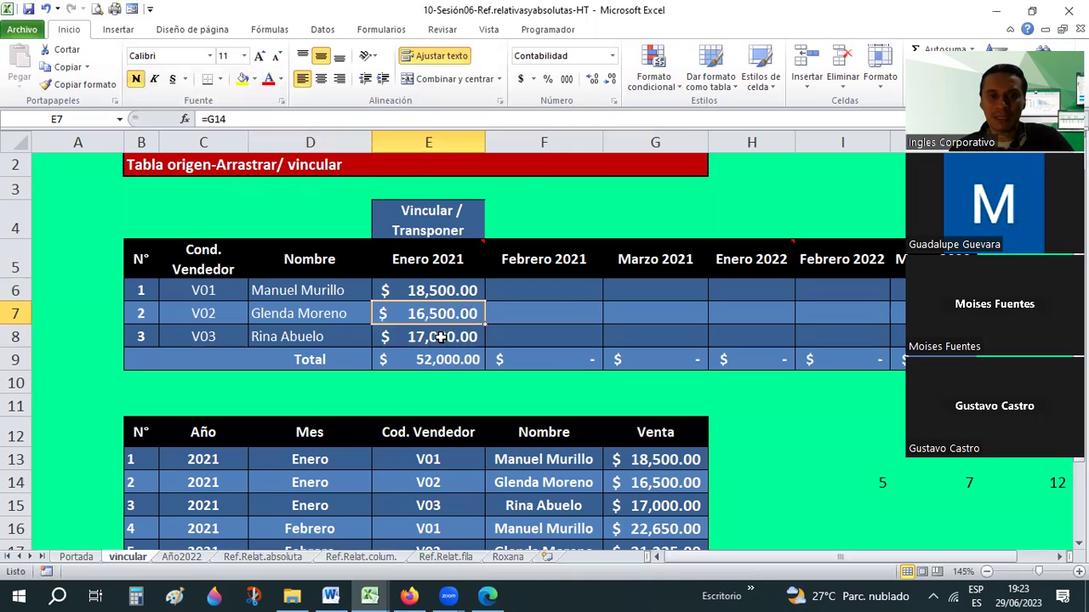
key("Down")
key("Down")
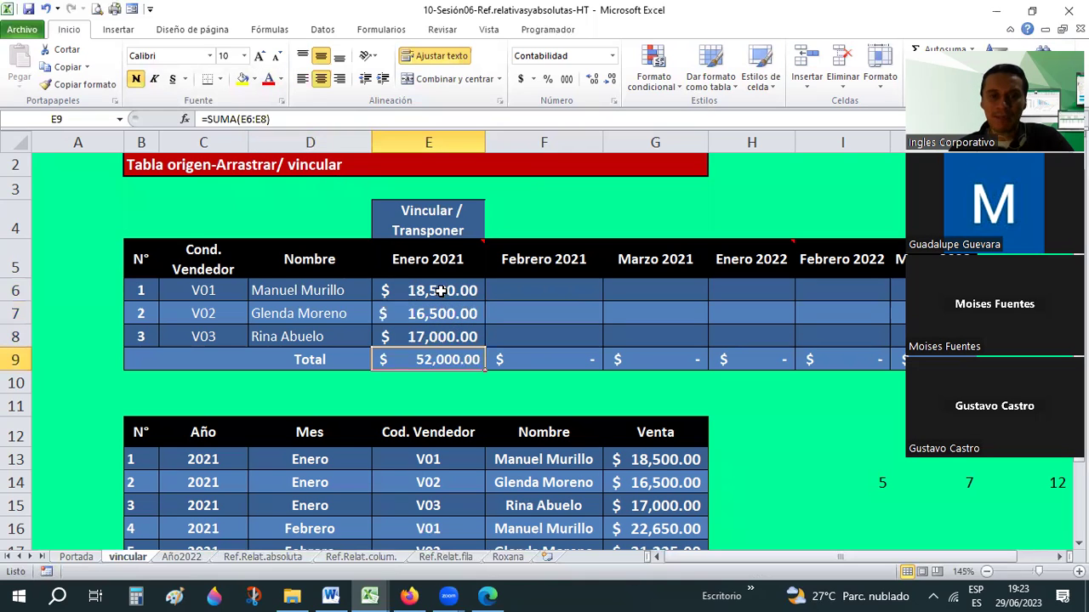
- Apply the accounting number format to the Enero 2021 column E6:E9
left_click(438, 290)
left_click_drag(438, 290, 439, 360)
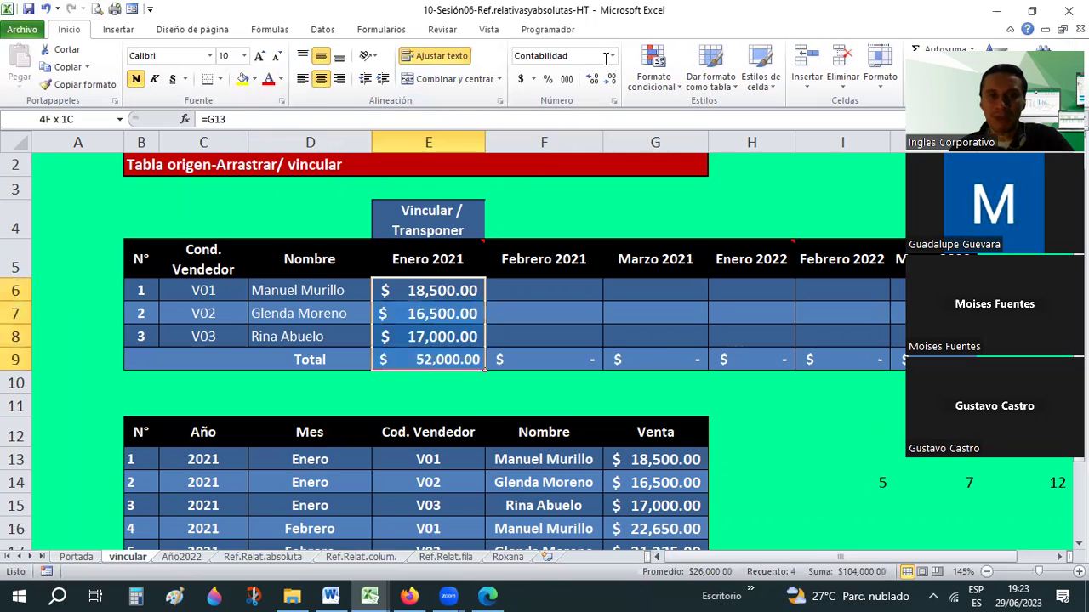
left_click(611, 56)
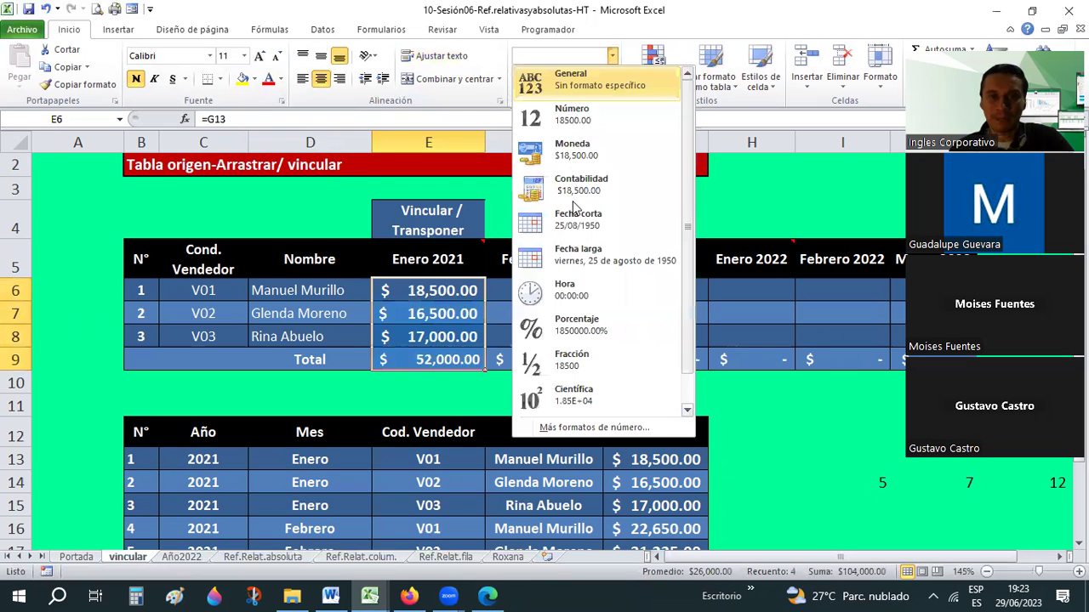
left_click(576, 185)
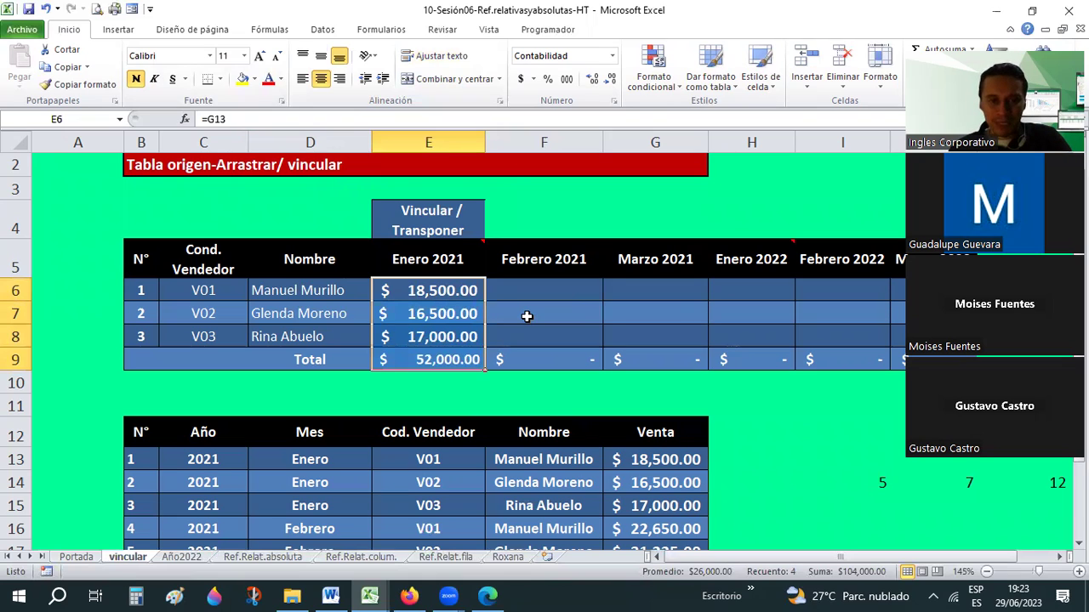
left_click(527, 316)
- Enlarge the E9 =SUMA(E6:E8) total to size 11 and recheck the January links
left_click(429, 356)
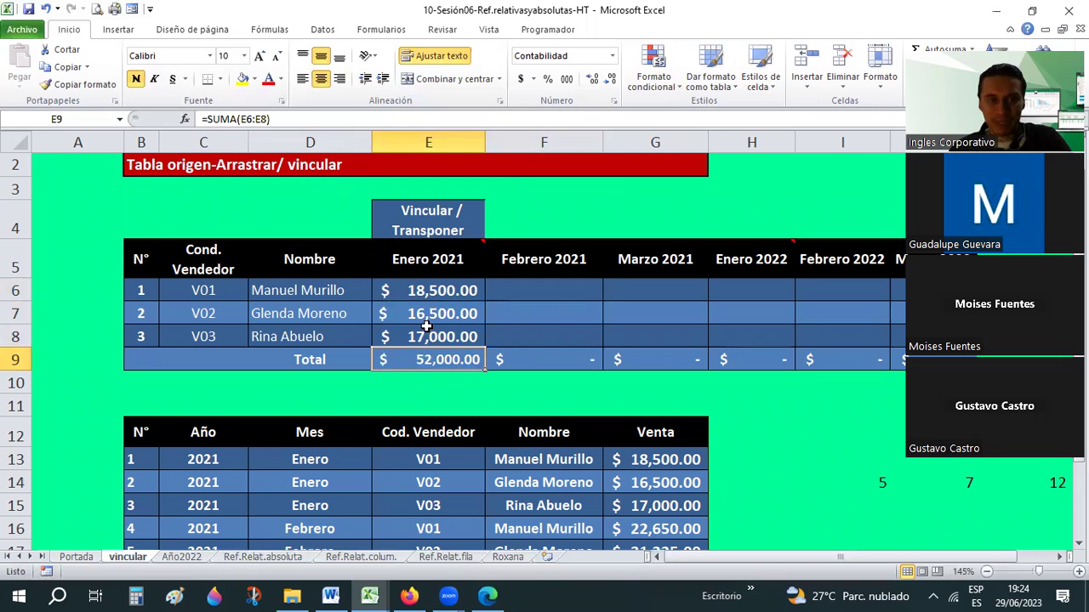
left_click(426, 329)
left_click(423, 357)
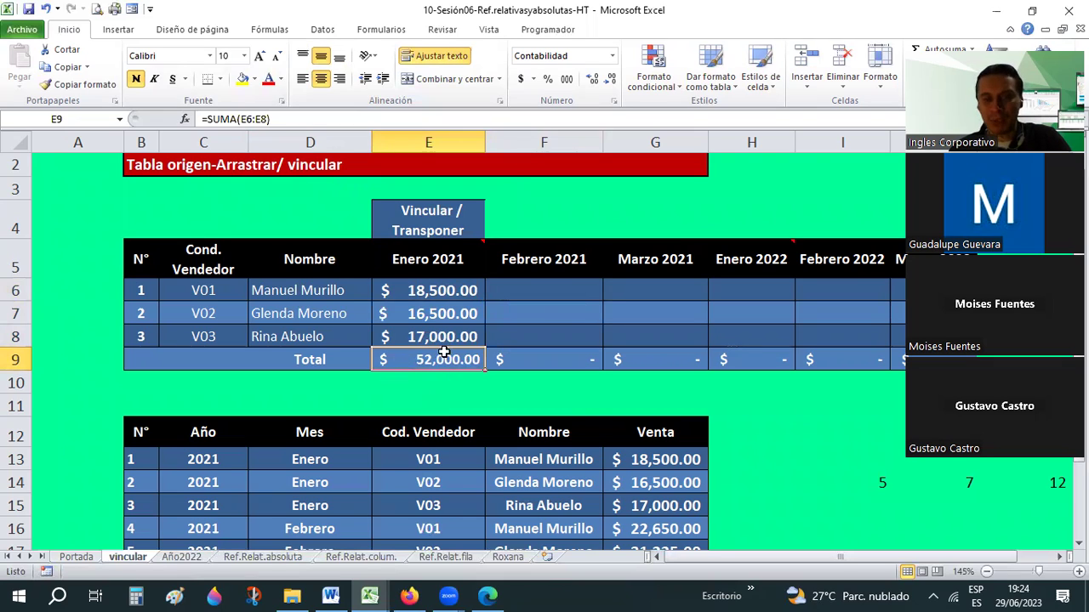
left_click(259, 56)
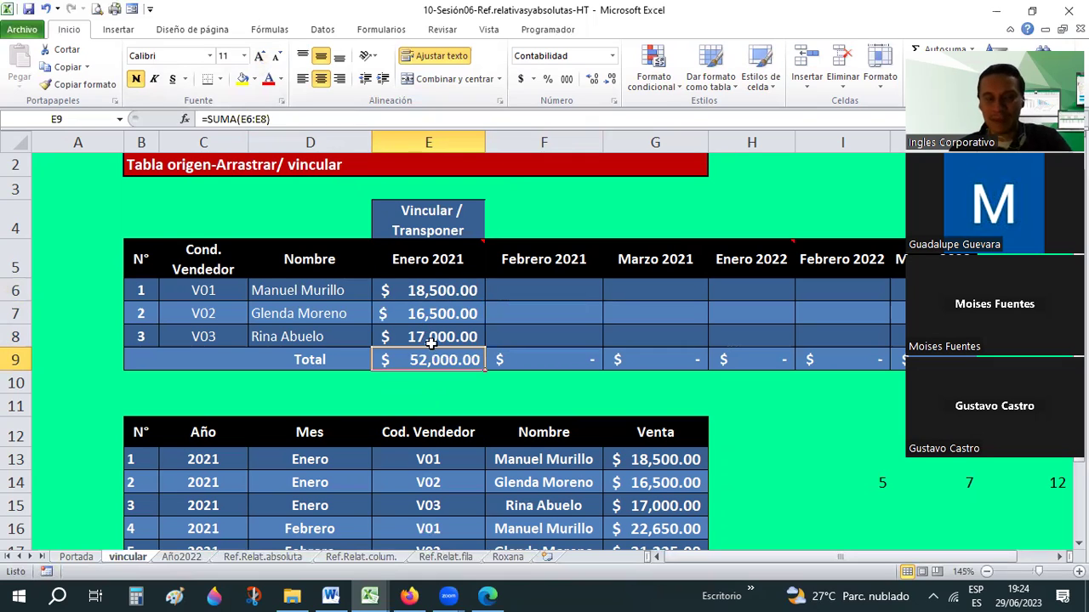
left_click(433, 311)
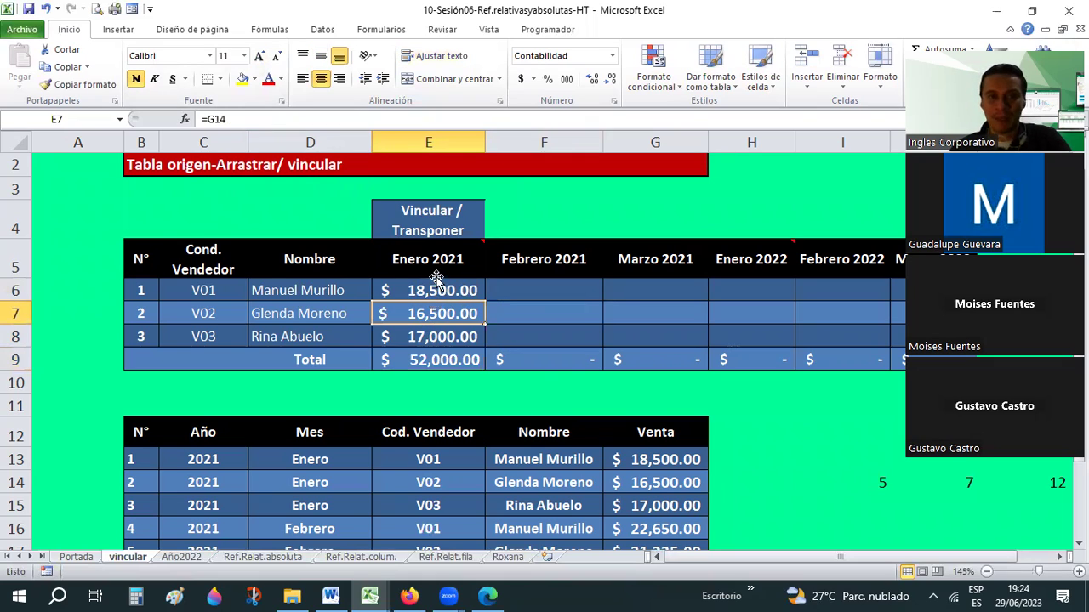
left_click(434, 275)
left_click(431, 293)
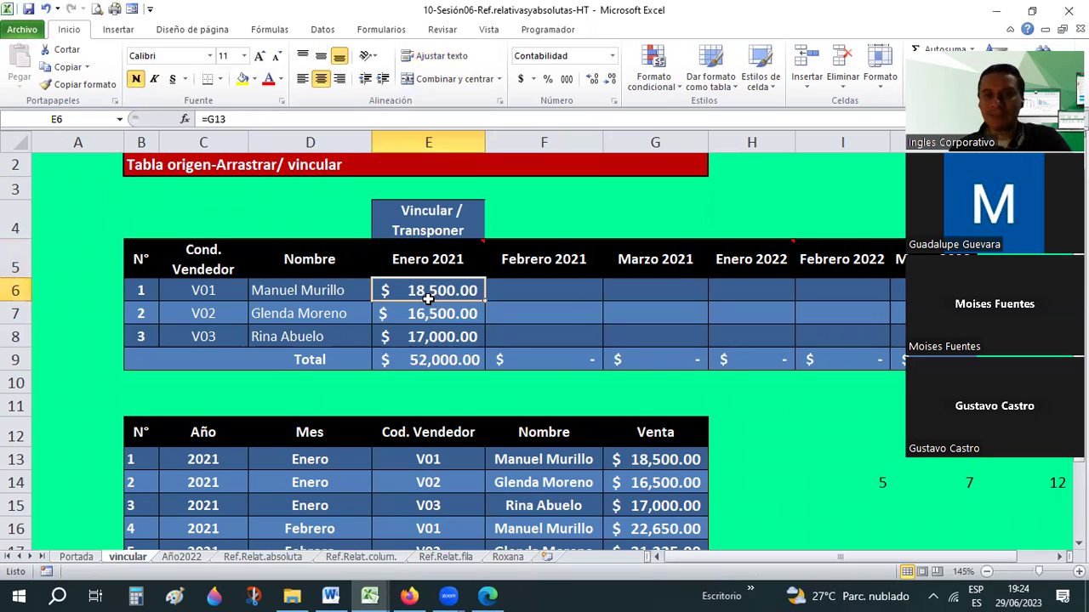
- Link the first seller's Febrero 2021 cell F6 to Venta cell G16 (22,650.00)
scroll(427, 299, "down", 1)
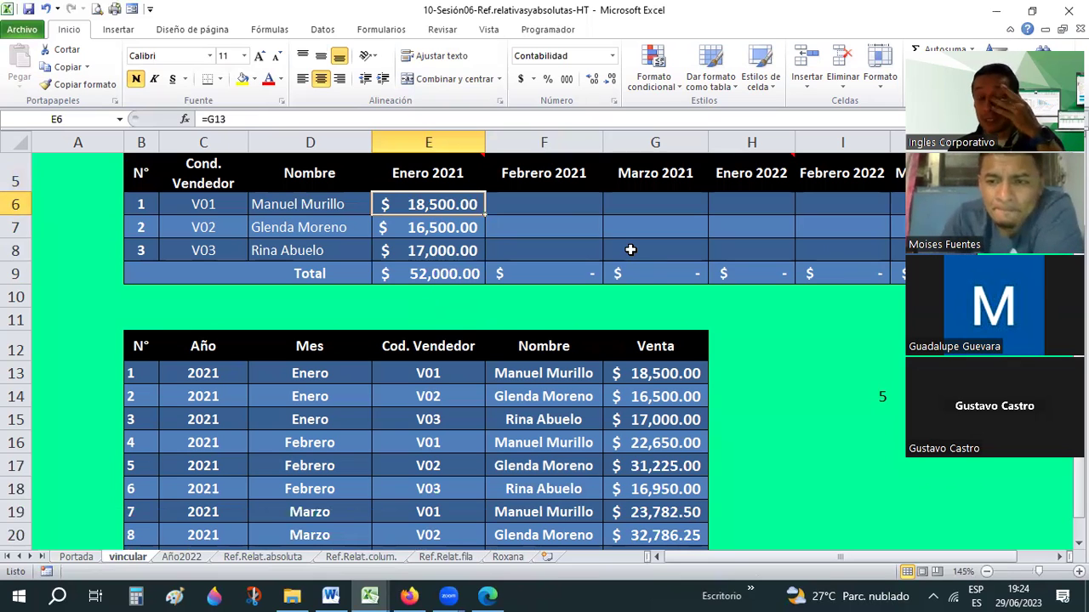
left_click(610, 305)
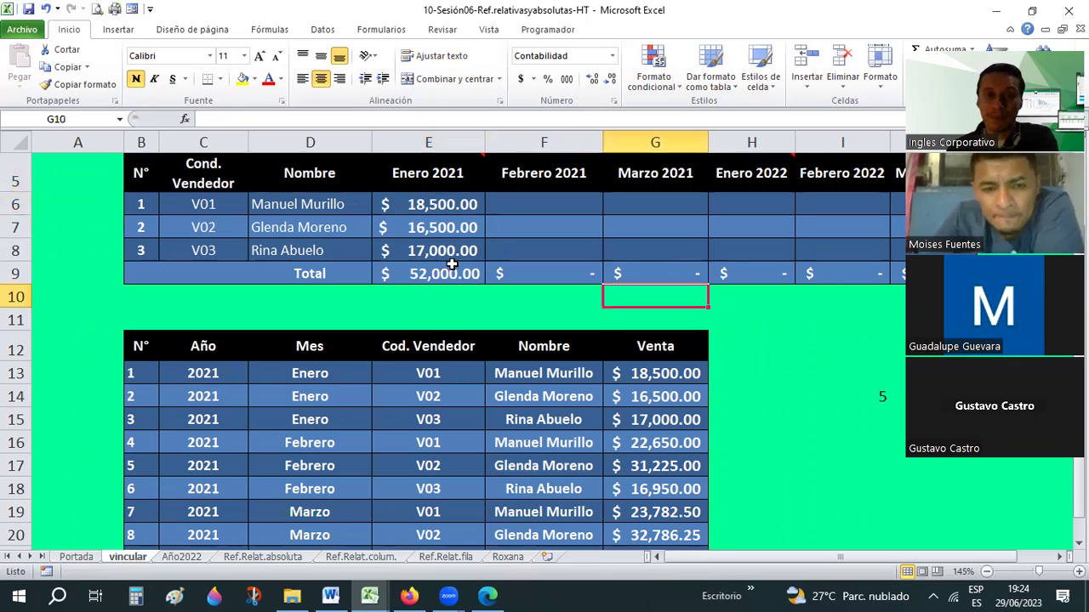
left_click(546, 209)
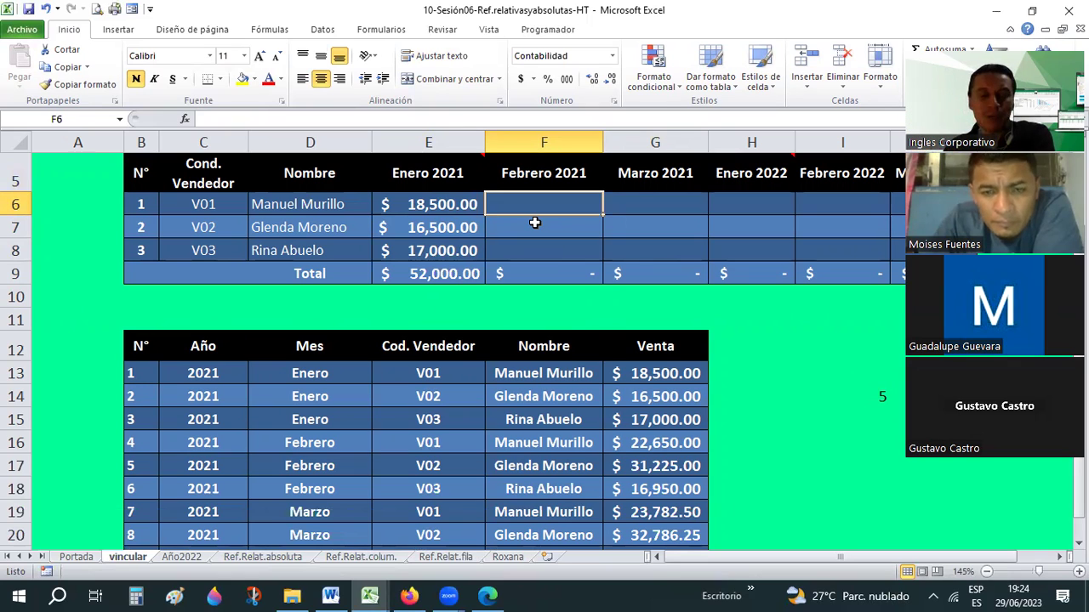
type("+")
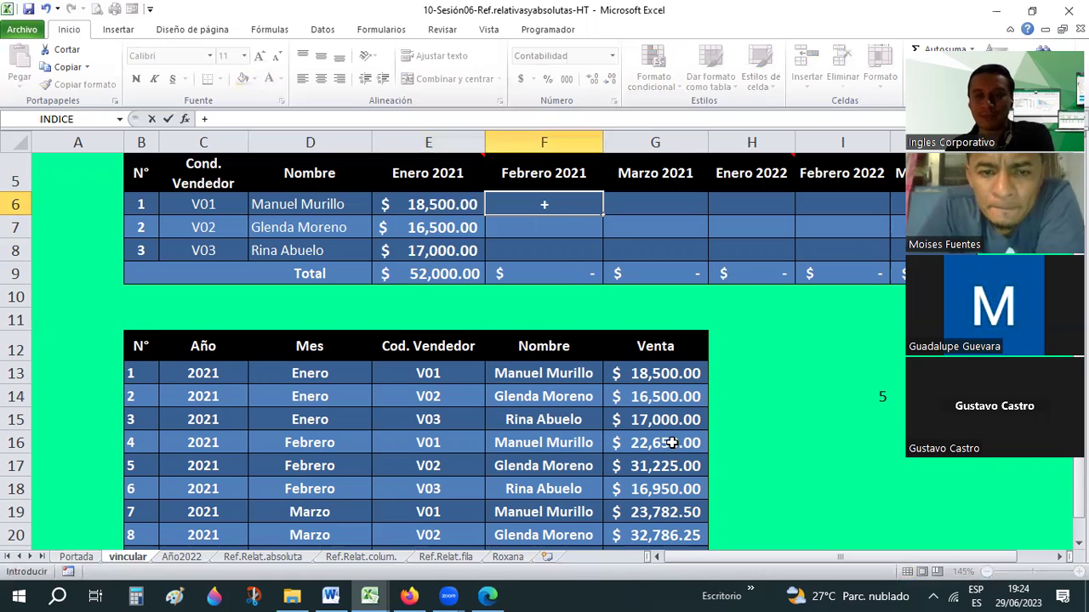
left_click(672, 443)
key("Return")
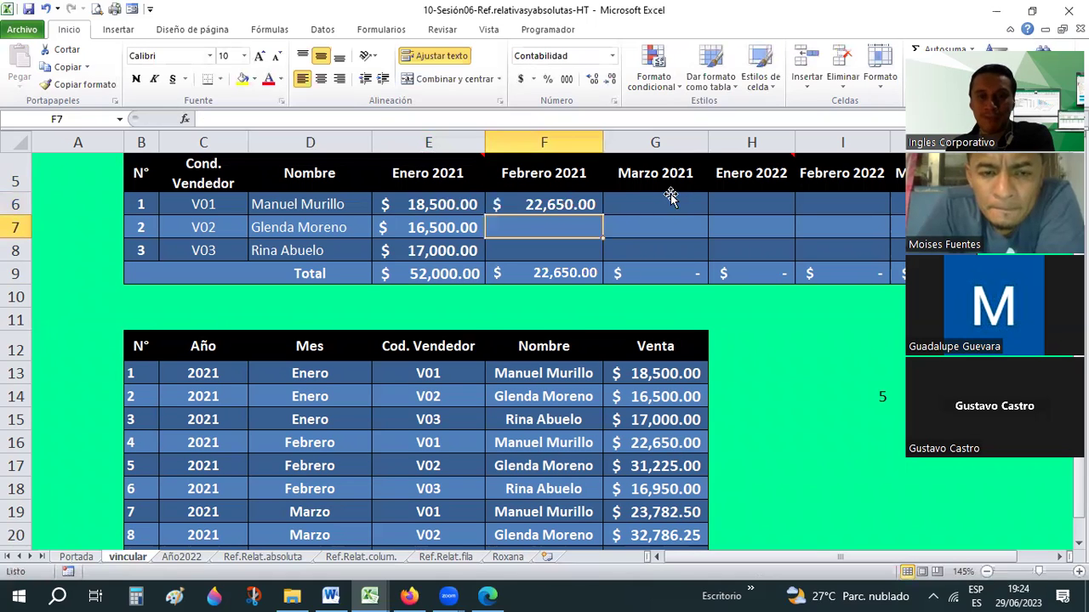
- Link the first seller's Marzo 2021 cell G6 to Venta cell G19 (23,782.50)
left_click(670, 196)
type("+")
scroll(650, 374, "down", 1)
left_click(644, 403)
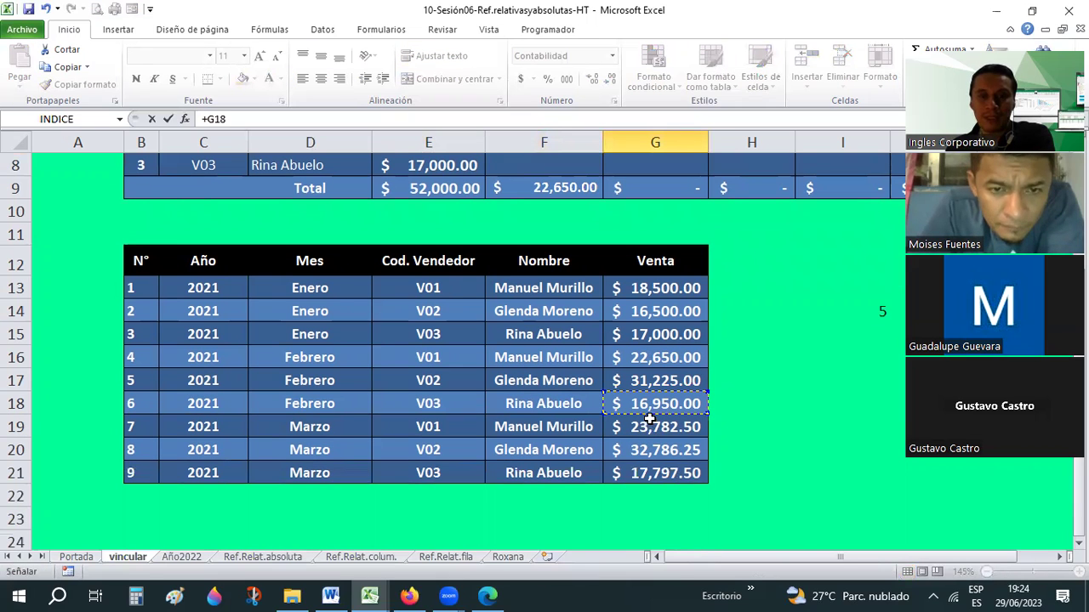
left_click(649, 418)
key("Return")
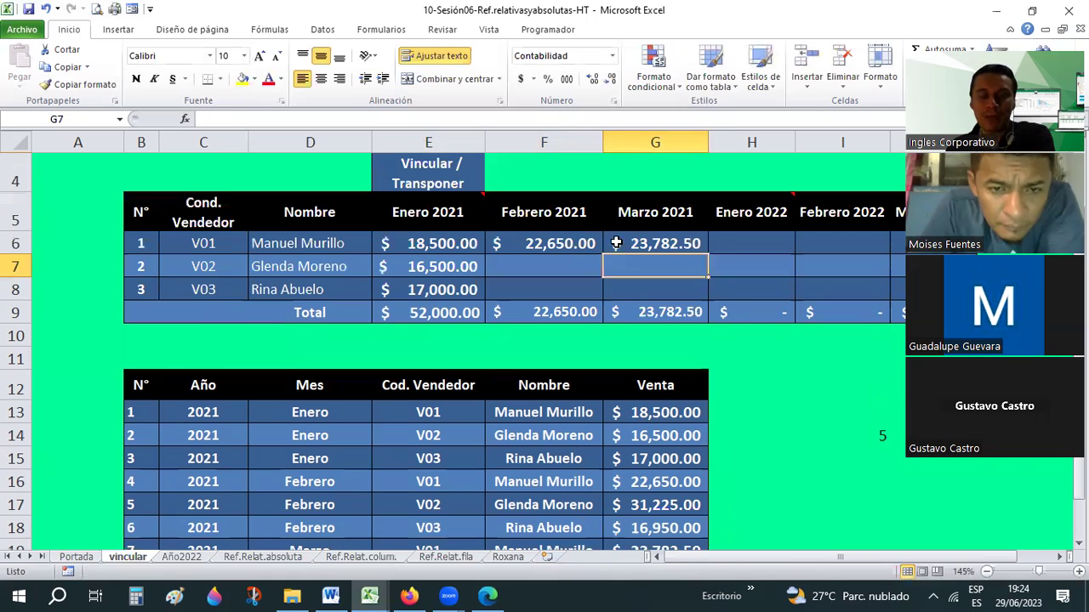
- Copy the F6:G6 link formulas and paste them as formulas into F7:G8
left_click_drag(544, 243, 612, 244)
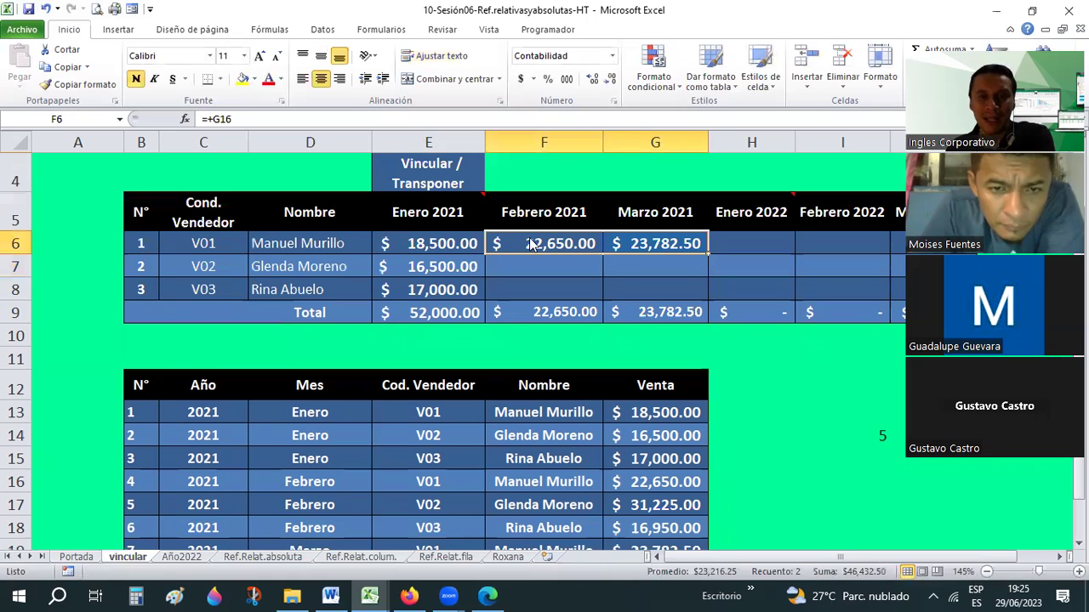
right_click(576, 272)
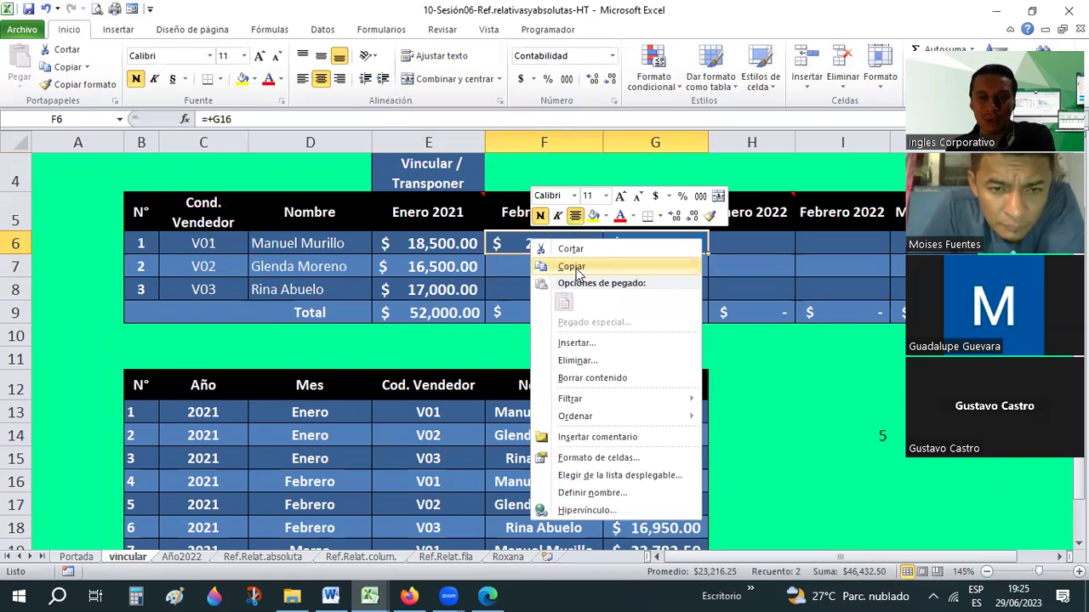
left_click(571, 267)
left_click_drag(565, 266, 649, 288)
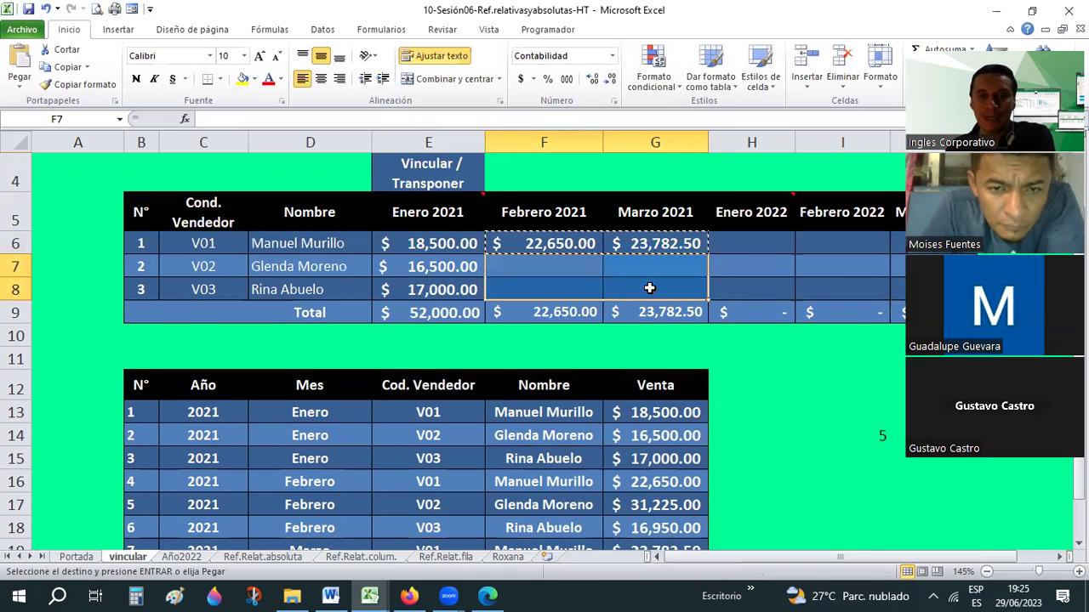
right_click(649, 288)
left_click(731, 358)
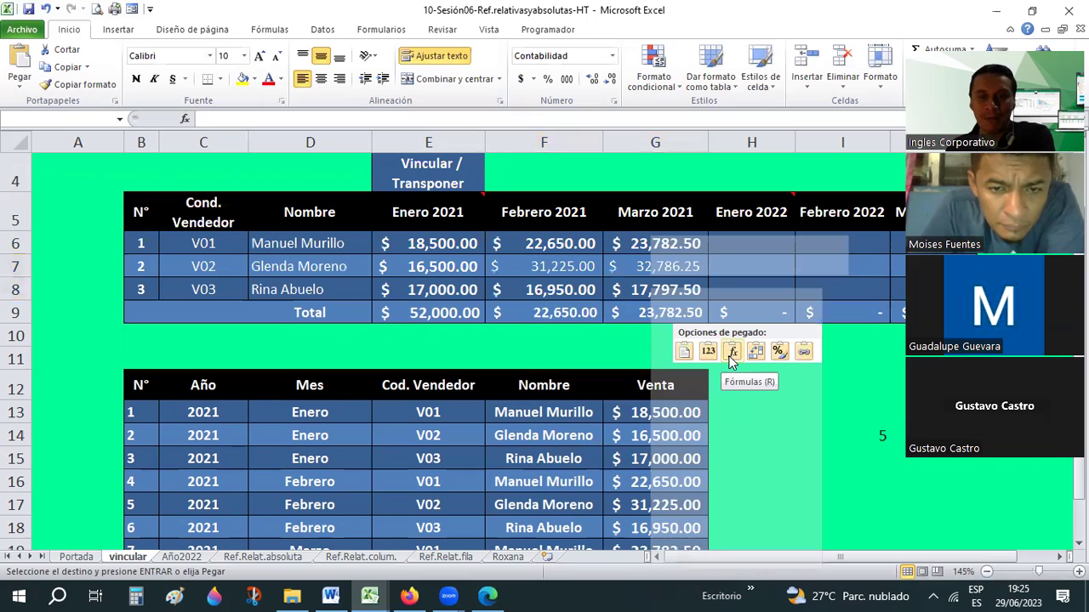
left_click(730, 355)
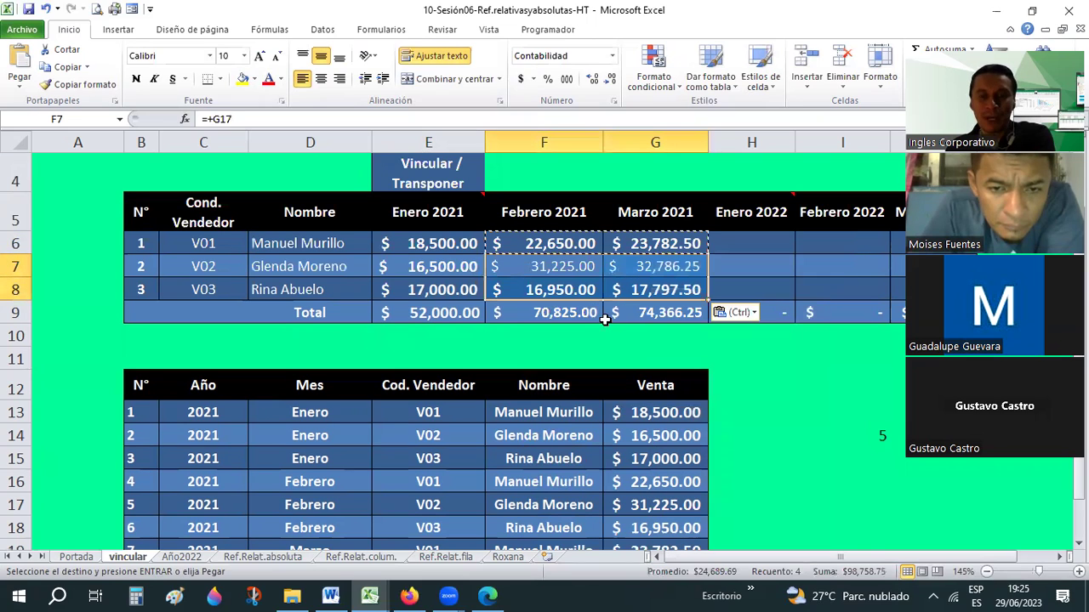
- Set the Febrero and Marzo figures to font size 11 and remove bold from seller values E6:G8
left_click_drag(545, 244, 655, 312)
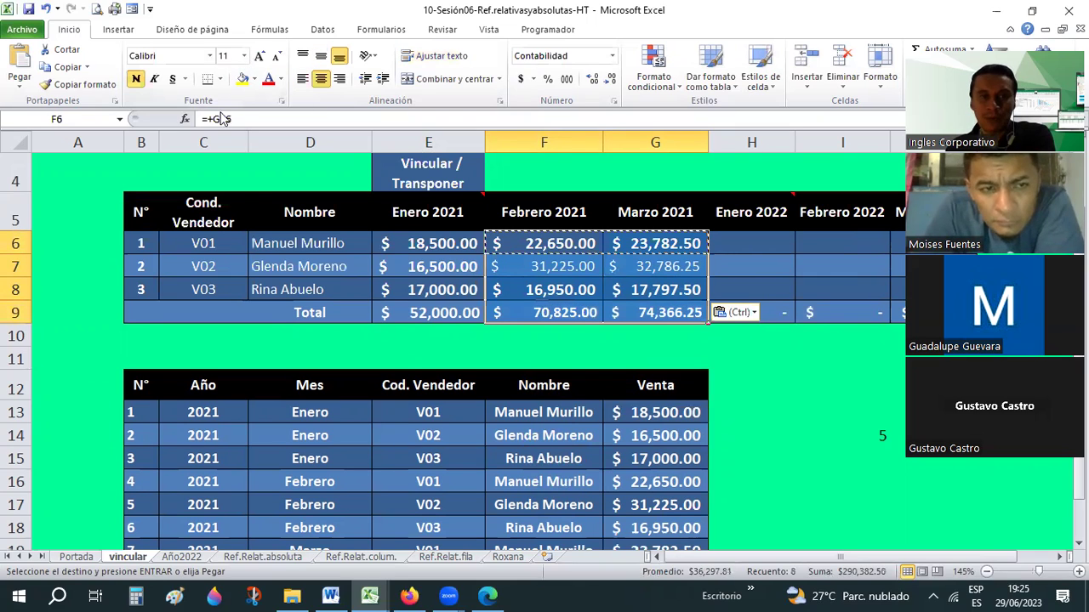
left_click(243, 56)
left_click(224, 113)
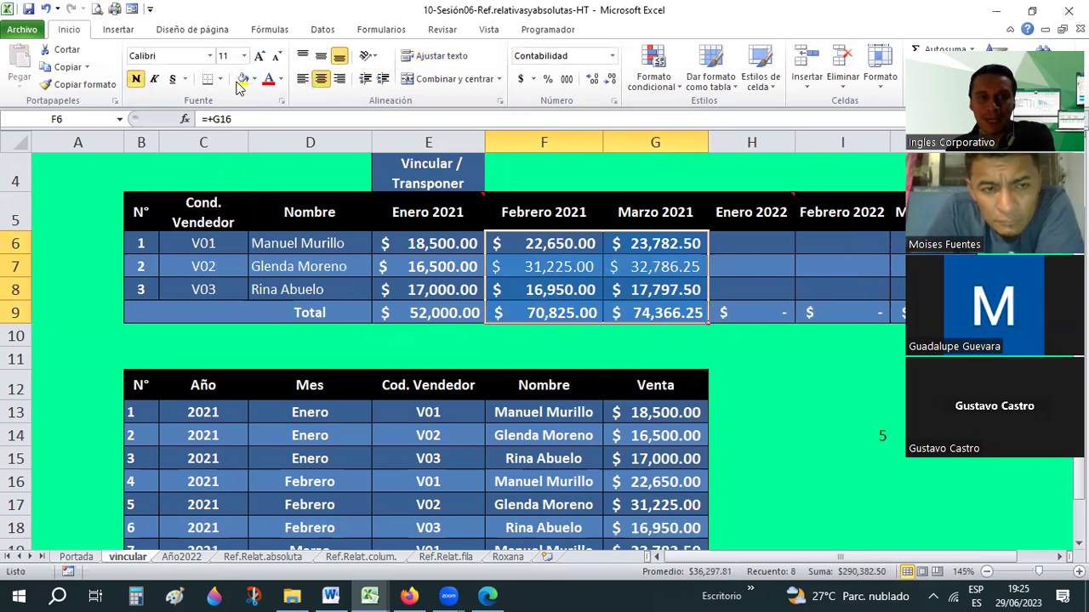
left_click(134, 79)
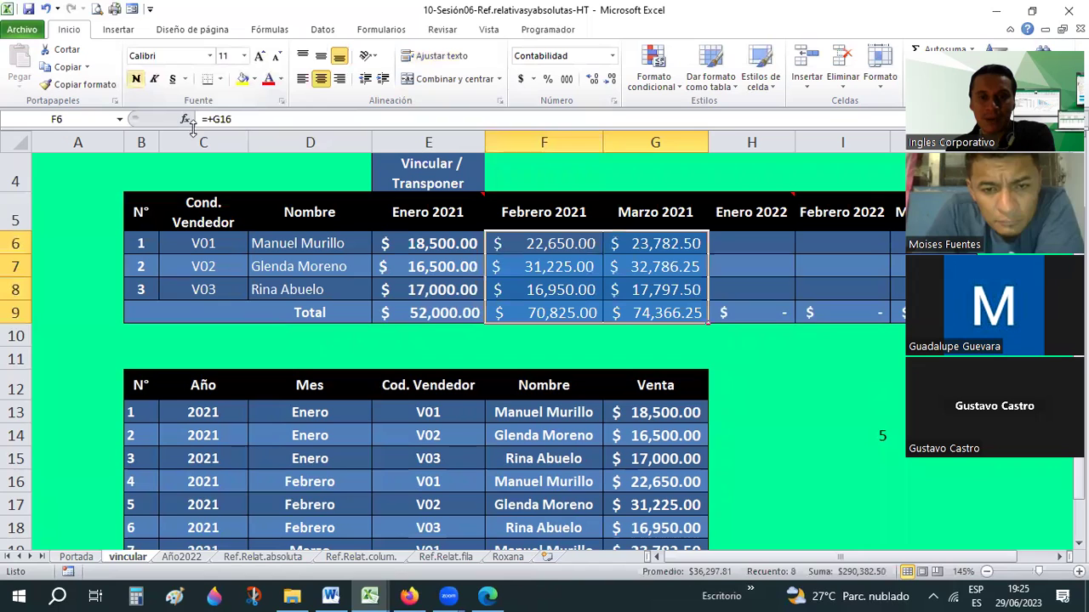
key("ctrl+n")
left_click_drag(452, 246, 696, 288)
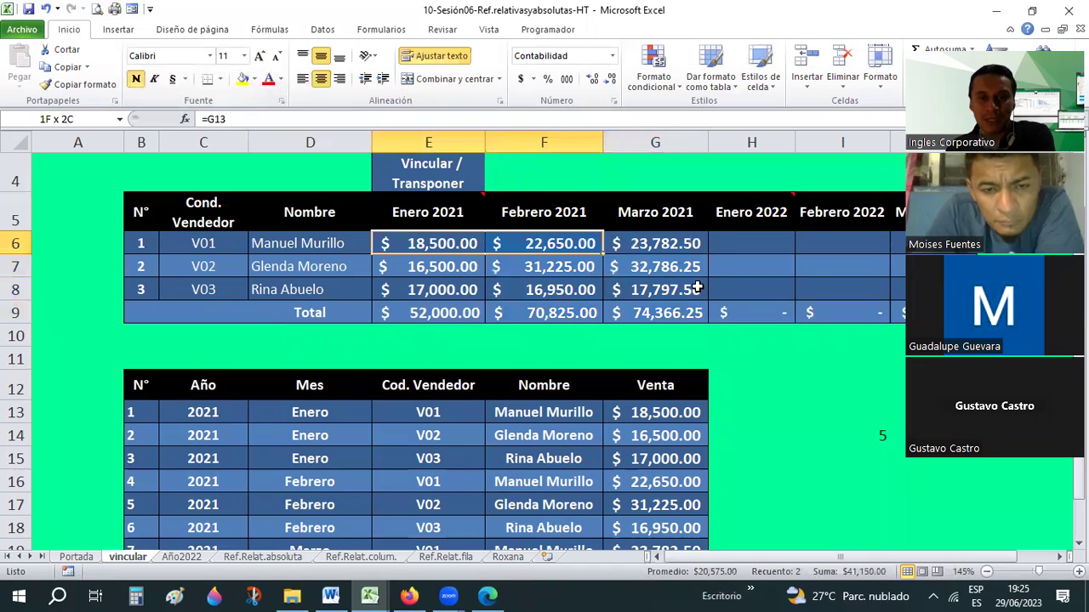
left_click(133, 79)
left_click(514, 358)
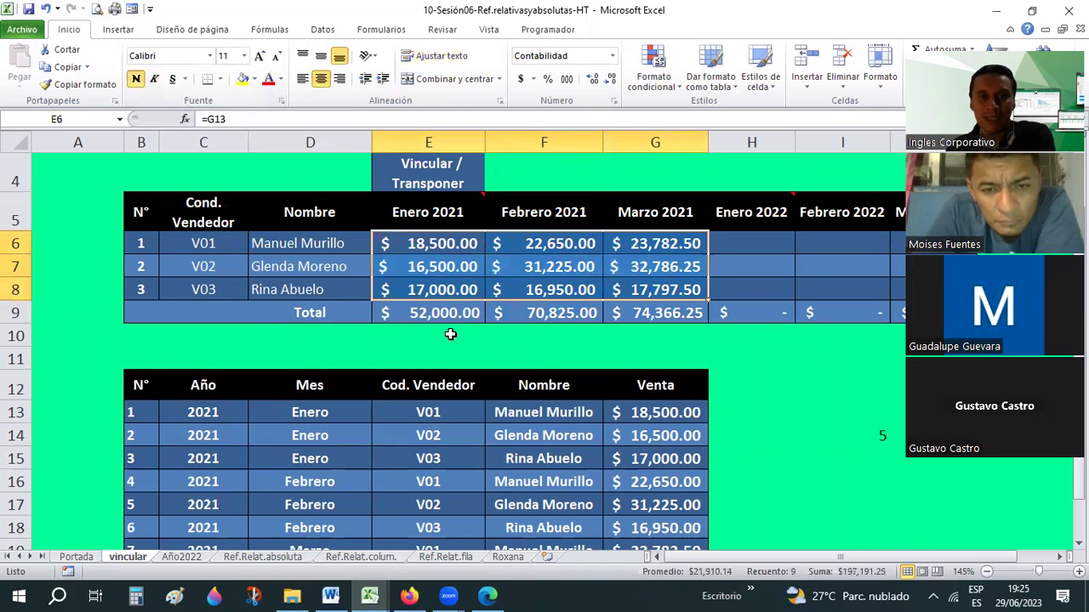
left_click_drag(408, 312, 692, 310)
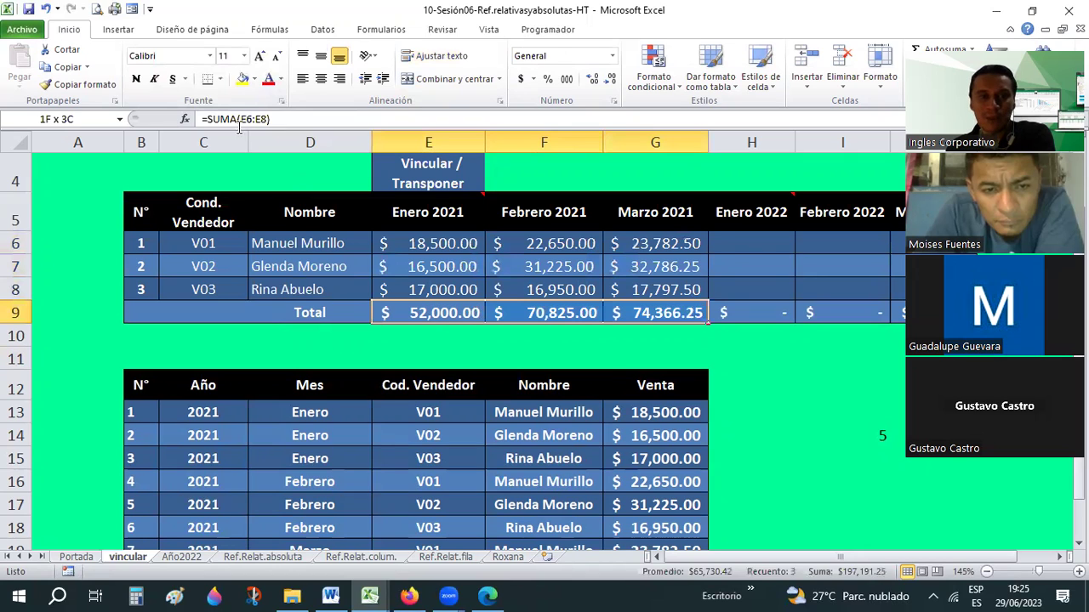
left_click(656, 338)
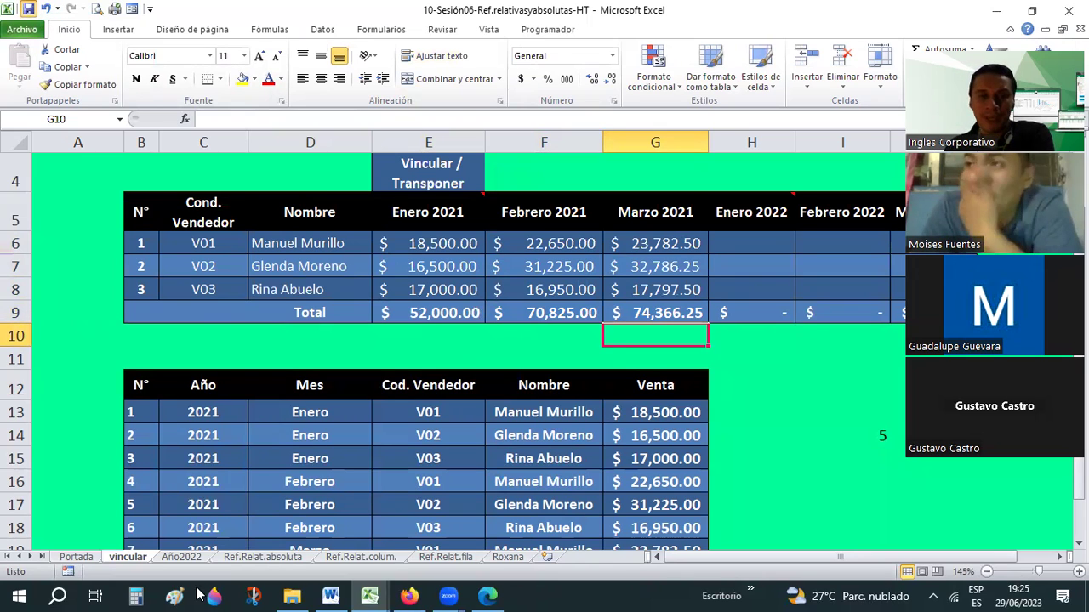
left_click(429, 313)
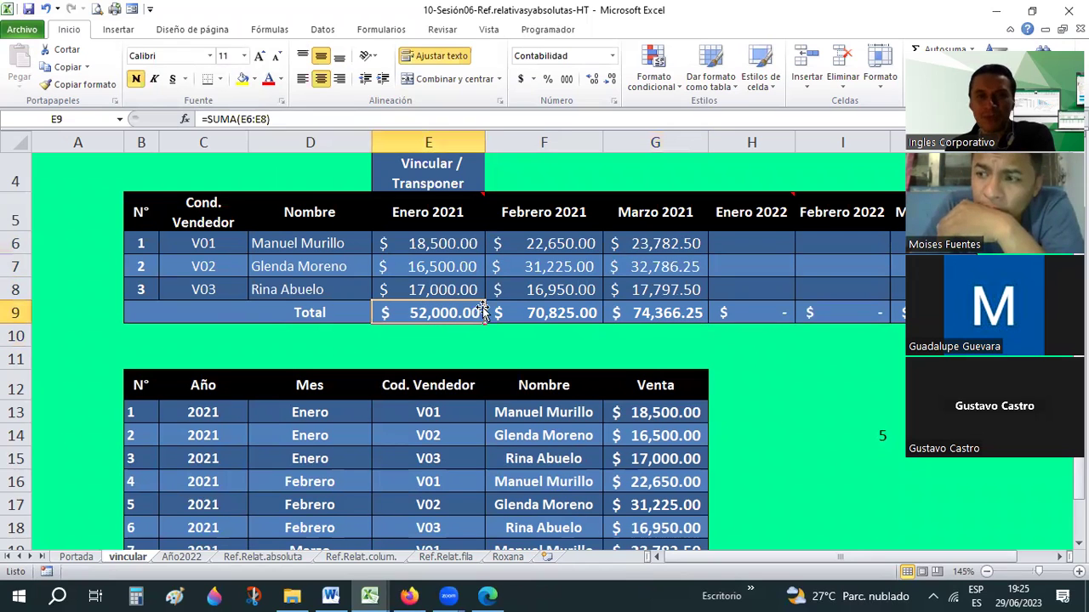
key("Right")
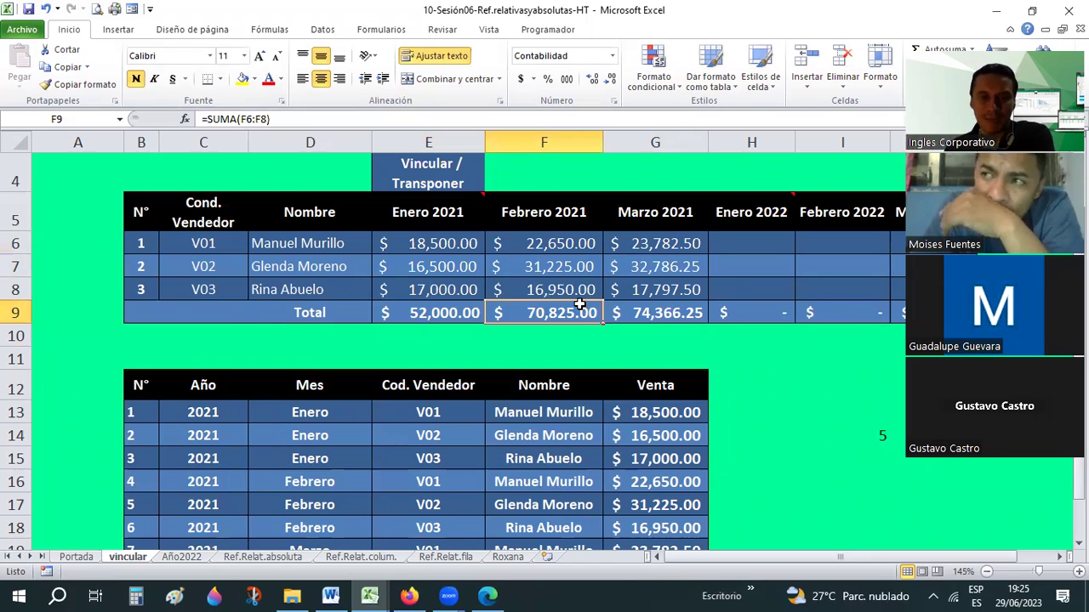
left_click(416, 311)
left_click(529, 310)
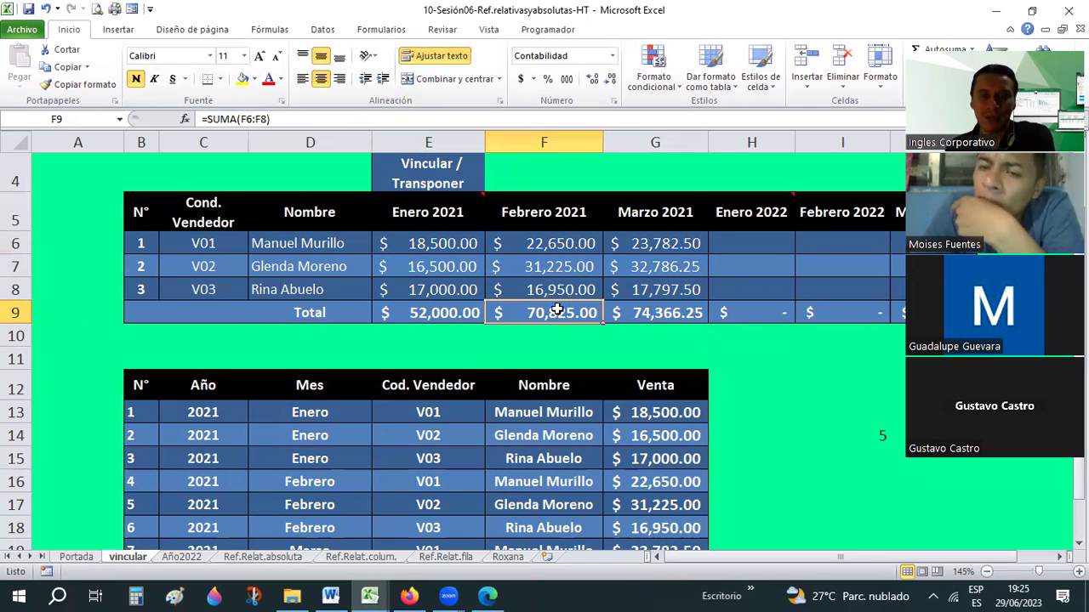
left_click(406, 316)
left_click_drag(425, 245, 686, 289)
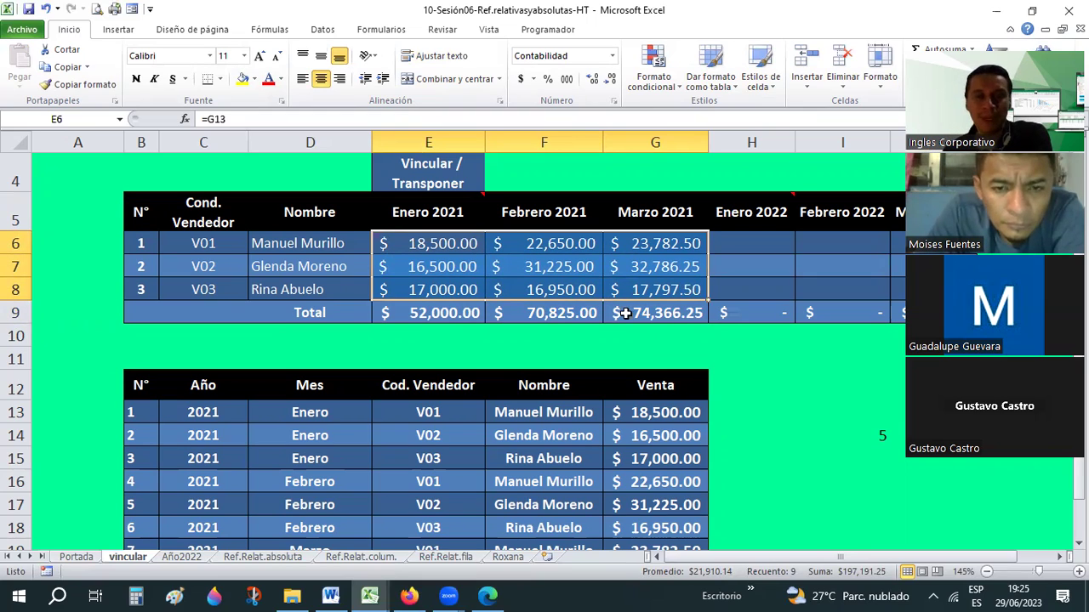
left_click(609, 351)
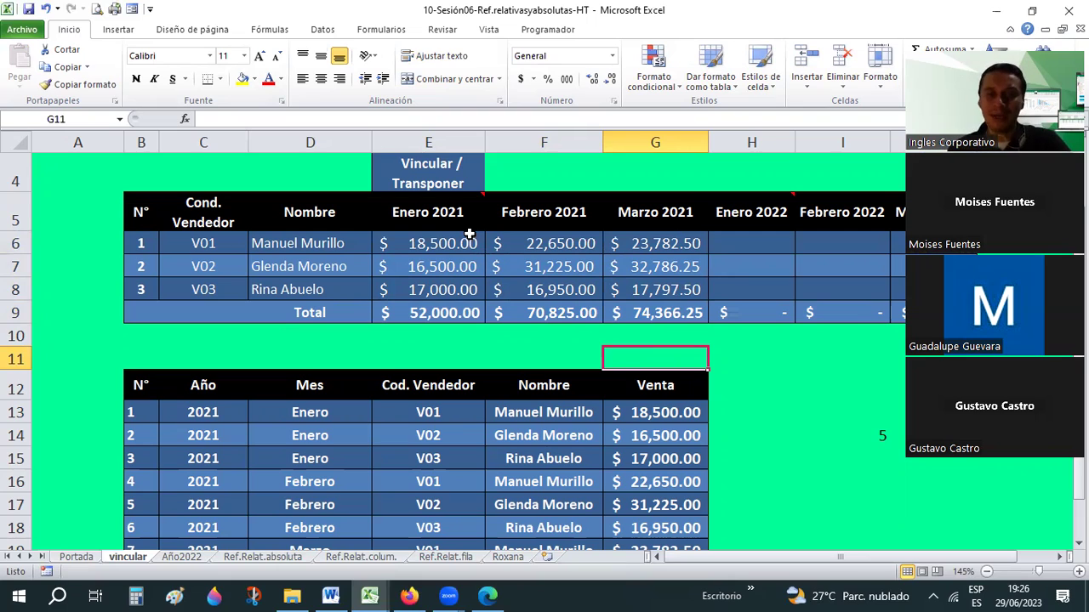
left_click(533, 345)
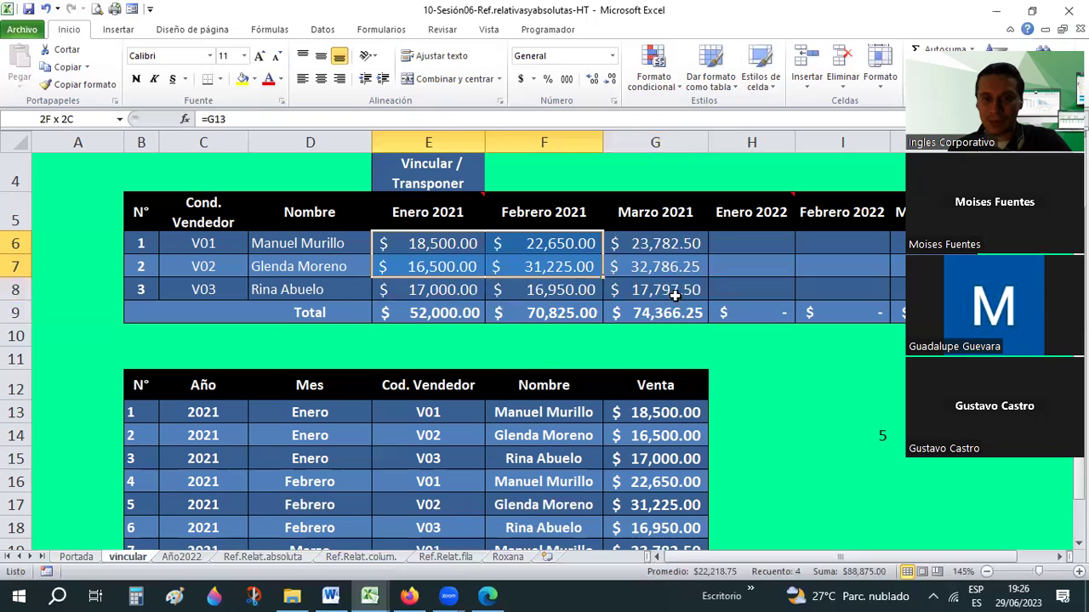
left_click_drag(431, 243, 672, 293)
left_click(422, 358)
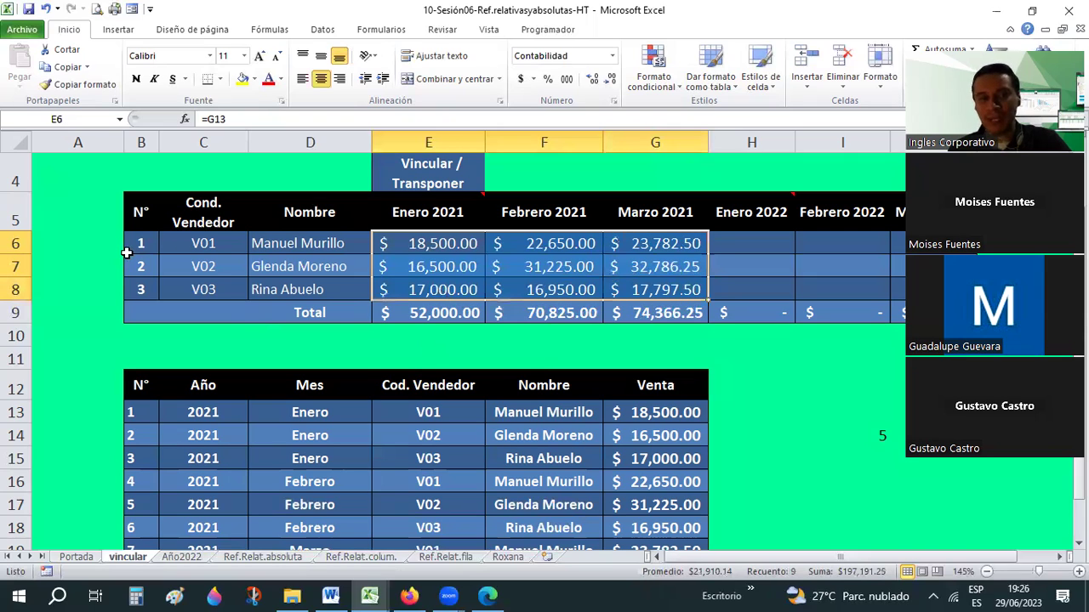
mouse_move(153, 206)
left_mouse_down()
mouse_move(645, 295)
mouse_move(655, 311)
left_mouse_up()
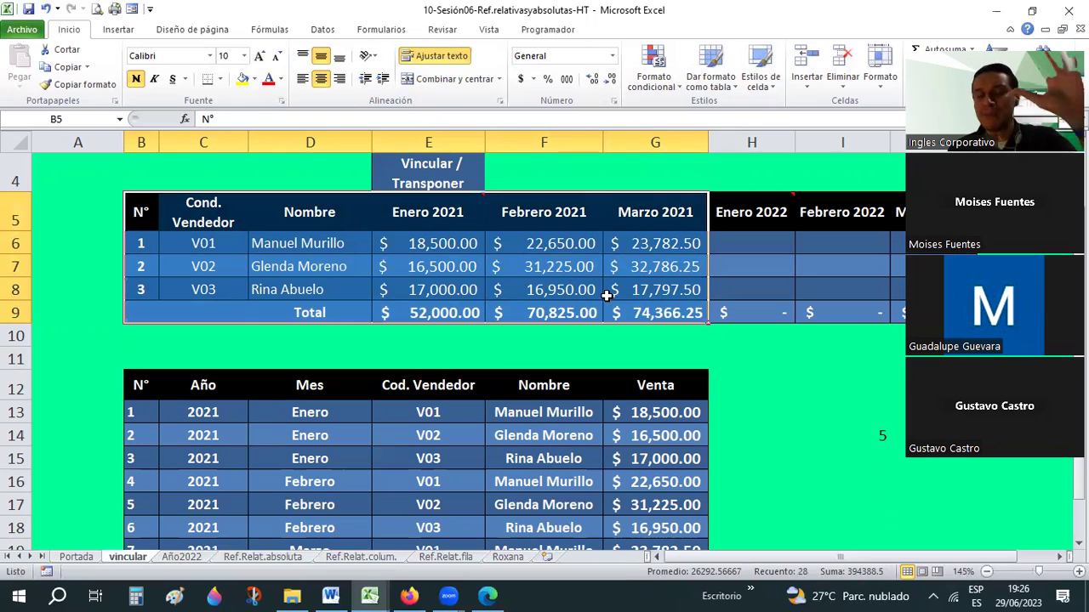
left_click(732, 345)
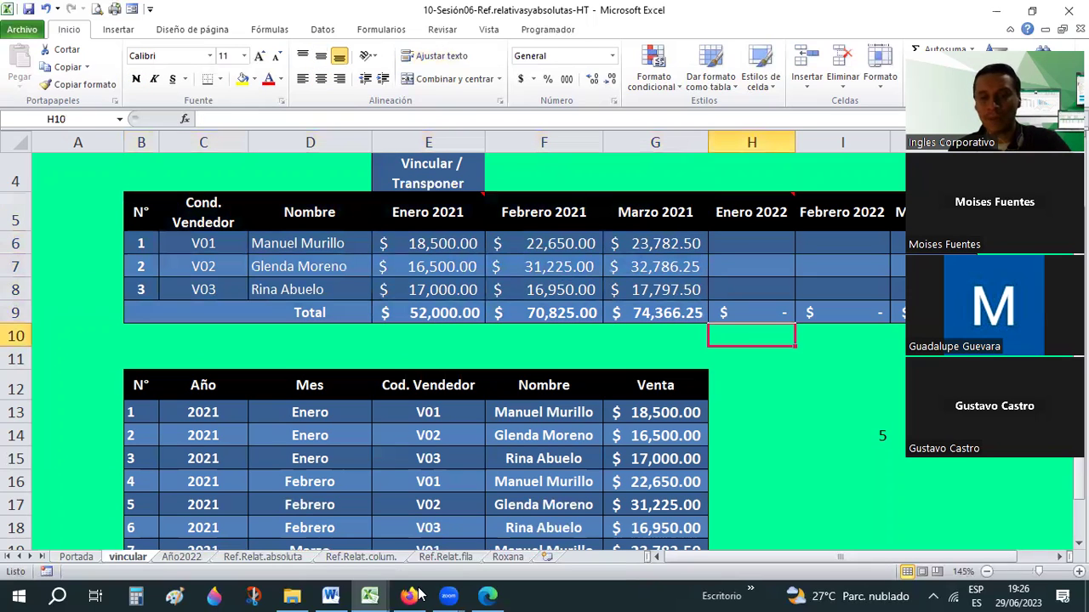
mouse_move(419, 596)
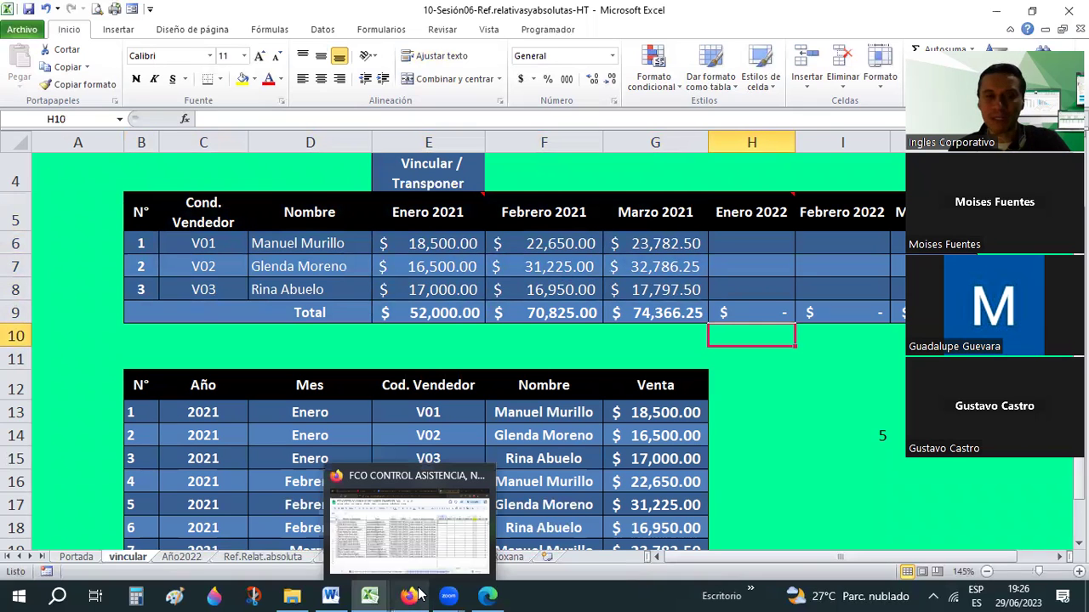
- In the Google Sheets attendance file, mark JUEVES 29 for participants 1–4 as 1, 1, 1, 0
left_click(418, 596)
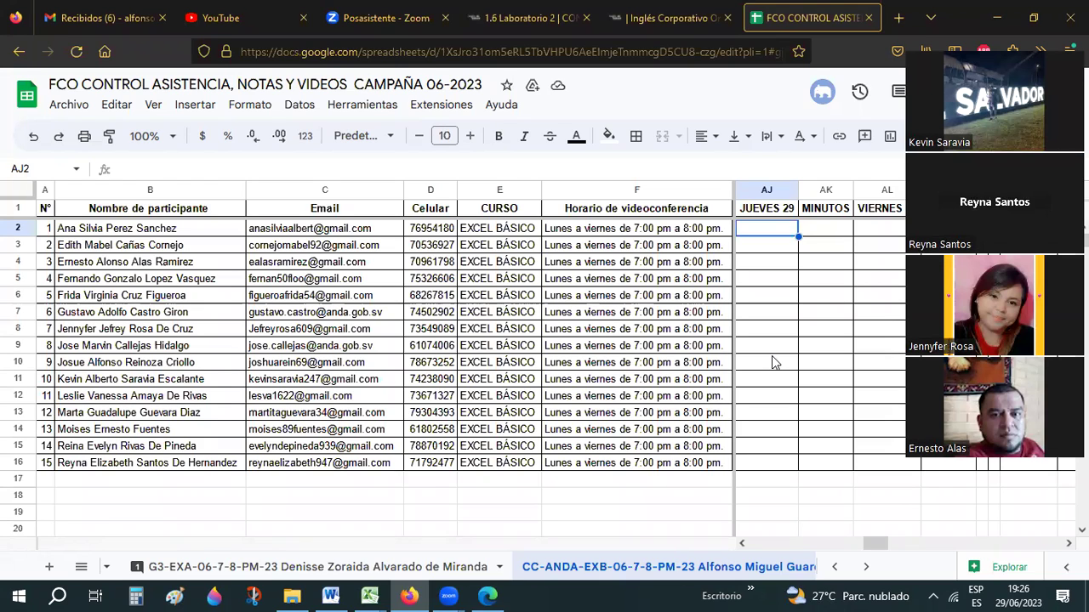
type("1")
key("Return")
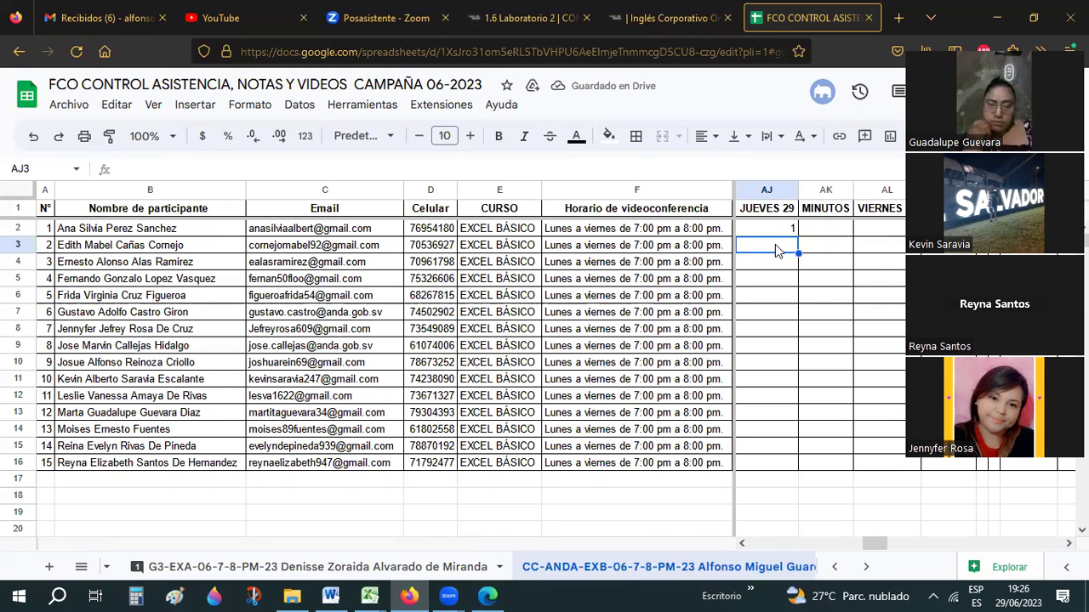
type("1")
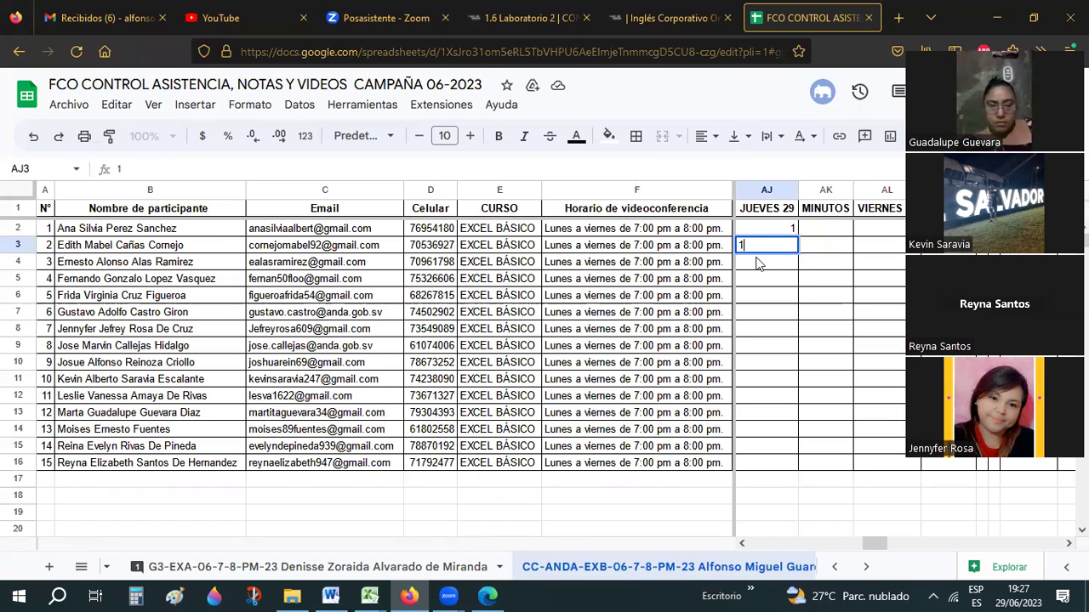
key("Return")
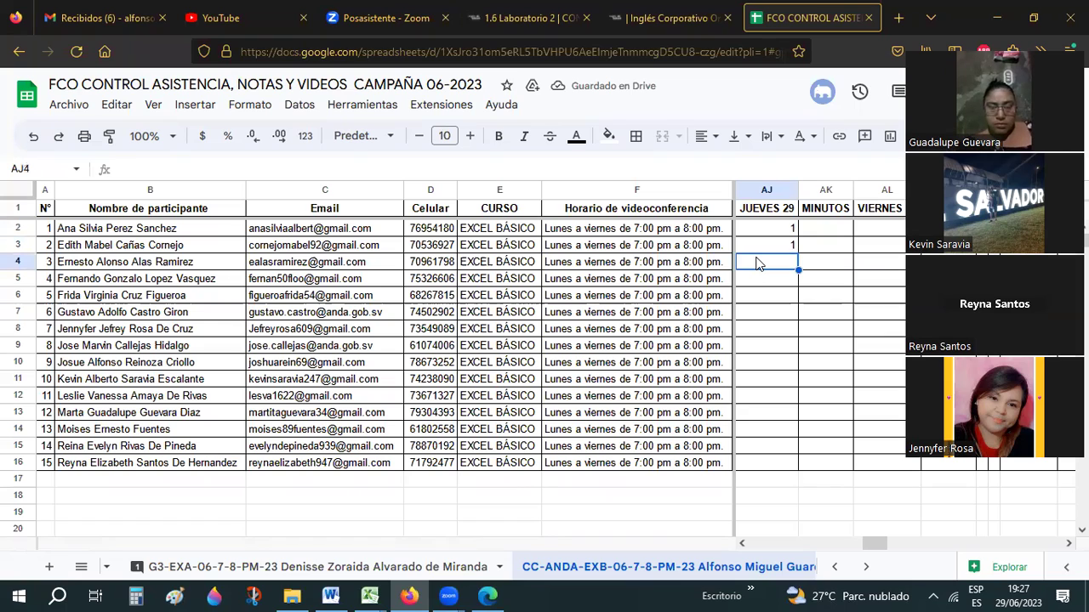
type("1")
key("Return")
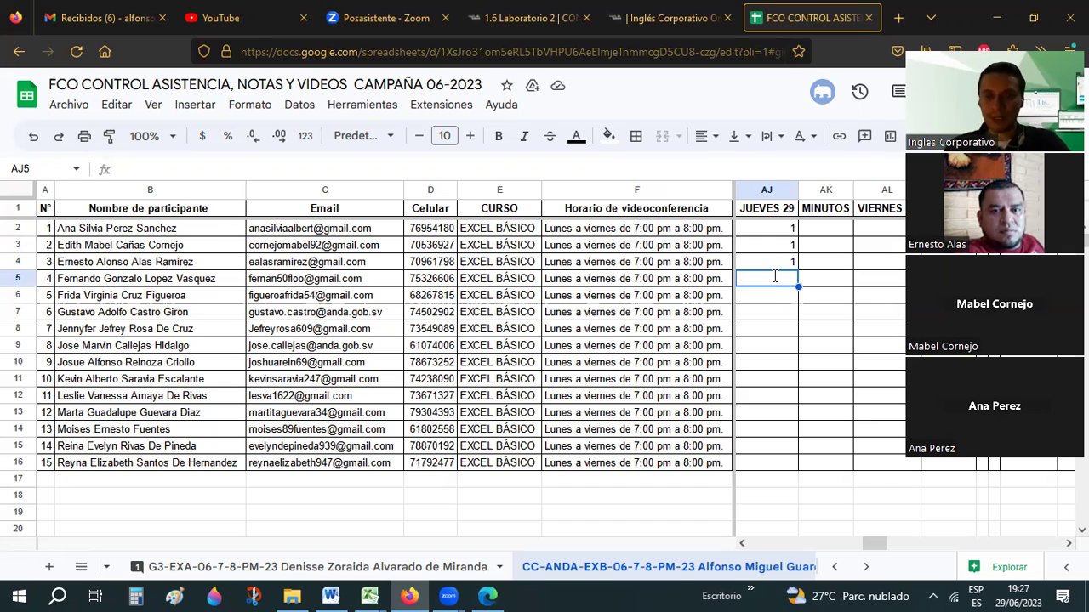
type("0")
key("Return")
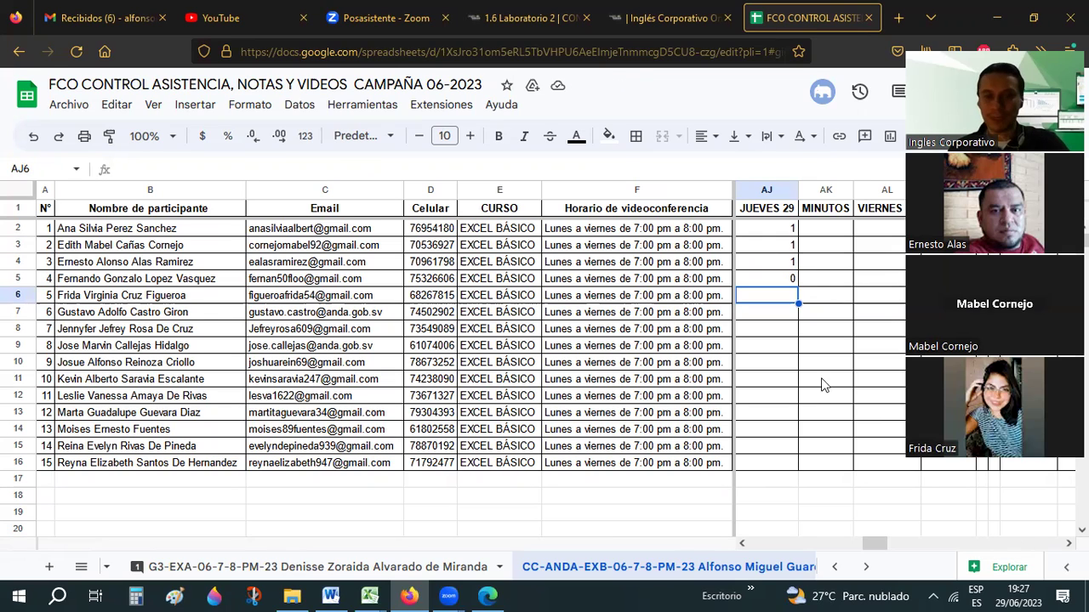
- Mark participants 5–8 present with 1 in the JUEVES 29 column
type("1")
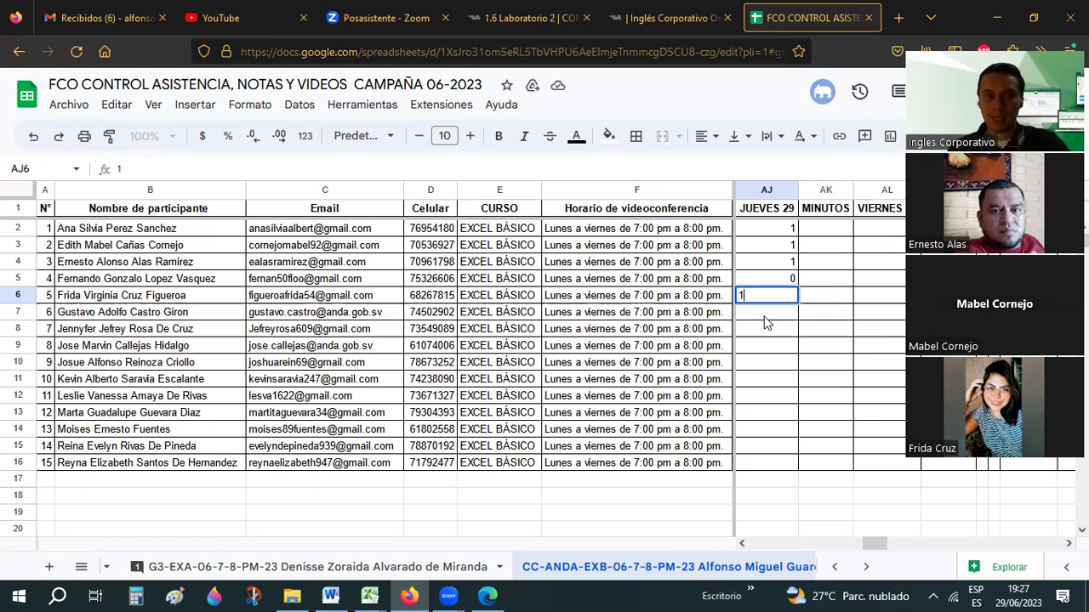
key("Return")
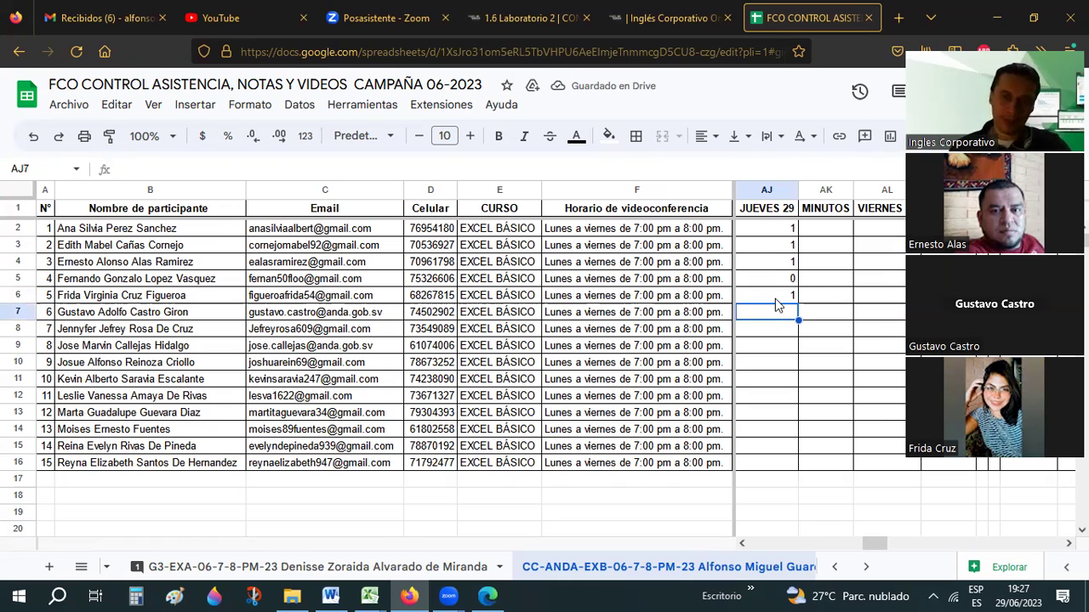
type("1")
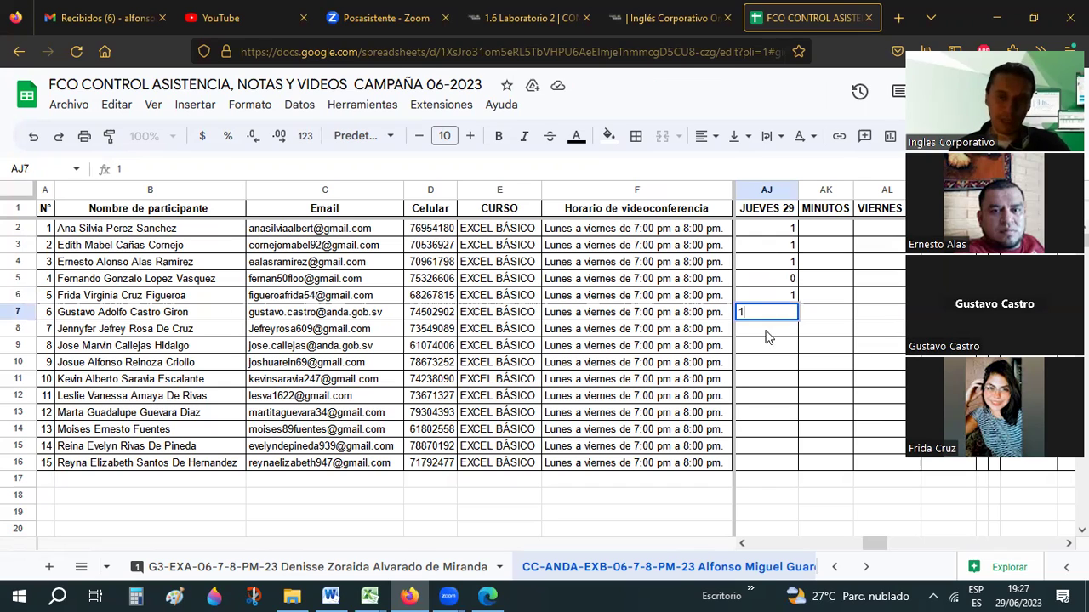
key("Return")
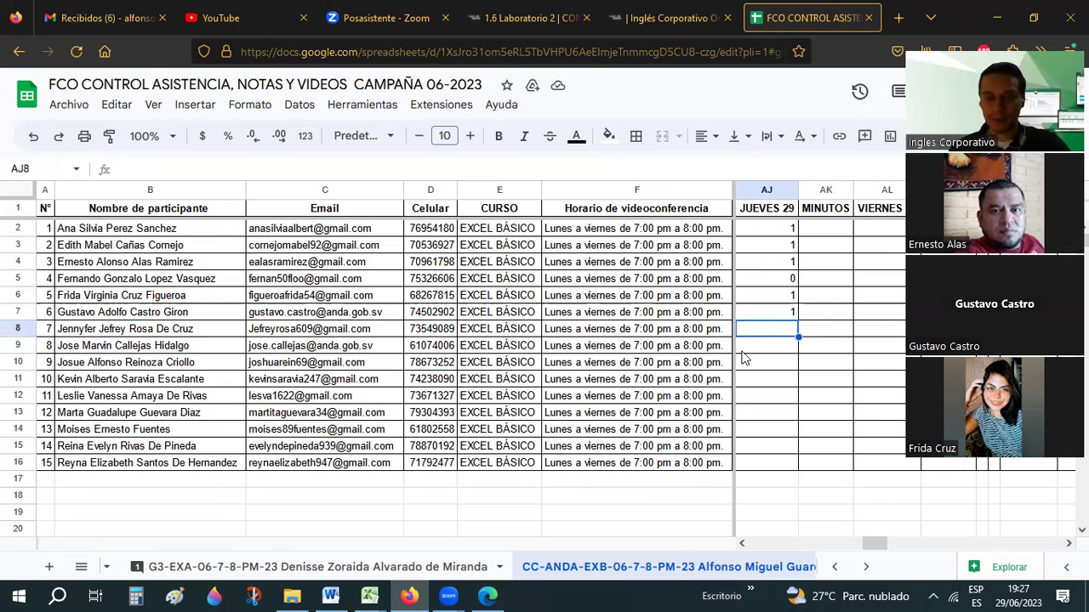
type("1")
key("Return")
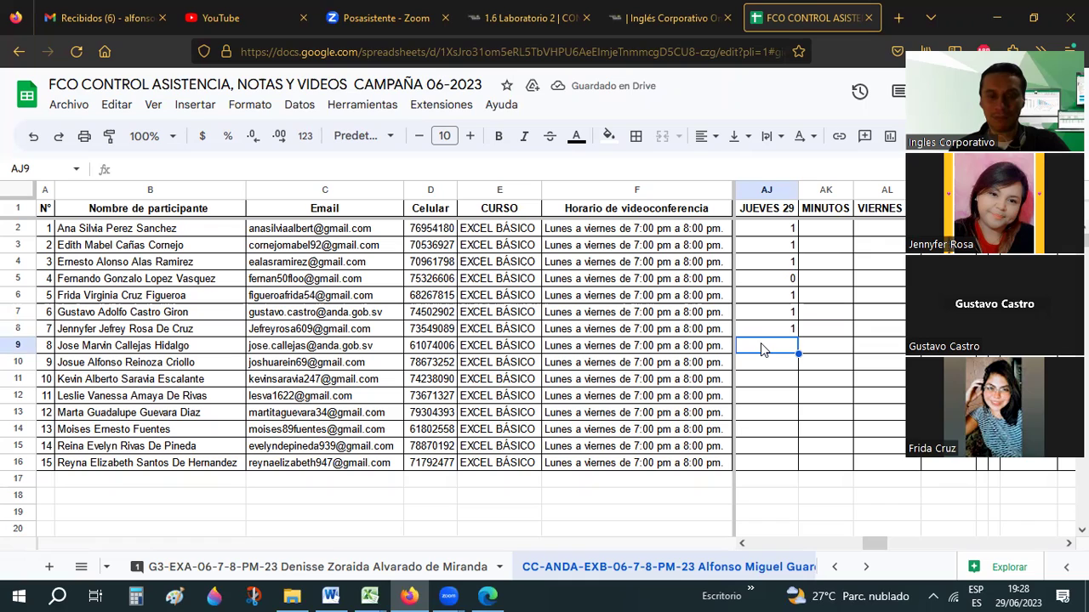
type("1")
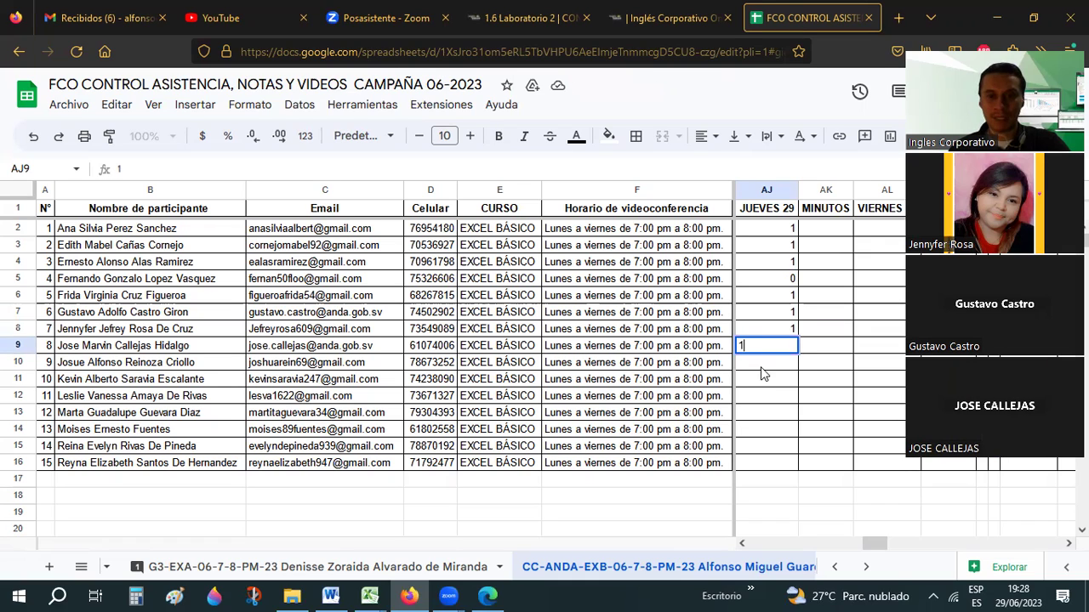
key("Return")
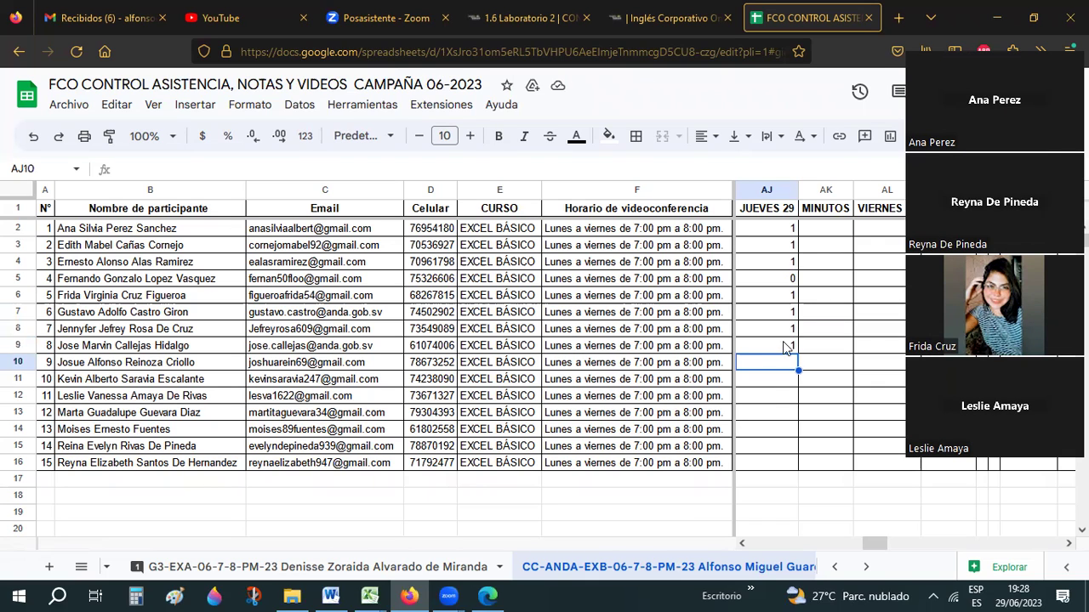
- Mark participant 9 absent (0) and participants 10–12 present (1) under JUEVES 29
type("0")
key("Return")
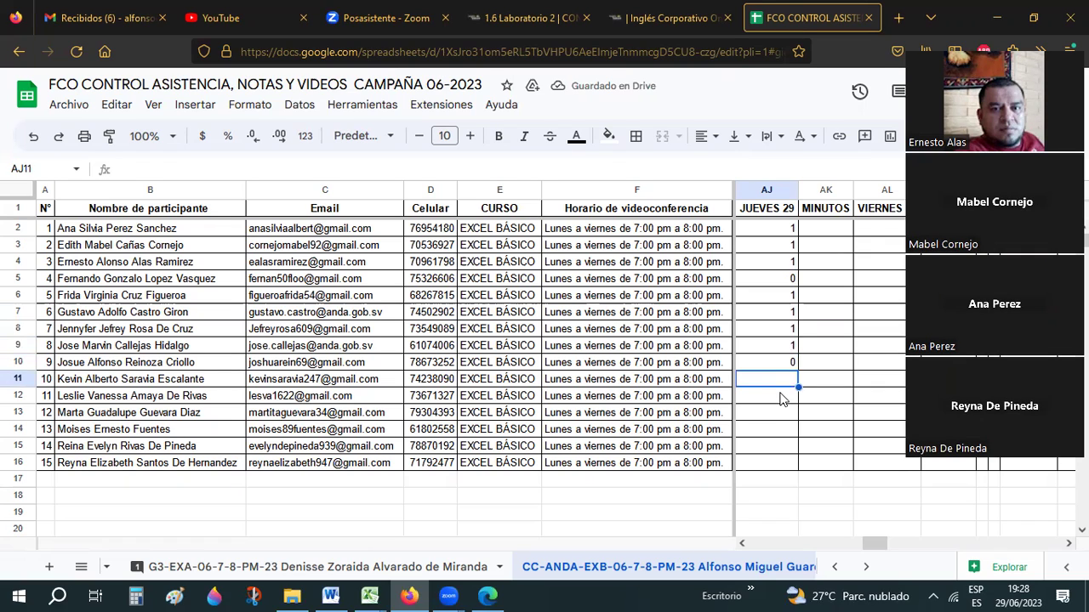
type("1")
key("Return")
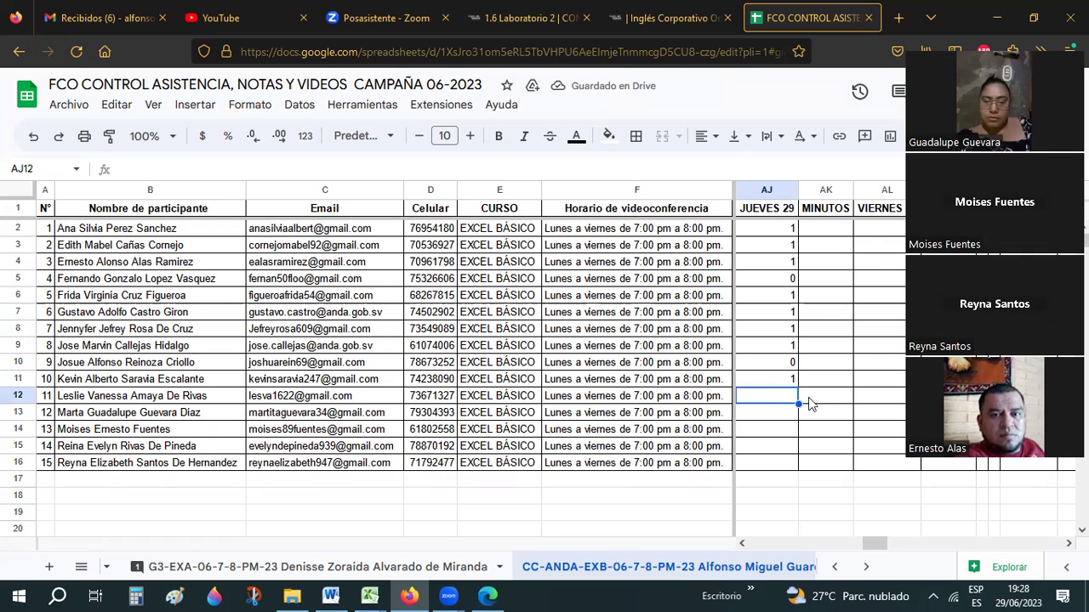
type("1")
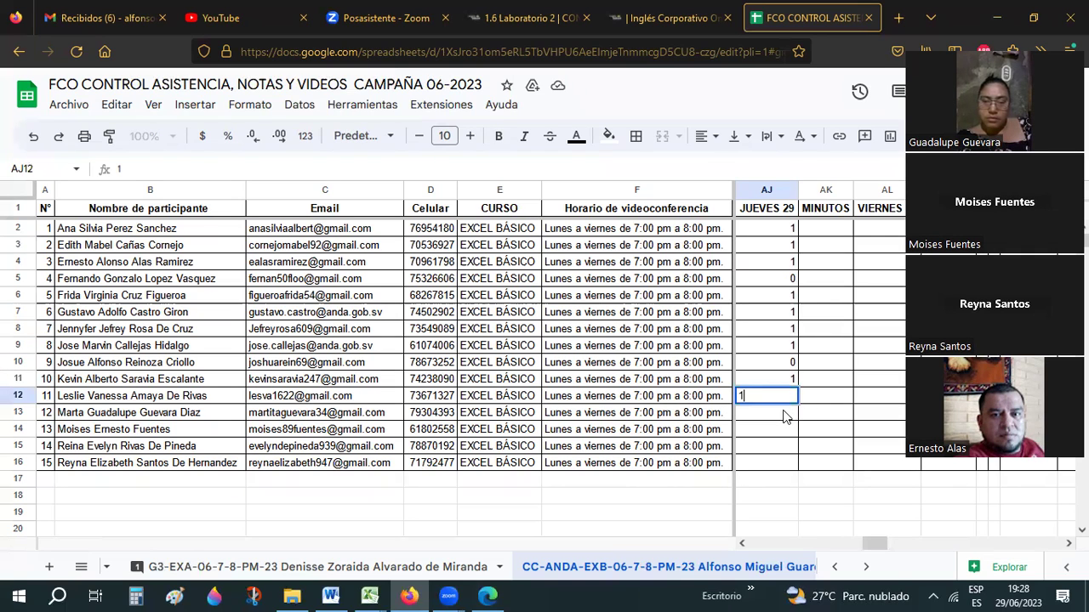
key("Return")
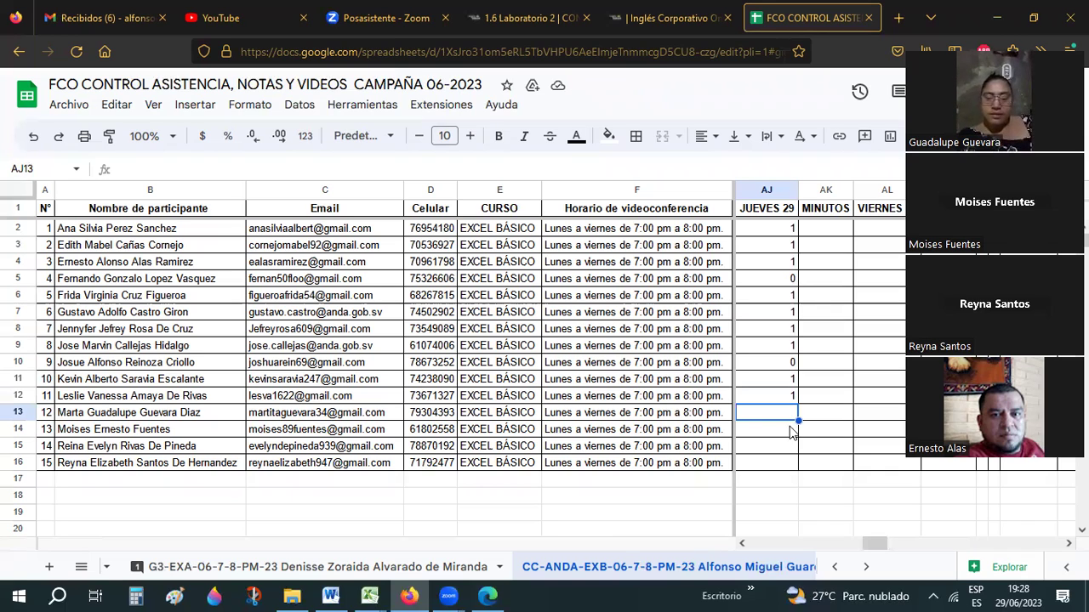
type("1")
key("Return")
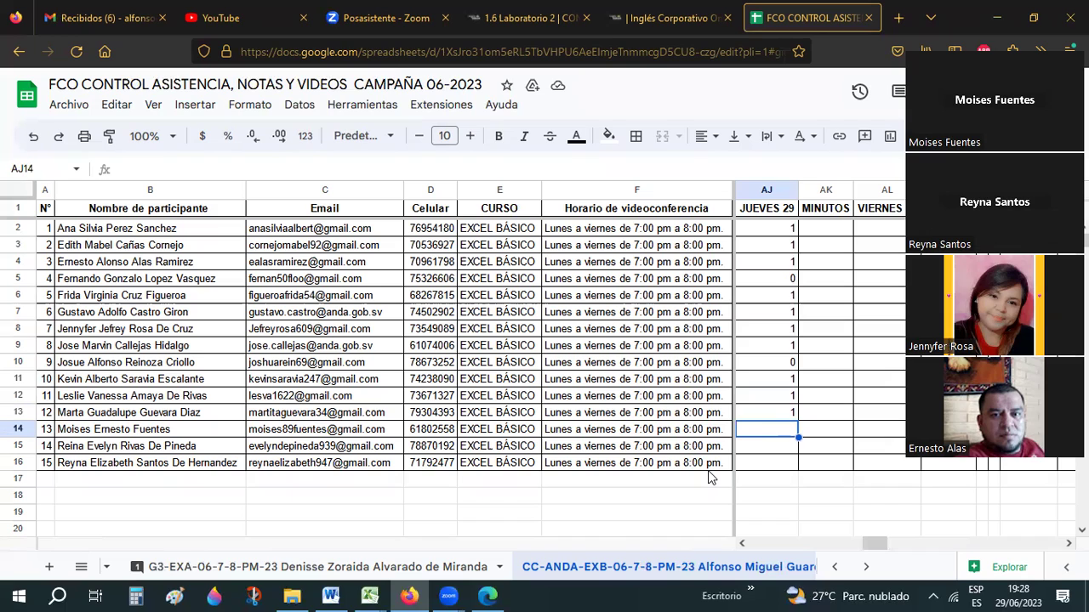
- Mark participants 13–15 present with 1, completing the JUEVES 29 column
type("1")
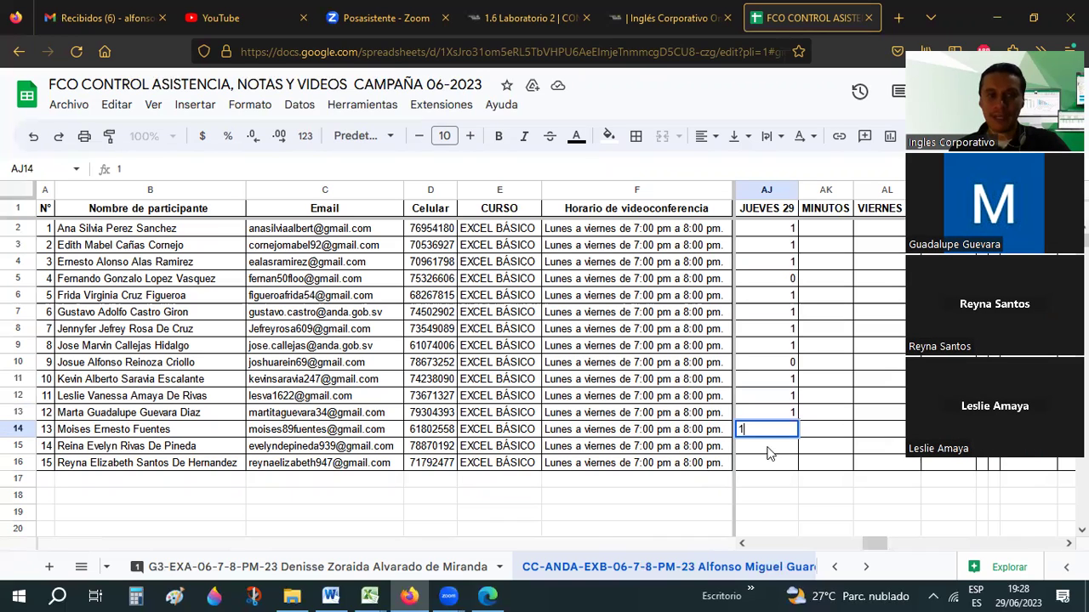
key("Return")
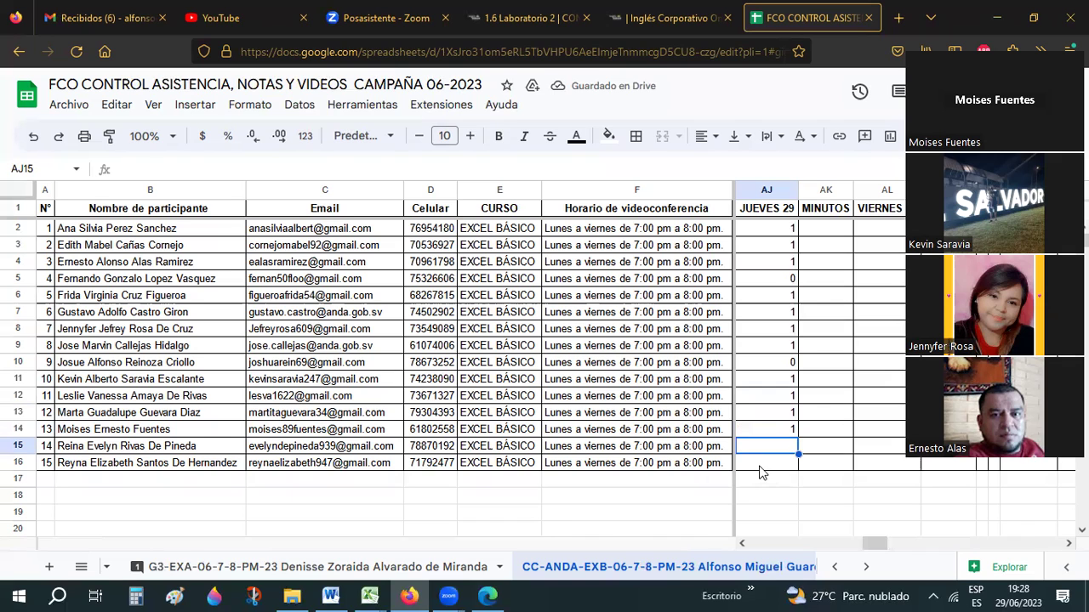
type("1")
key("Return")
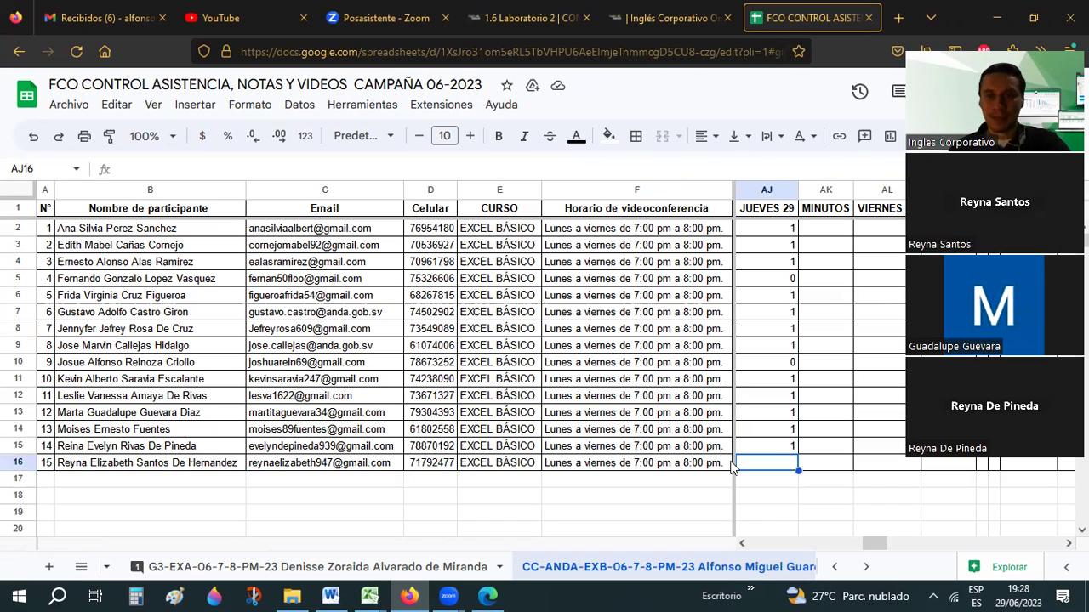
type("1")
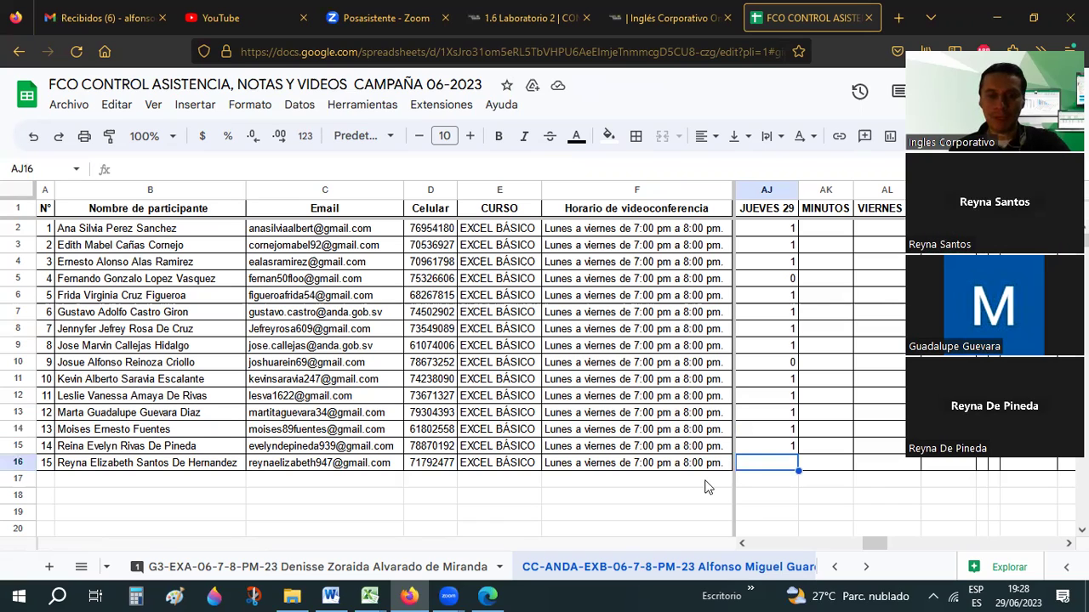
key("Right")
key("Right")
key("Up")
key("Up")
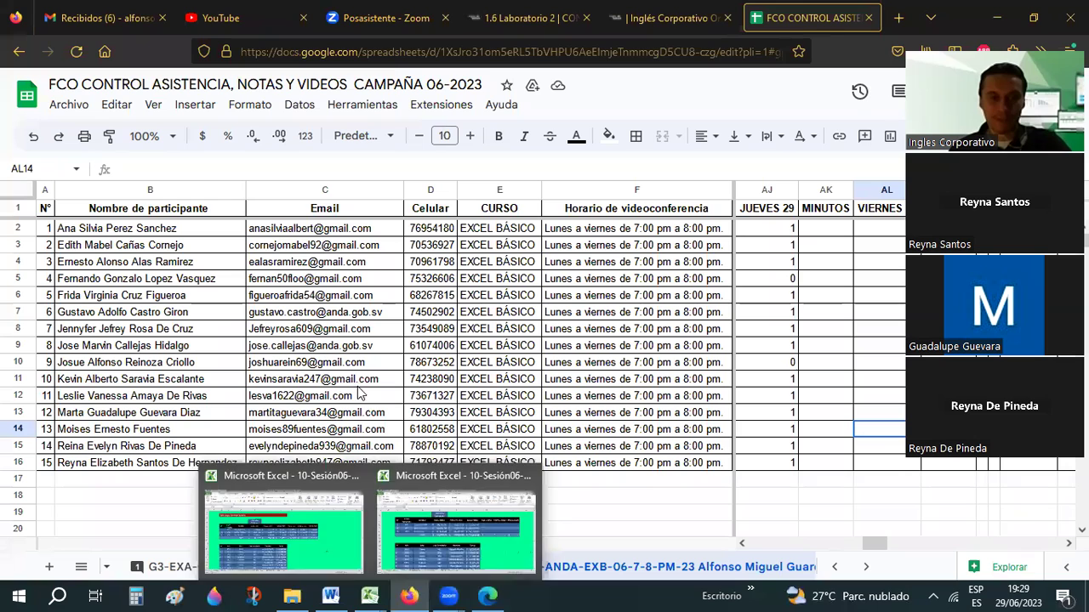
- Return to the Excel vincular sheet and select cell H6, the first seller's Enero 2022 cell
left_click(326, 409)
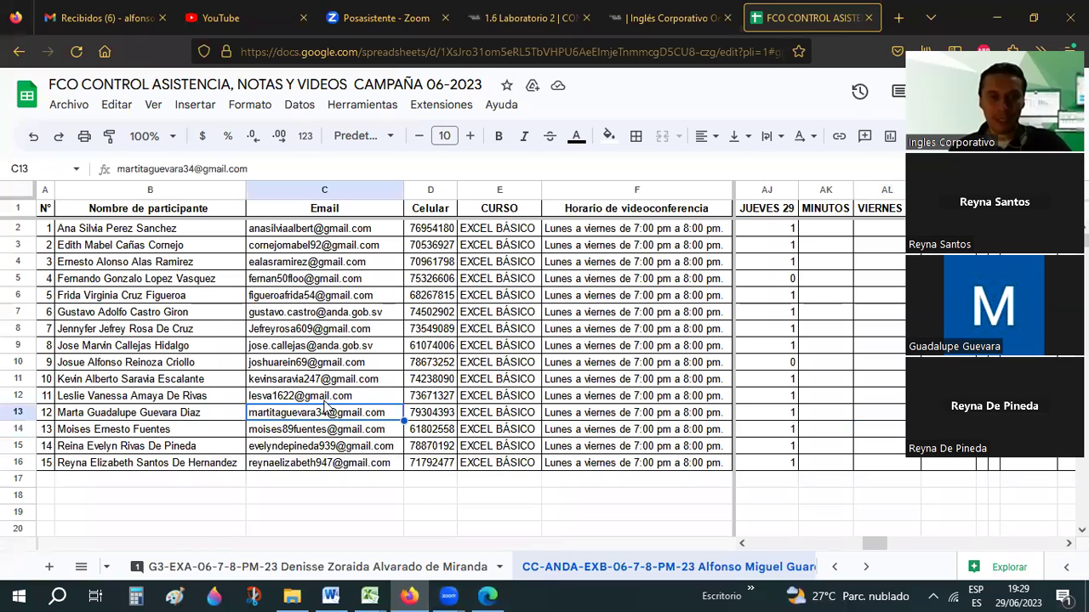
mouse_move(369, 595)
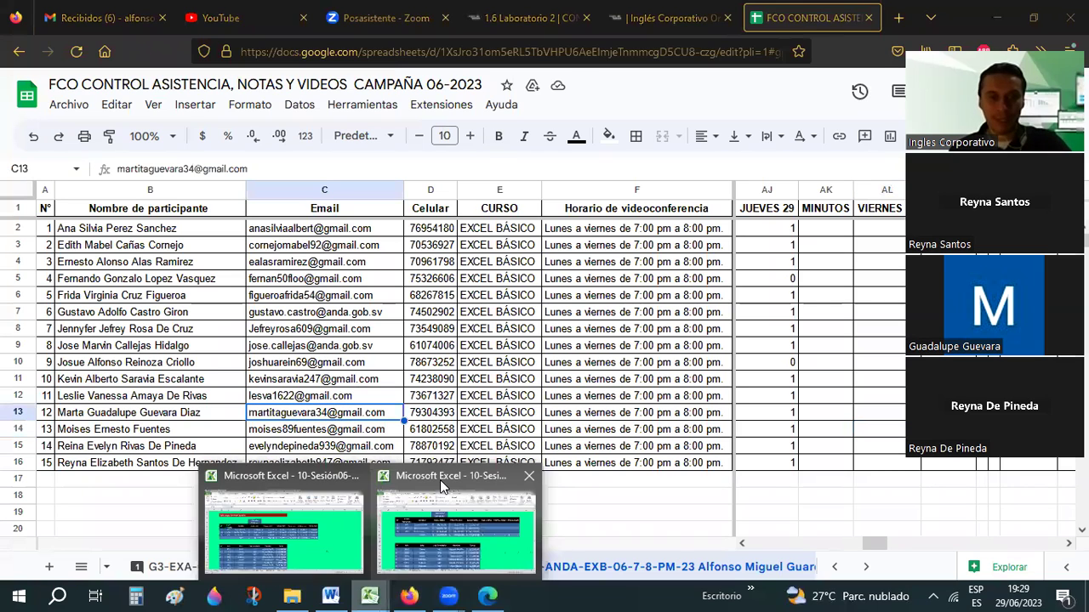
left_click(440, 479)
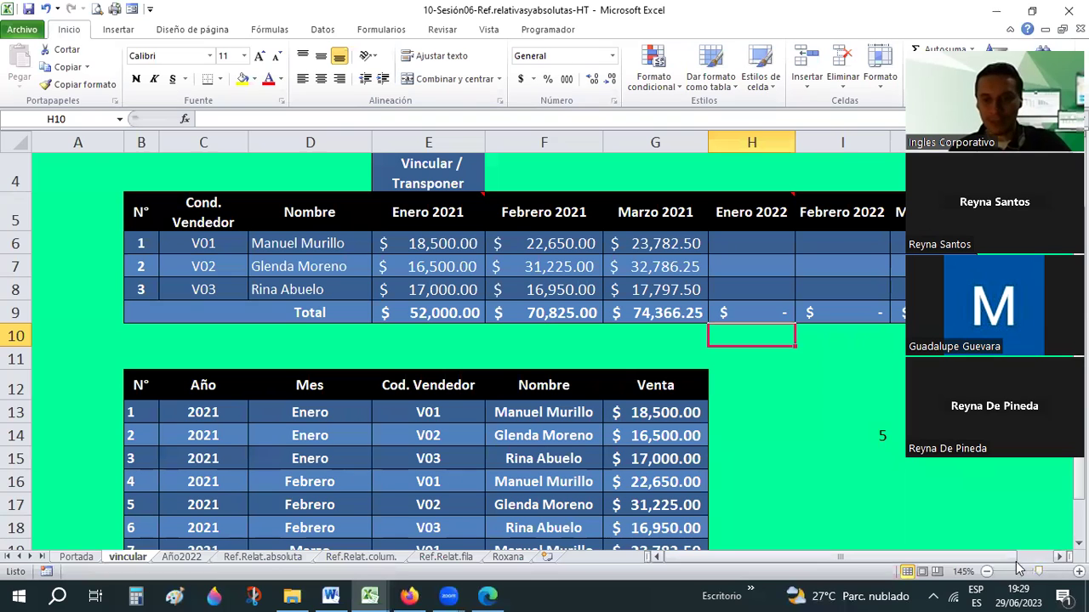
scroll(955, 482, "right", 2)
scroll(955, 482, "right", 1)
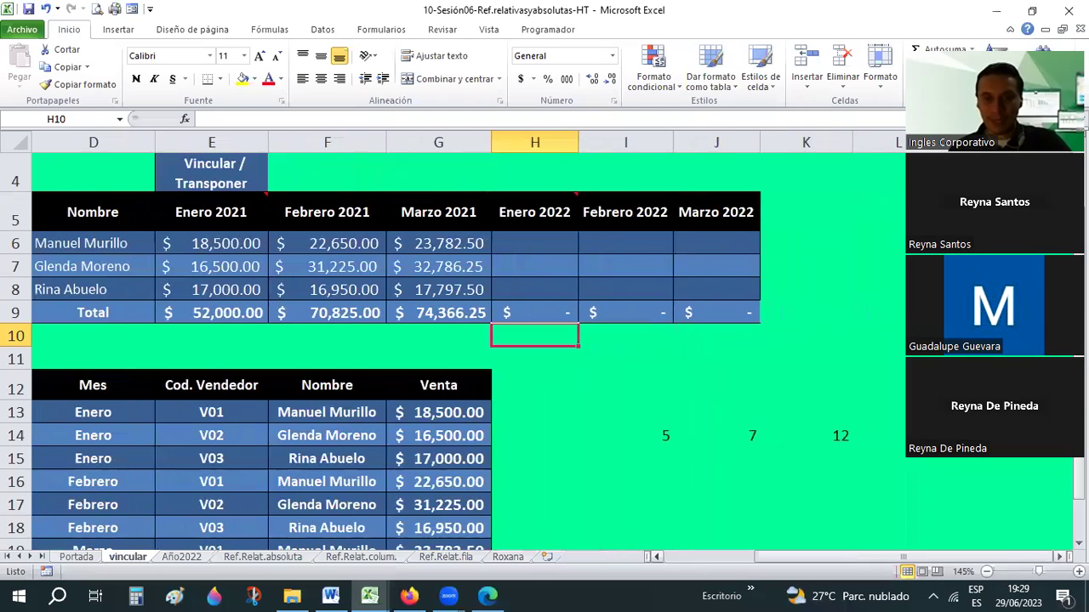
left_click(693, 350)
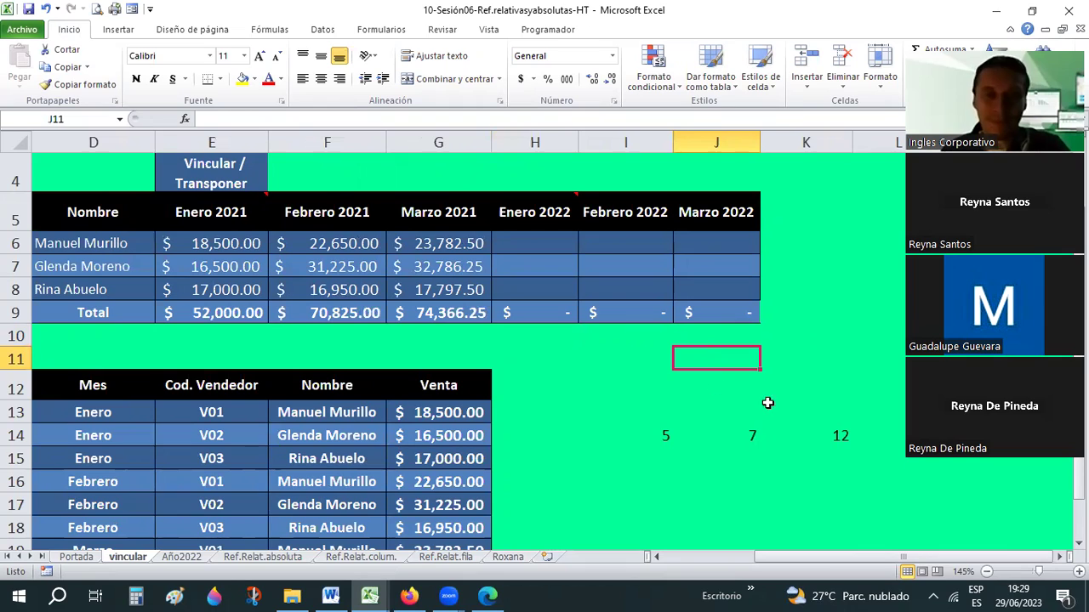
left_click(547, 247)
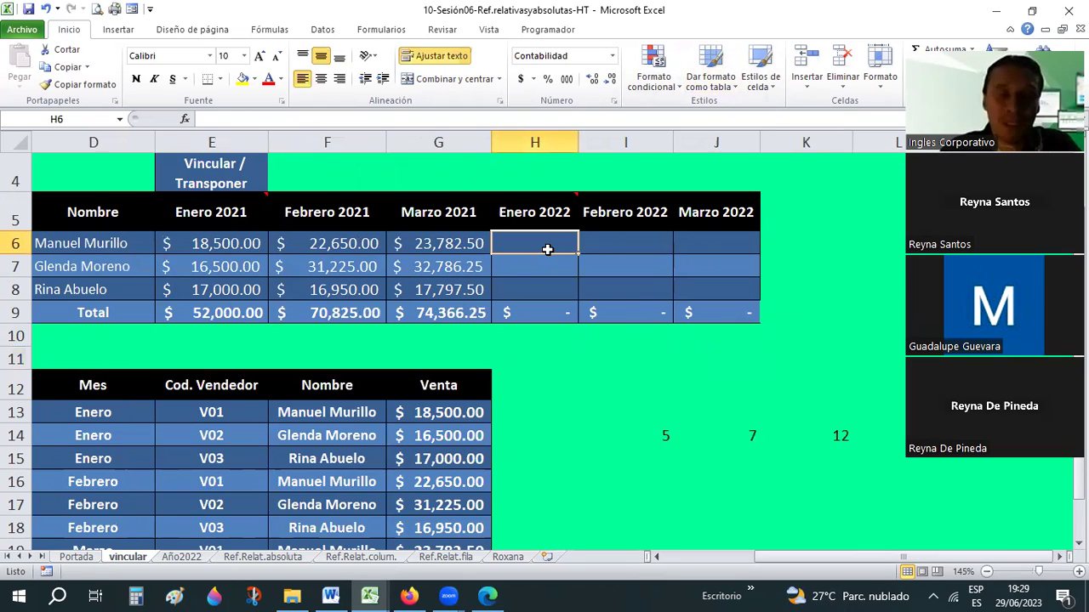
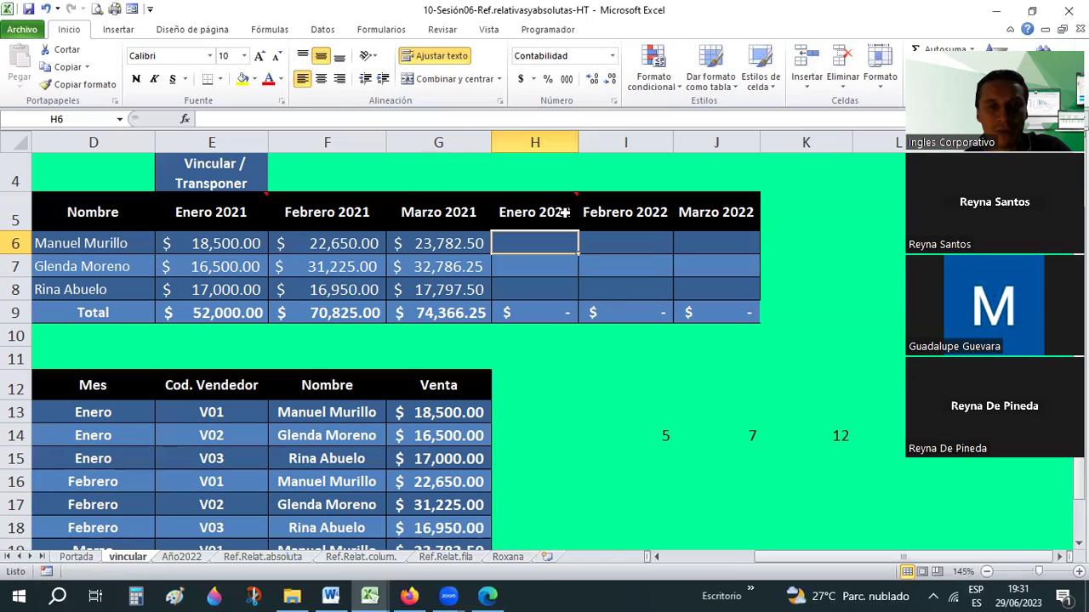
- Review the Año2022 sheet's seller codes, names, 2022 year cells and month entries
mouse_move(529, 218)
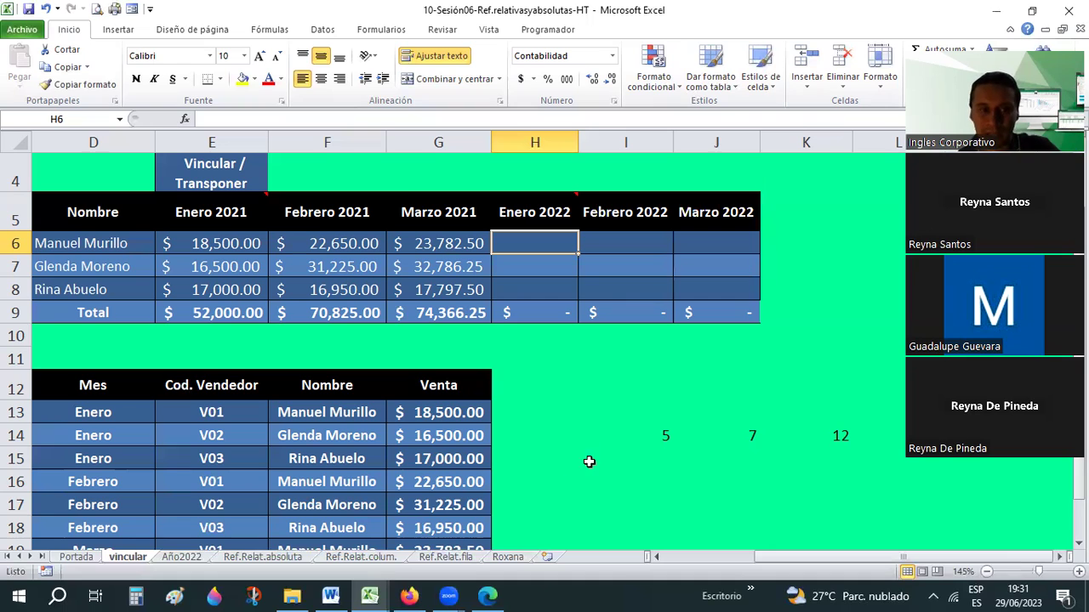
left_click(181, 557)
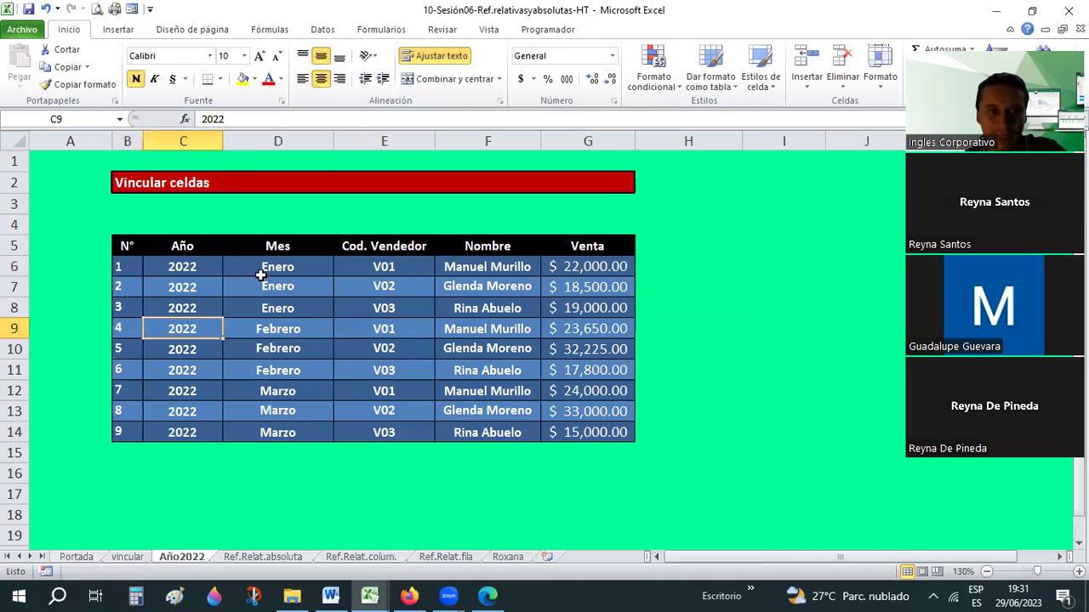
left_click_drag(373, 265, 487, 308)
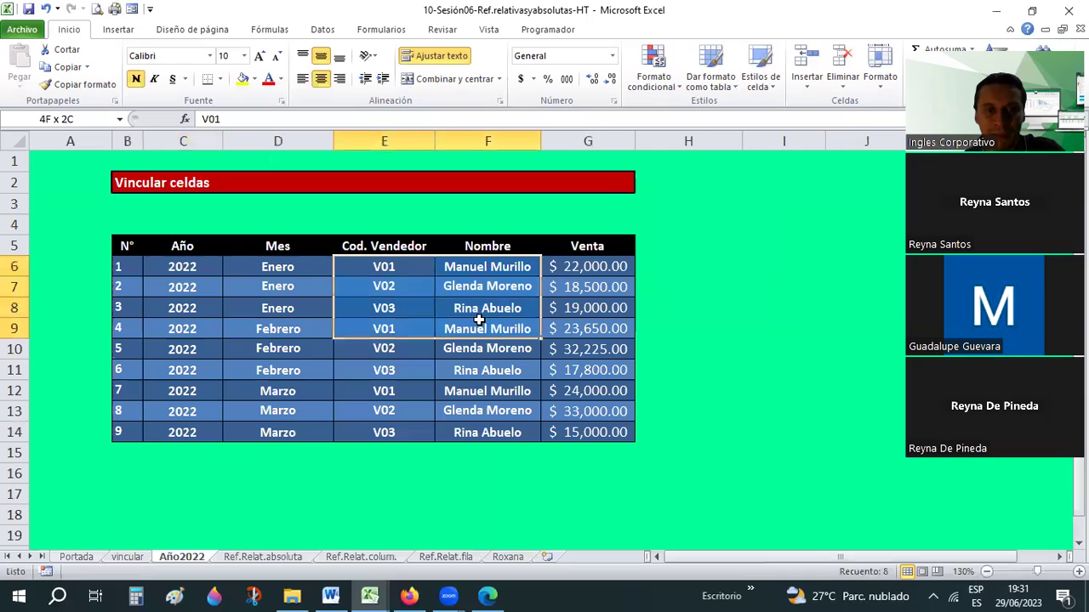
left_click_drag(206, 265, 207, 308)
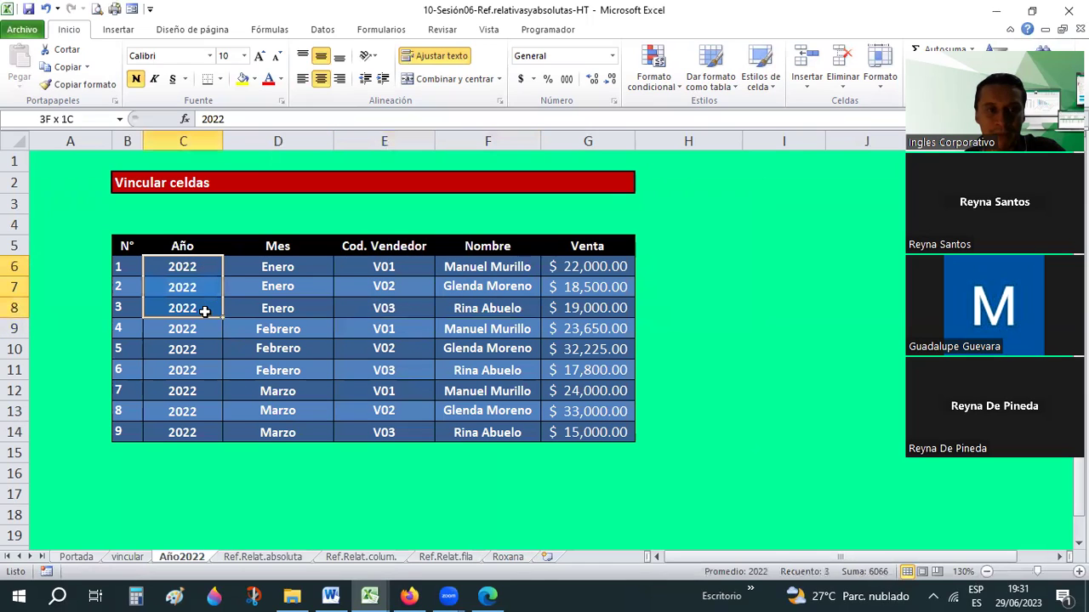
left_click(304, 289)
left_click(289, 374)
left_click(278, 409)
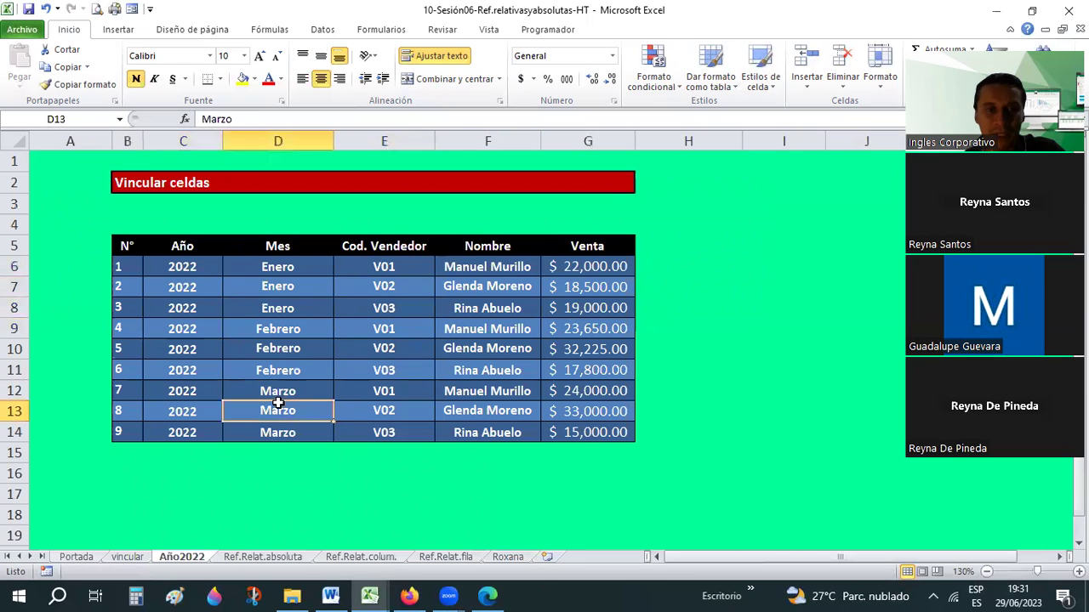
- Go over the seller codes E6:E8 and names F6:F8 on Año2022 before returning to vincular
left_click(383, 270)
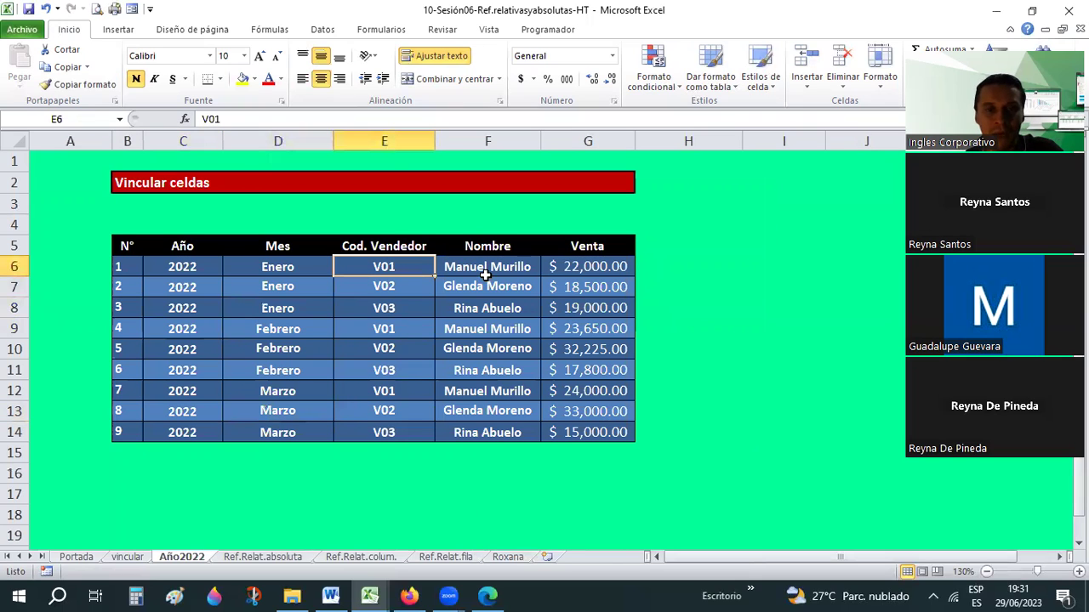
left_click(483, 267)
left_click(483, 287)
left_click(481, 308)
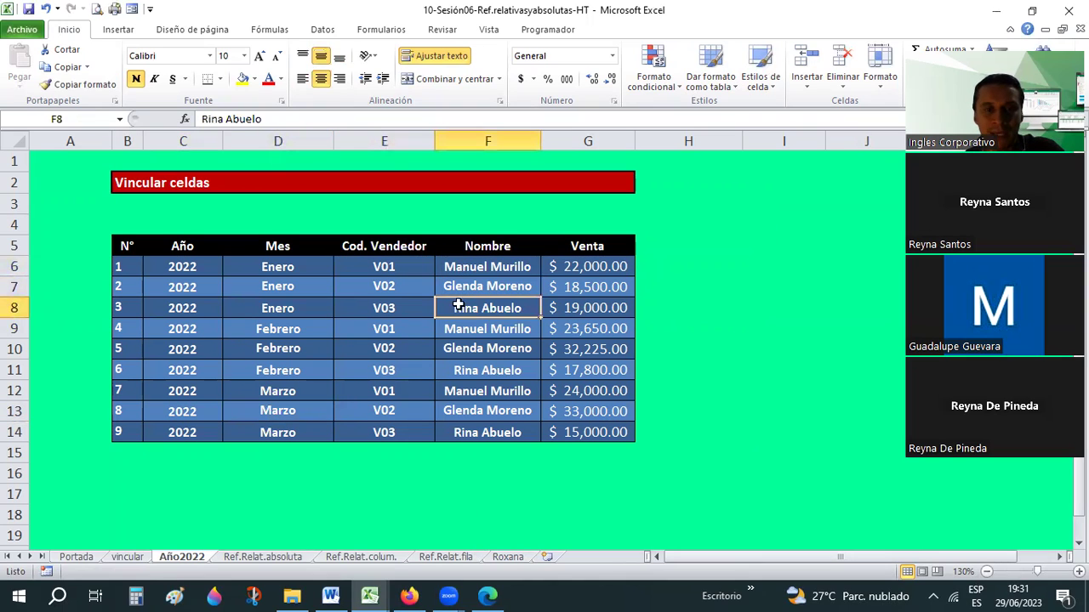
left_click(387, 286)
left_click_drag(384, 267, 389, 308)
left_click(126, 557)
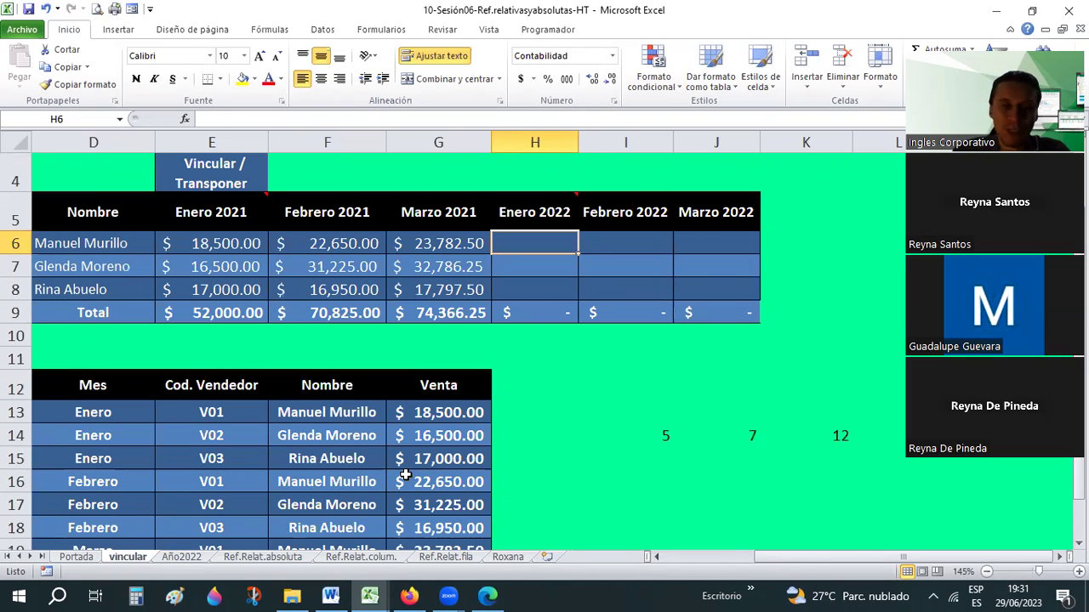
- Link vincular!H6 to Año2022!G6 so Enero 2022 shows $22,000.00
type("=")
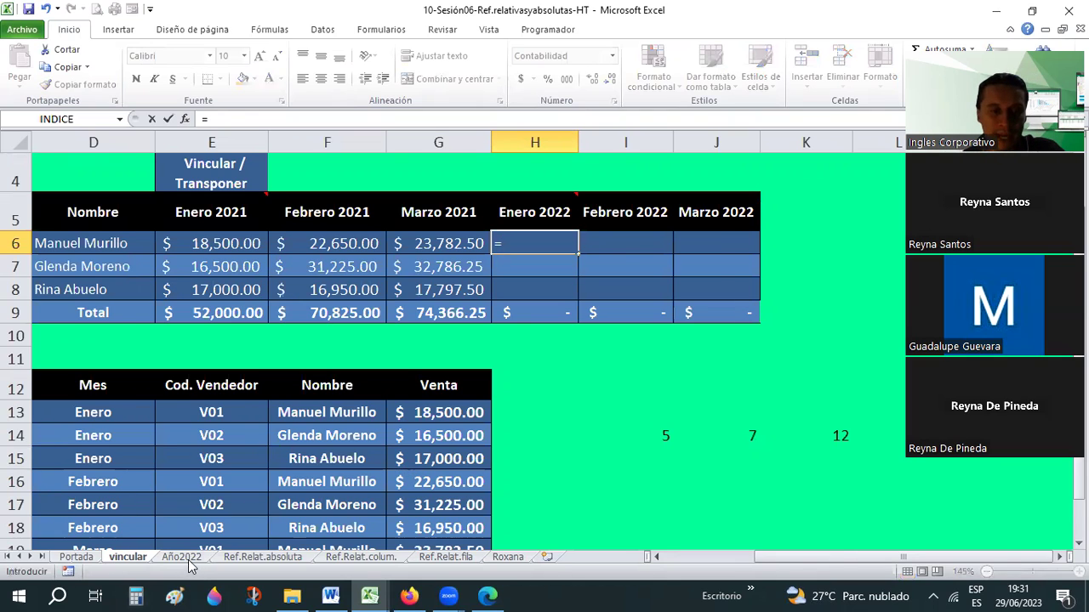
left_click(189, 560)
left_click(562, 267)
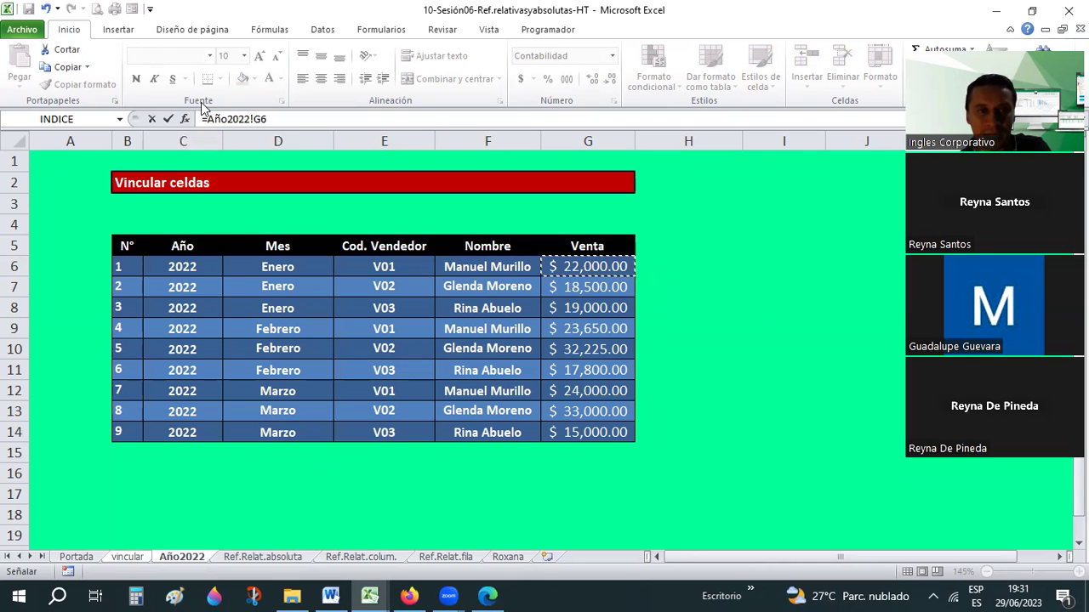
key("Return")
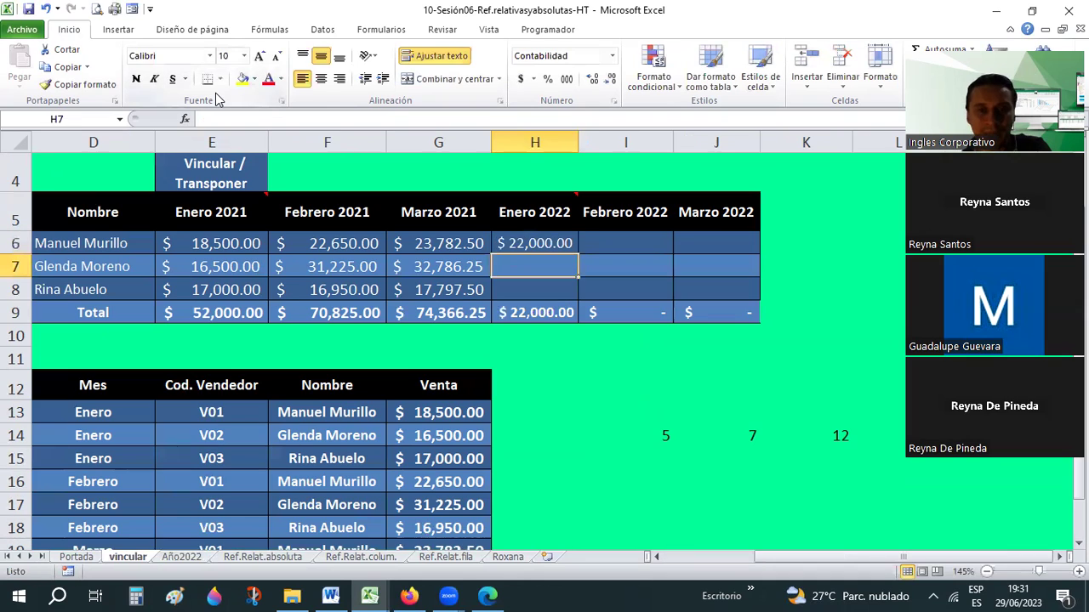
left_click(527, 235)
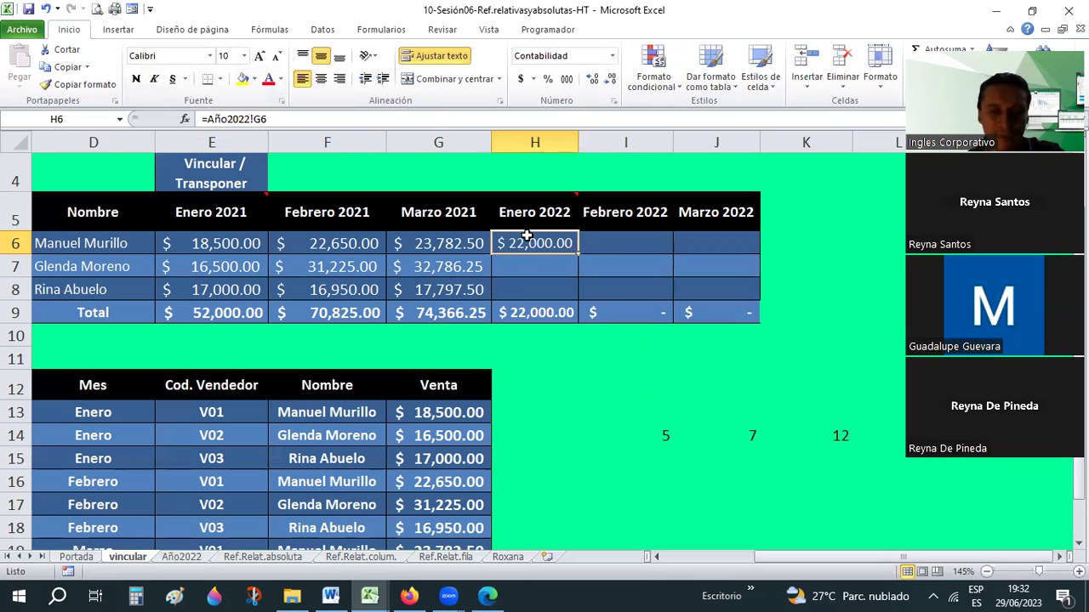
double_click(527, 237)
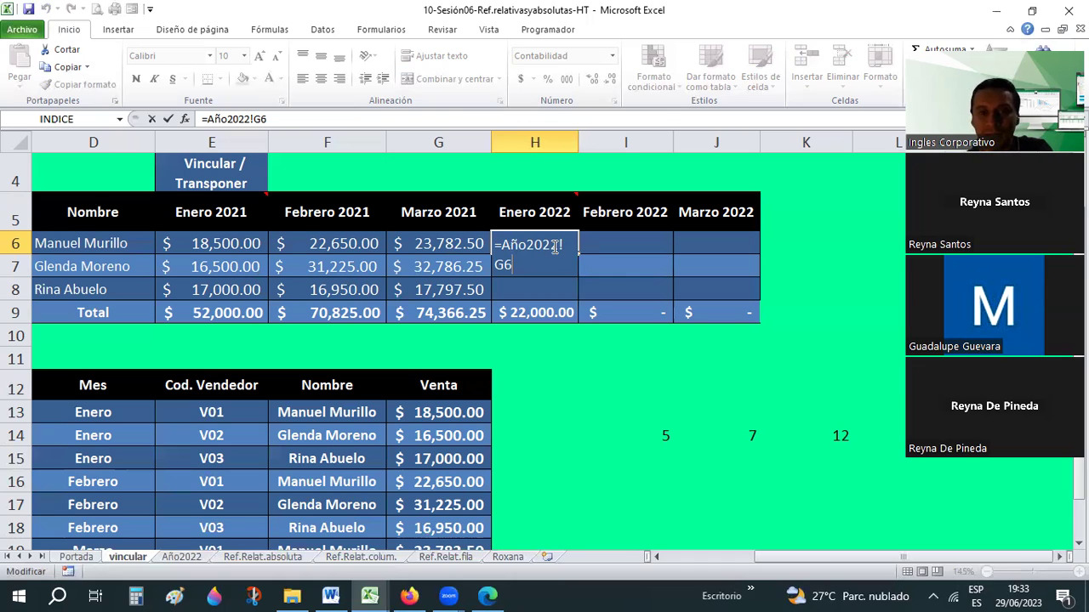
key("Return")
left_click(551, 245)
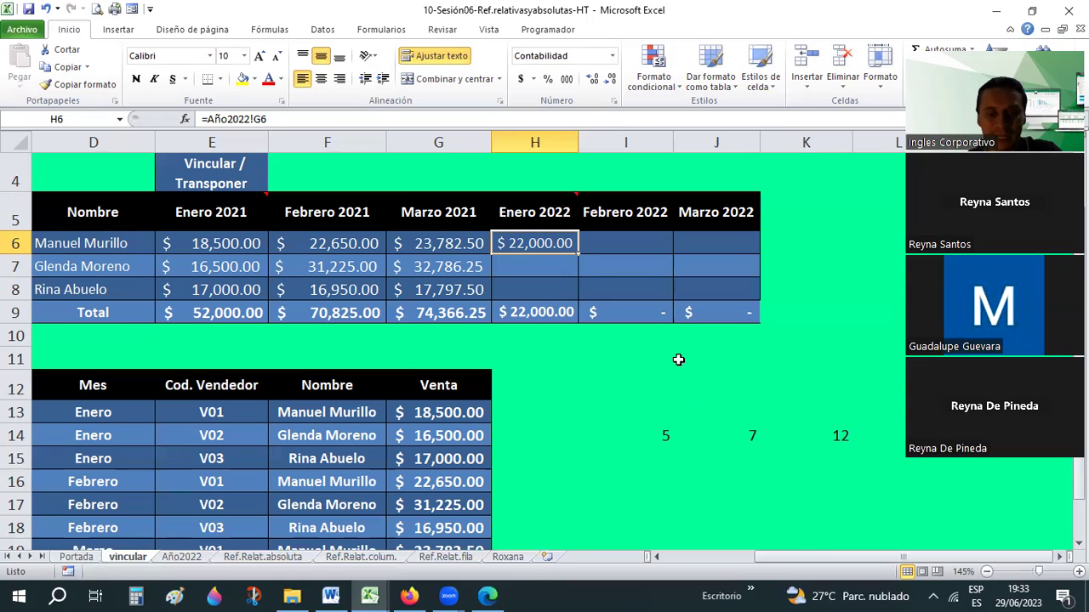
- Paste H6's link formula into H7:H8 as formulas only, showing $18,500.00 and $19,000.00
key("ctrl+c")
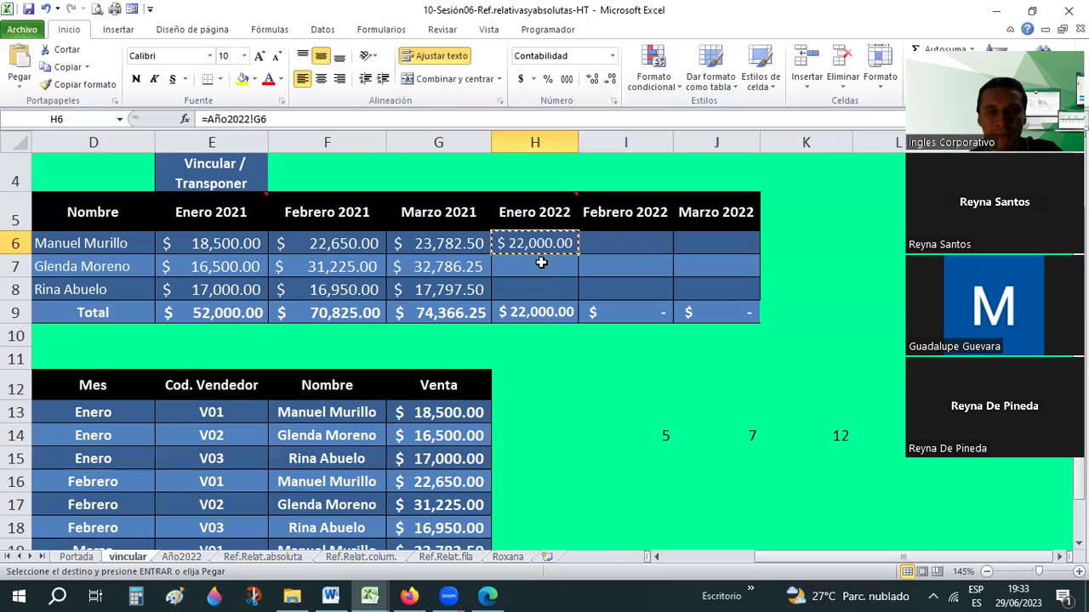
left_click(541, 264)
left_click_drag(541, 279, 541, 285)
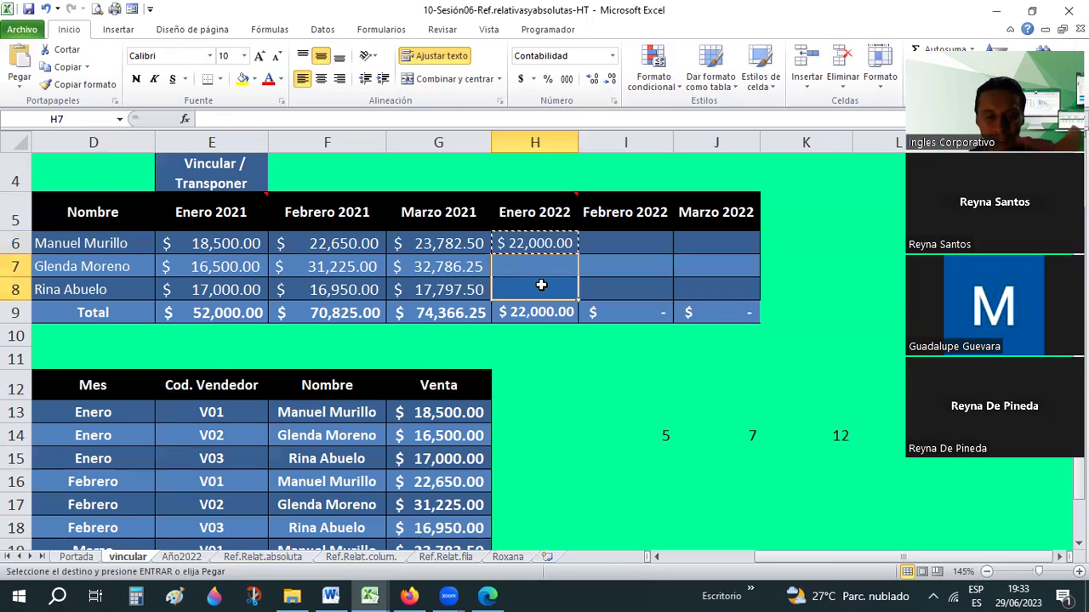
right_click(541, 285)
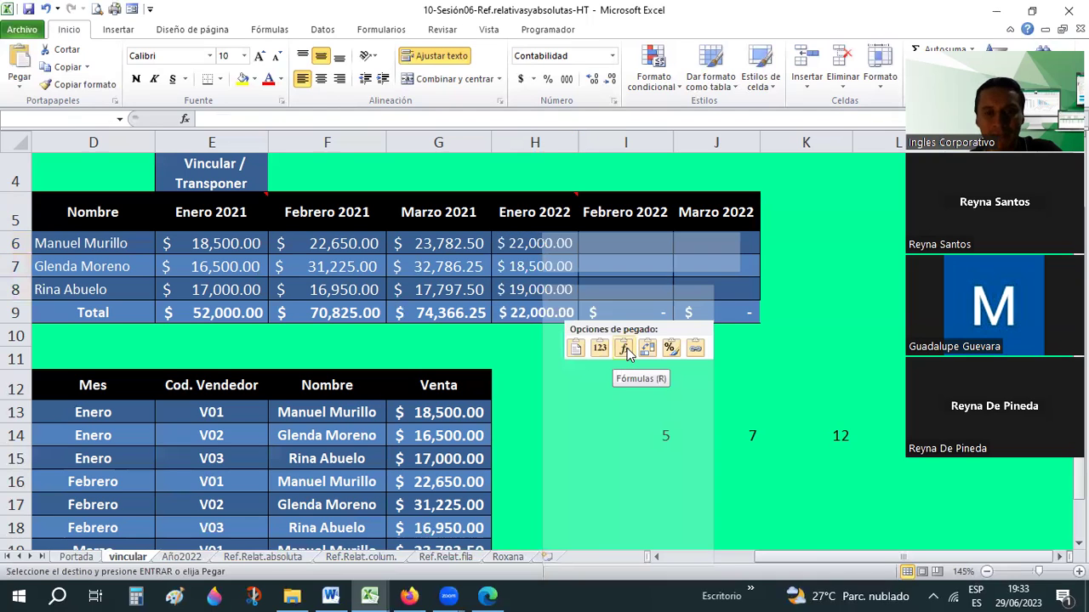
left_click(627, 348)
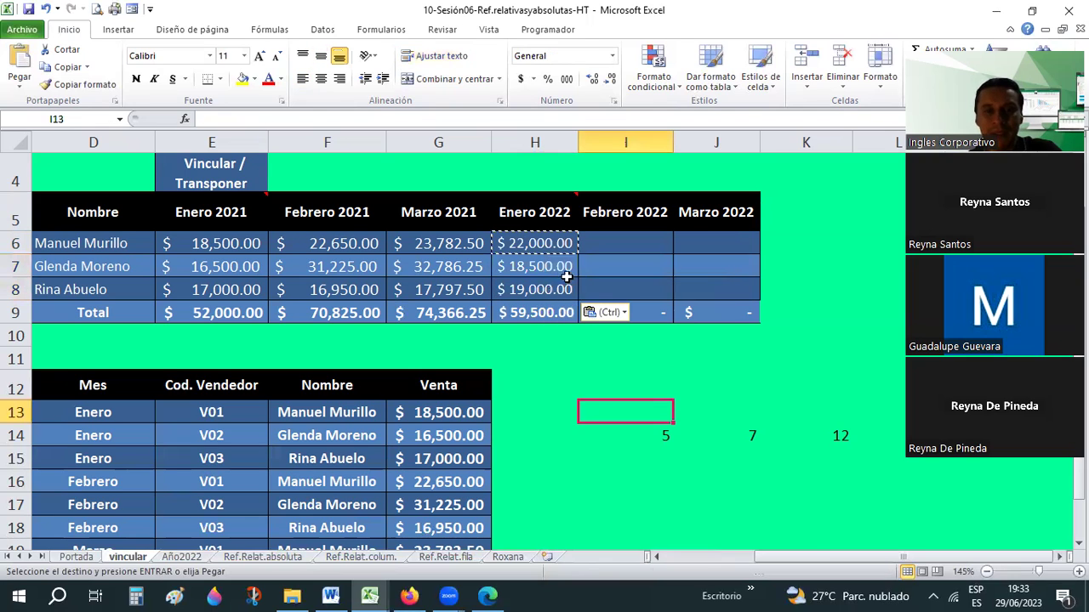
key("Up")
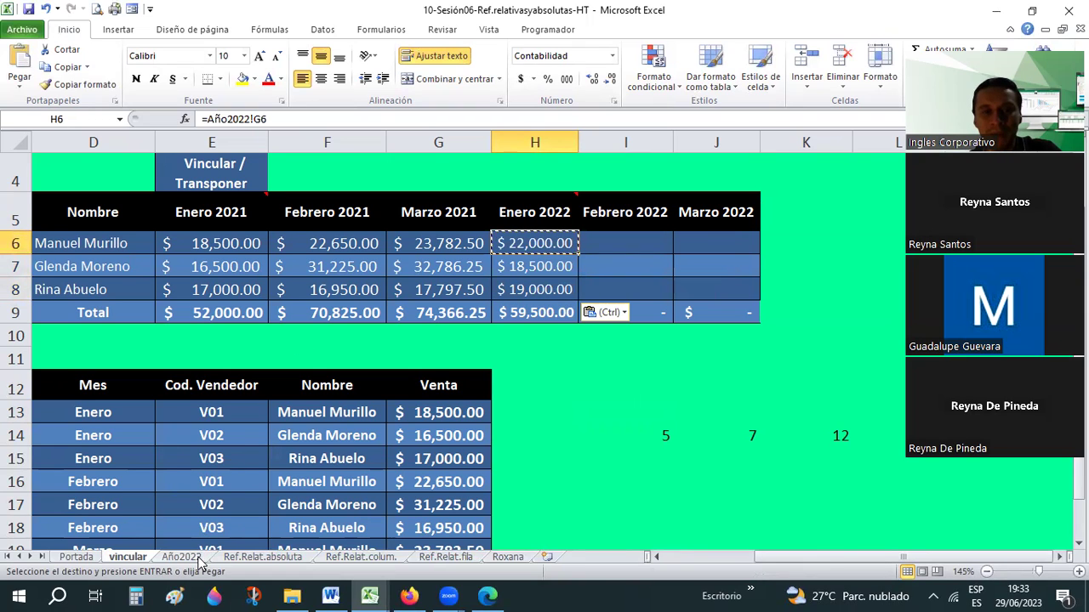
- Compare the Año2022 January sales G6:G8 and seller names with the vincular sheet
left_click(198, 561)
left_click(598, 264)
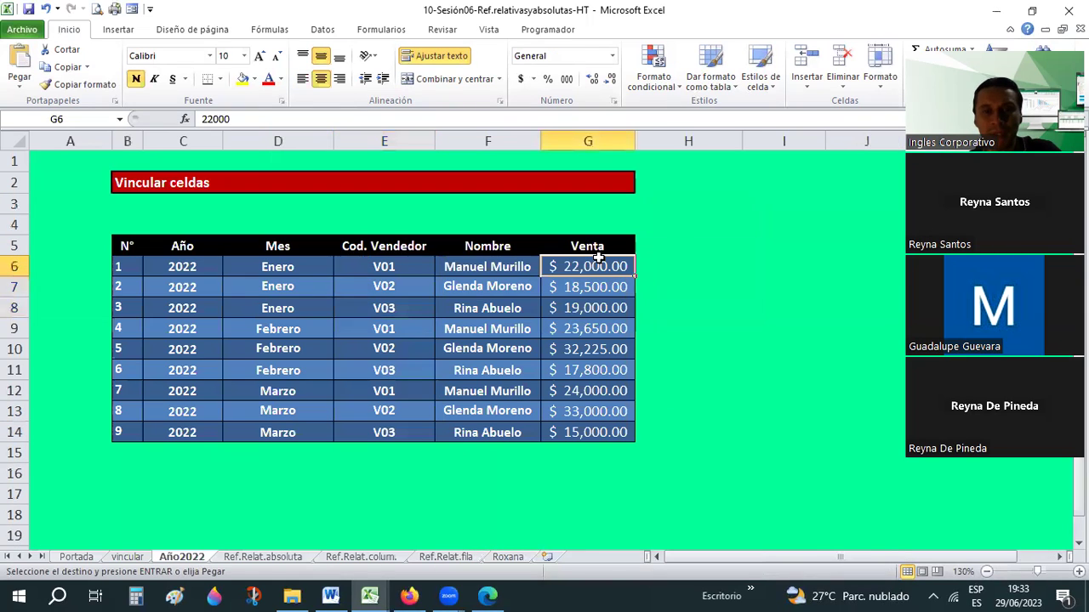
left_click(586, 291)
left_click(575, 311)
left_click(498, 311)
left_click(487, 287)
left_click(487, 265)
left_click(127, 557)
left_click(85, 266)
left_click(134, 251)
- Clear the copy marquee and check H6:H8 total $59,500.00 against the Año2022 sales
key("Escape")
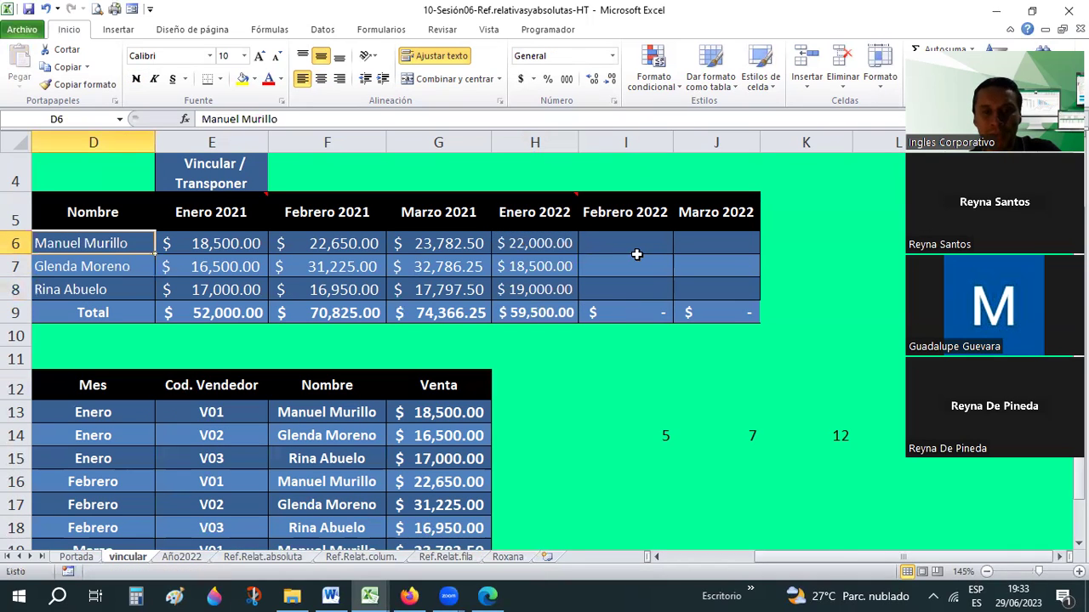
left_click(521, 244)
left_click_drag(521, 245, 521, 279)
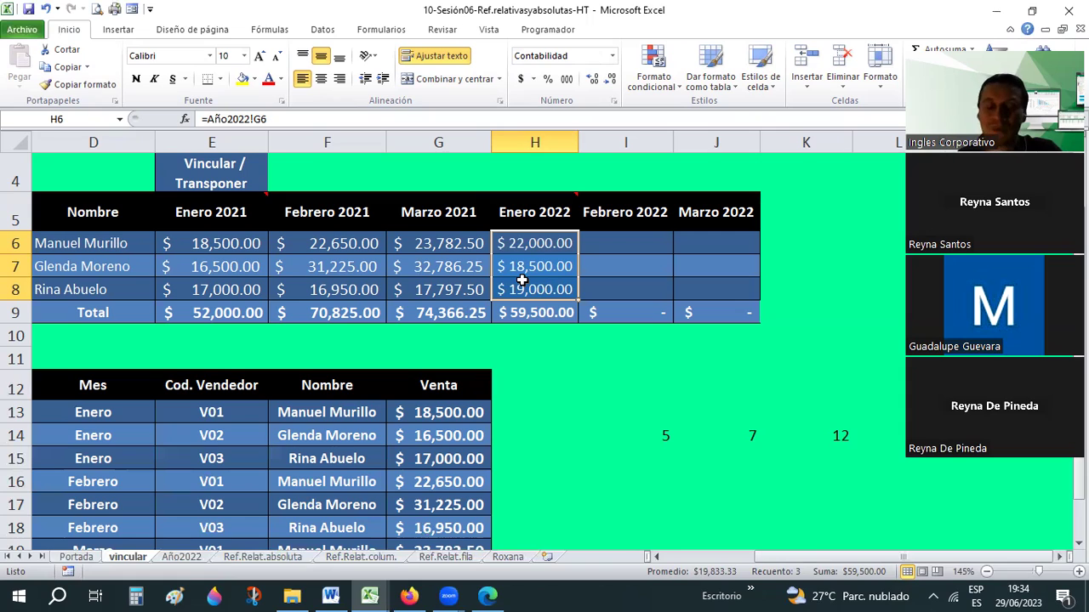
left_click(523, 242)
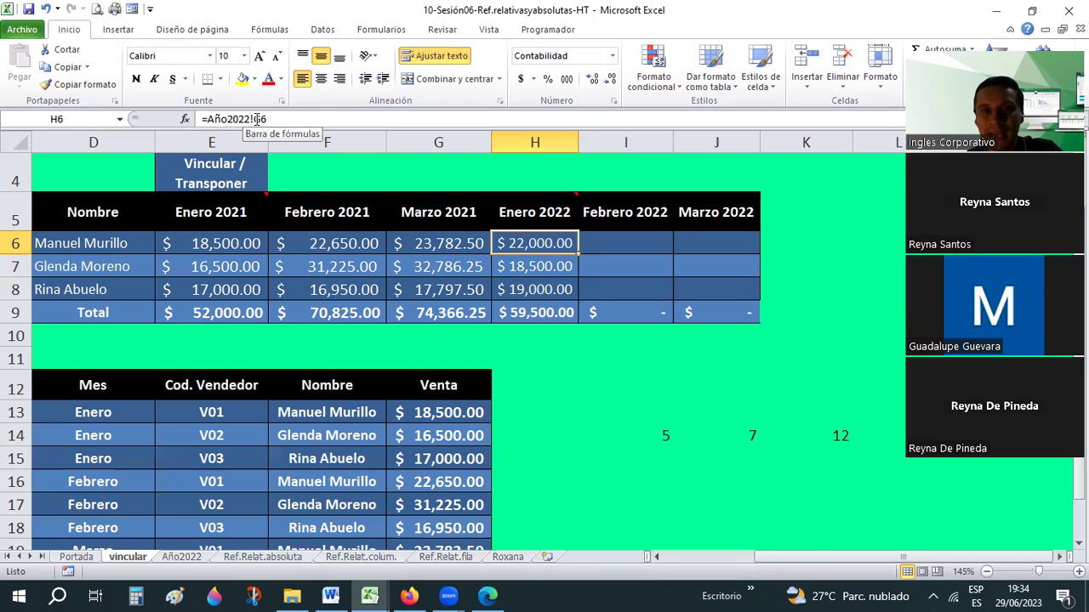
left_click(202, 556)
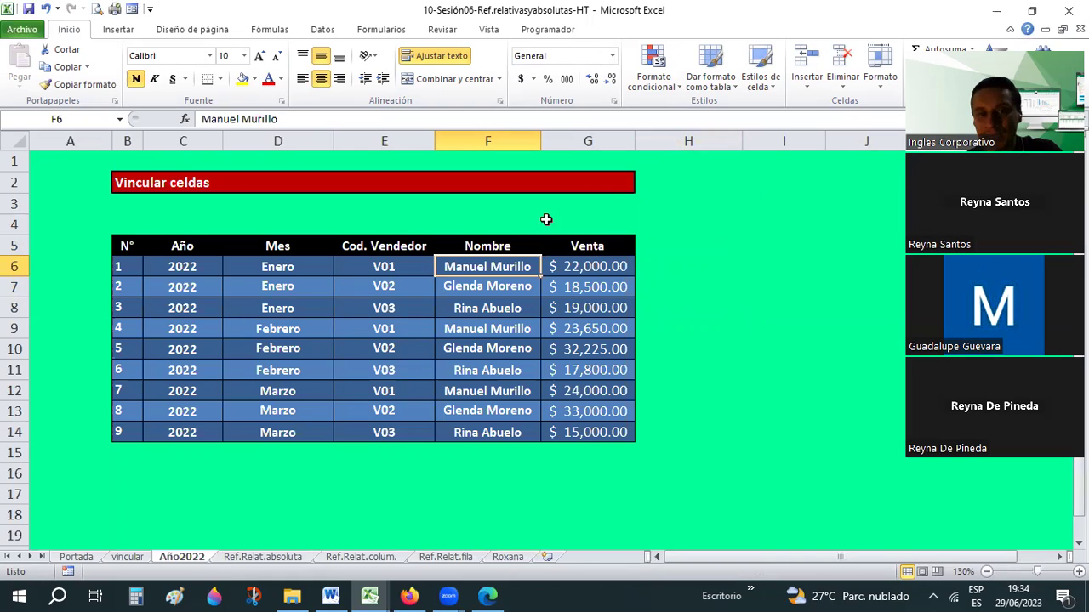
left_click(127, 558)
left_click_drag(553, 243, 553, 290)
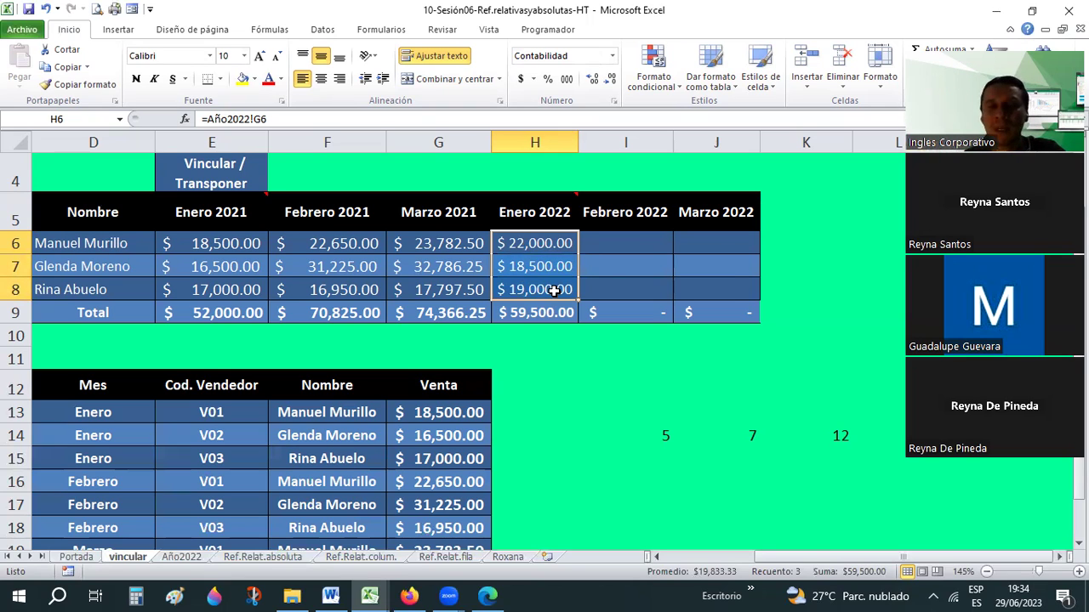
- Mark the empty Febrero and Marzo 2022 cells I6:J8 and consult Año2022 for their sources
left_click(632, 248)
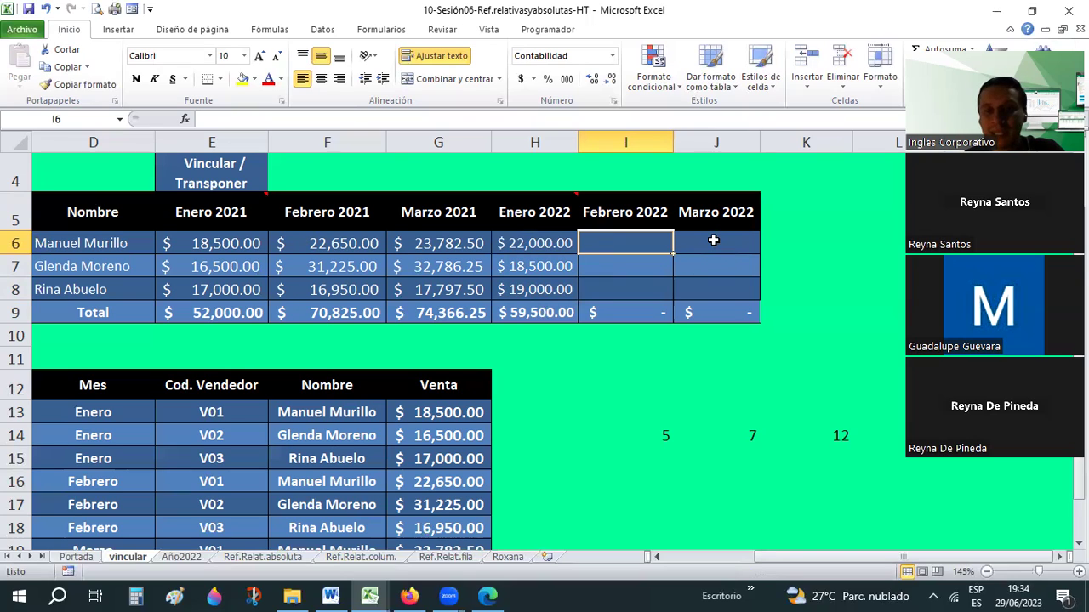
left_click_drag(644, 246, 729, 243)
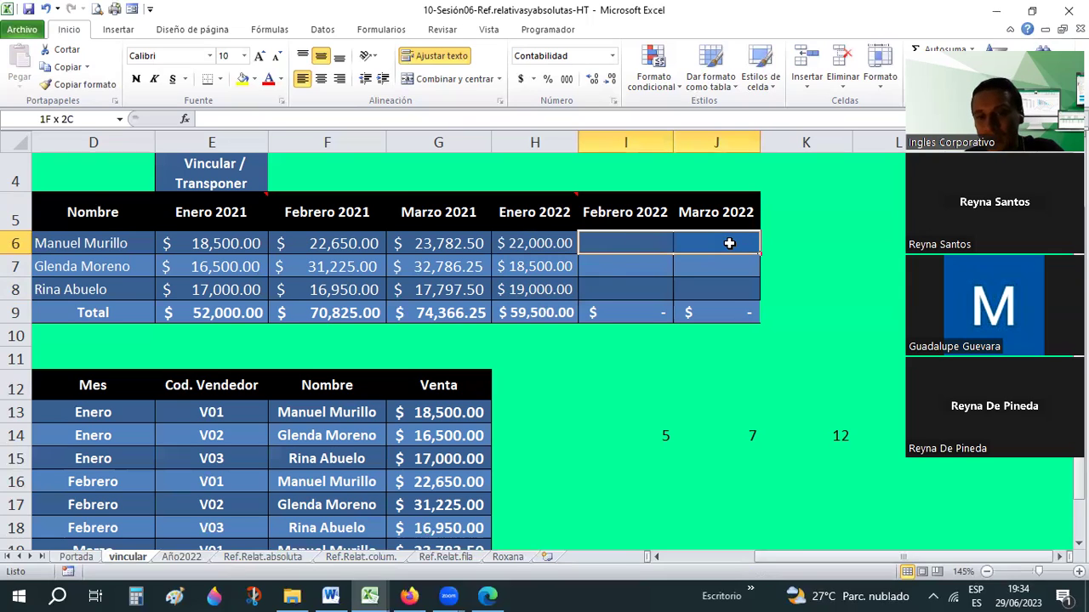
left_click_drag(656, 267, 693, 289)
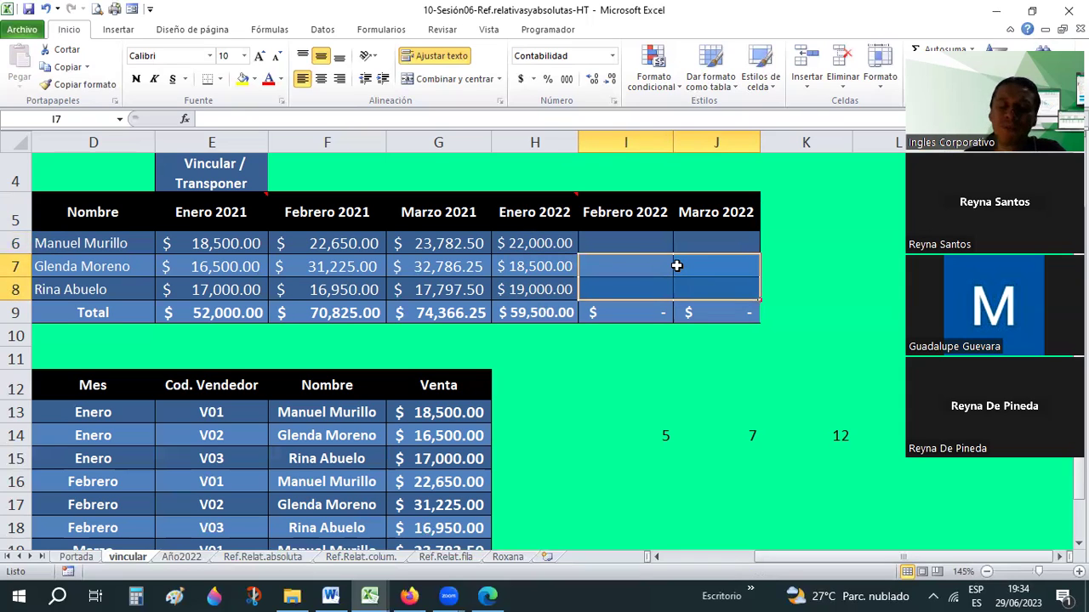
left_click(601, 243)
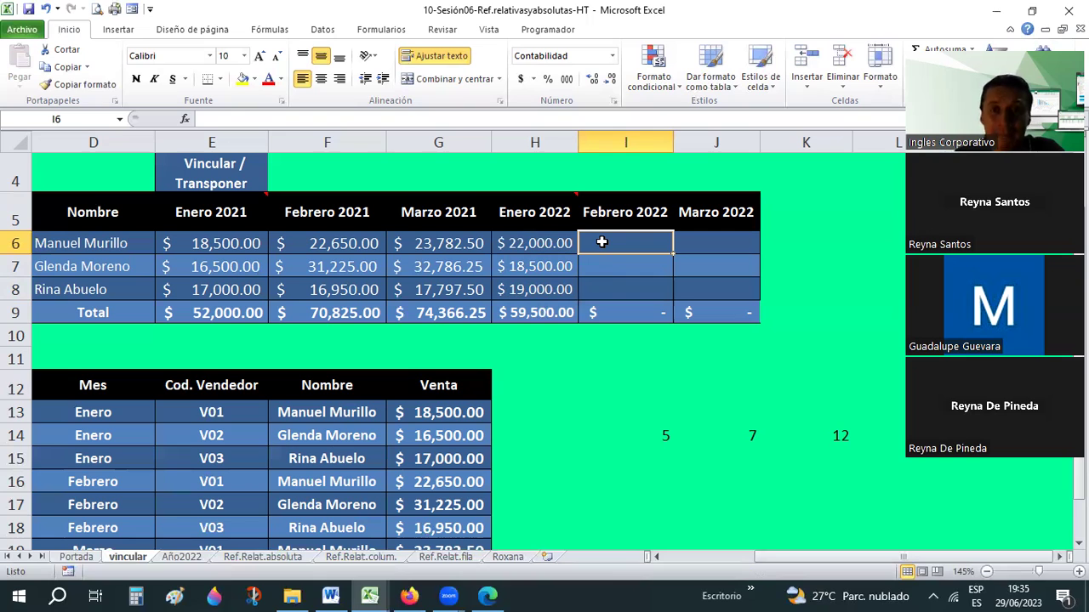
left_click(181, 557)
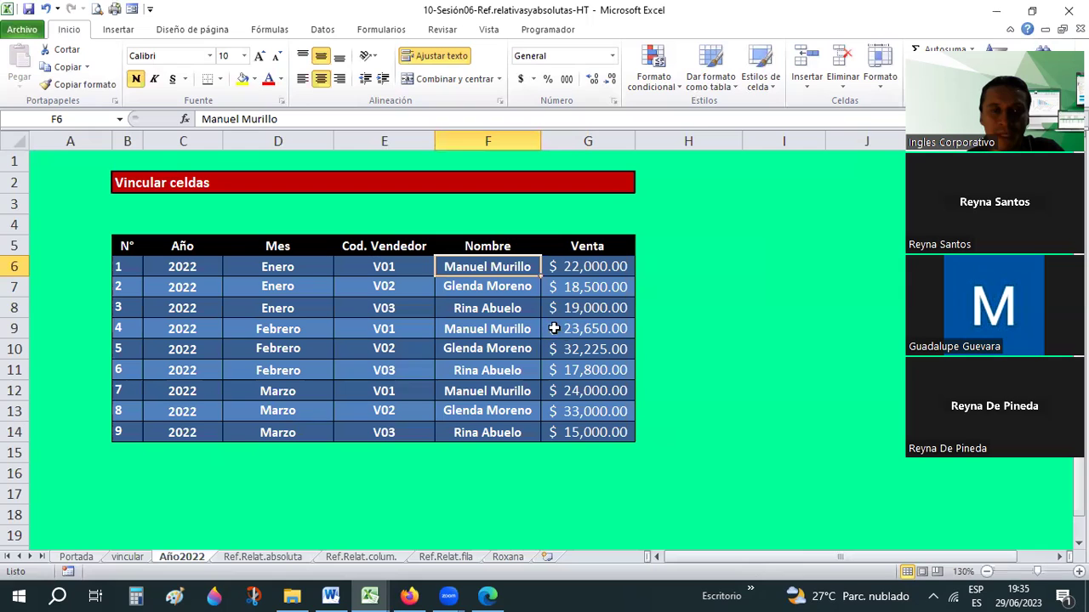
left_click(136, 558)
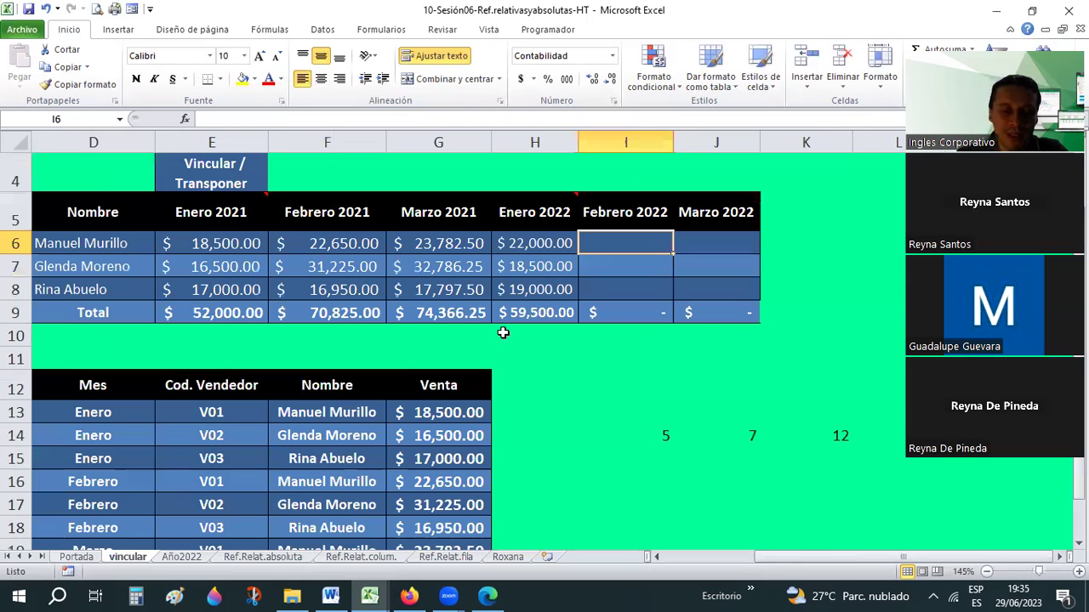
type("=Año")
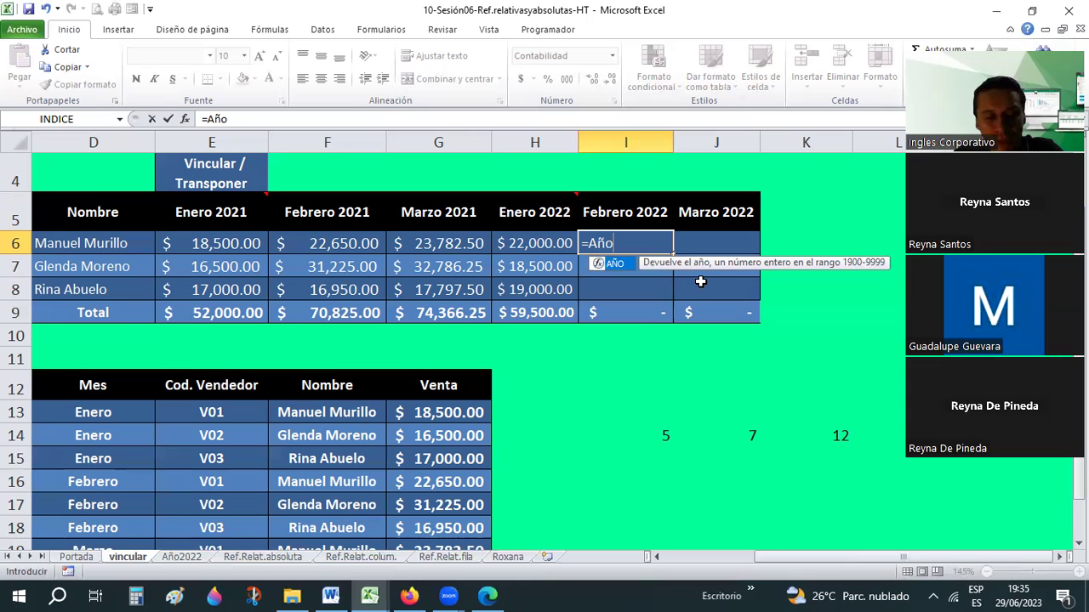
type("!")
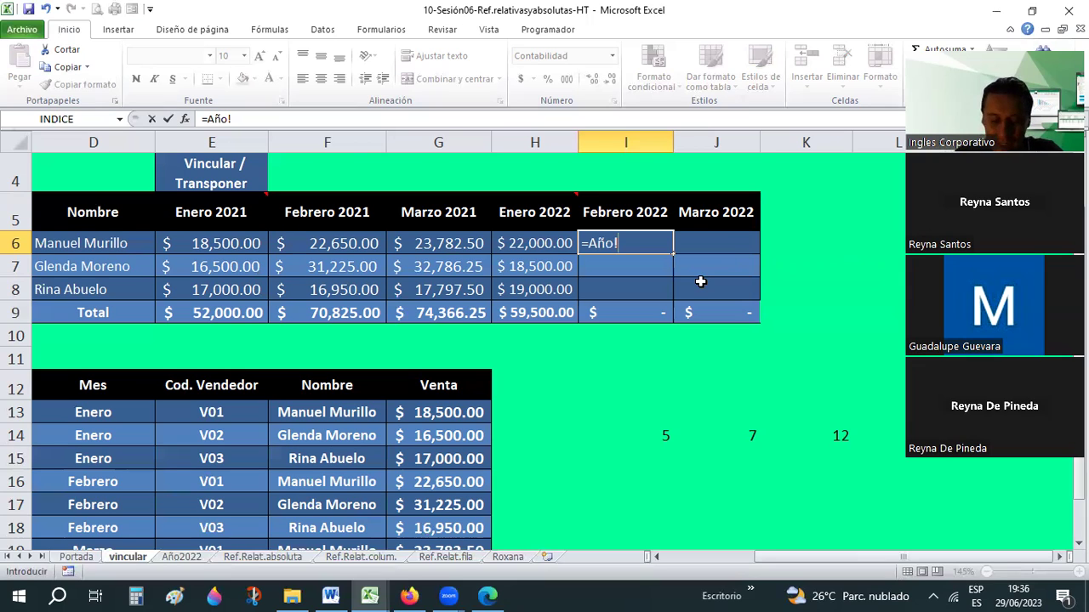
type("g9")
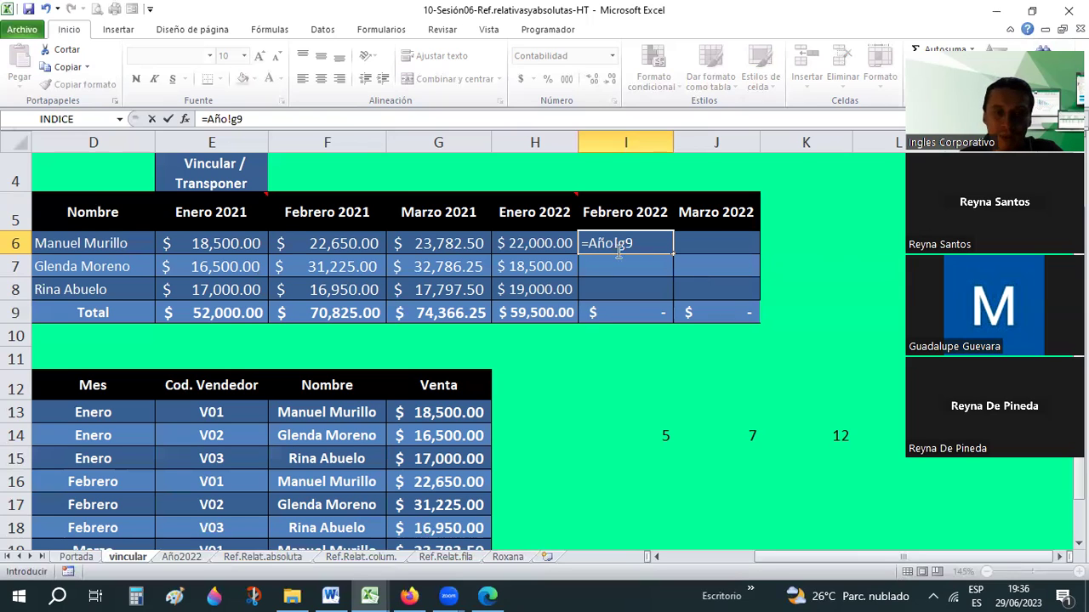
left_click(614, 243)
type("2022")
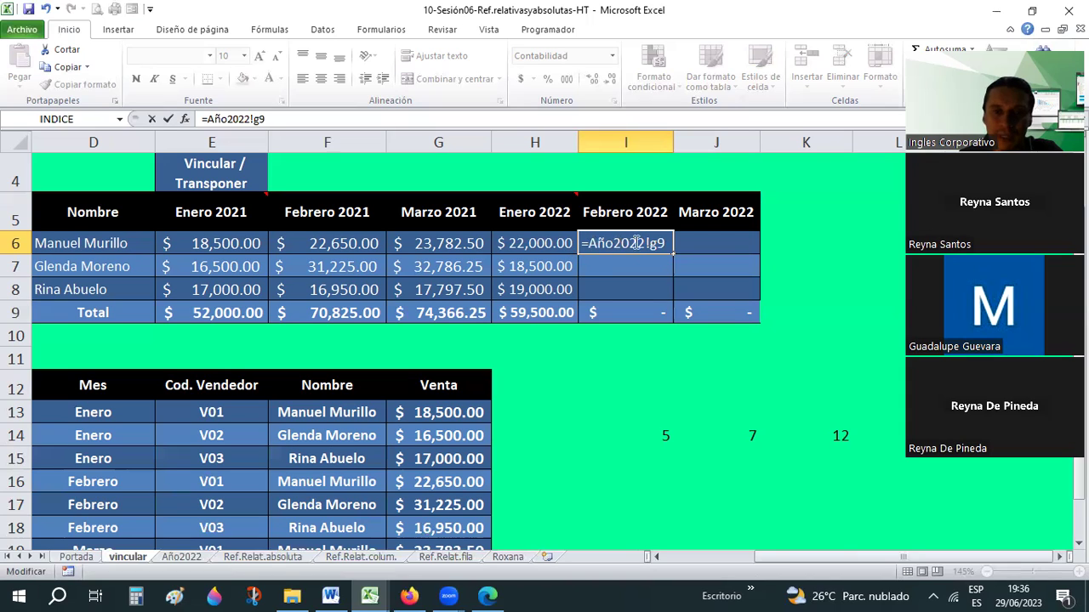
left_click_drag(587, 243, 652, 245)
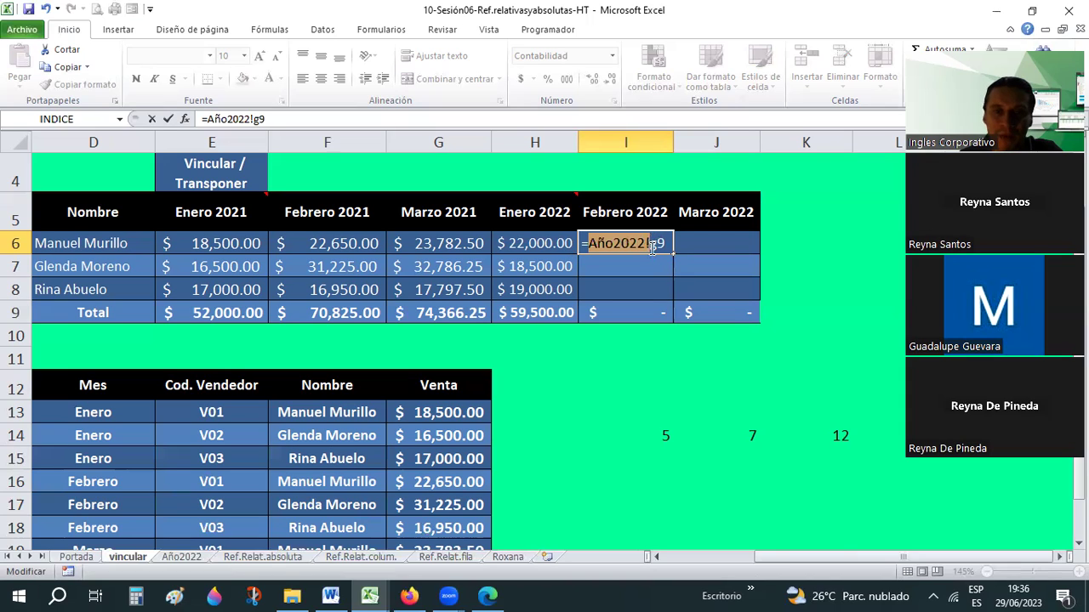
left_click_drag(652, 245, 686, 246)
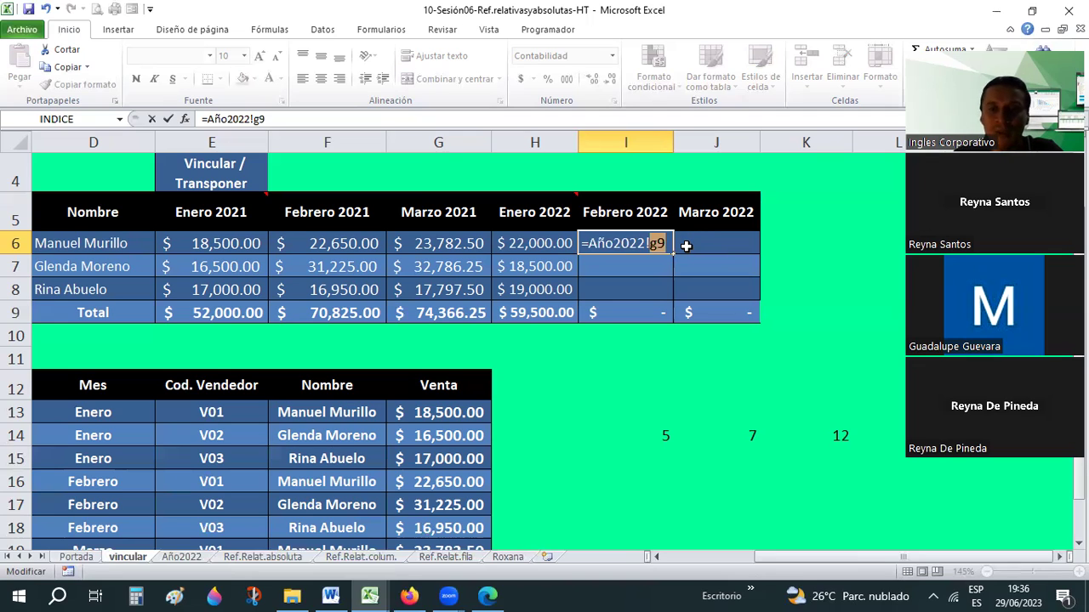
key("Return")
key("Up")
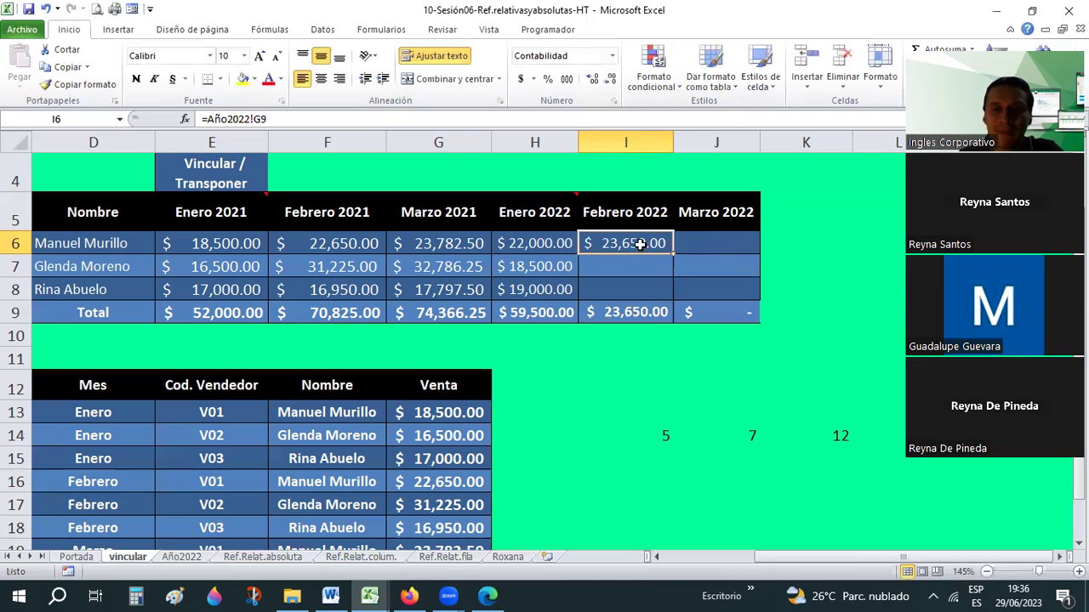
- Check the source sales on Año2022: 23,650.00 in G9 and Marzo's 24,000.00 in G12
left_click(179, 557)
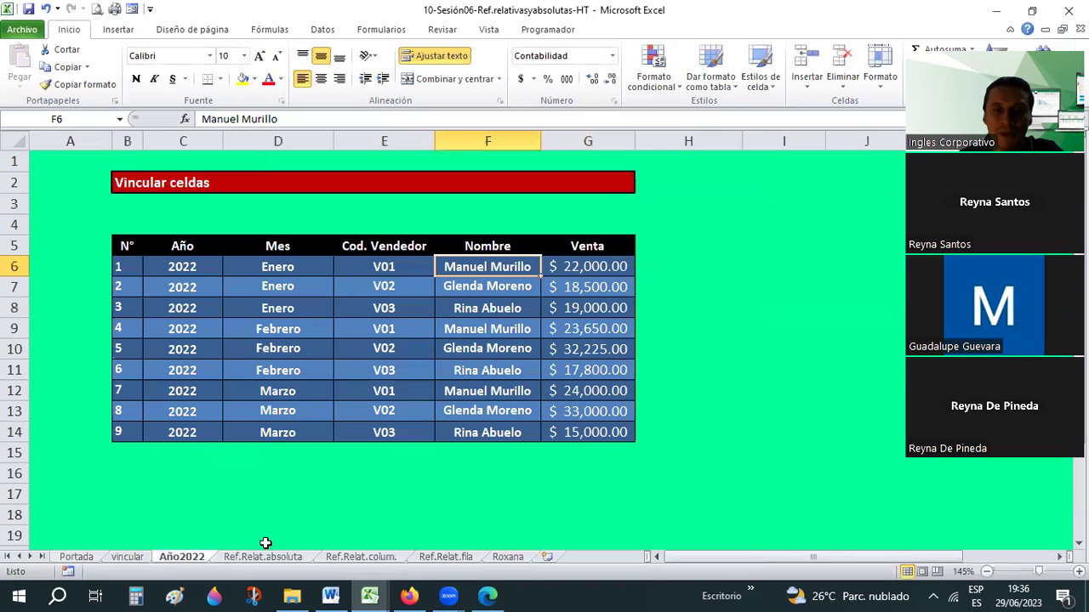
left_click(568, 329)
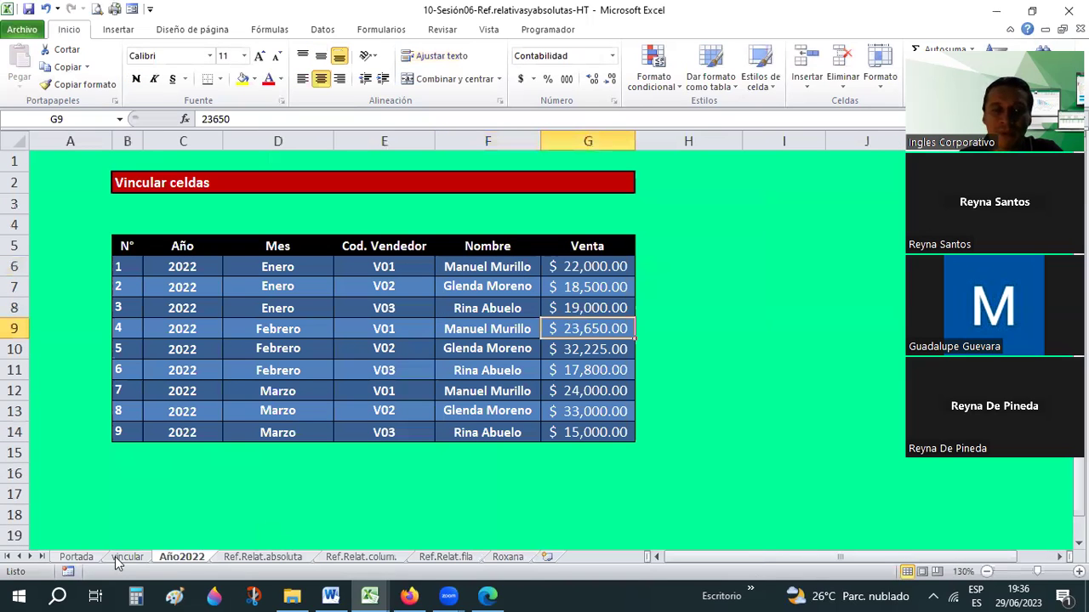
key("ctrl+Page_Up")
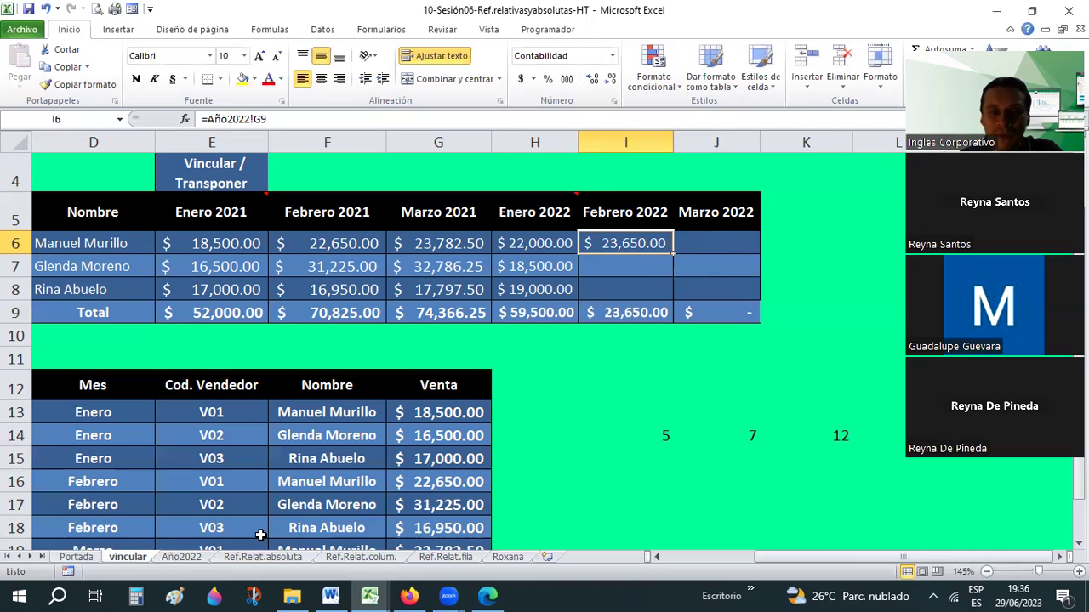
key("Right")
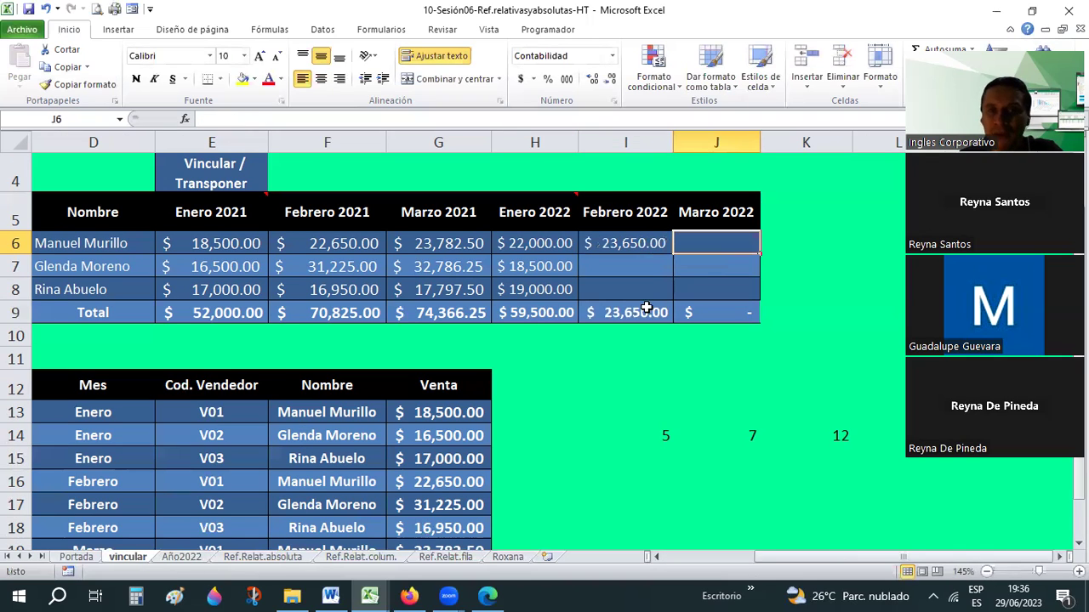
key("Left")
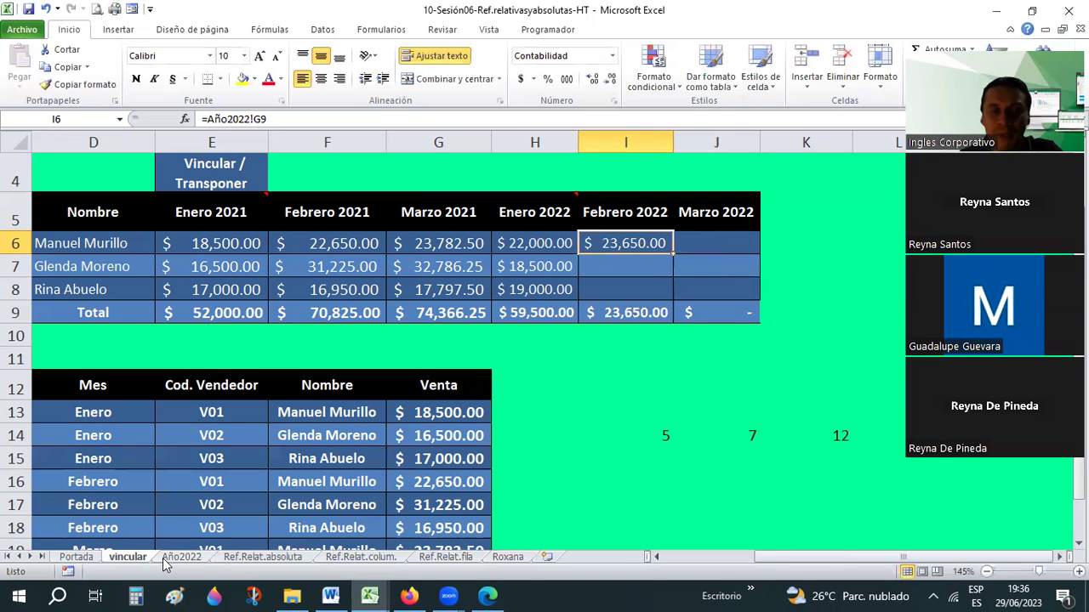
left_click(167, 559)
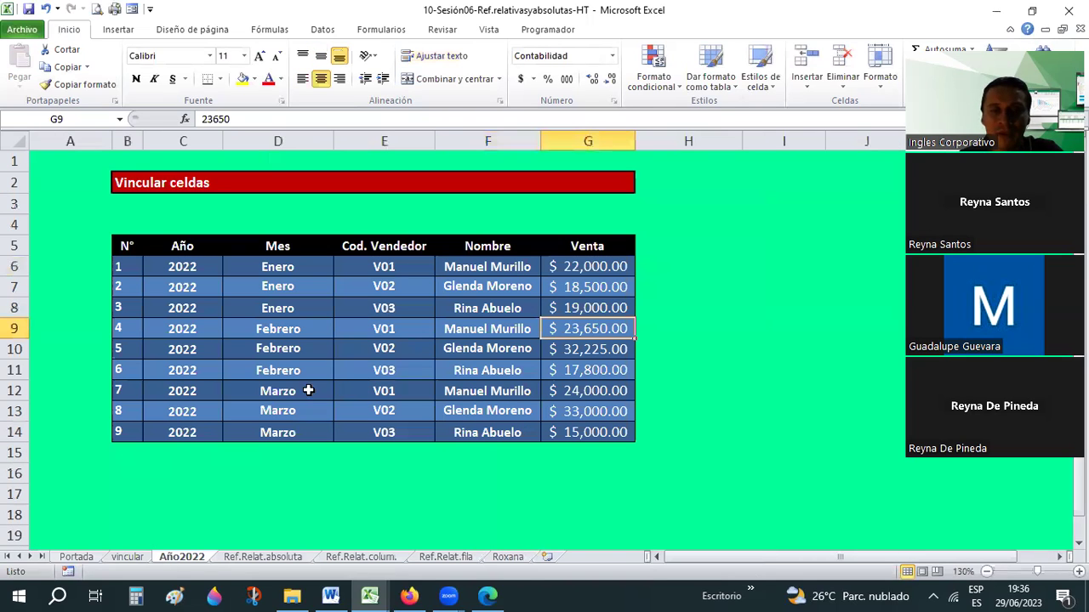
left_click(568, 394)
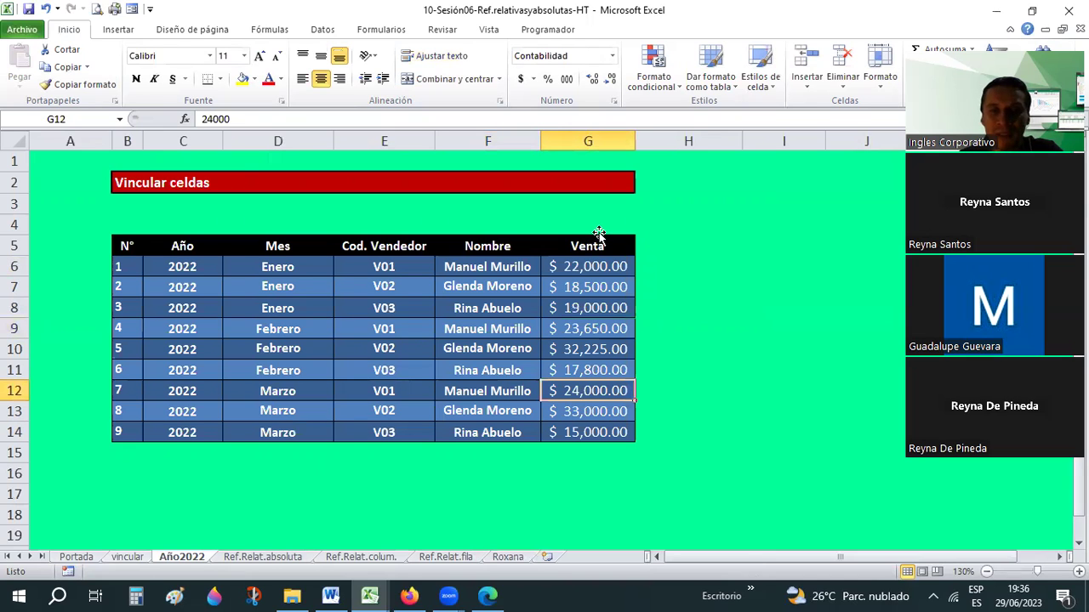
key("ctrl+Page_Up")
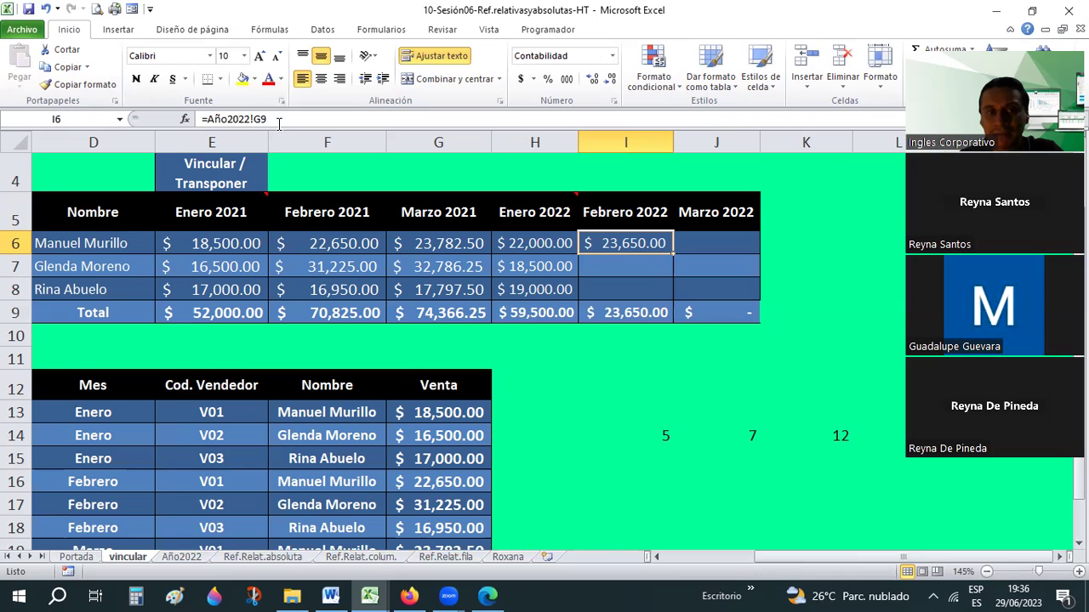
- Copy I6's formula text =Año2022!G9 from the formula bar for reuse in J6
left_click_drag(266, 119, 185, 117)
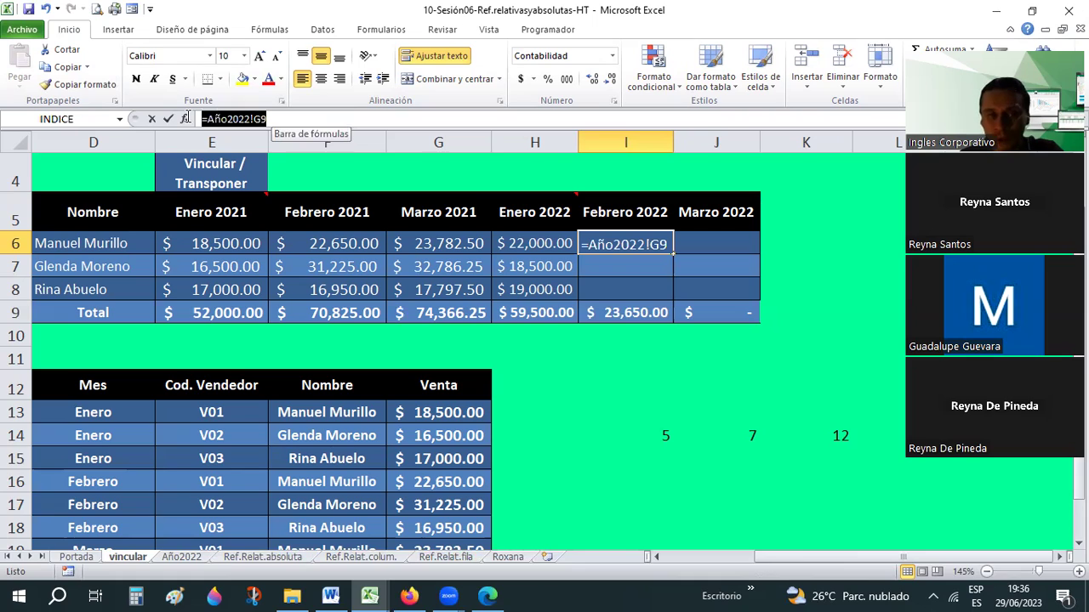
left_click(285, 120)
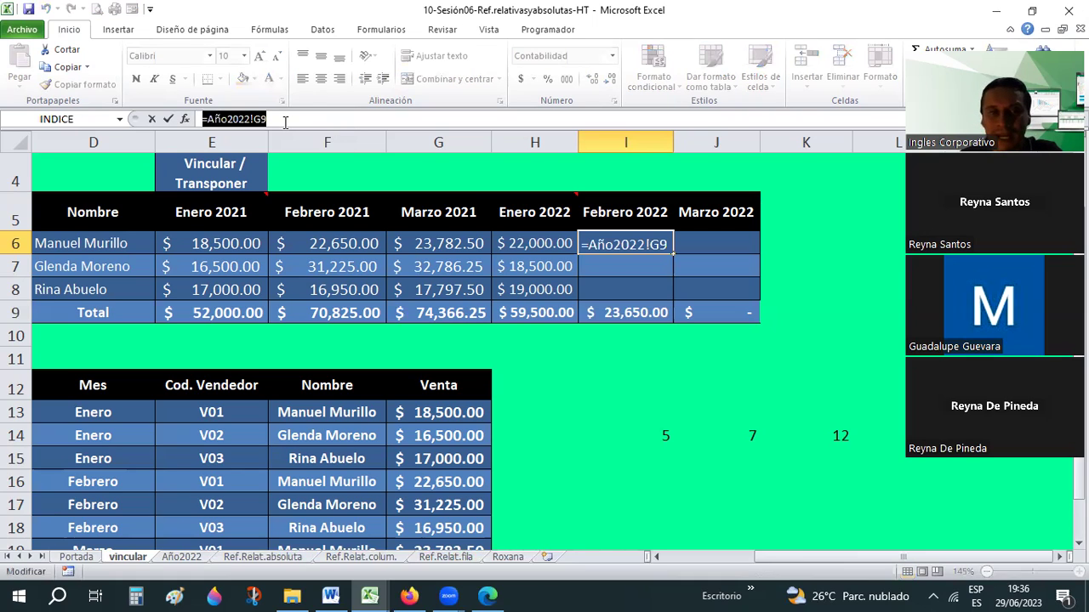
left_click(277, 120)
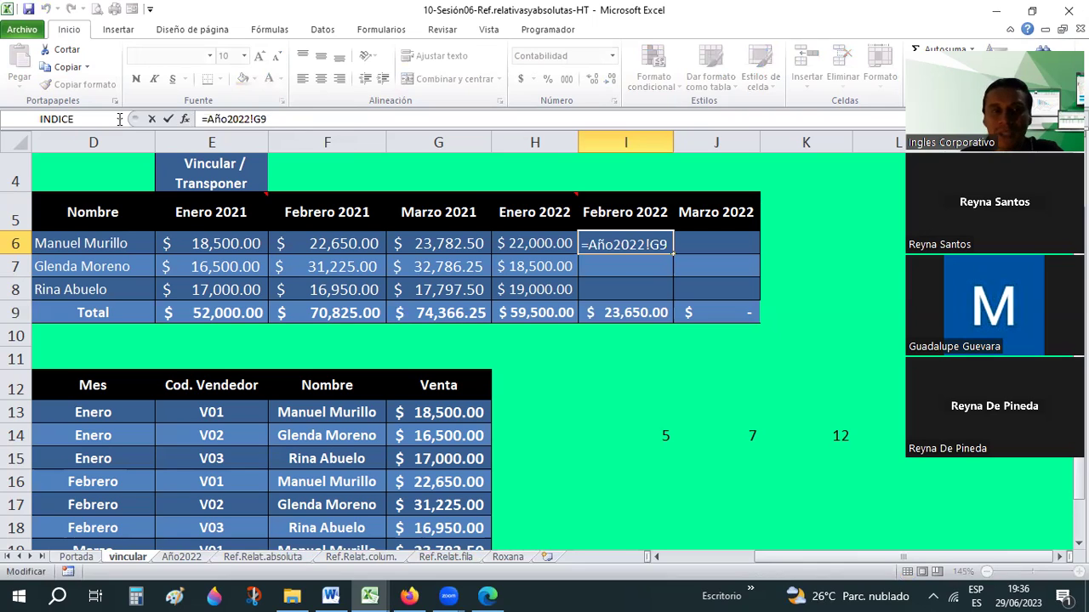
key("shift+Home")
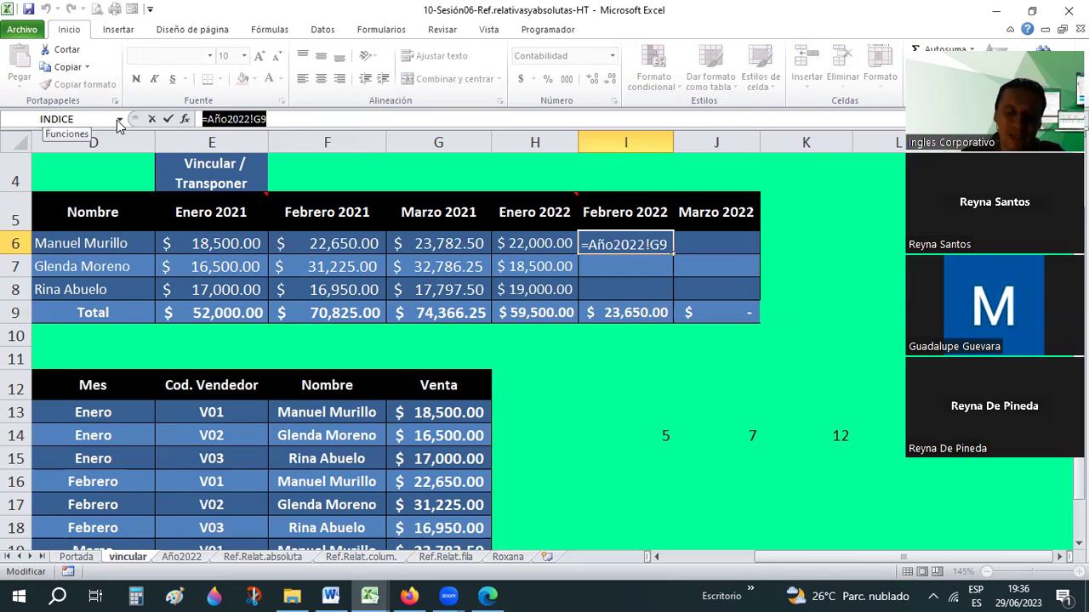
key("ctrl+c")
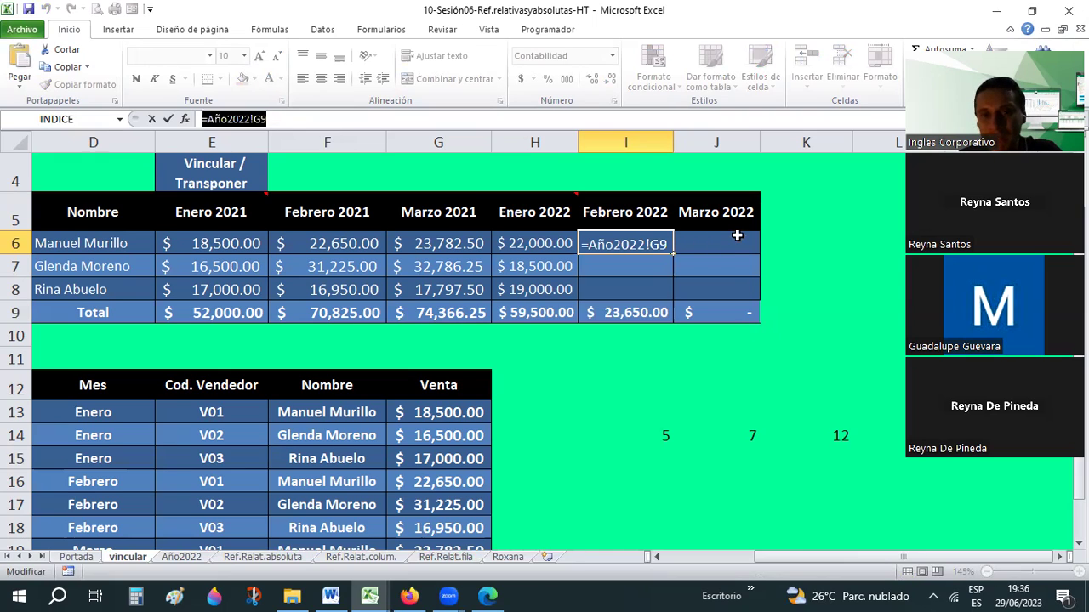
key("Escape")
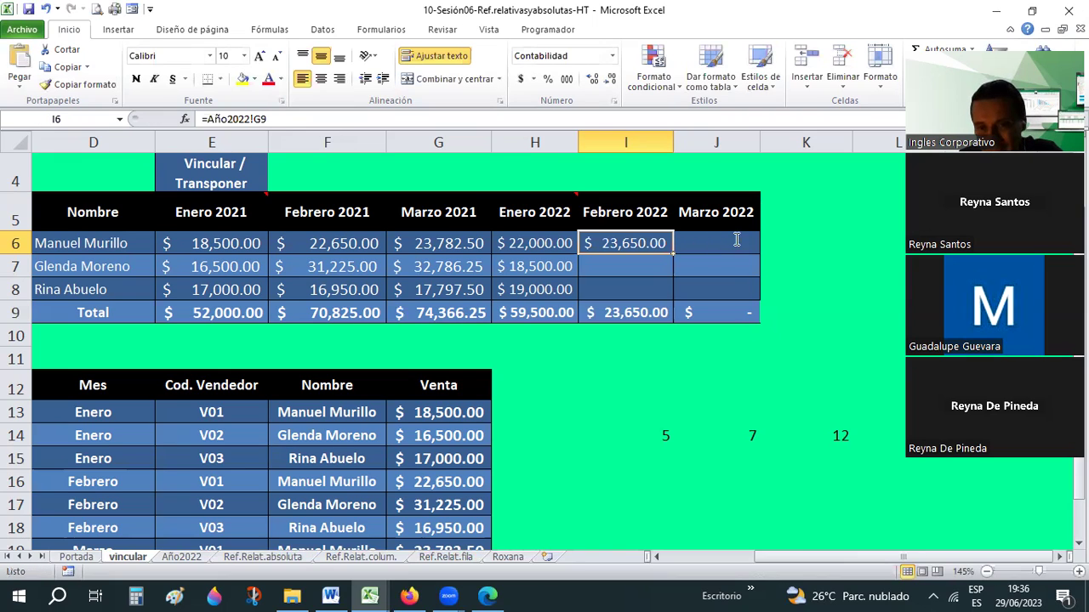
double_click(736, 240)
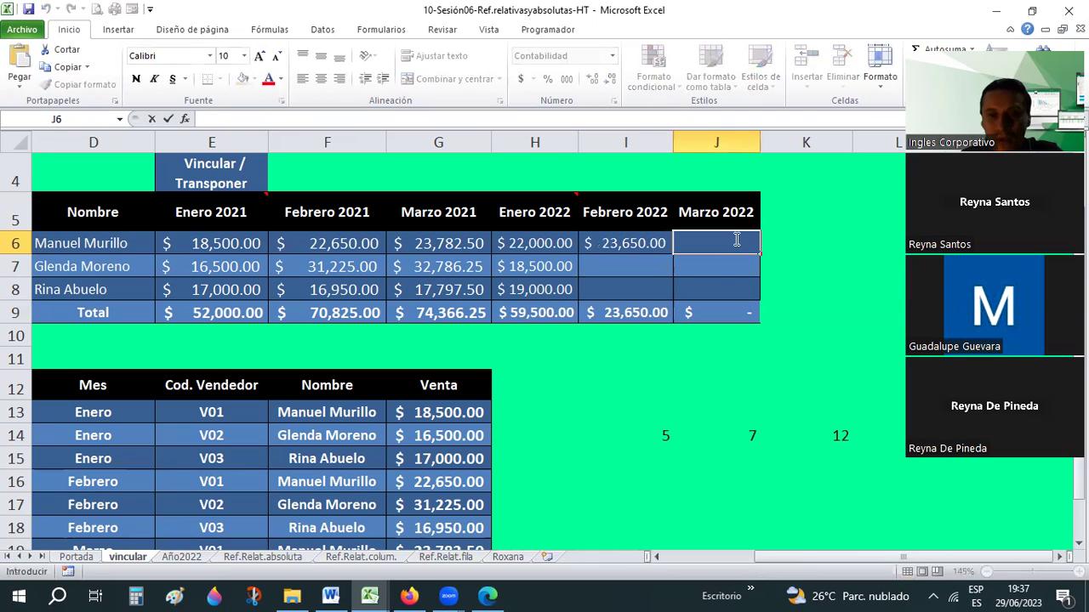
- Paste the link formula into J6 and change its reference from G9 to G12, showing $24,000.00
key("ctrl+v")
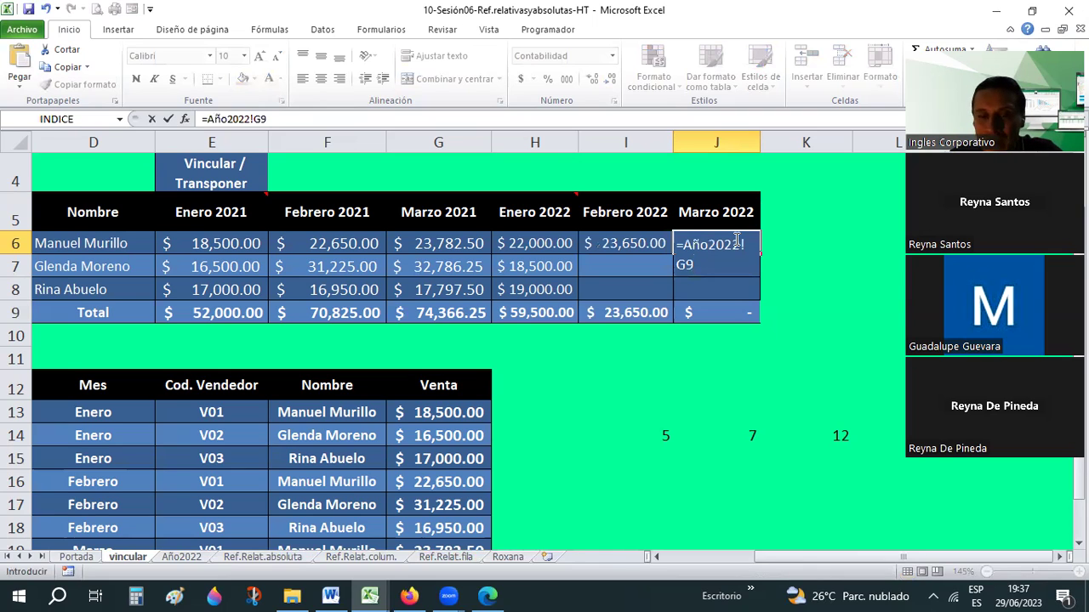
key("Return")
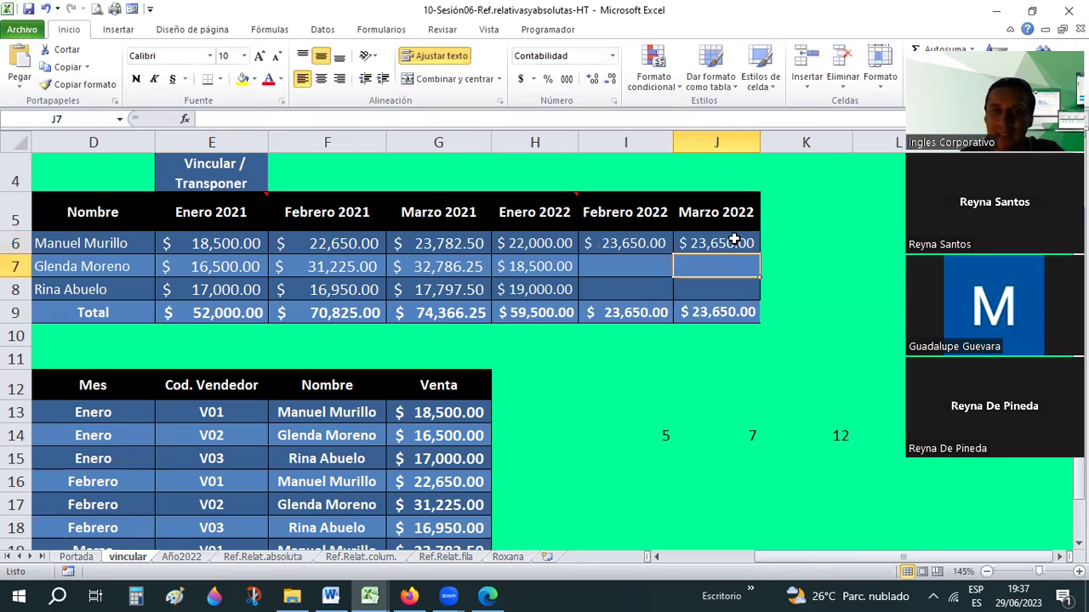
left_click(733, 240)
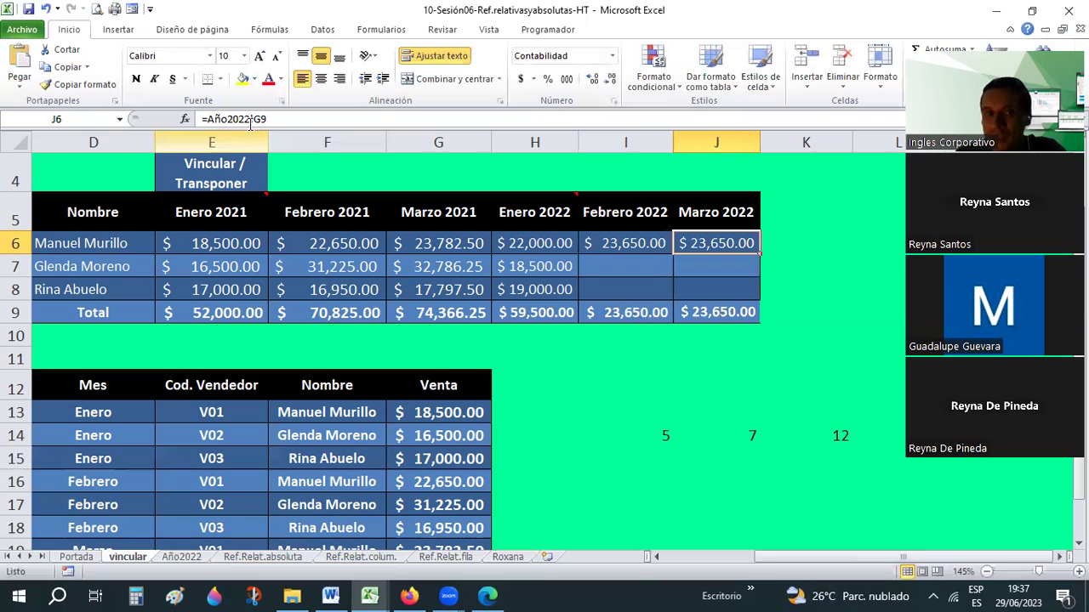
left_click(181, 557)
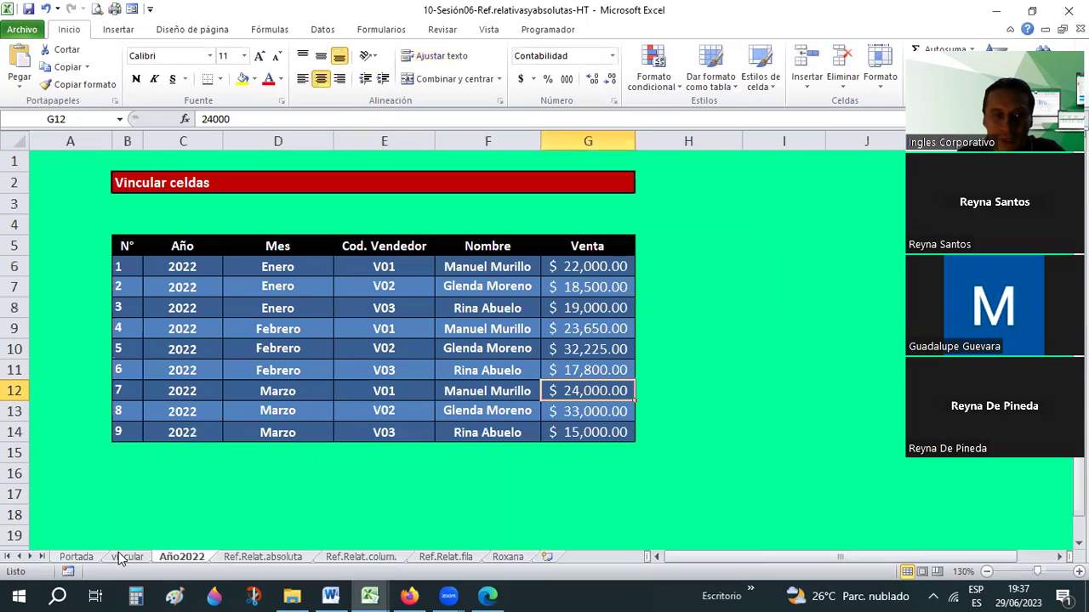
left_click(126, 557)
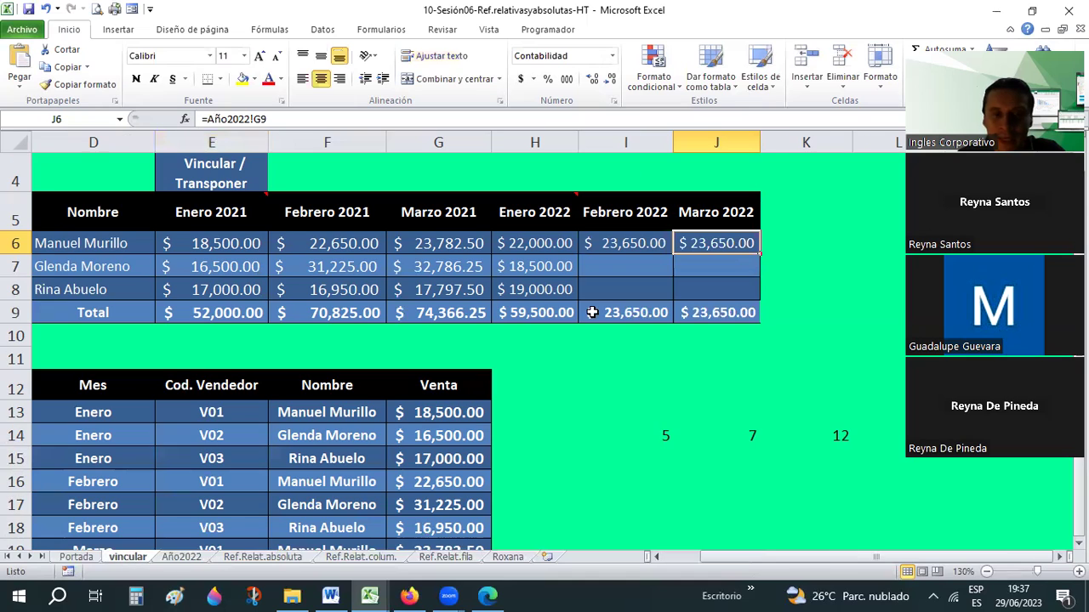
double_click(703, 243)
left_click(696, 264)
key("BackSpace")
type("12")
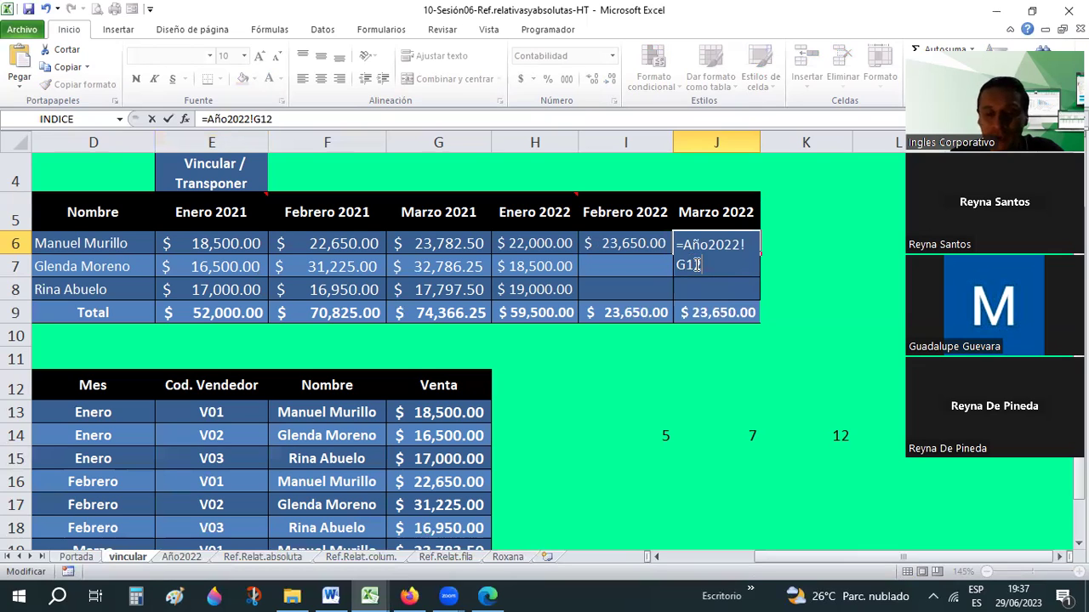
key("Return")
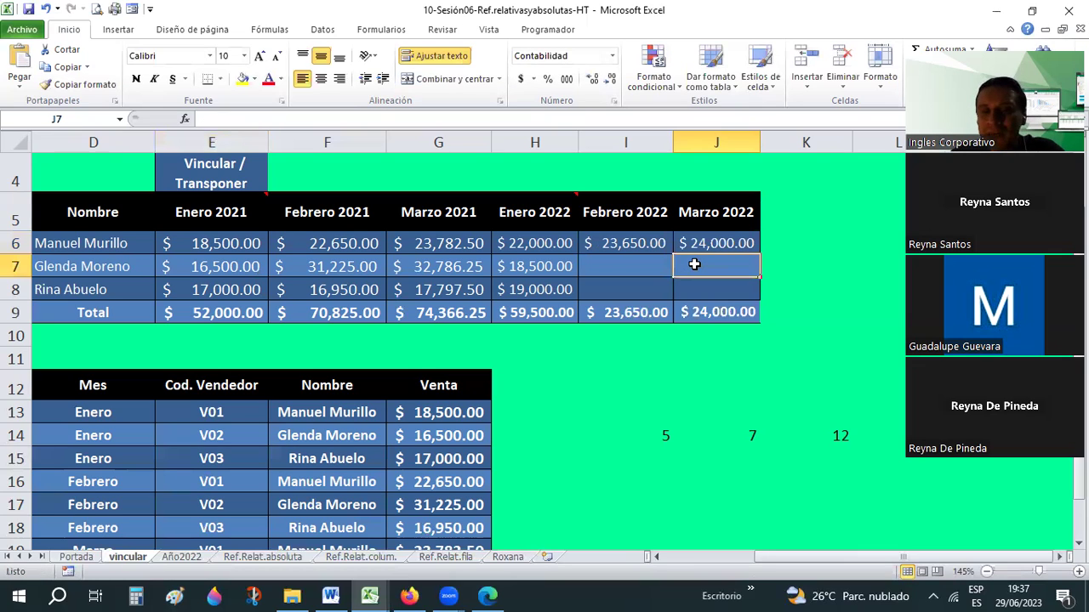
key("Up")
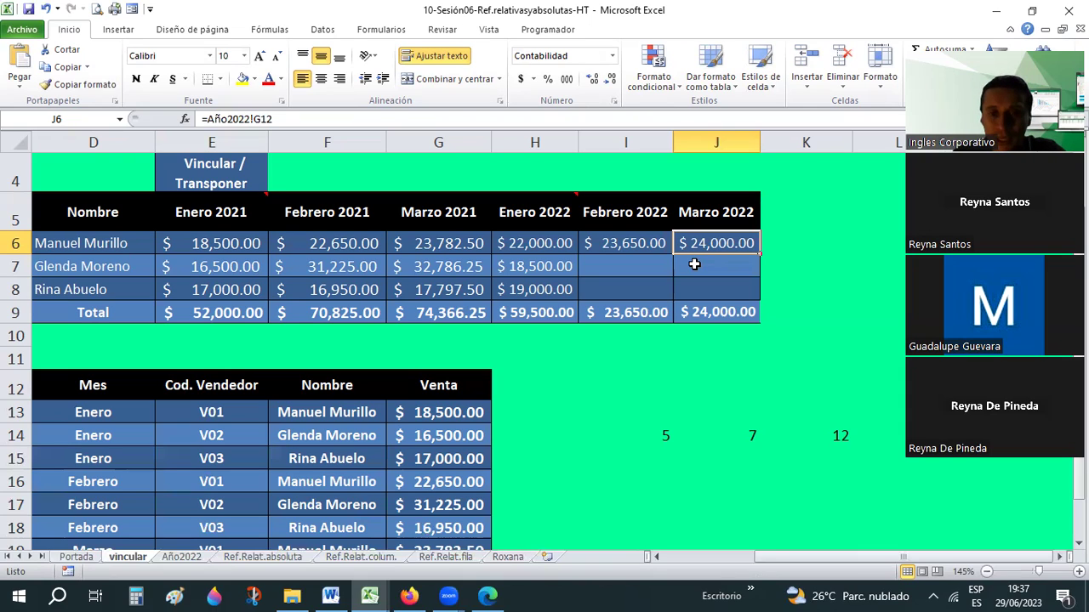
- Copy the I6:J6 link formulas into I7:J8 as formulas only, giving totals $73,675.00 and $72,000.00
key("shift+Left")
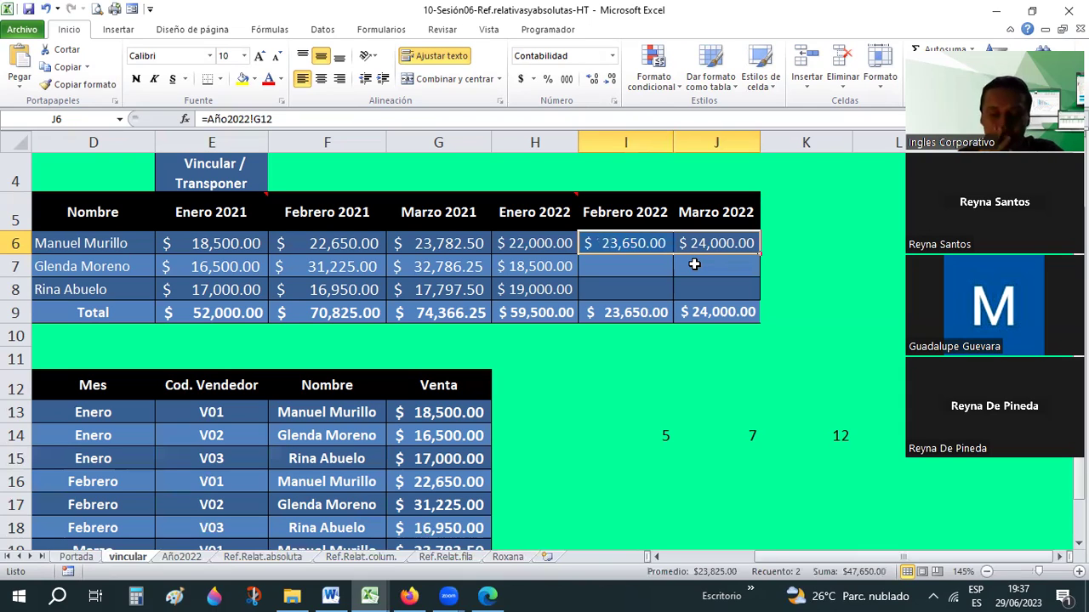
key("ctrl+c")
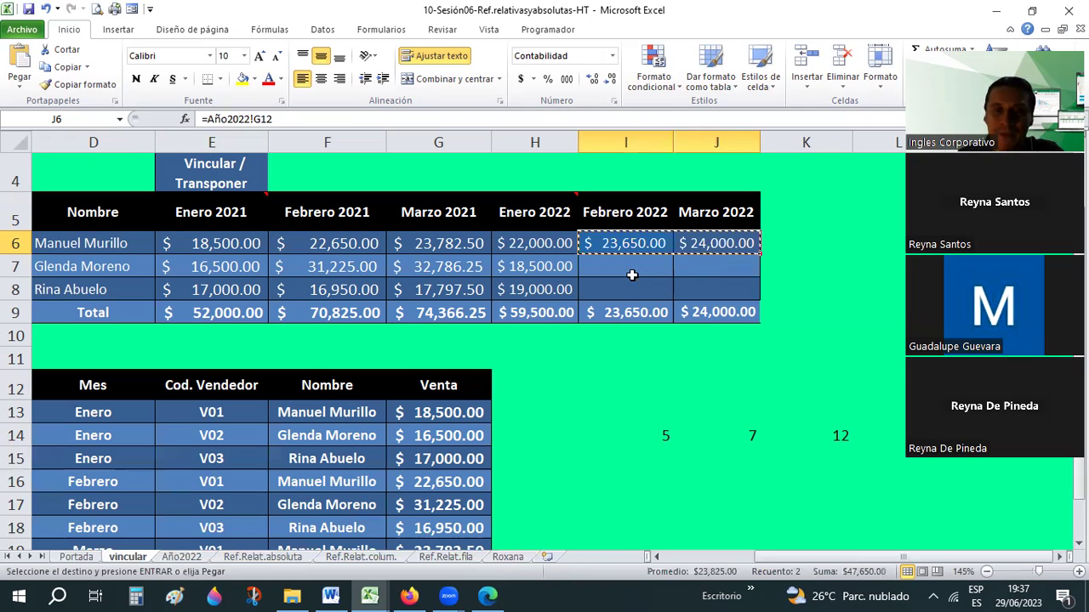
left_click_drag(617, 267, 688, 280)
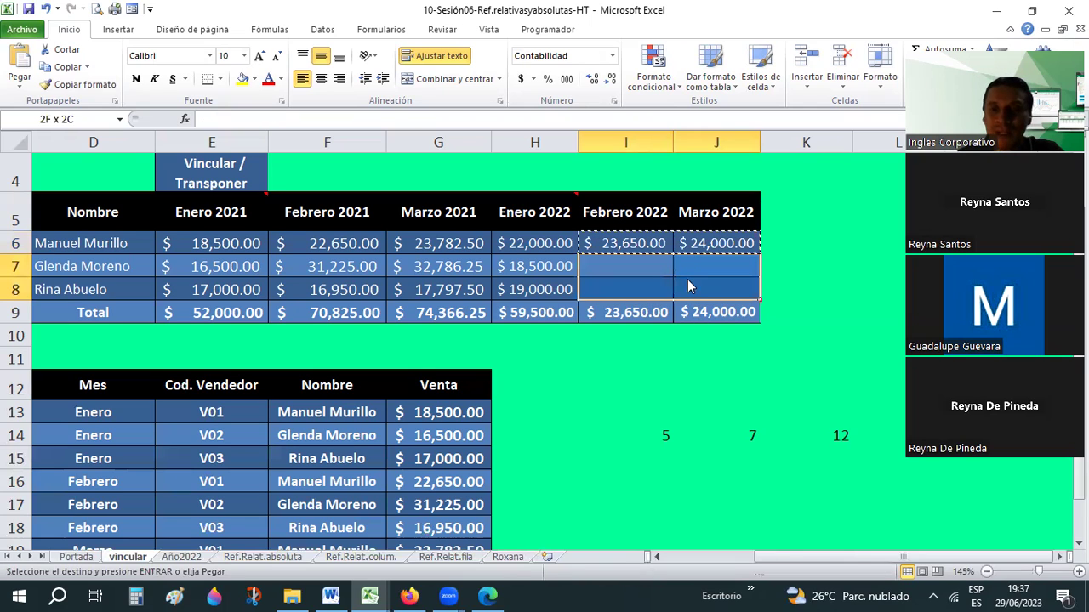
right_click(689, 281)
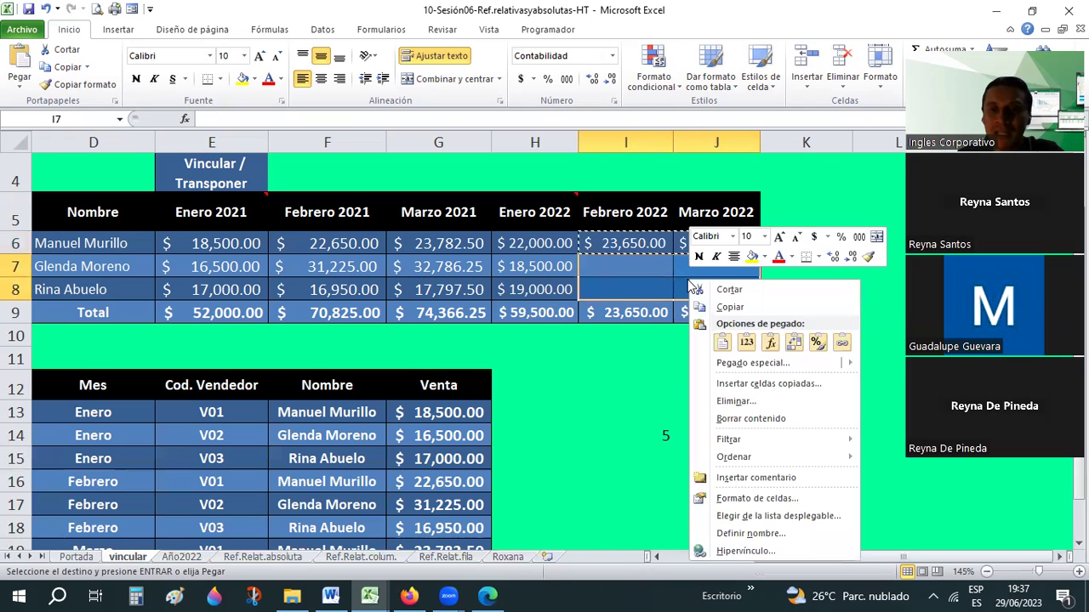
left_click(775, 346)
left_click(721, 385)
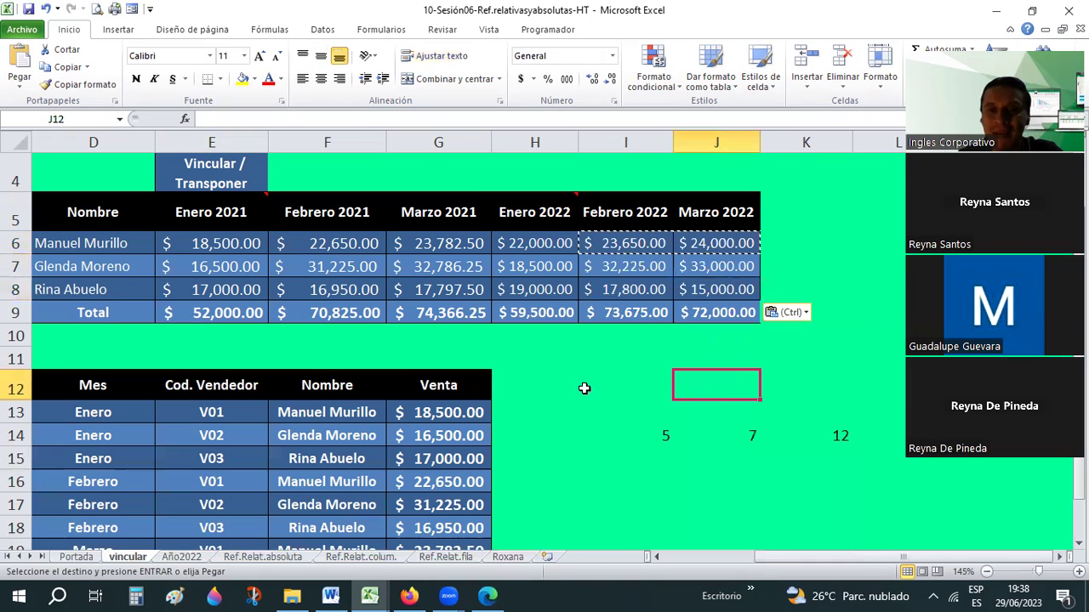
key("Escape")
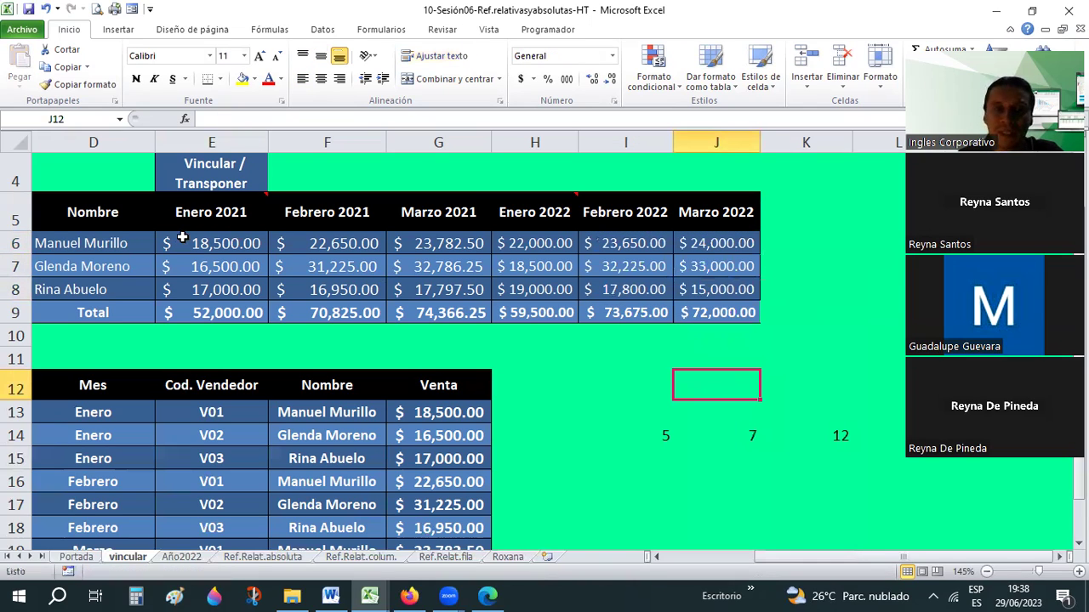
left_click(186, 411)
left_click(222, 238)
left_click_drag(223, 243, 406, 294)
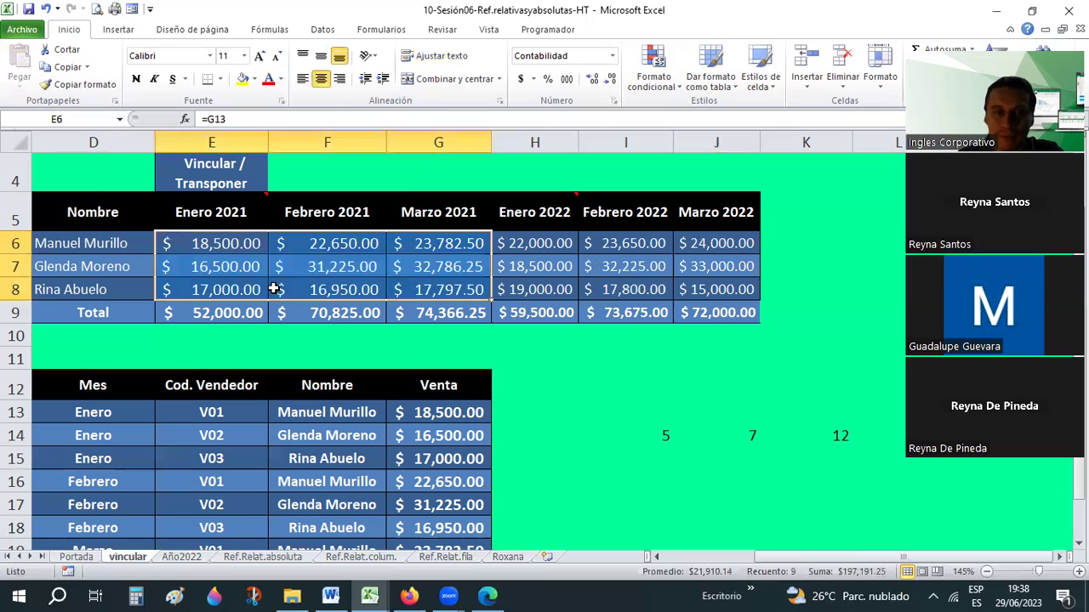
left_click(332, 250)
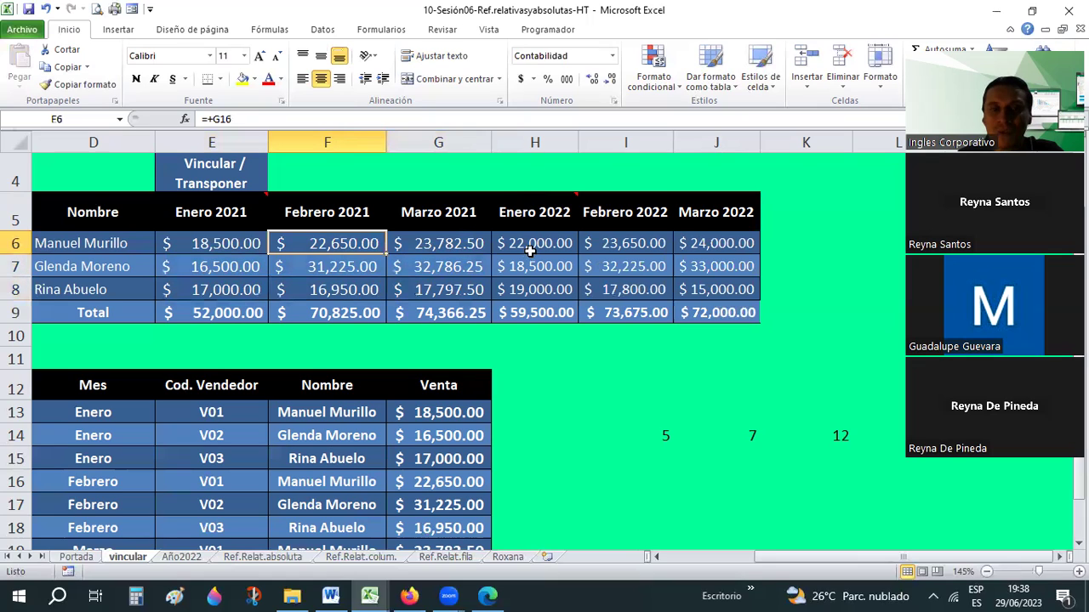
left_click_drag(536, 244, 715, 312)
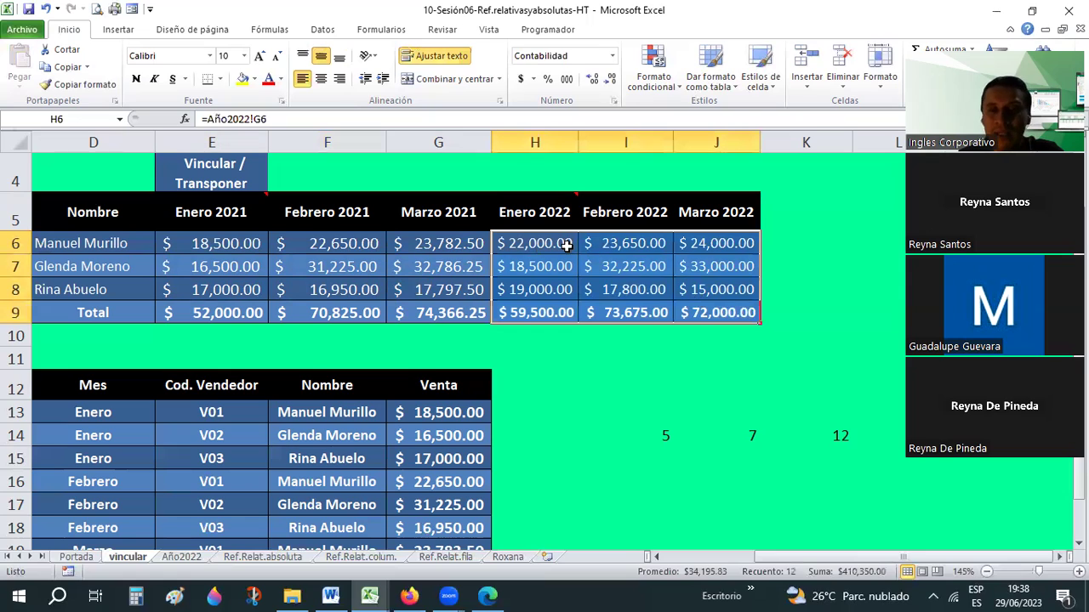
left_click(38, 7)
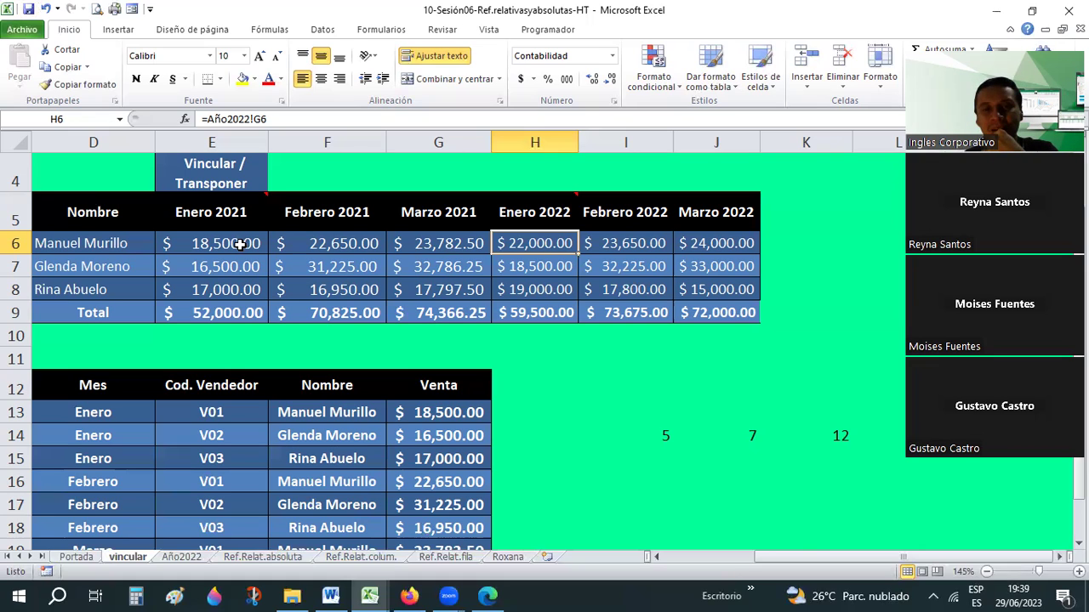
left_click(770, 224)
left_click(28, 8)
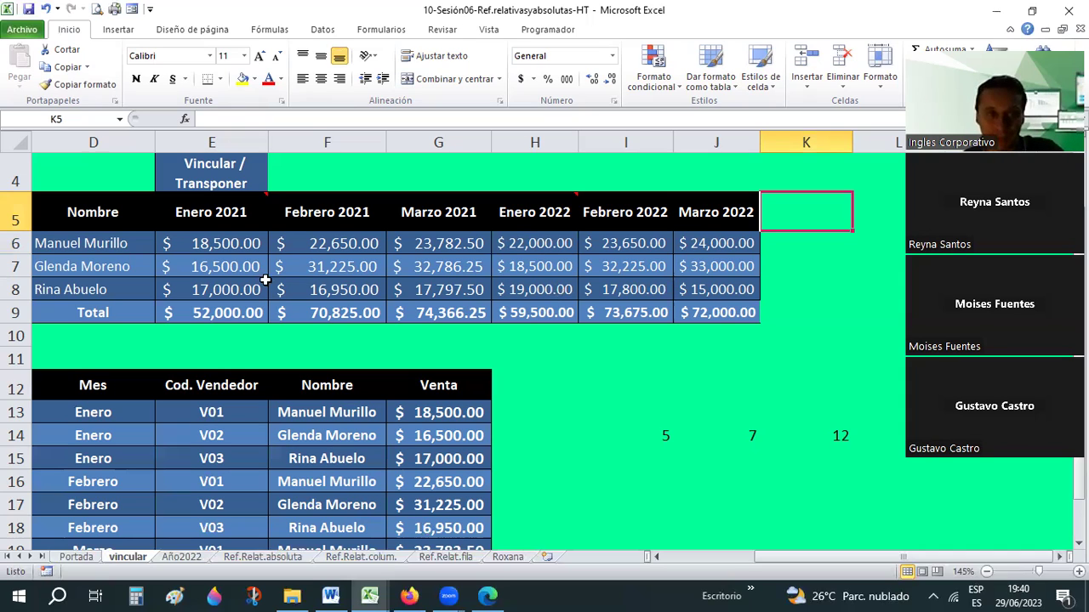
left_click(211, 245)
left_click(676, 247, "shift")
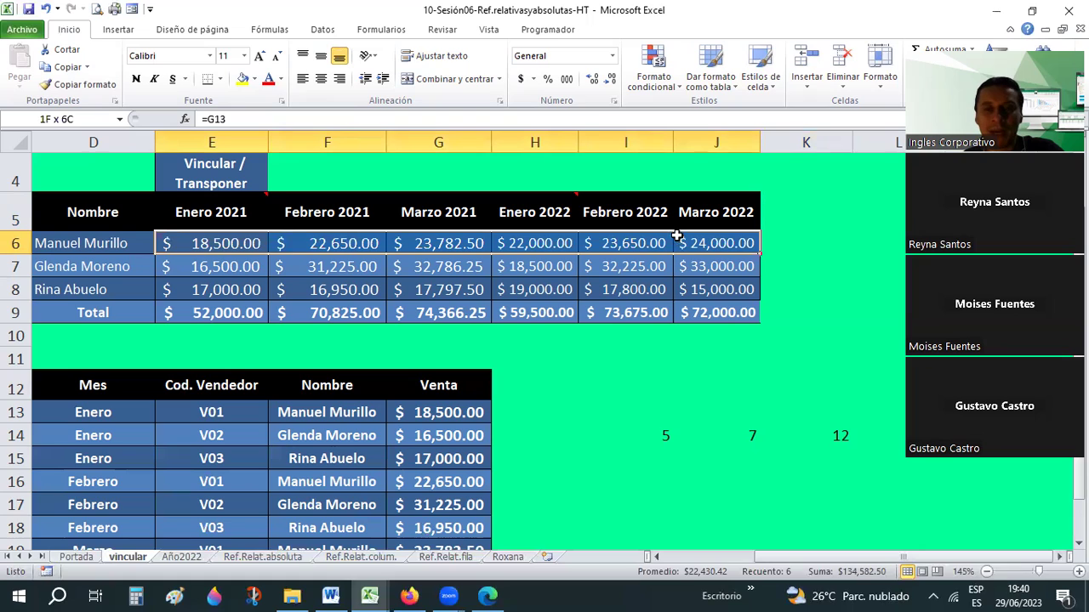
left_click(680, 245)
left_click(783, 244)
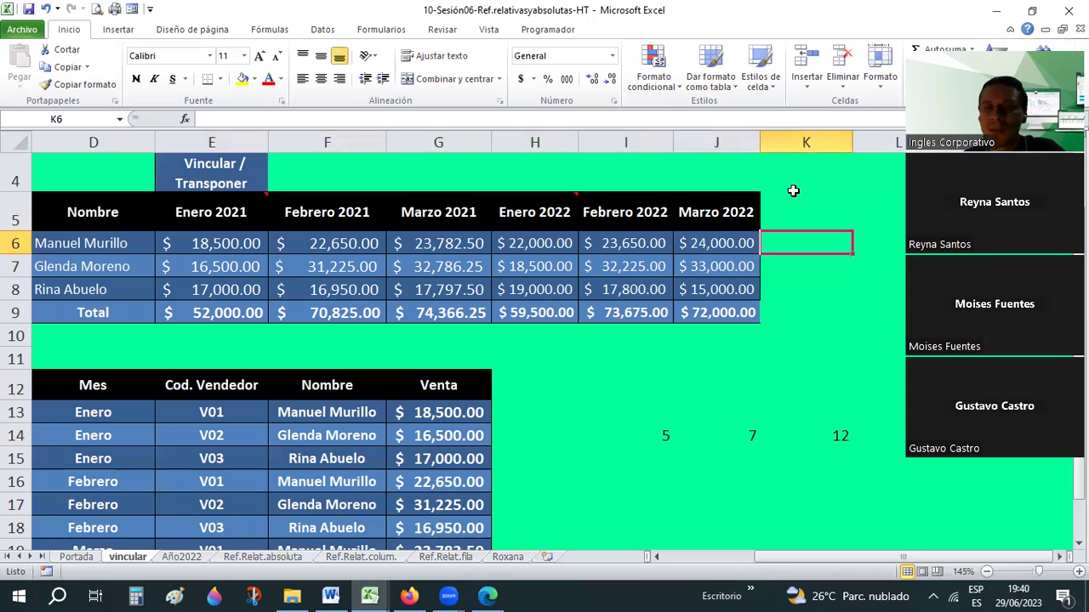
key("Up")
key("Up")
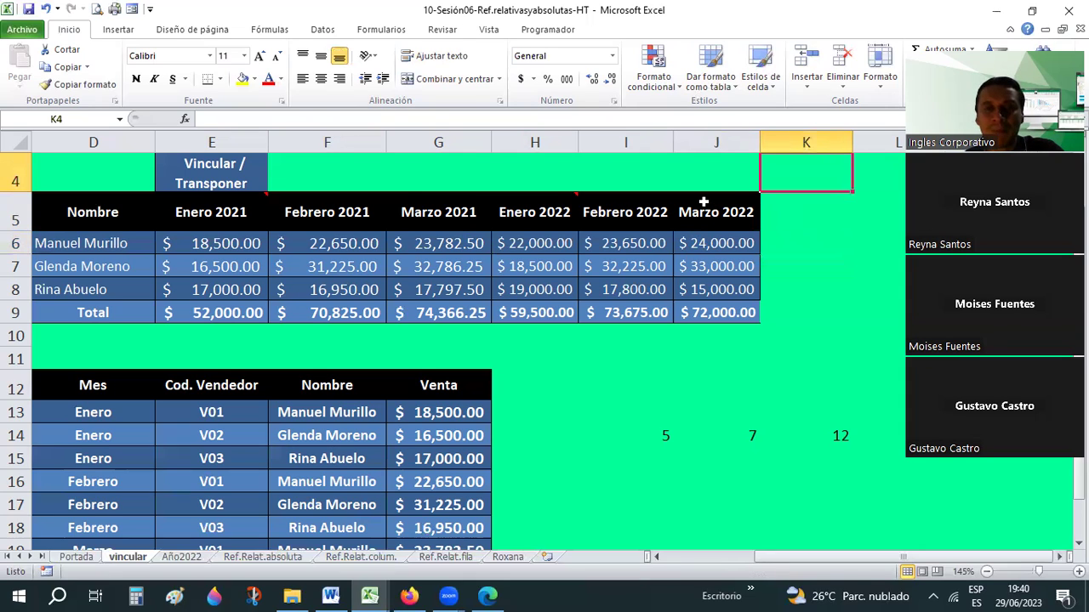
left_click_drag(705, 213, 703, 313)
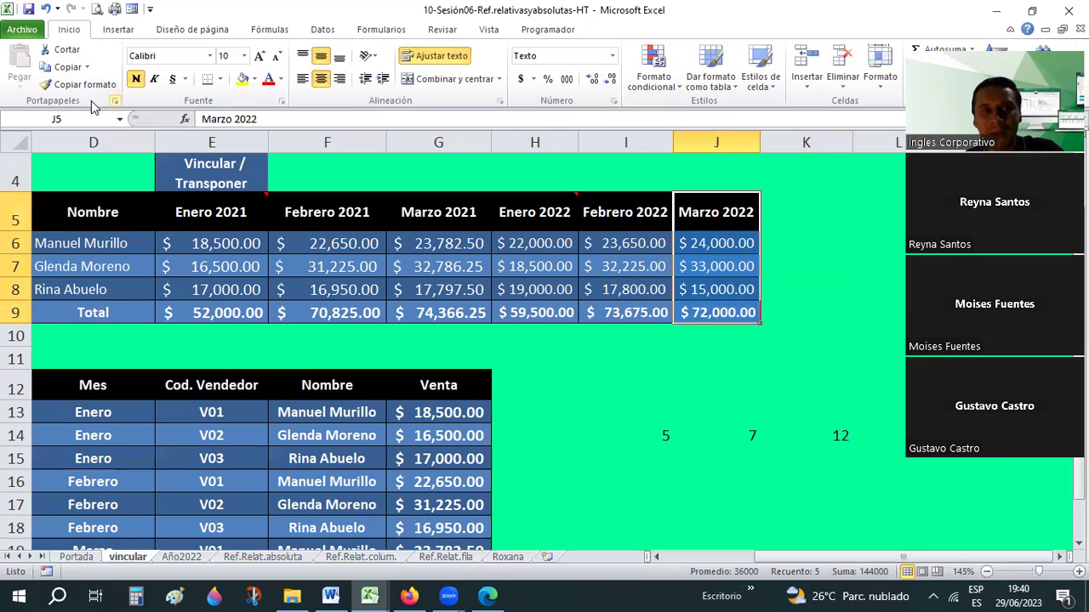
- Copy the Marzo 2022 column's formatting onto K5:K9 with Format Painter
left_click(90, 91)
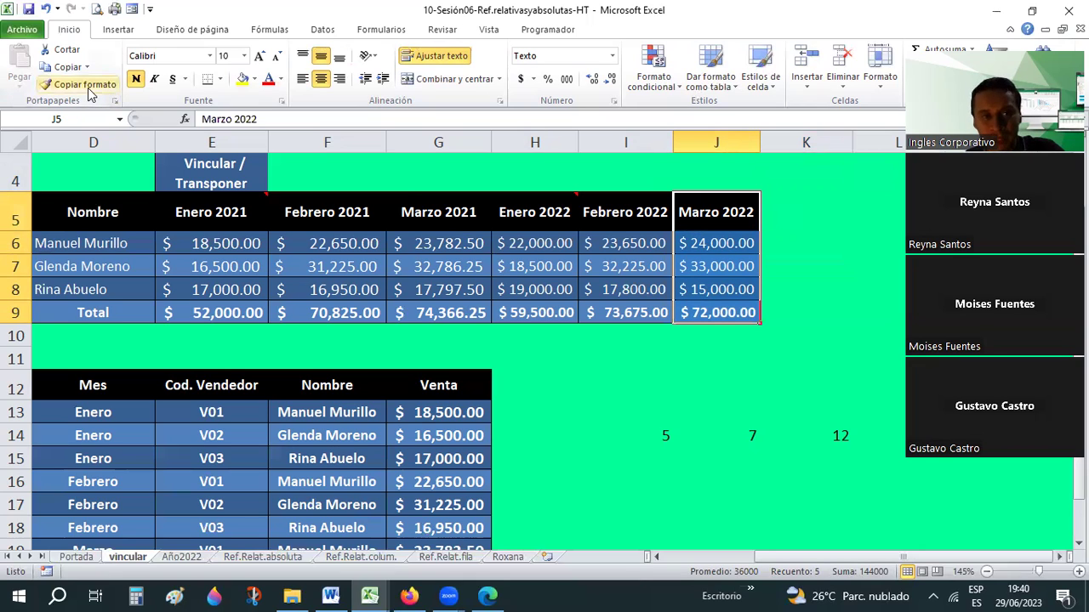
left_click(90, 88)
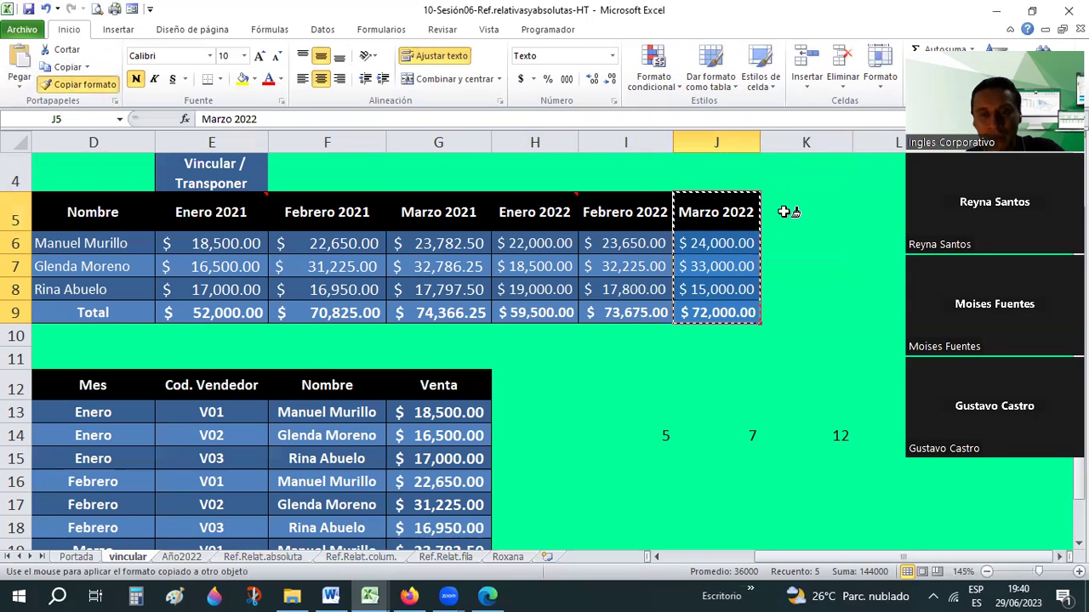
left_click(783, 212)
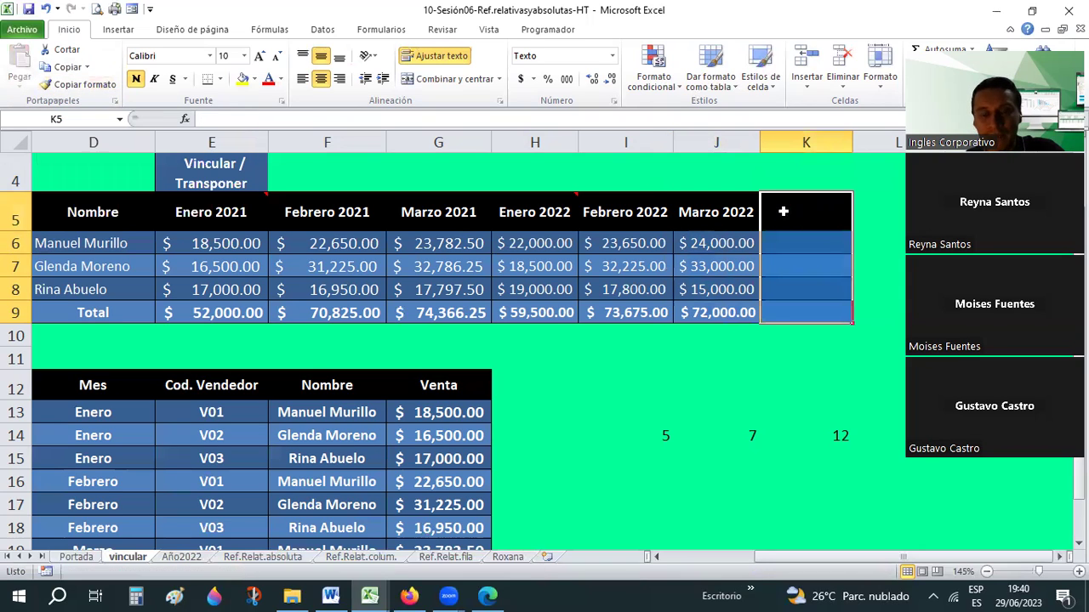
left_click(786, 358)
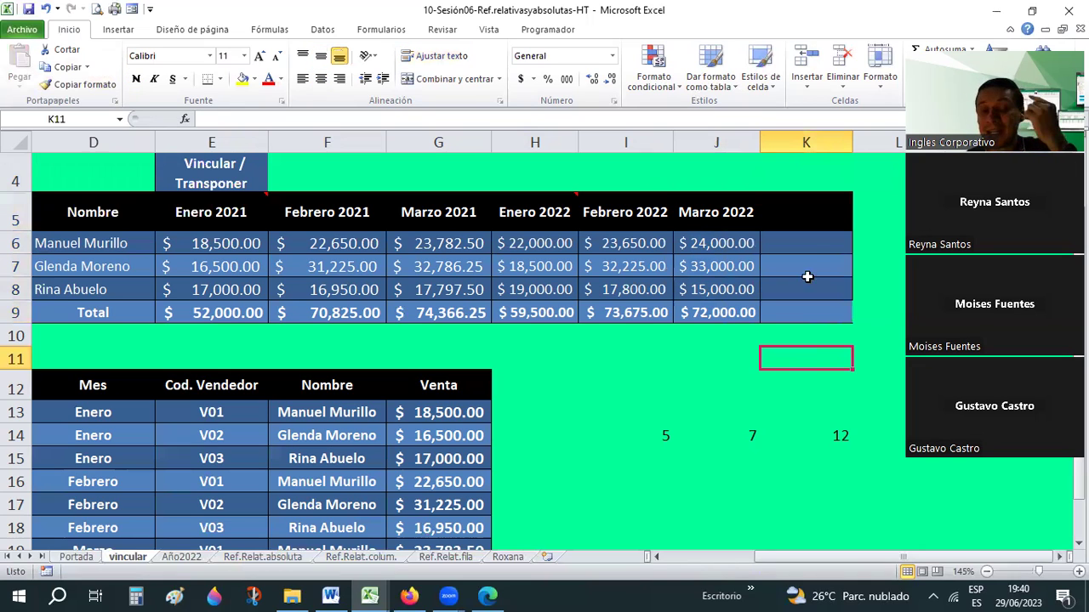
- Head column K 'Total / vendedor' and start an AutoSum of E6:J6 in K6
left_click(798, 214)
type("Total")
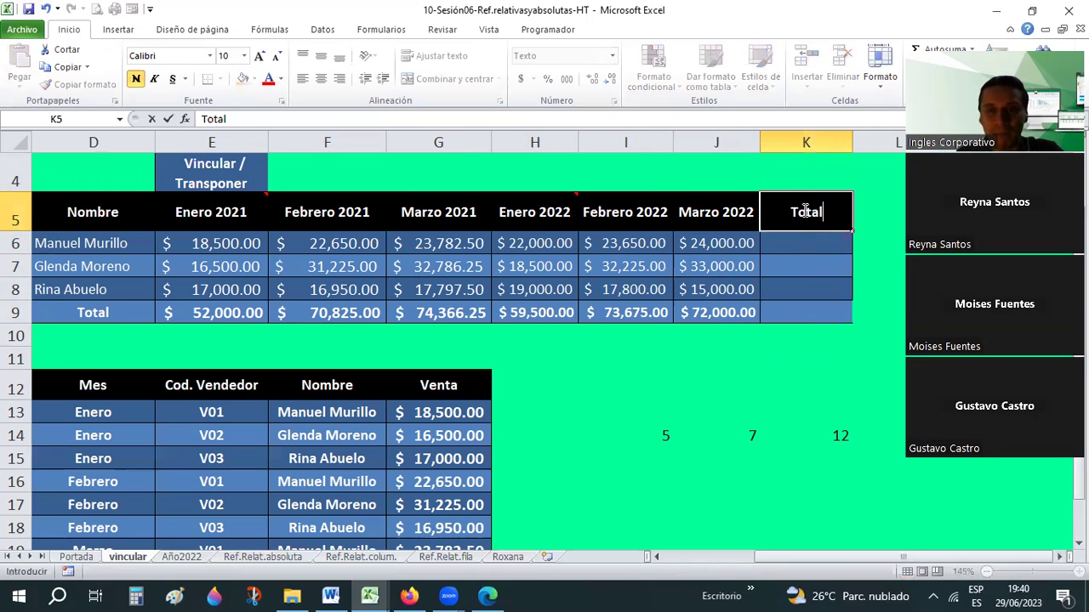
type(" / venderor")
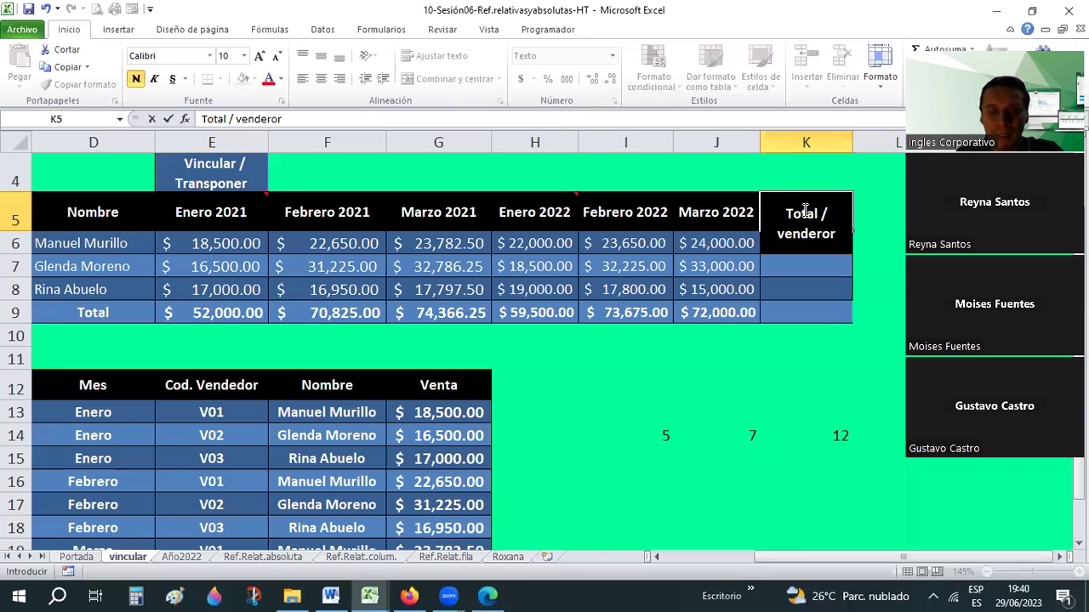
key("BackSpace")
key("BackSpace")
key("BackSpace")
type("dor")
key("Return")
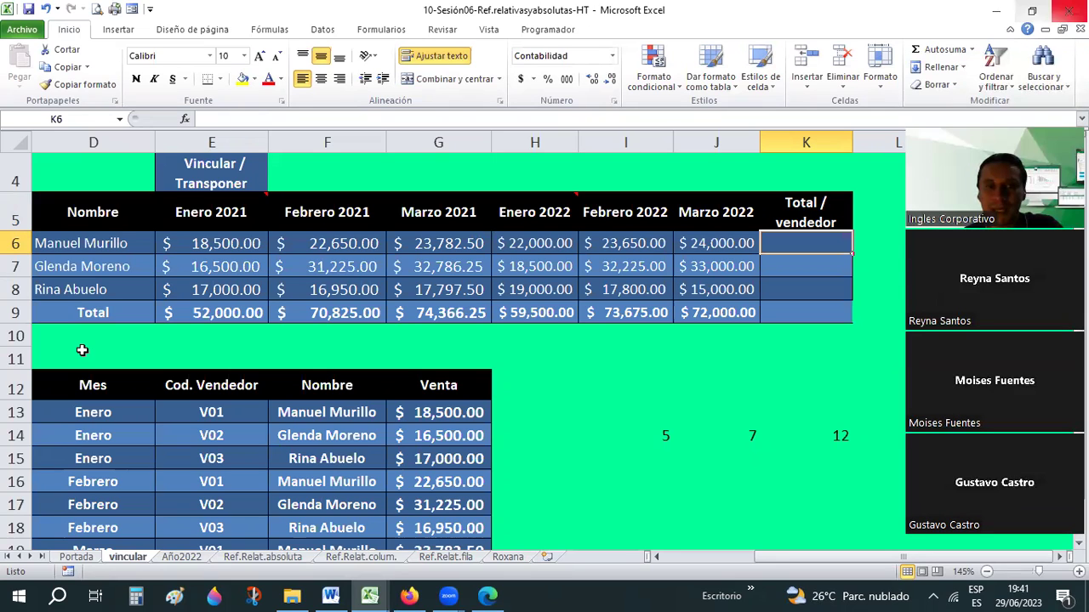
key("alt+equal")
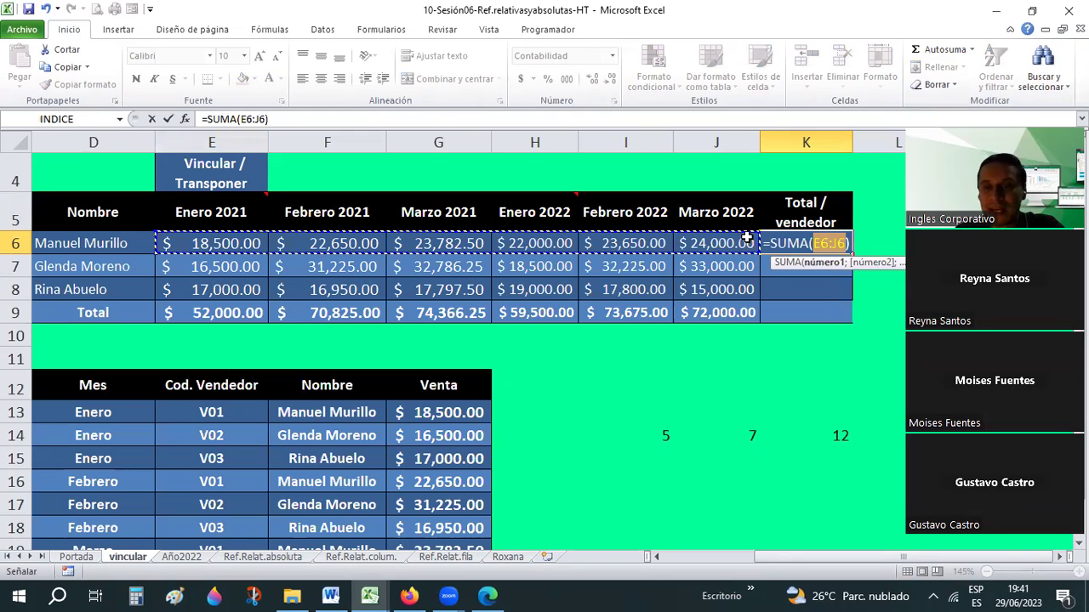
- Confirm =SUMA(E6:J6) in K6 for $134,582.50 and review row 6's formulas
key("ctrl+Return")
left_click(747, 242)
key("Left")
key("Left")
key("Left")
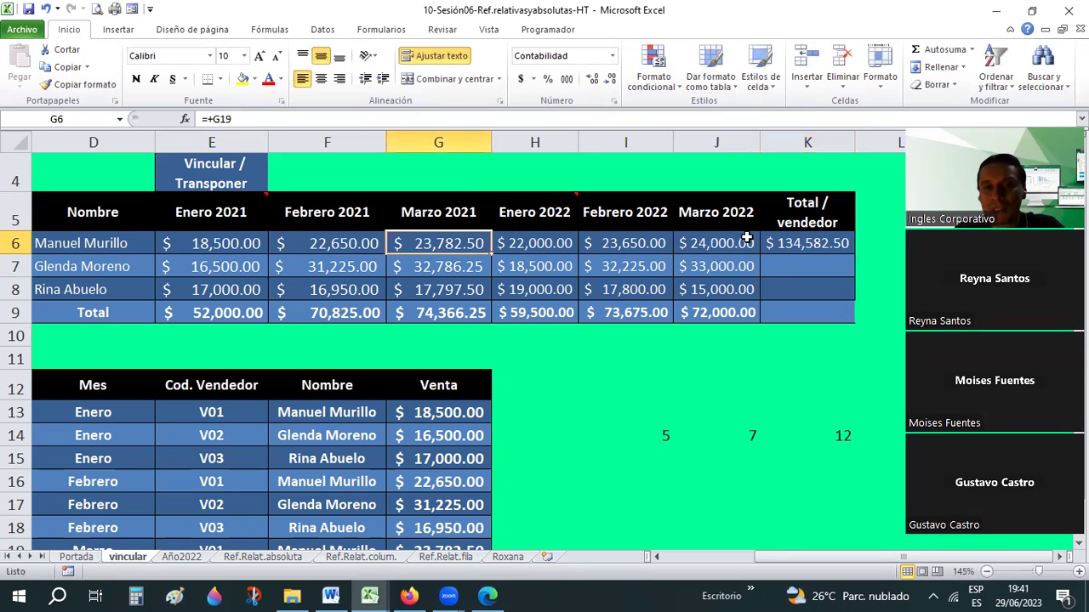
key("Right")
key("Right")
key("Right")
key("Left")
key("Right")
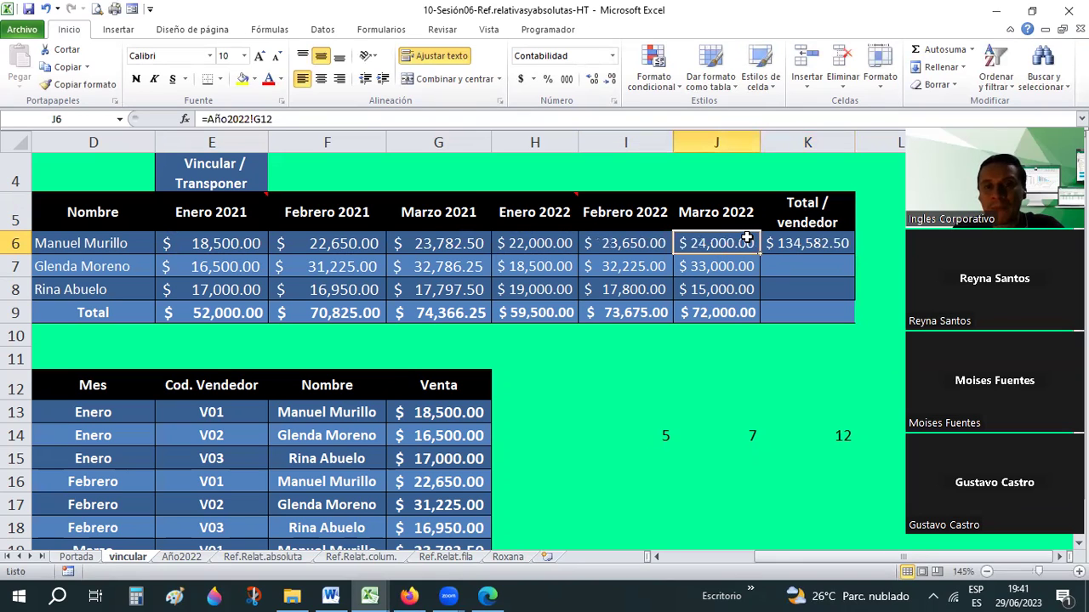
key("Right")
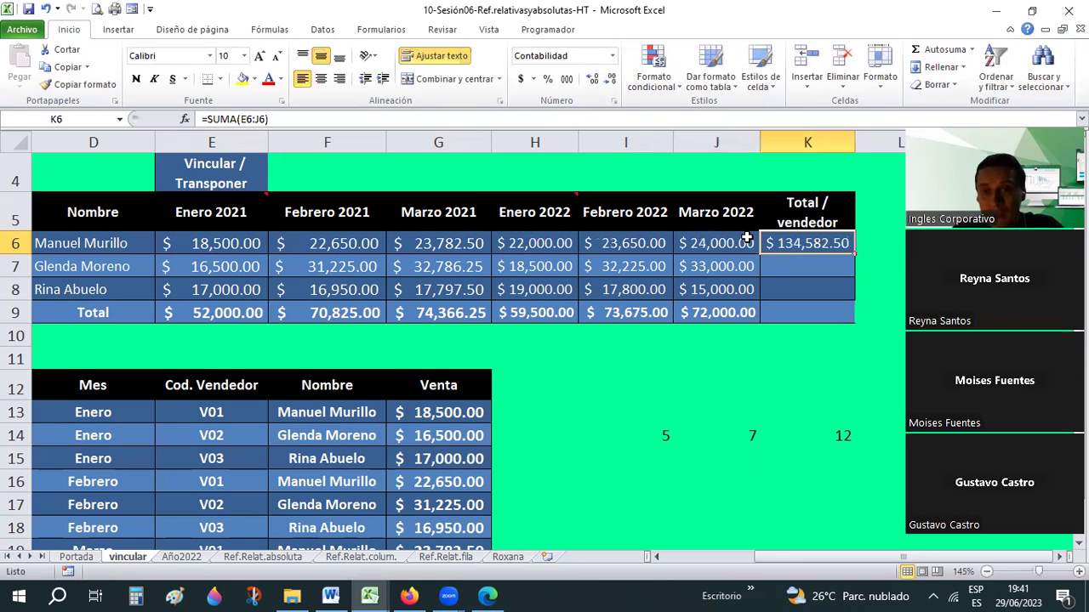
key("Down")
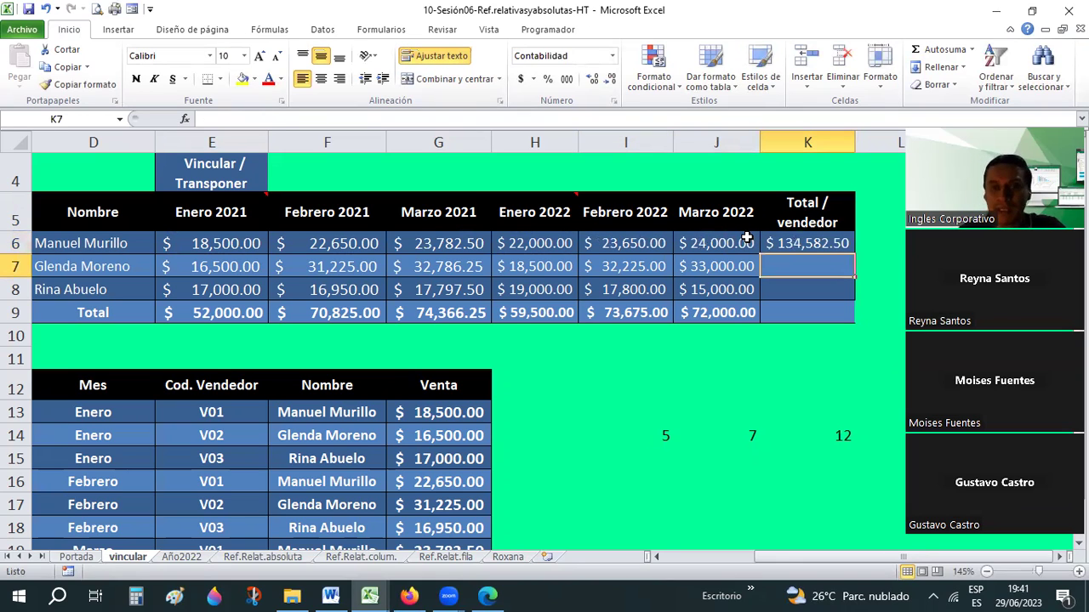
type("=")
left_click(232, 267)
type("+")
left_click(314, 266)
type("+")
left_click(452, 266)
type("+")
left_click(536, 266)
type("+")
left_click(604, 266)
type("+")
left_click(704, 266)
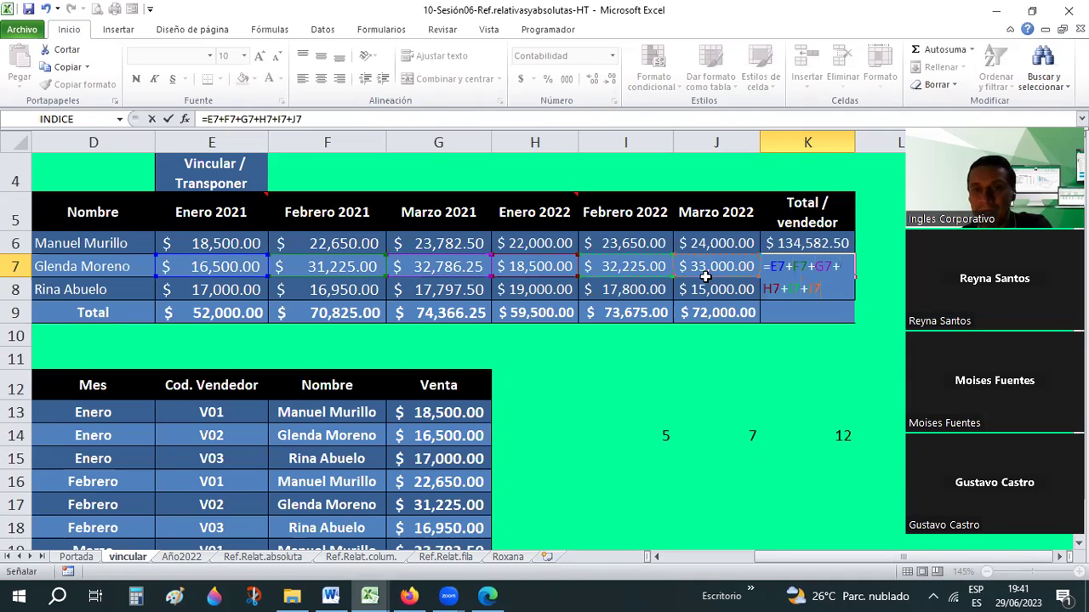
key("Return")
- Compare K7's cell-by-cell addition formula with K6's SUMA formula
key("Up")
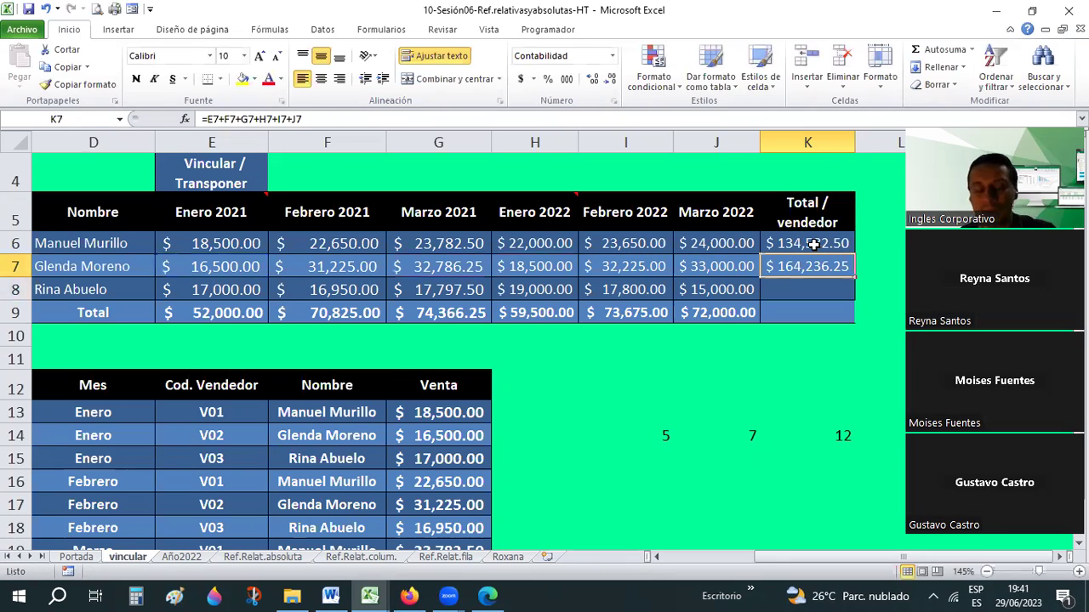
left_click(813, 244)
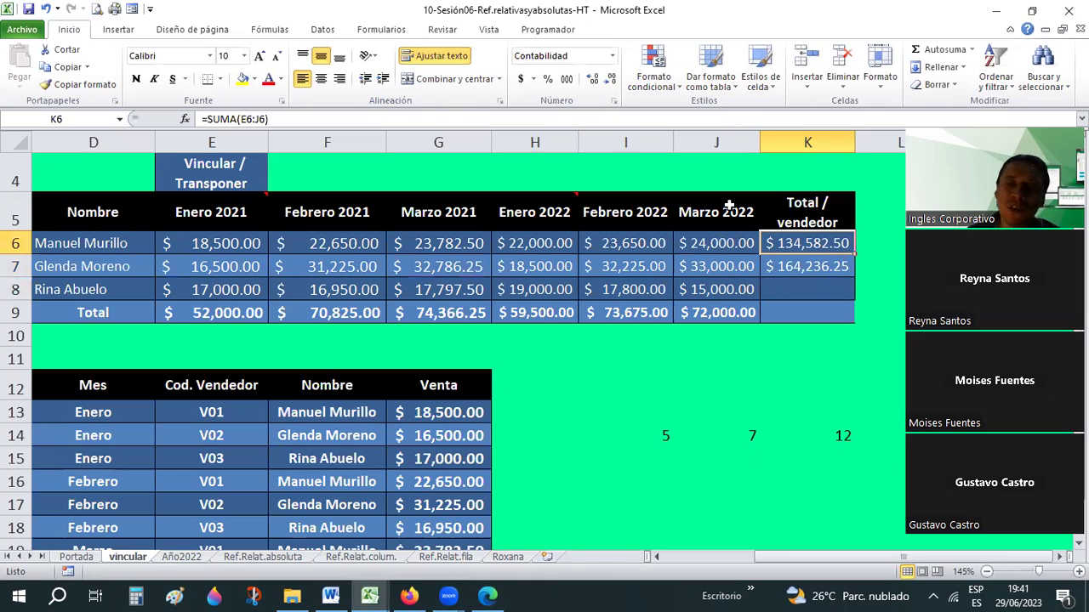
left_click(803, 269)
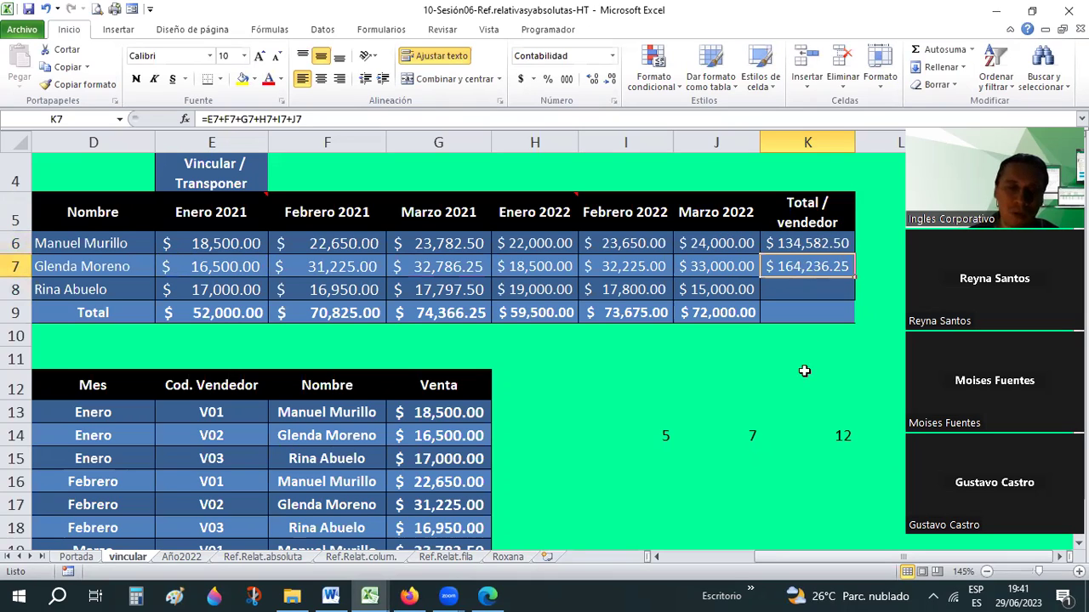
- Copy the K7 total formula into K8:K9, giving $103,547.50 and $402,366.25
right_click(808, 265)
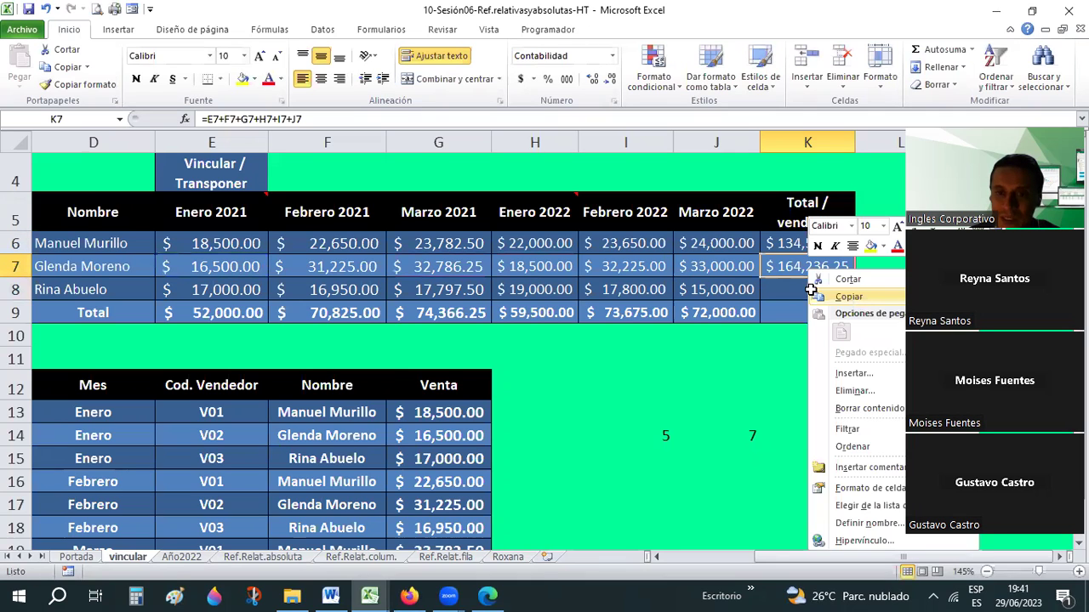
left_click(812, 289)
left_click_drag(808, 290, 809, 309)
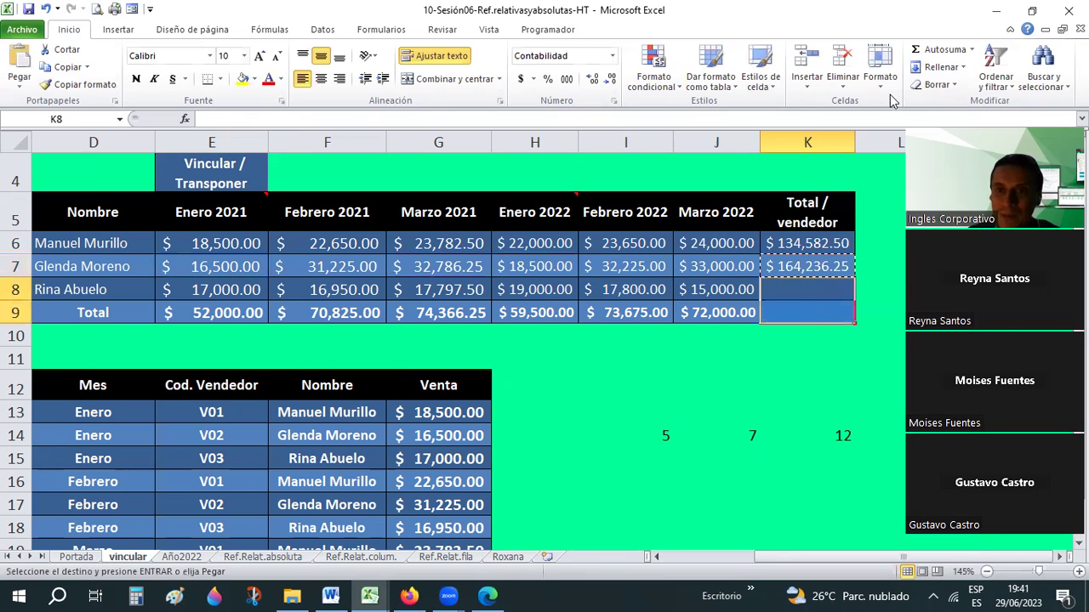
right_click(810, 316)
left_click(763, 384)
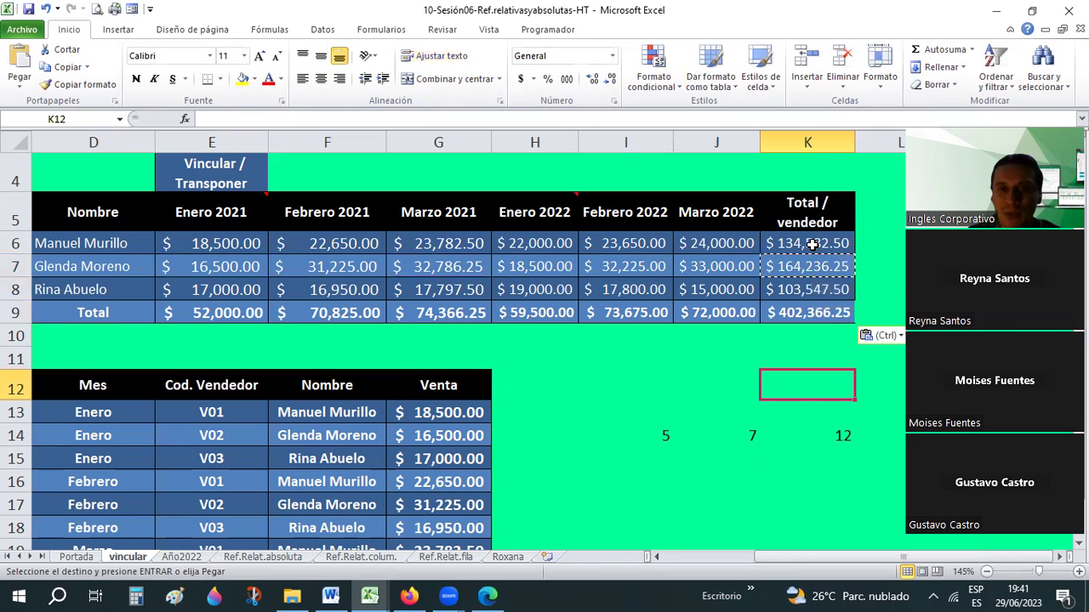
- Check the K6–K9 total formulas and clear the copy marquee and paste options
left_click(812, 244)
left_click(798, 274)
left_click(798, 289)
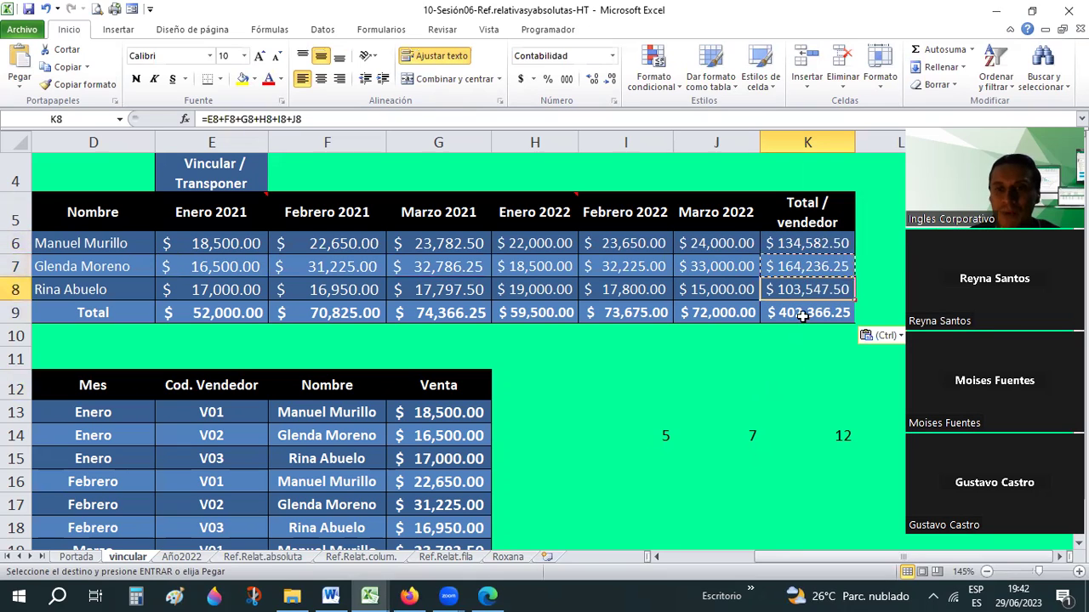
left_click(821, 322)
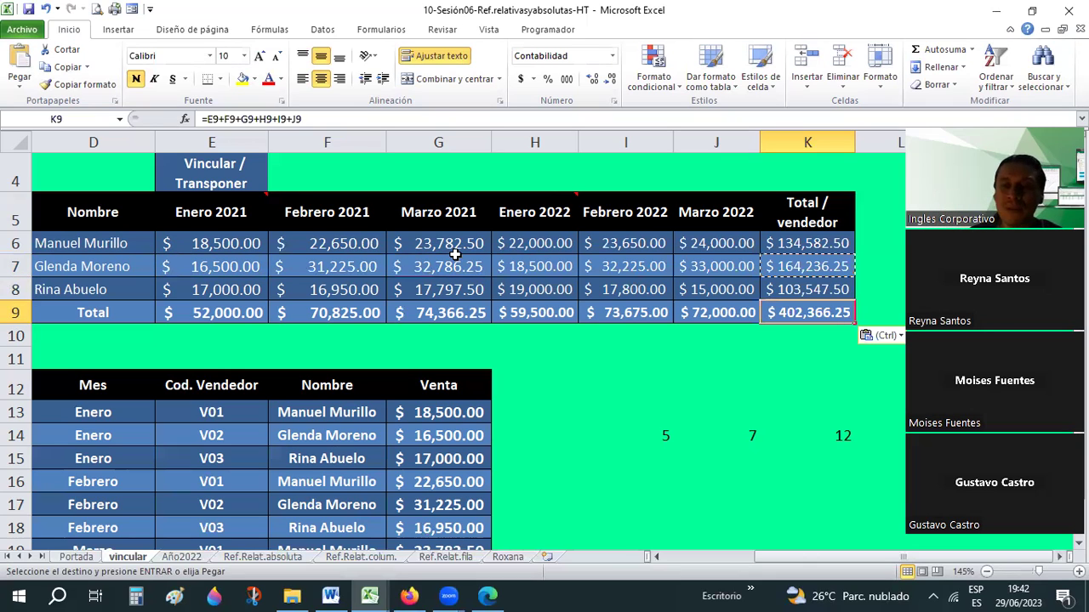
key("Right")
key("Up")
left_click(793, 290, "shift")
key("Escape")
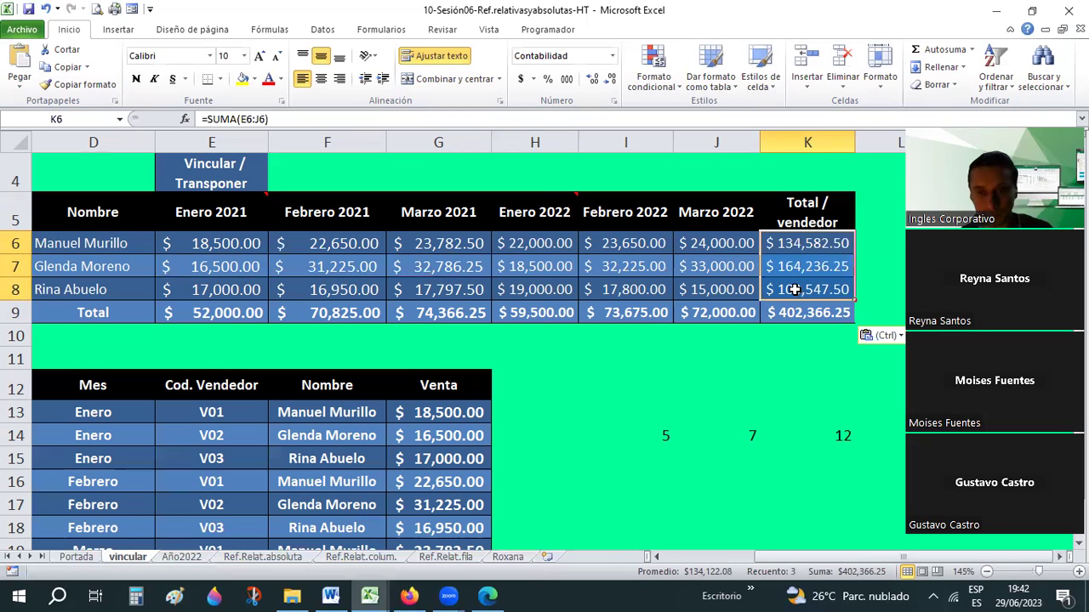
key("Escape")
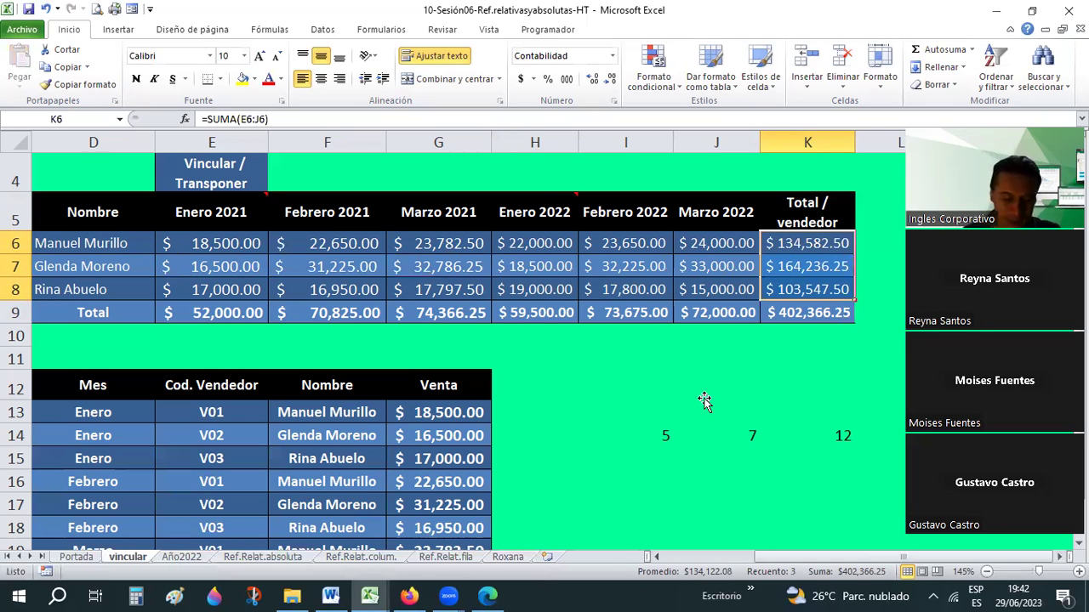
left_click(704, 400)
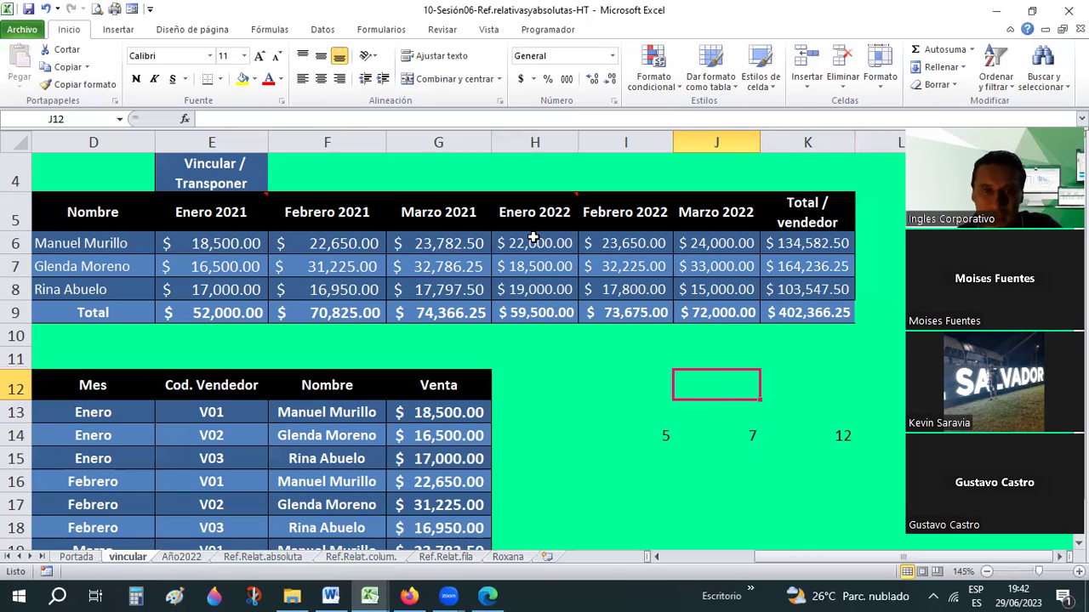
left_click(457, 247)
key("ctrl+c")
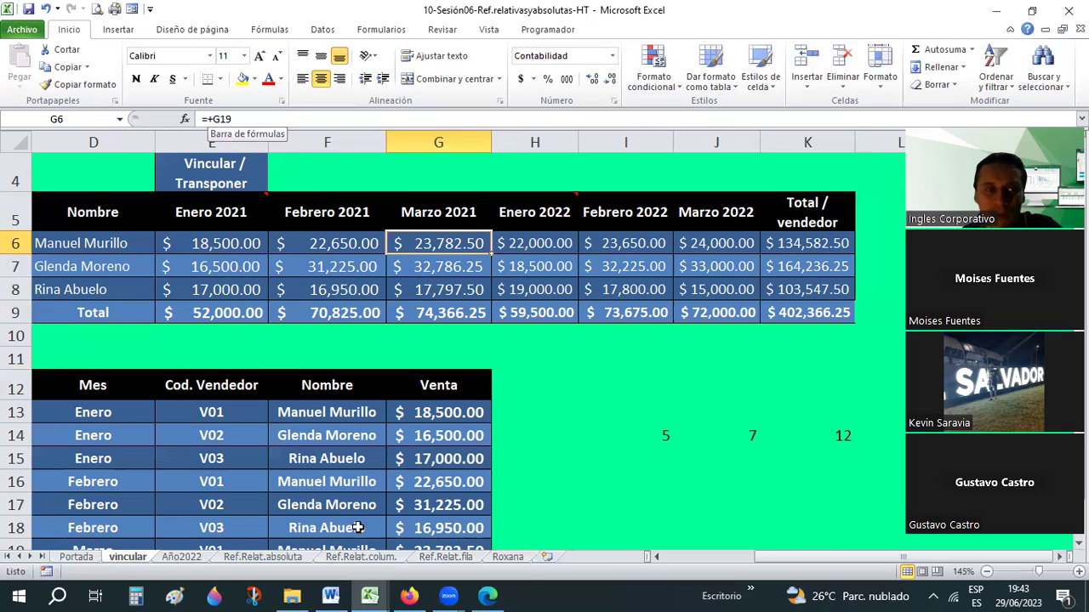
scroll(251, 443, "down", 1)
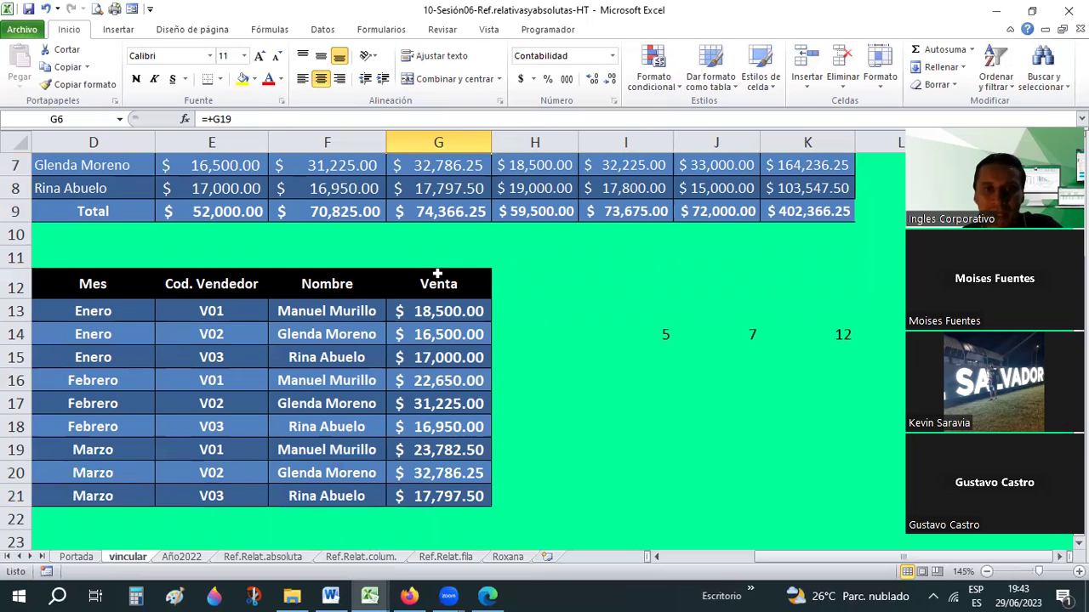
scroll(417, 246, "up", 1)
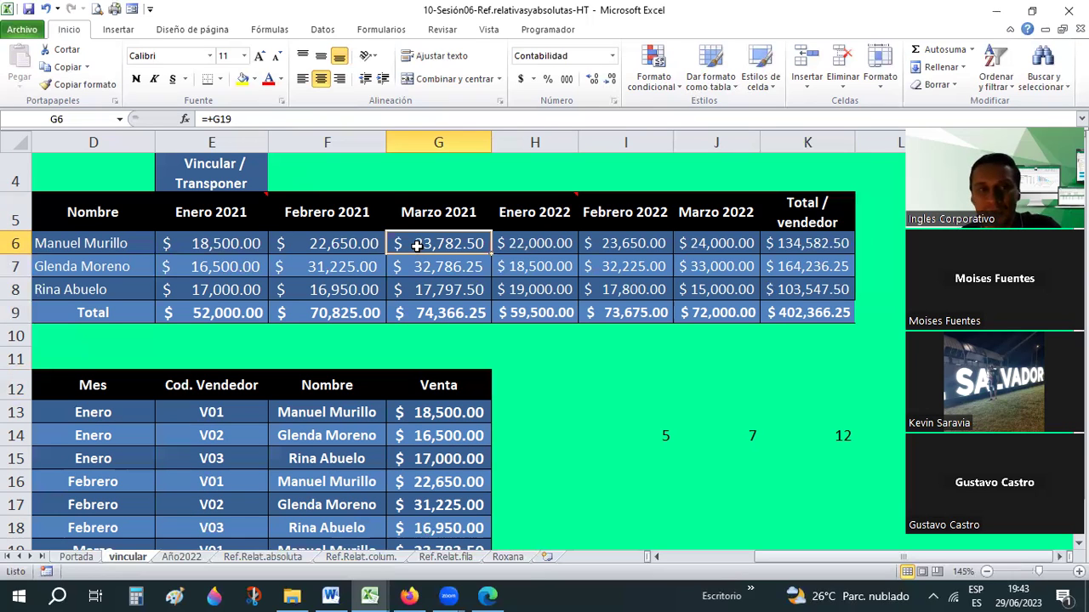
left_click_drag(290, 119, 207, 119)
left_click(204, 119)
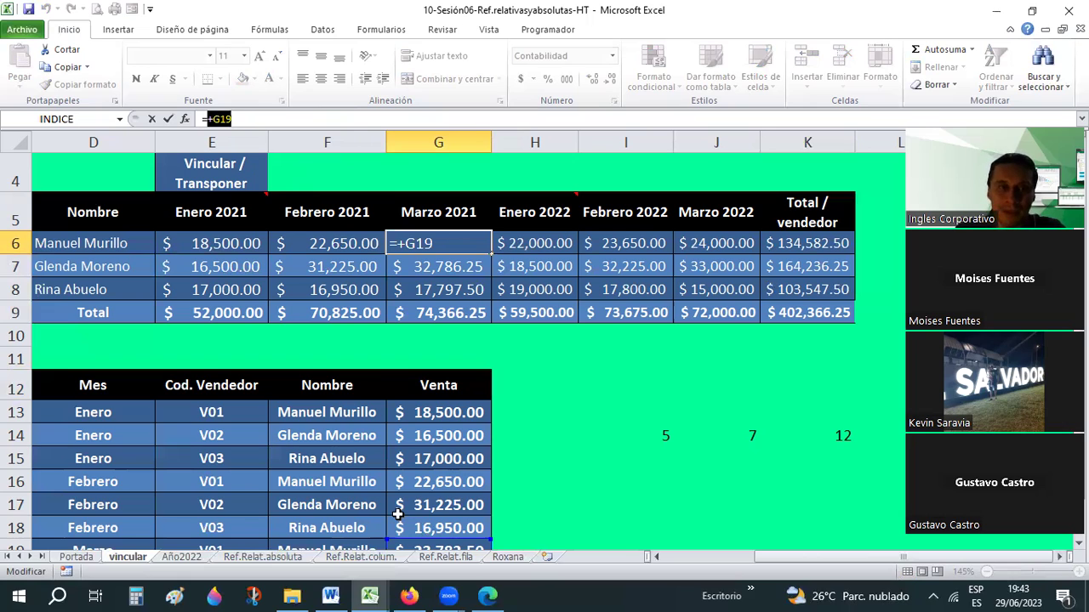
type("g20")
key("Return")
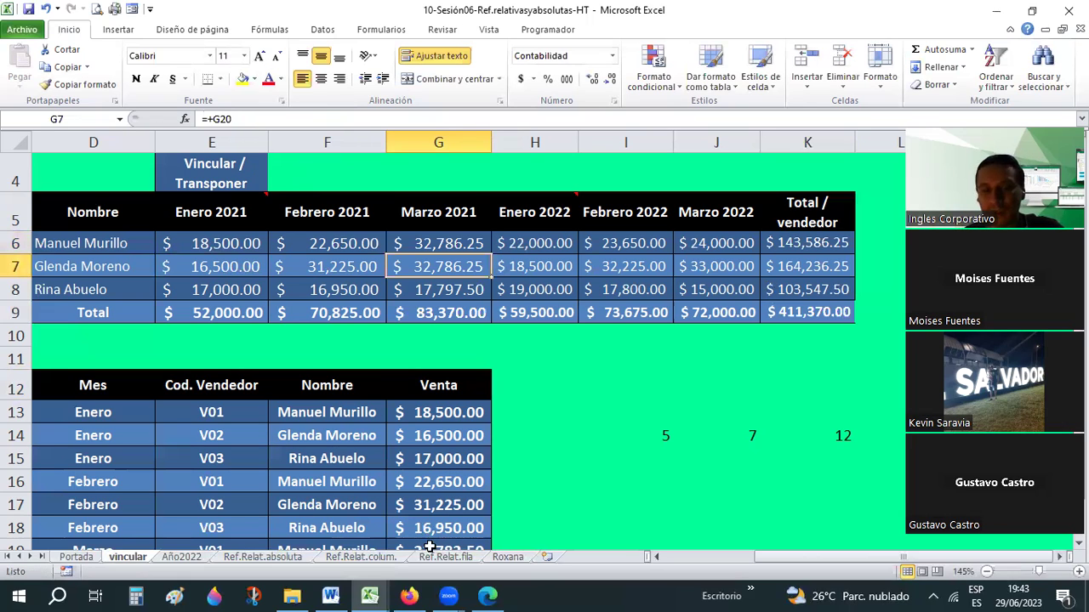
left_click(441, 241)
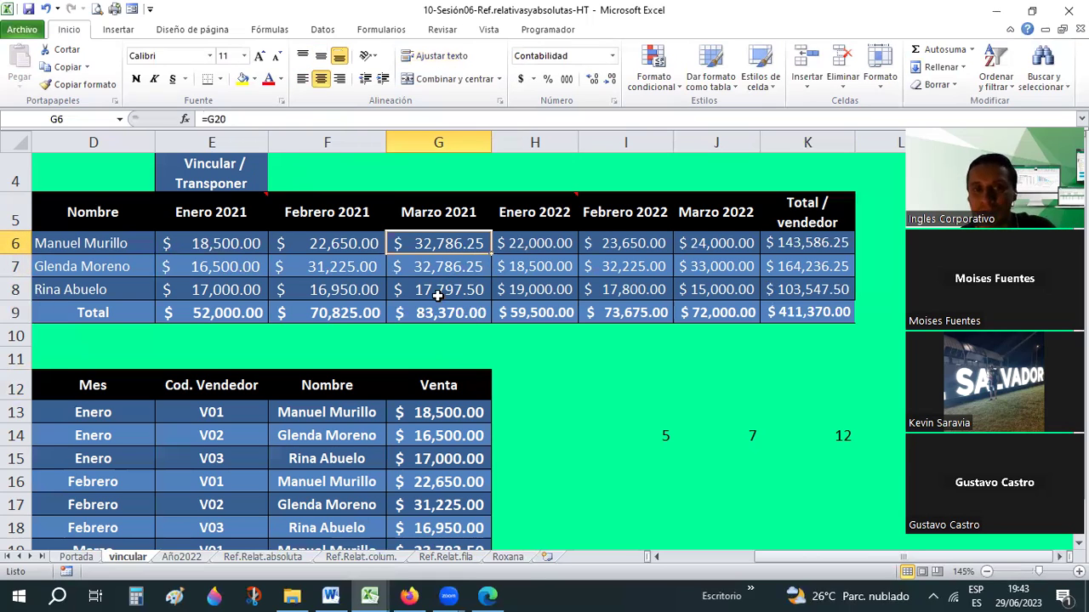
left_click(456, 270)
left_click_drag(457, 239, 466, 265)
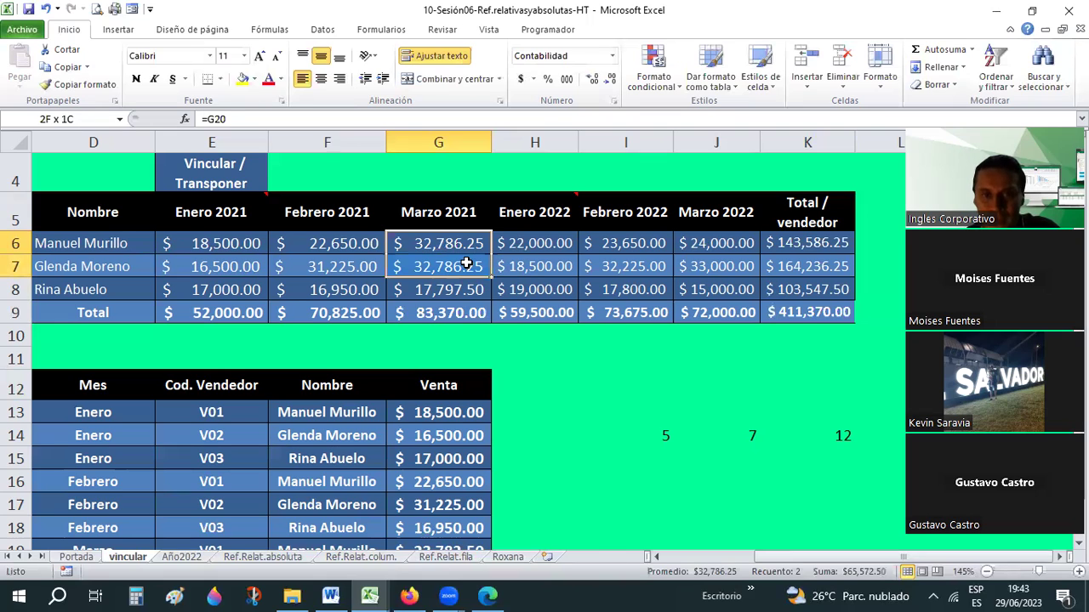
left_click(466, 265)
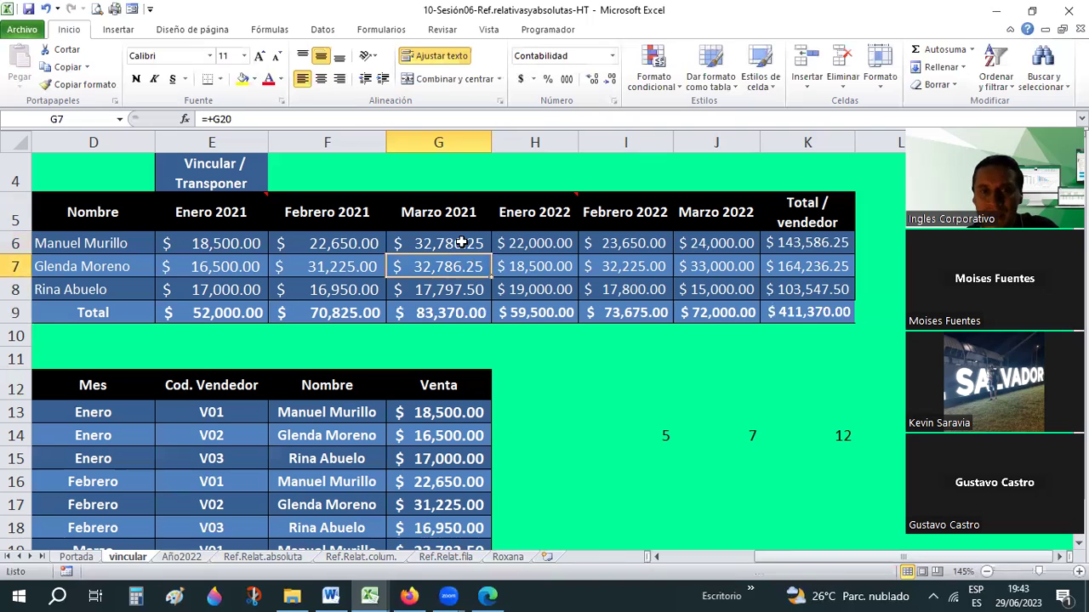
left_click(461, 243)
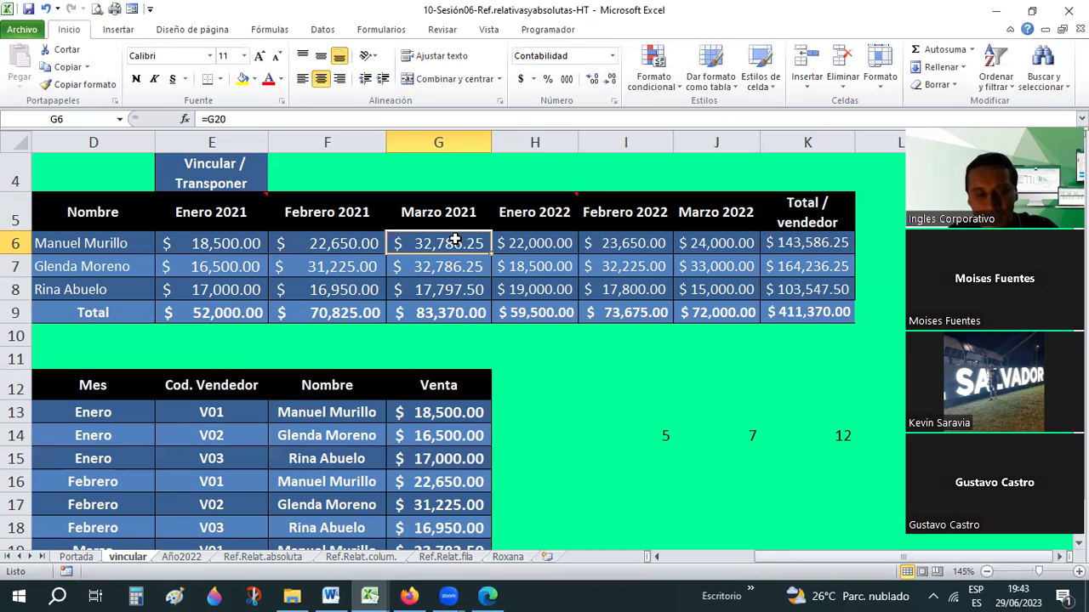
key("ctrl+z")
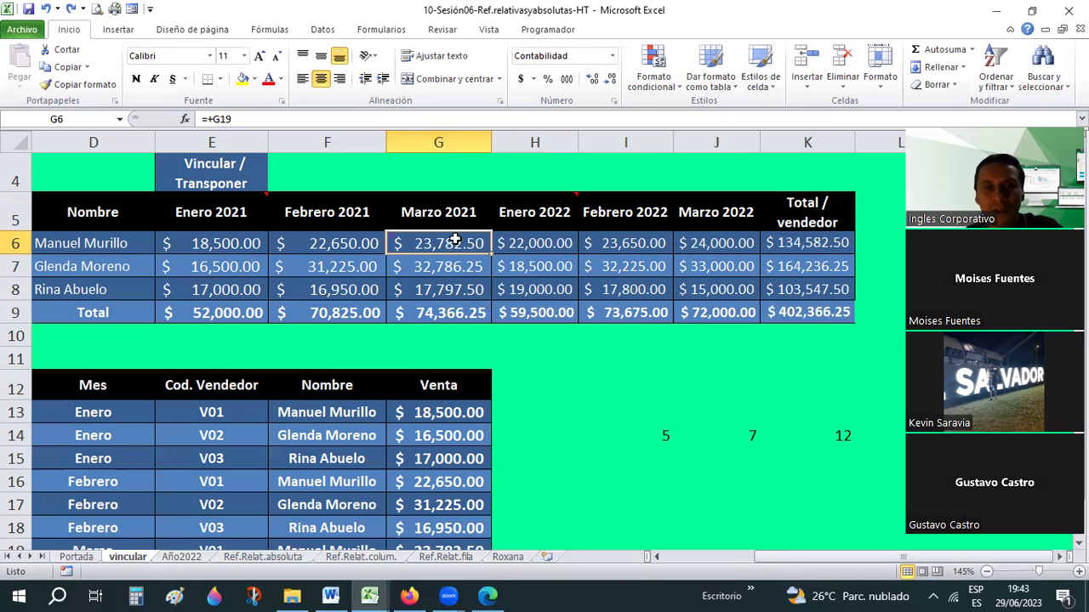
- Try changing G7's reference from G20 to G21, then undo it
left_click(455, 263)
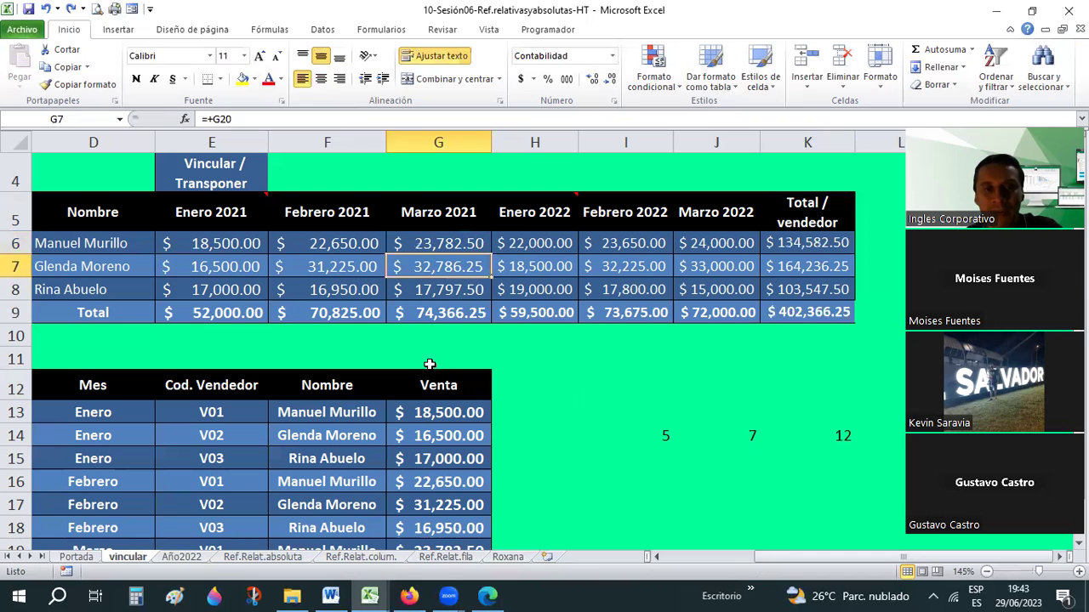
scroll(430, 464, "down", 2)
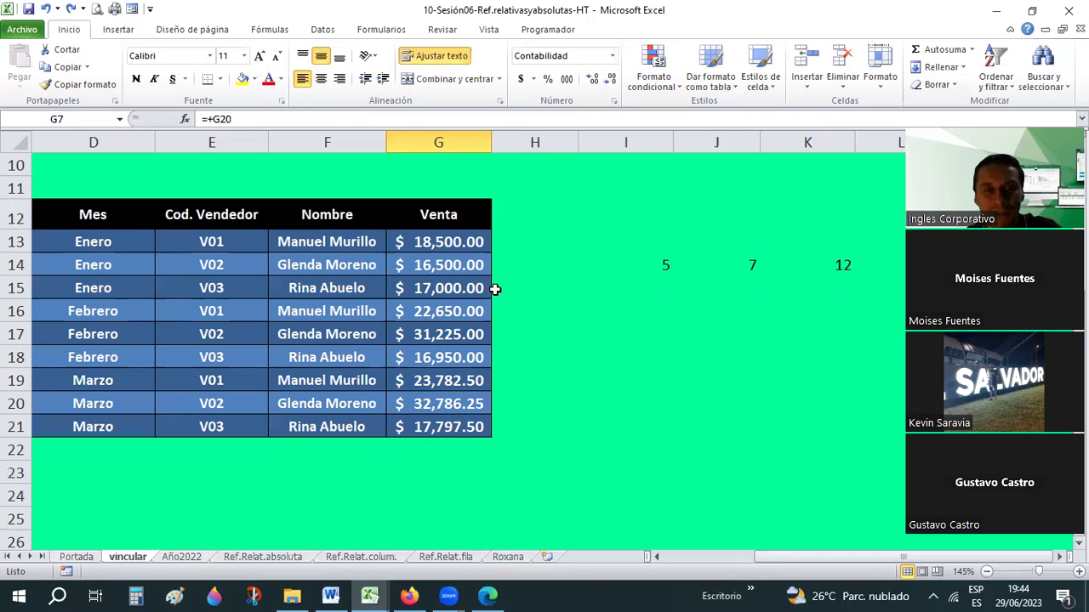
scroll(496, 289, "up", 2)
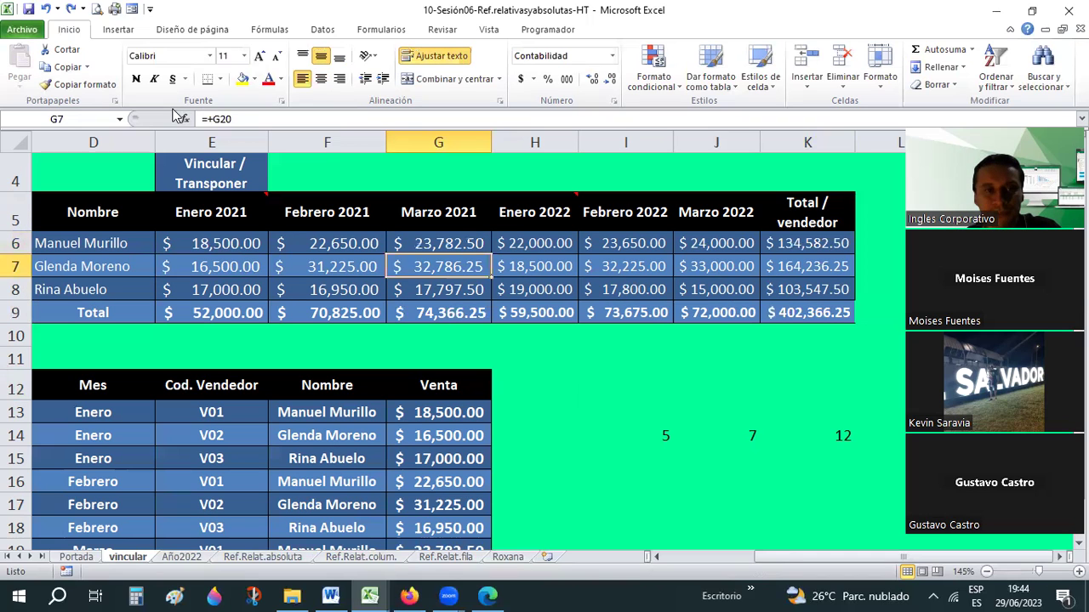
left_click(241, 118)
key("BackSpace")
type("1")
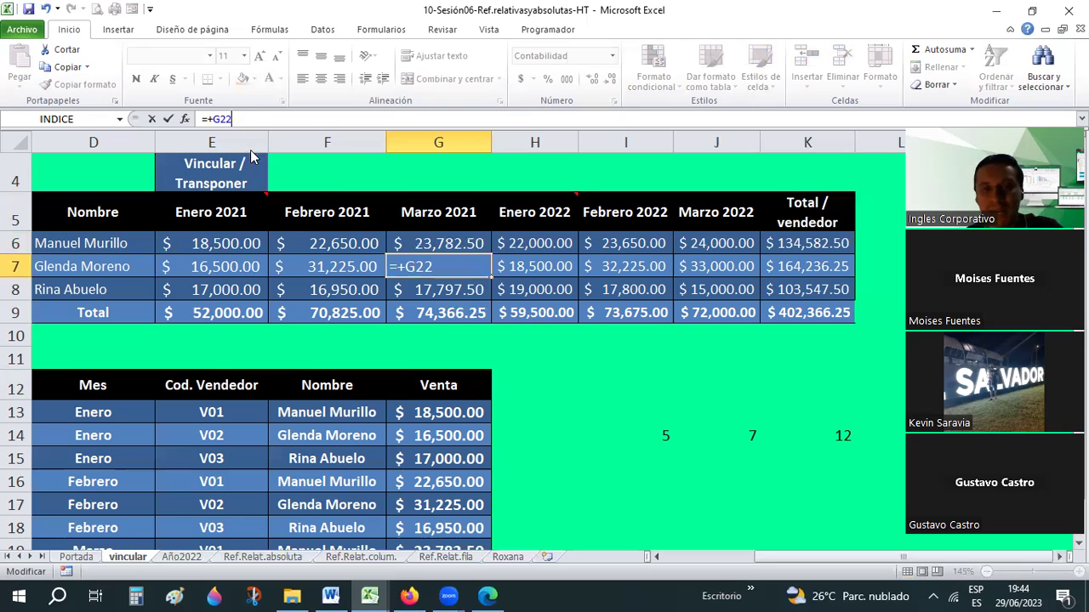
key("Return")
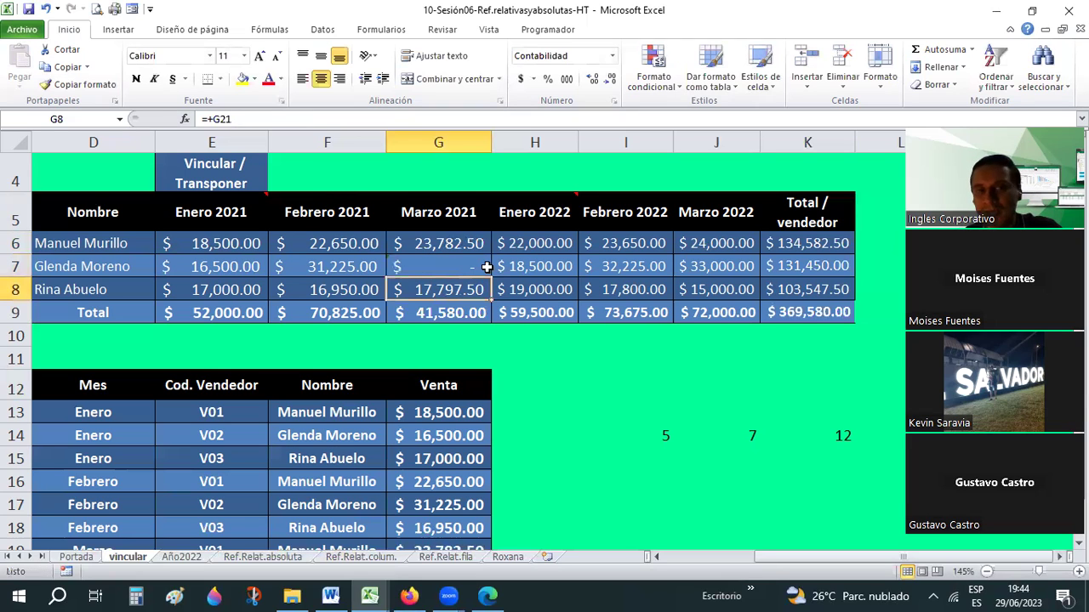
left_click(486, 268)
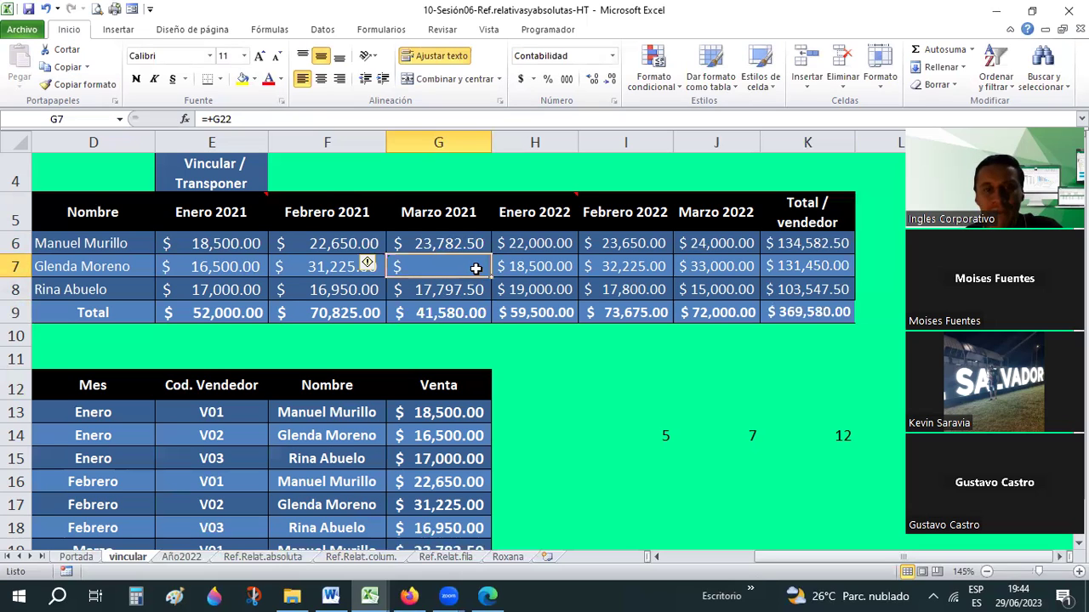
key("ctrl+z")
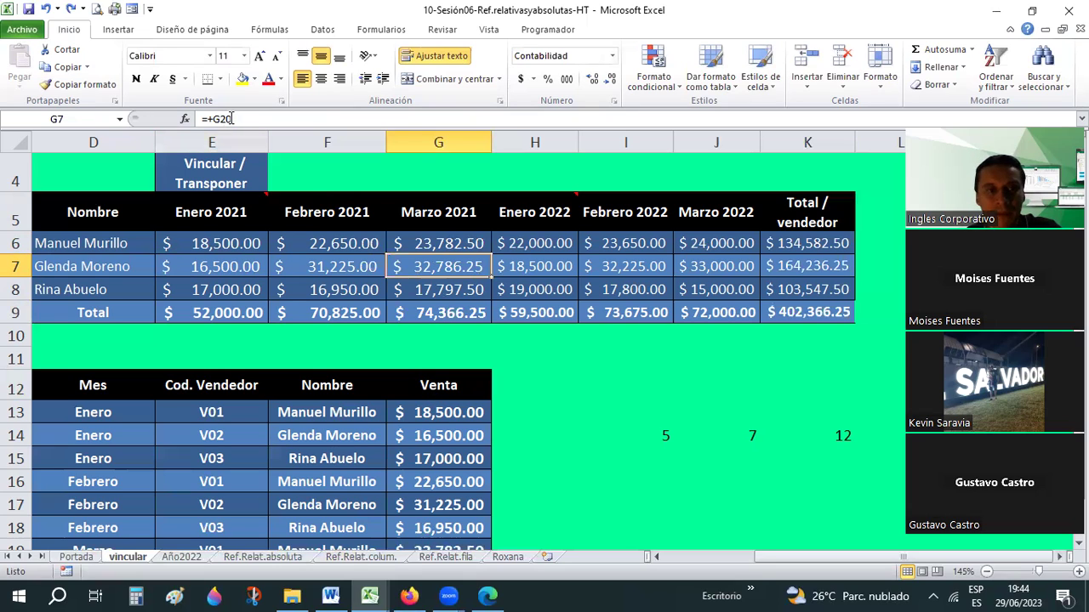
- Try linking G7 to G12, undo back to G20, and go to the Ref.Relat.absoluta sheet
left_click(230, 118)
key("BackSpace")
key("BackSpace")
type("12")
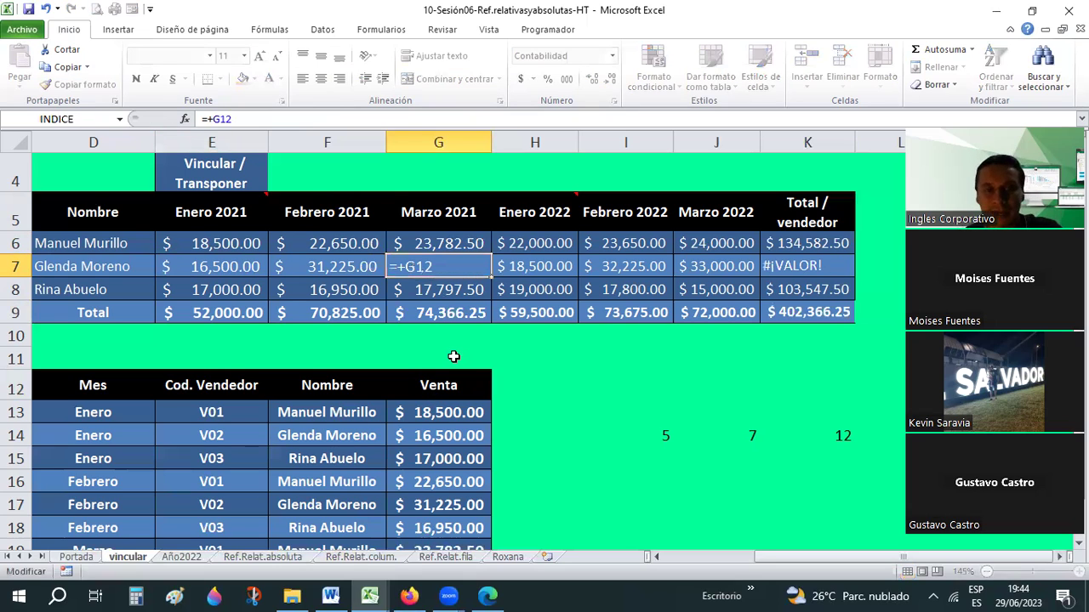
key("Return")
key("Up")
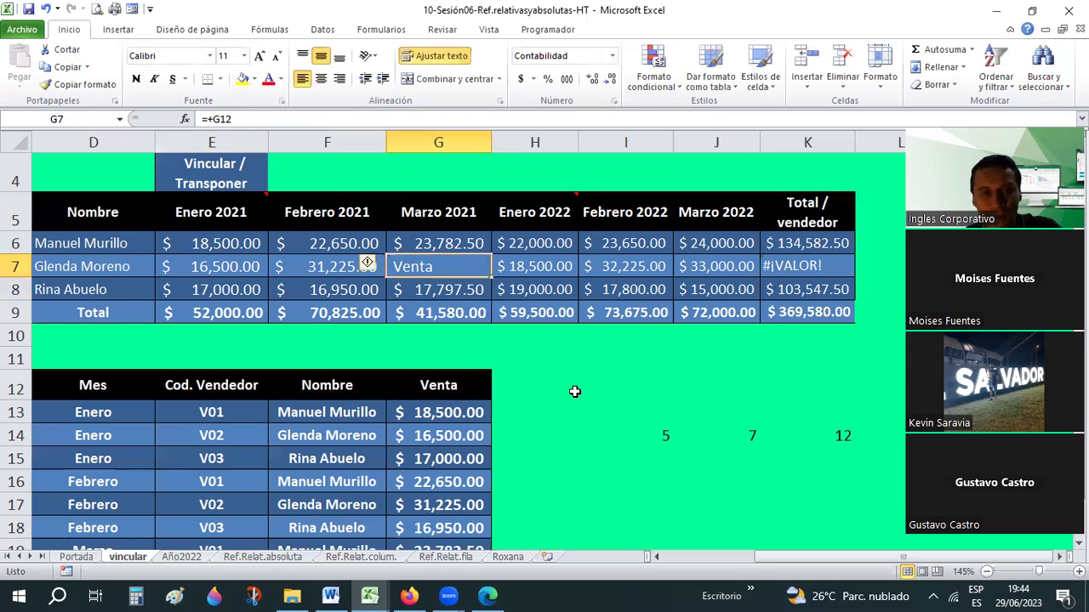
key("ctrl+z")
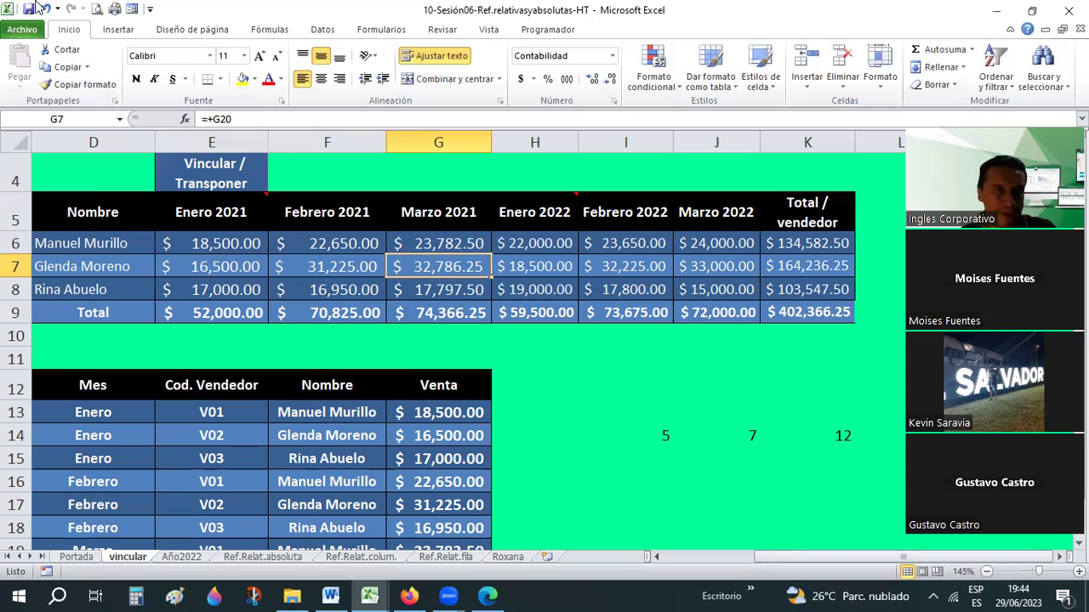
left_click(185, 559)
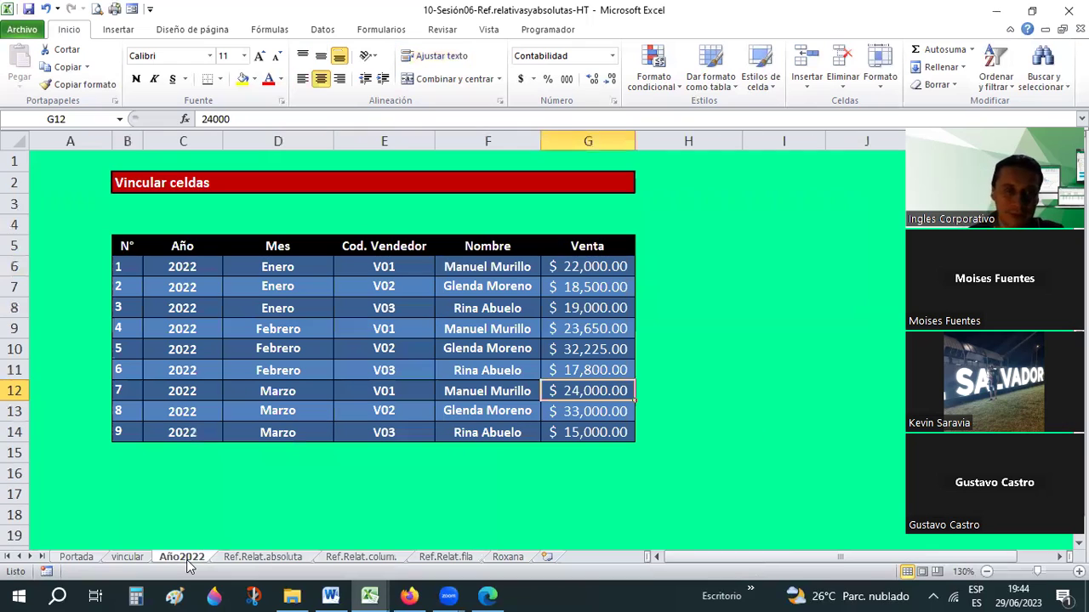
left_click(262, 558)
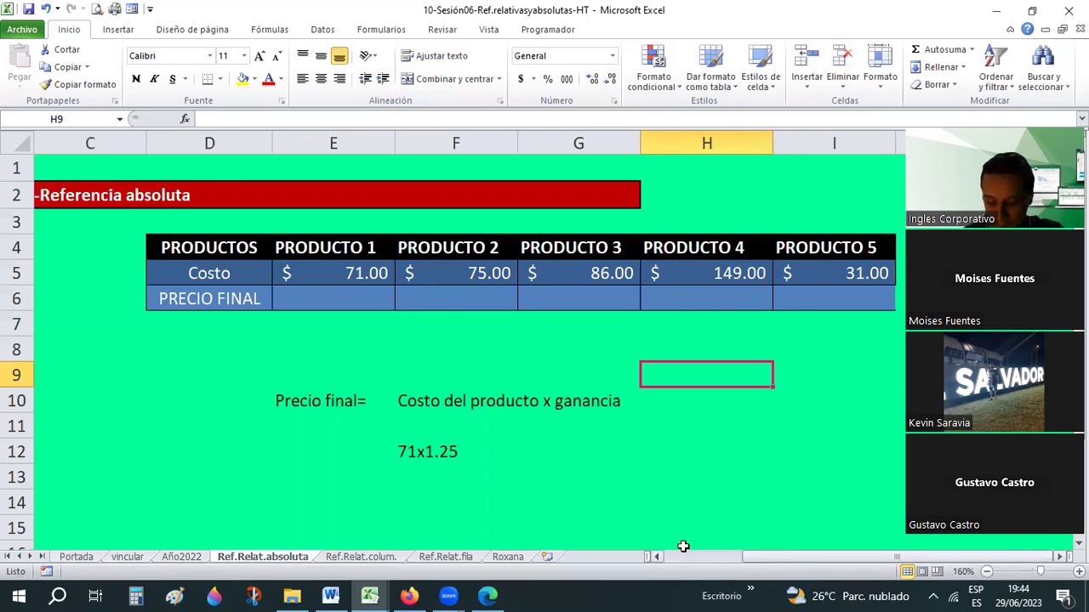
scroll(684, 538, "left", 3)
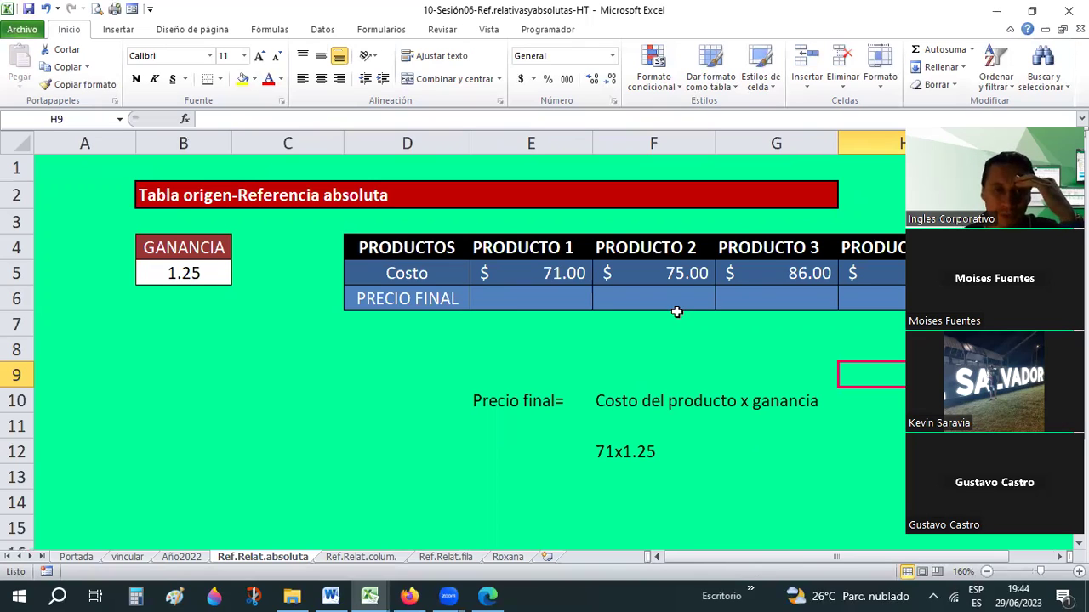
left_click(664, 355)
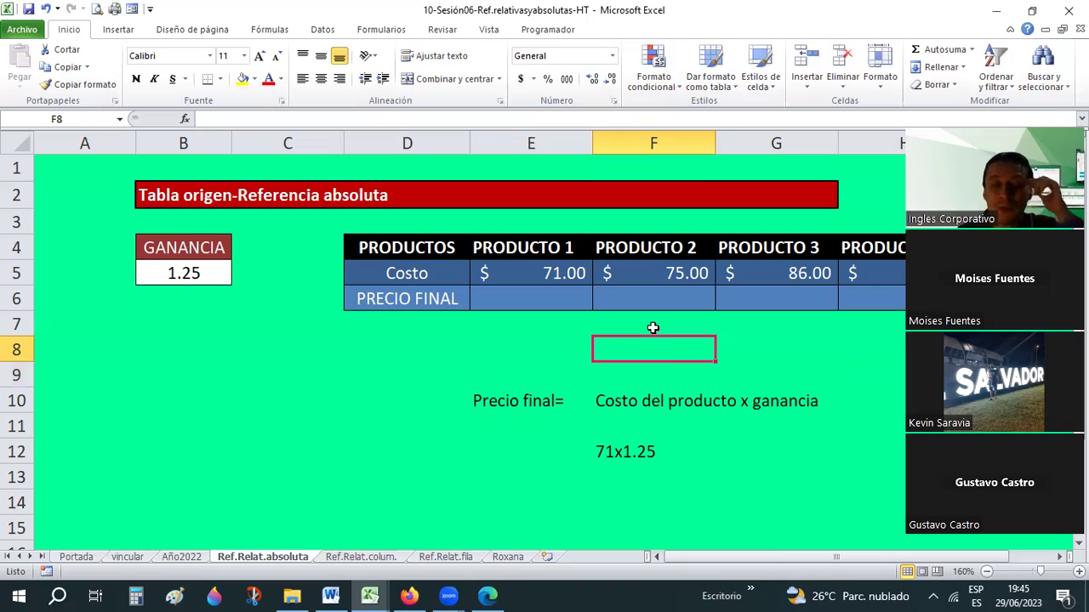
left_click(512, 356)
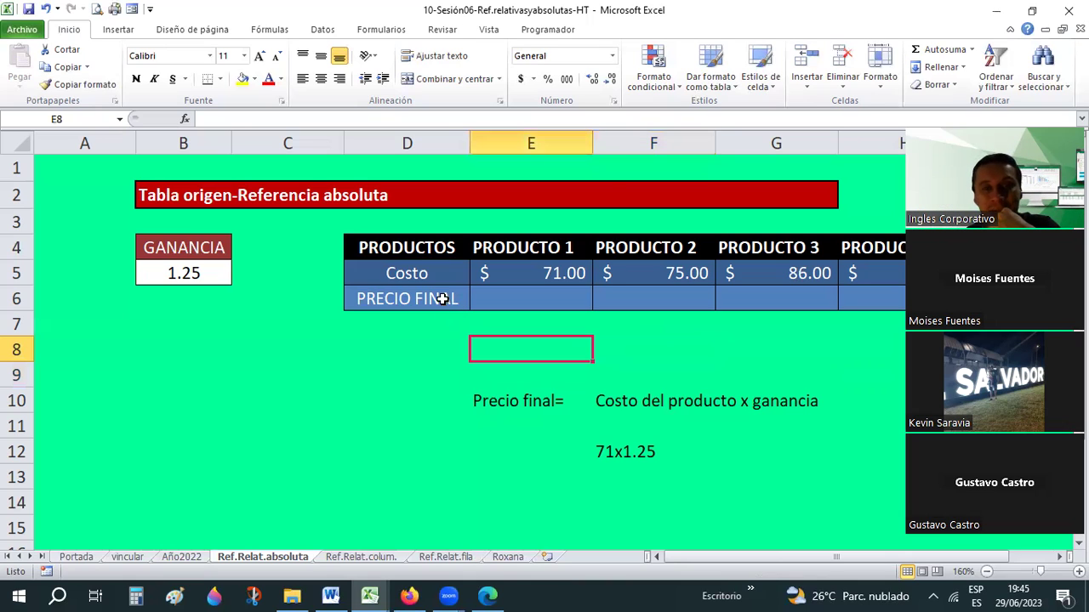
left_click(390, 306)
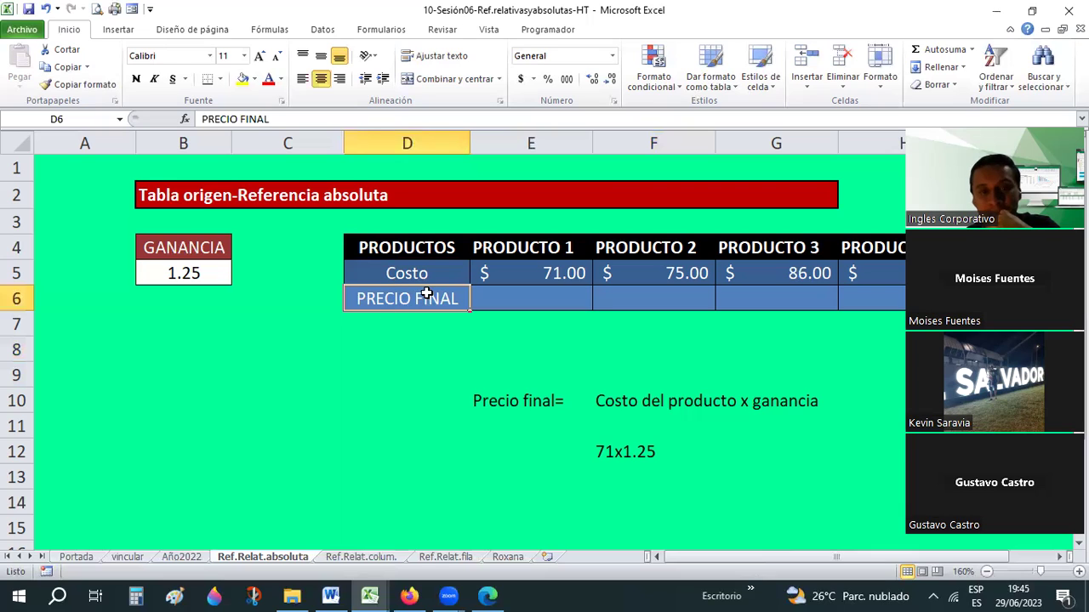
left_click(521, 273)
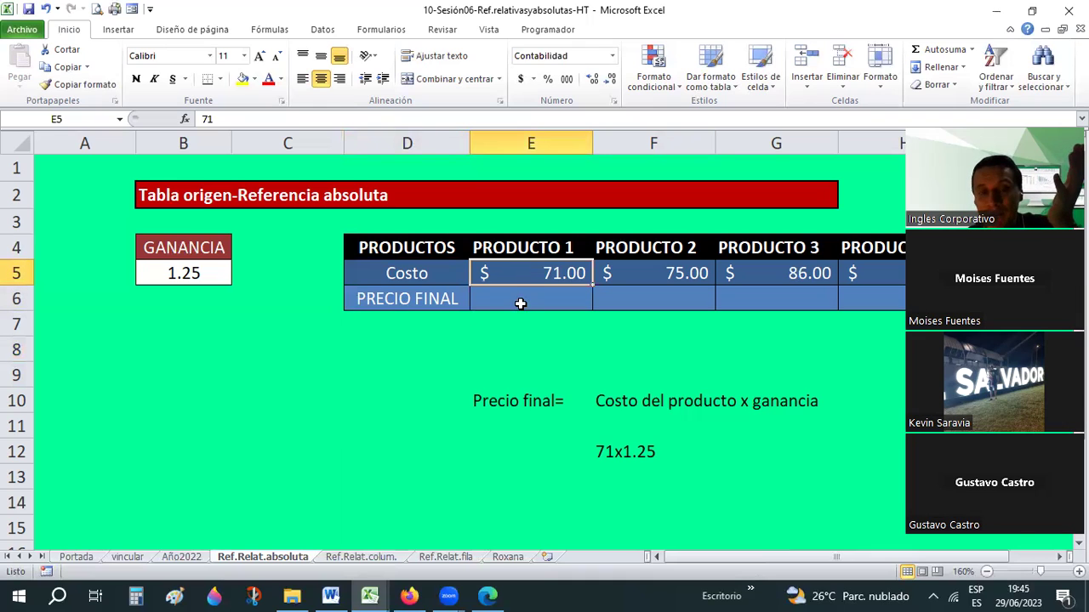
left_click(521, 303)
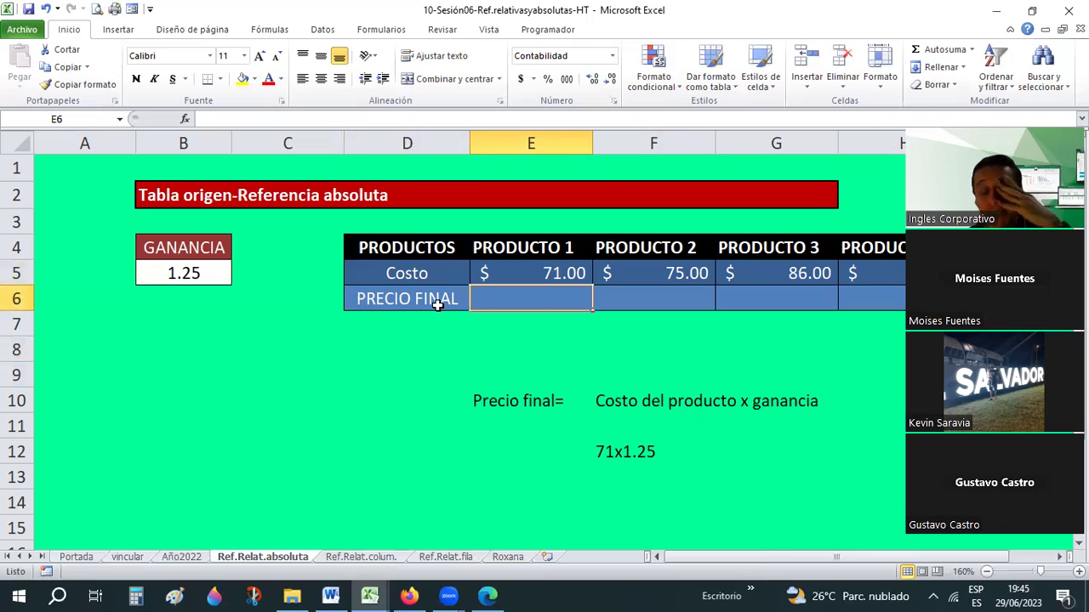
left_click(530, 271)
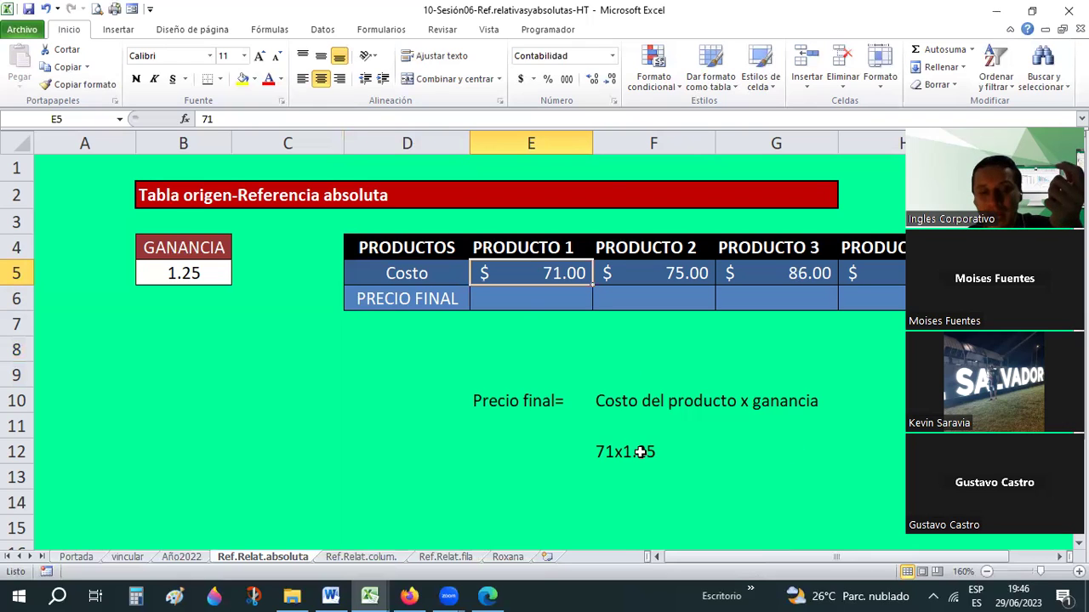
left_click(198, 271)
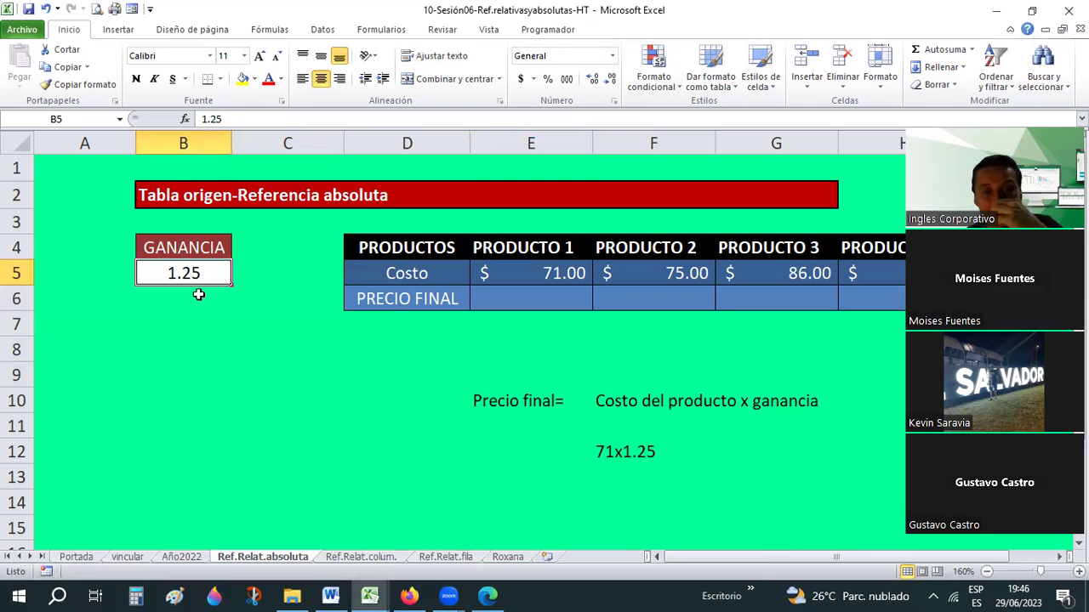
- Enter 25%, 1.25, 30% and 1.3 down B8 to B11 below GANANCIA
left_click(220, 343)
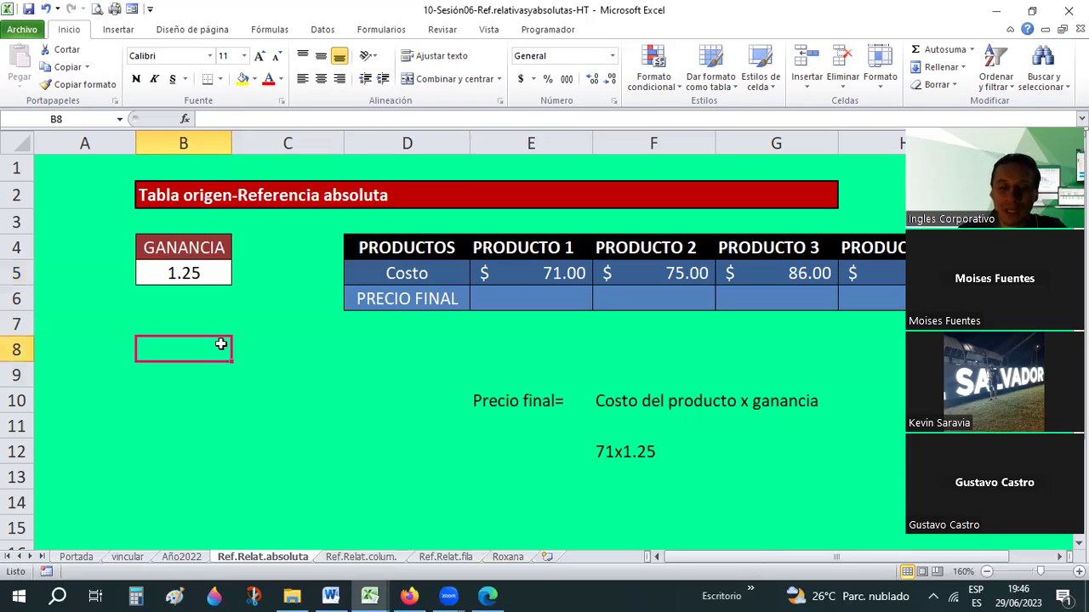
type("25%")
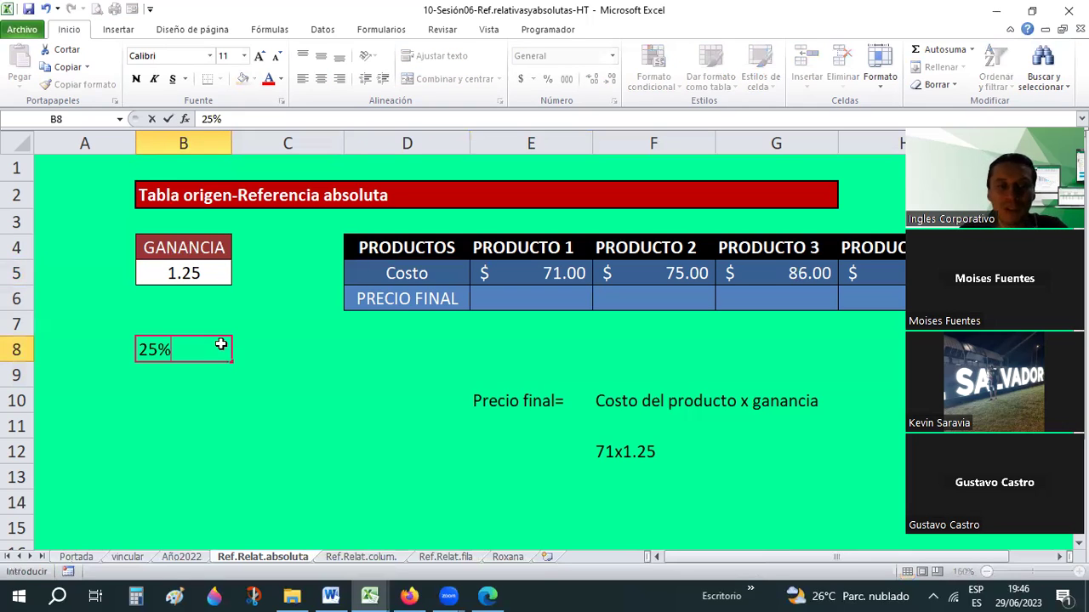
key("Return")
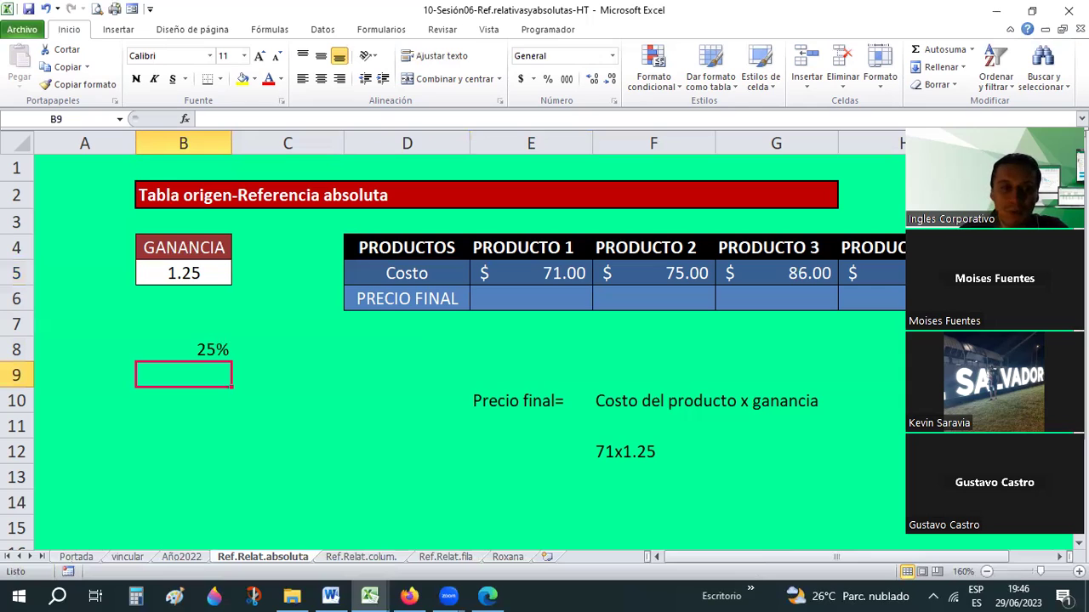
type("1.25")
key("Return")
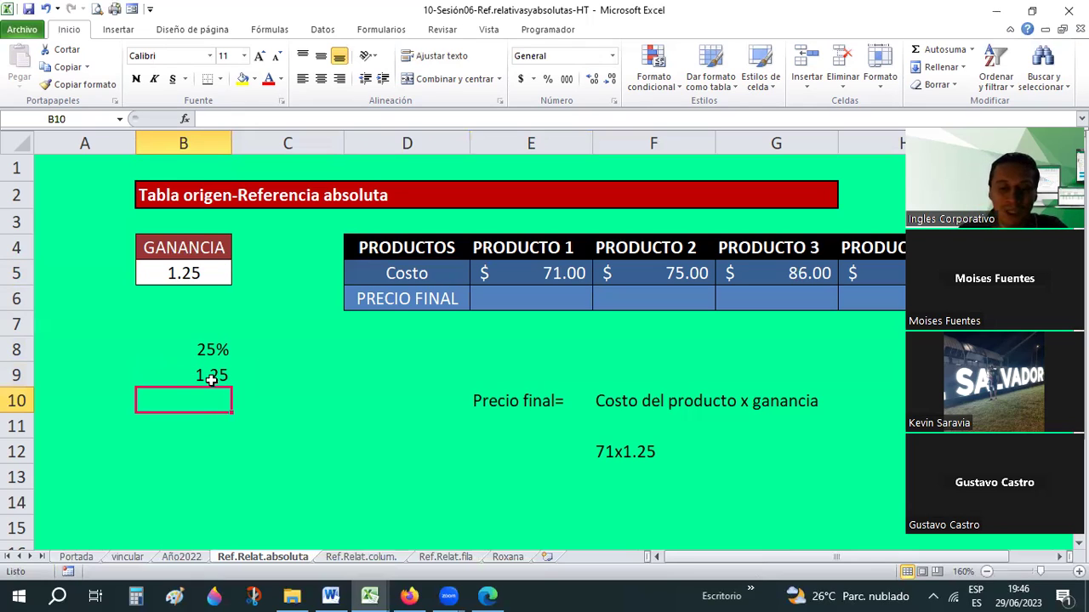
type("30%")
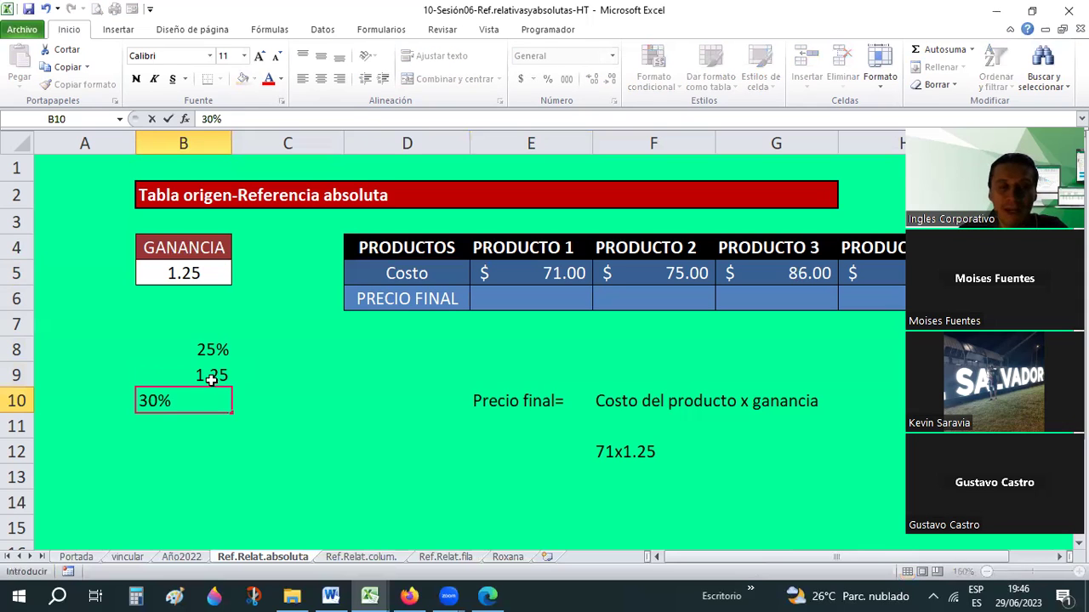
key("Return")
type("1.")
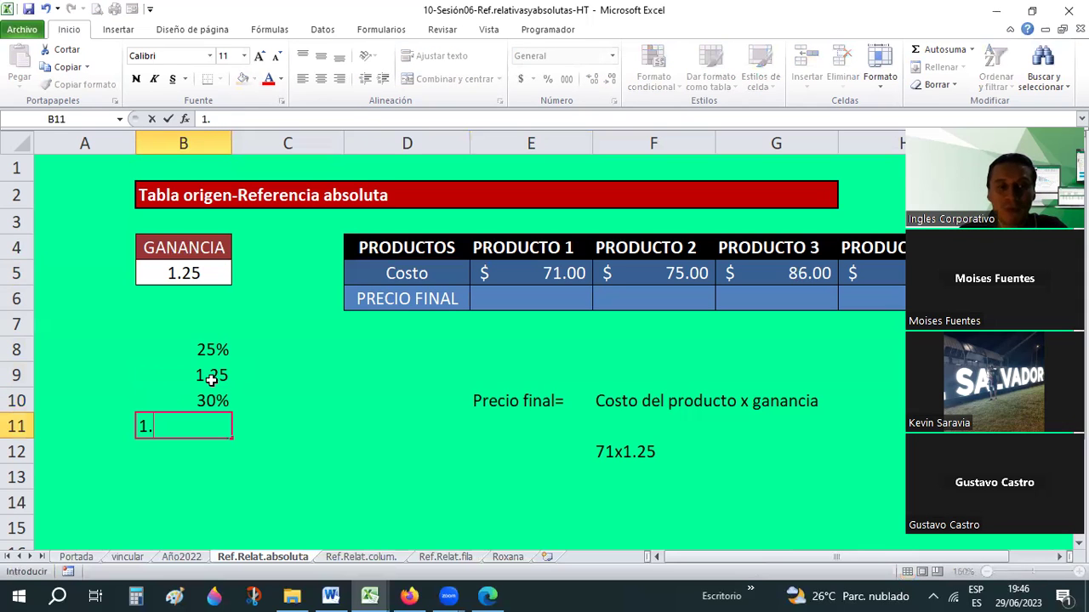
type("3")
key("Return")
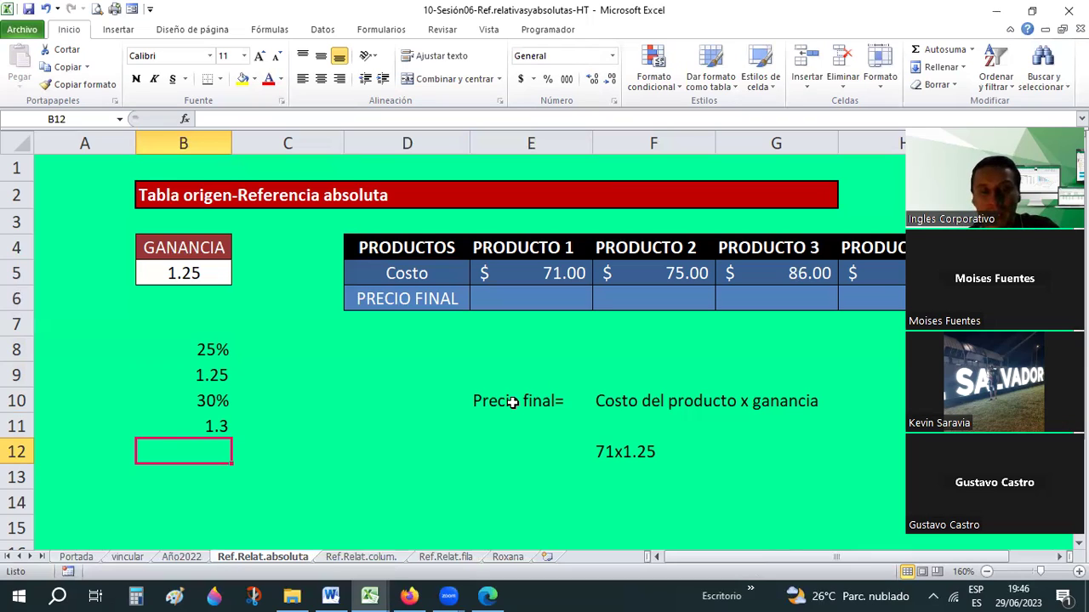
- Point out the 'Precio final = Costo del producto x ganancia' notes and select Product 1's PRECIO FINAL cell
left_click(539, 420)
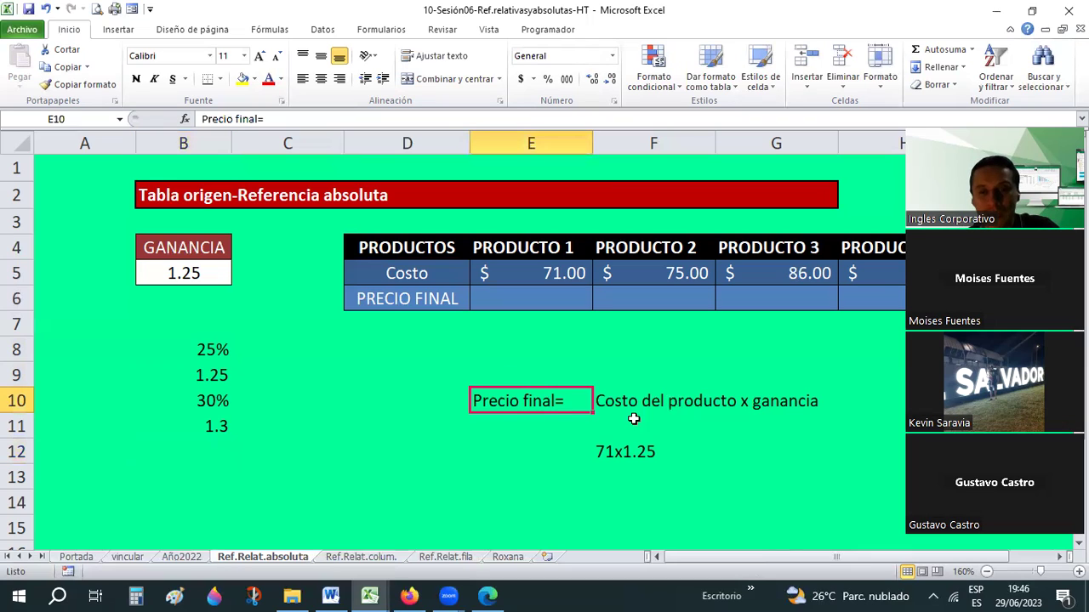
left_click(713, 414)
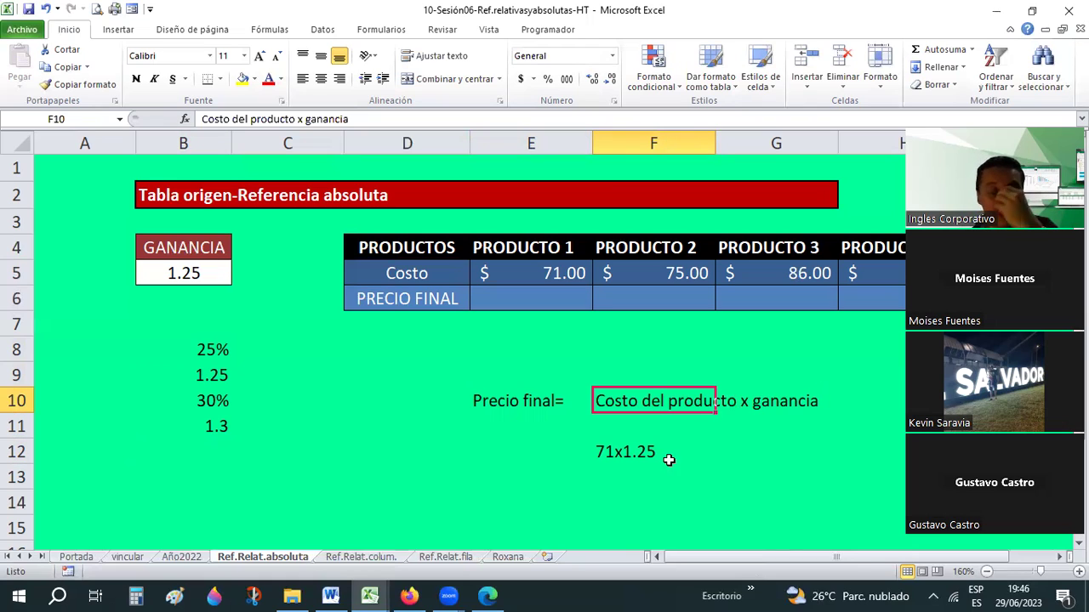
left_click(544, 301)
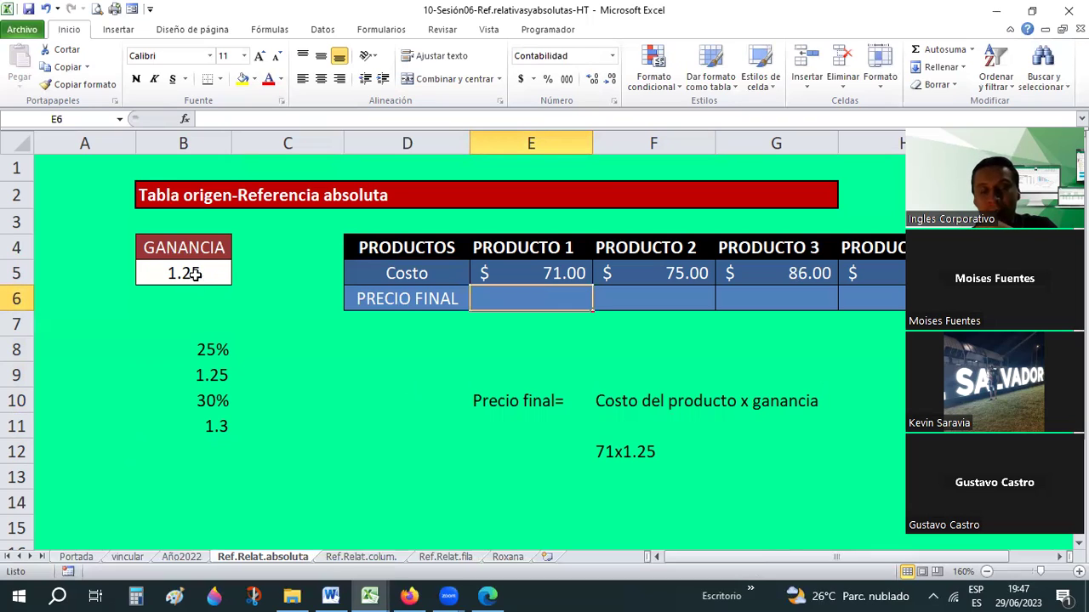
left_click(211, 273)
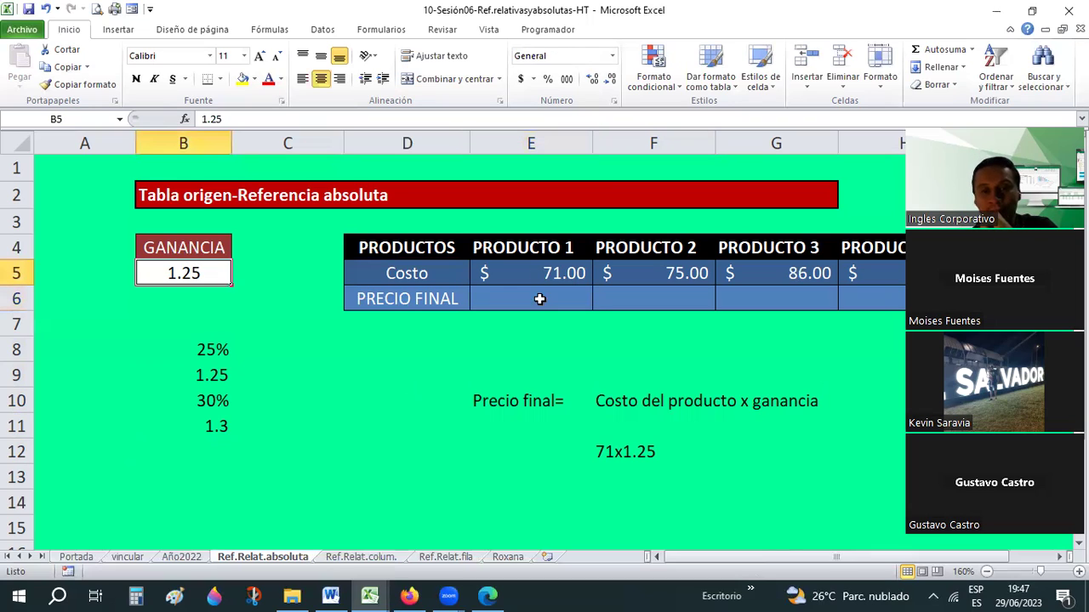
left_click(697, 299)
key("Right")
left_click_drag(821, 557, 1059, 561)
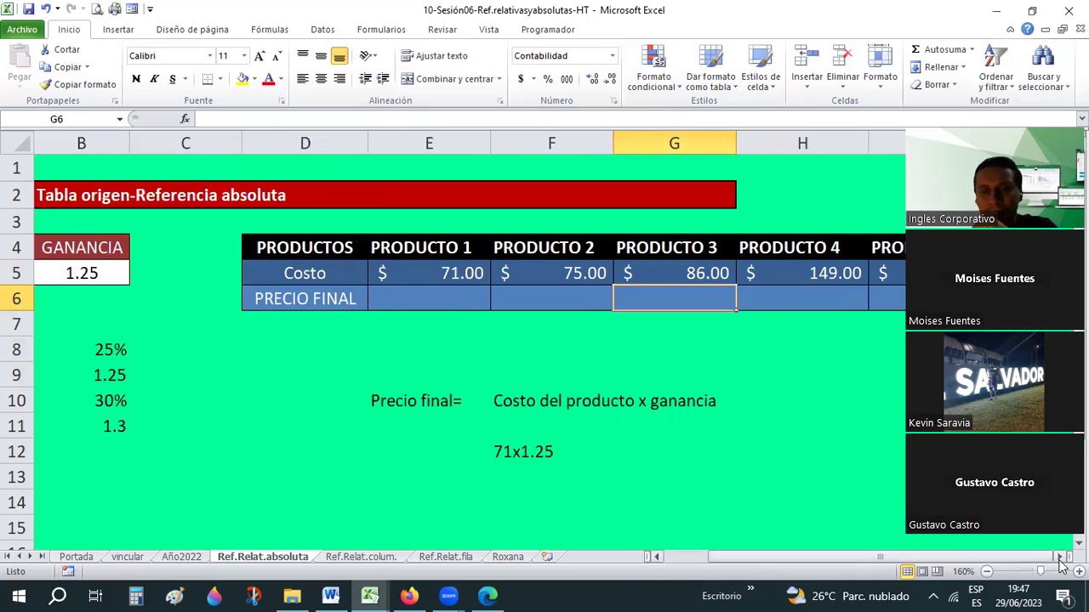
left_click(1060, 560)
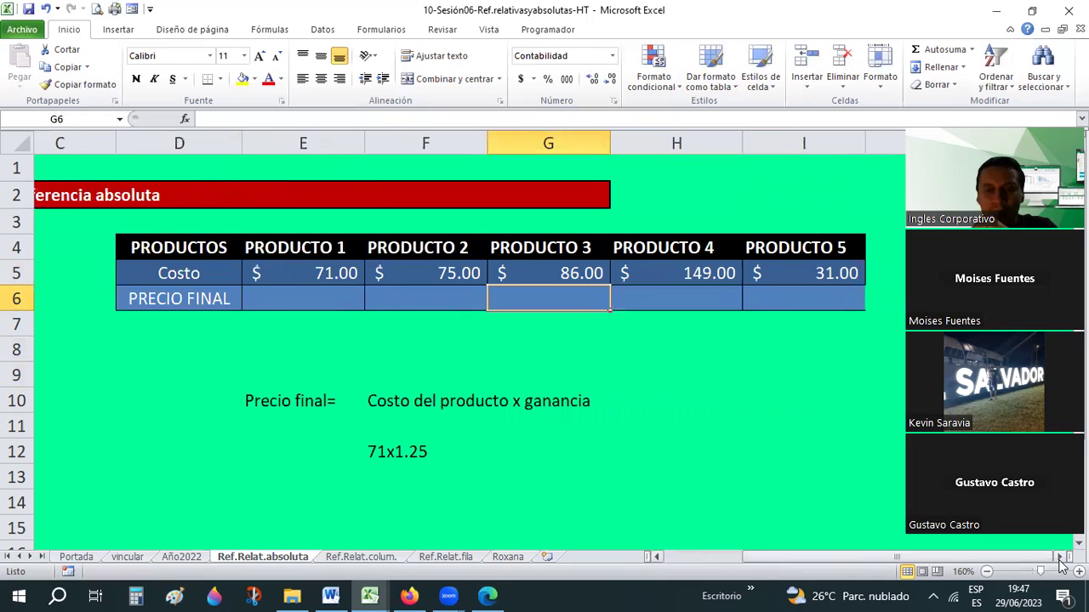
left_click(714, 299)
key("Left")
key("Left")
key("Left")
left_click(658, 557)
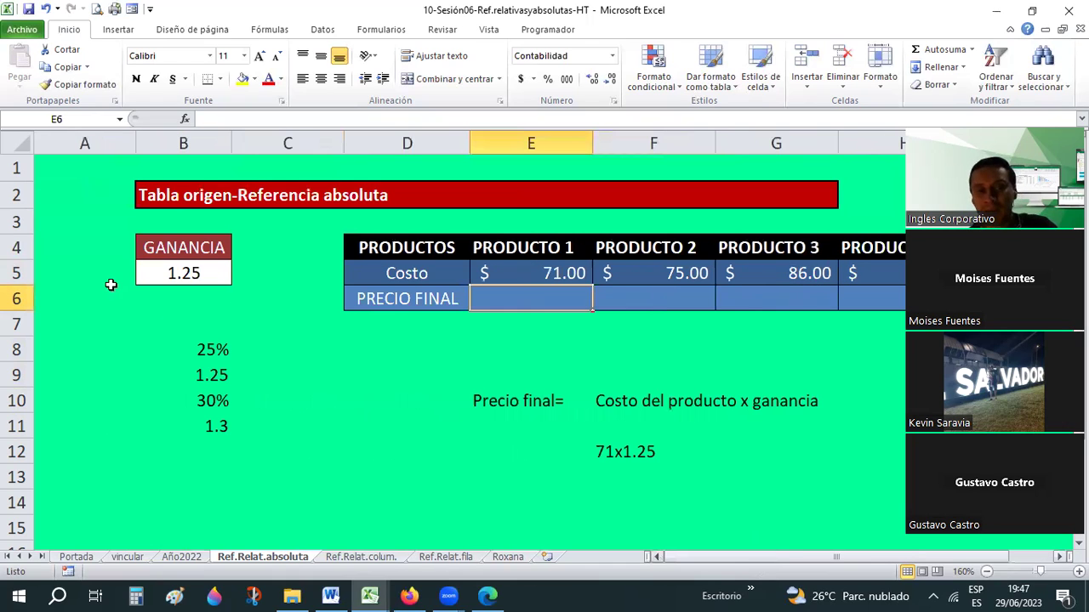
left_click(187, 263)
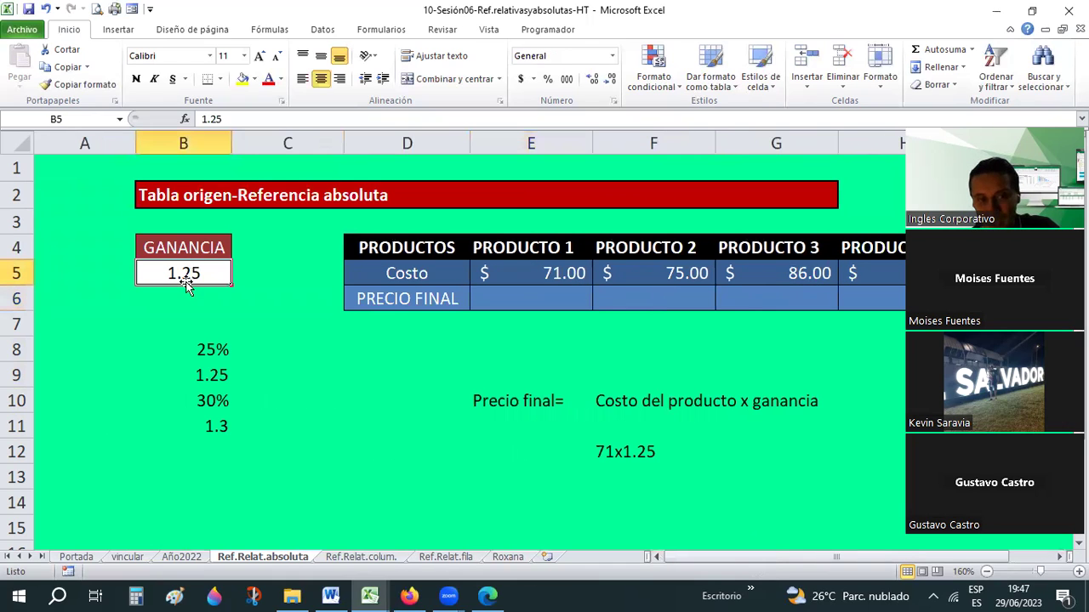
left_click(533, 293)
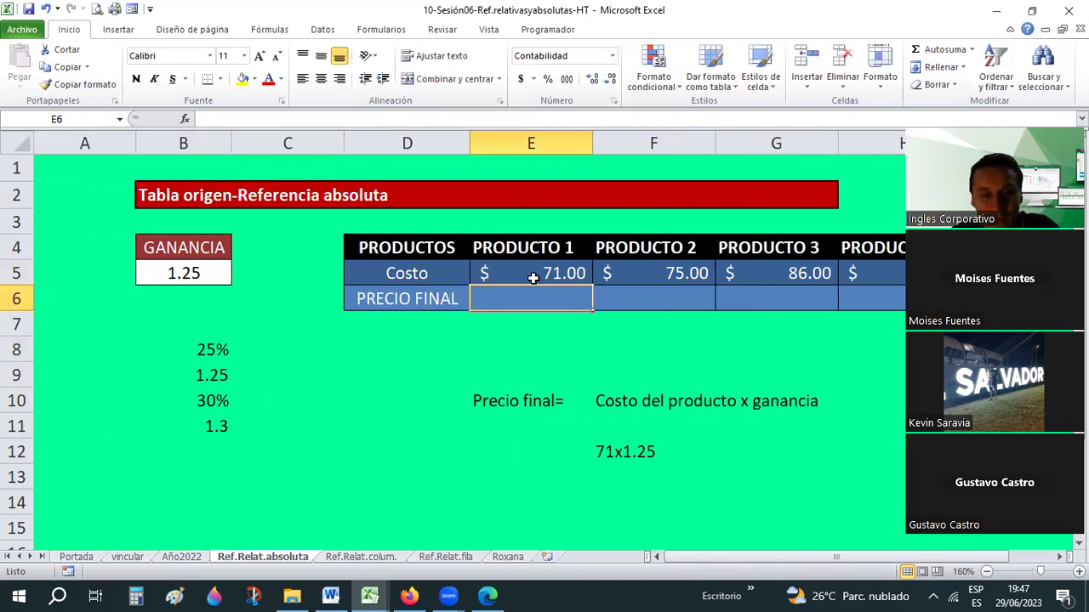
- Enter =E5*$B$5 in E6 so Product 1's final price shows $88.75
type("=")
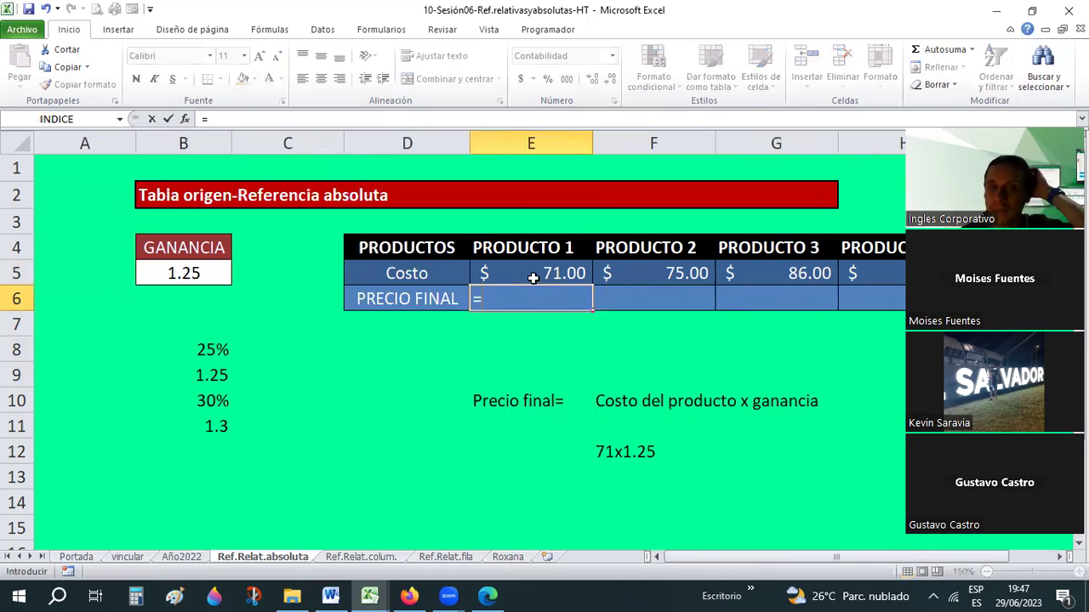
left_click(535, 274)
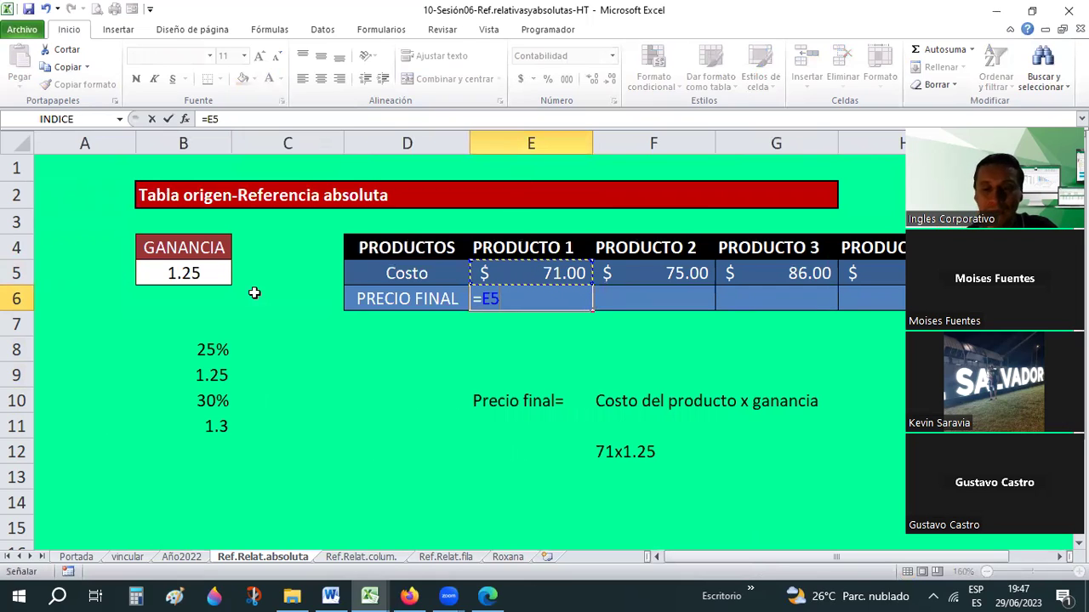
type("*")
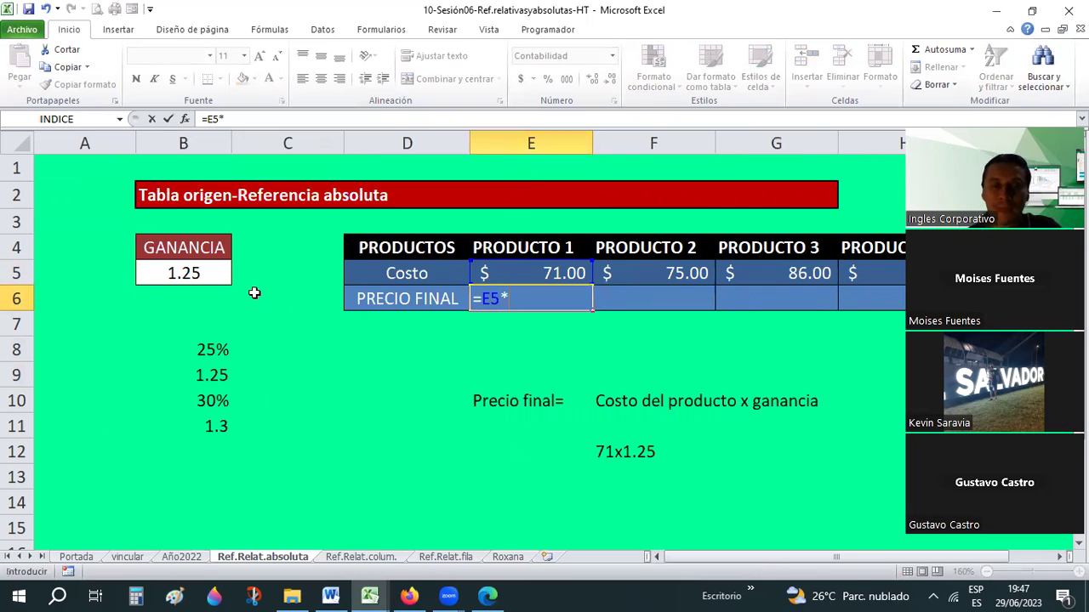
left_click(166, 274)
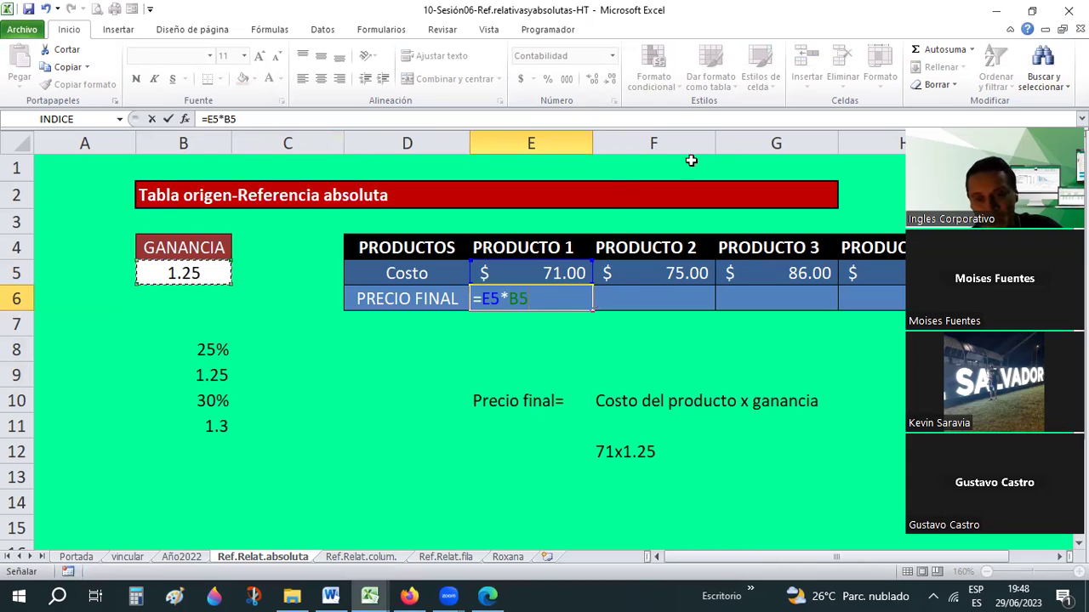
left_click(235, 119)
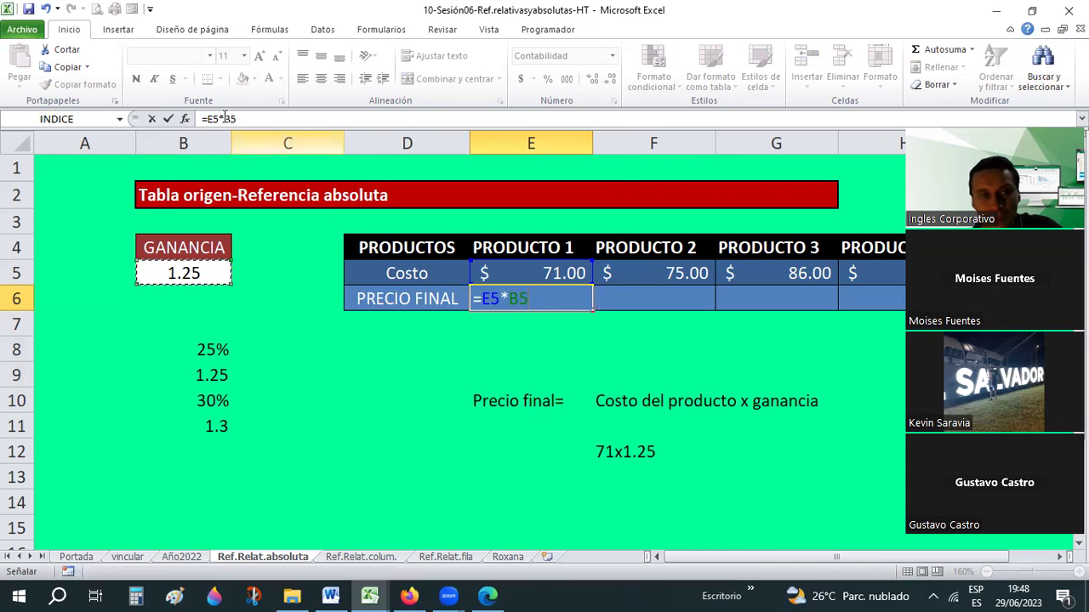
left_click(247, 119)
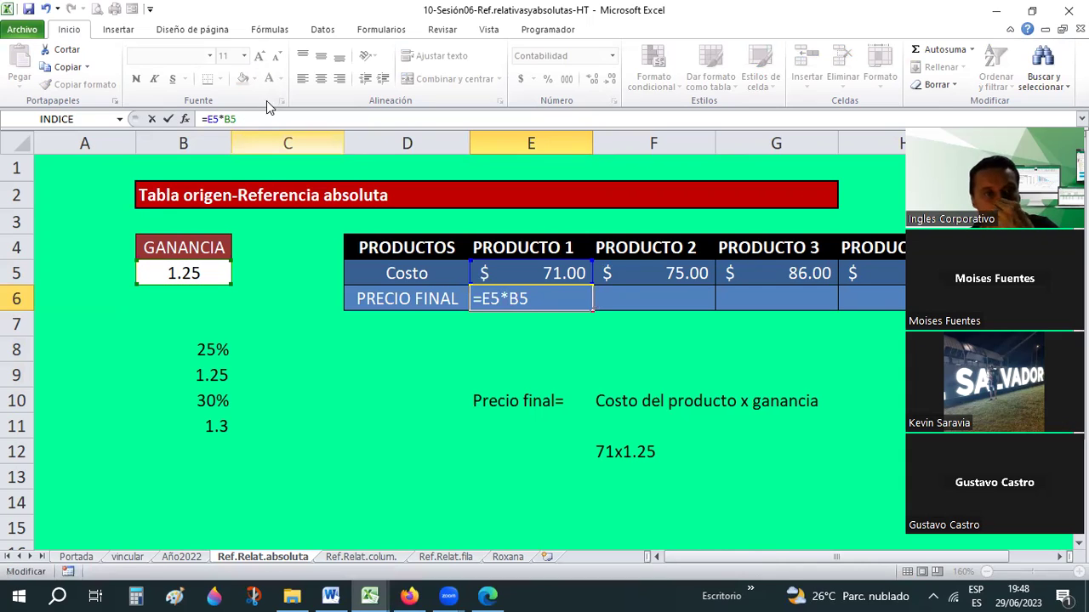
type("$B")
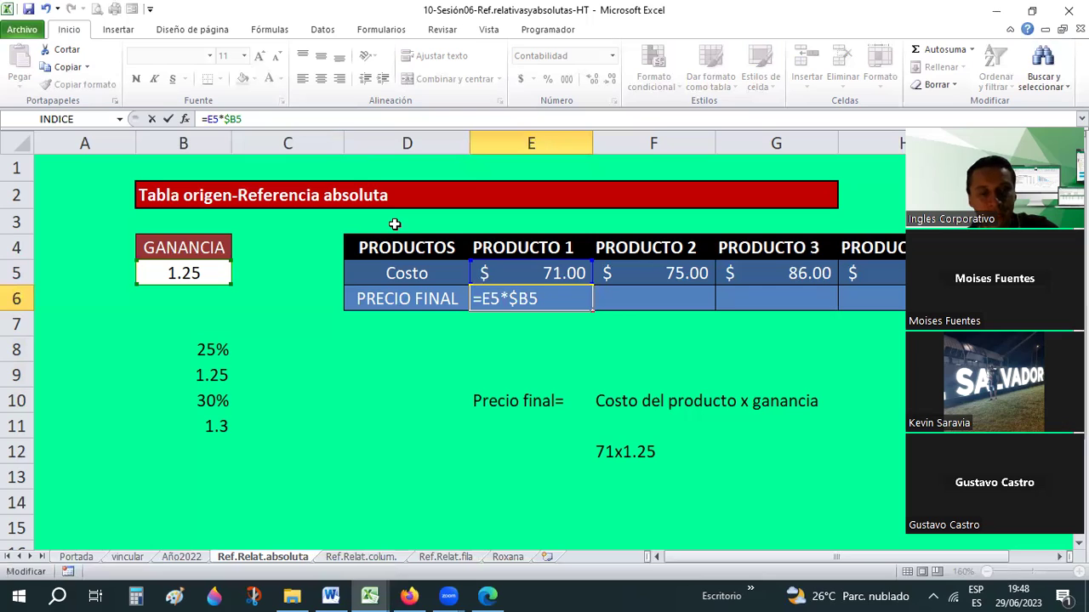
type("$")
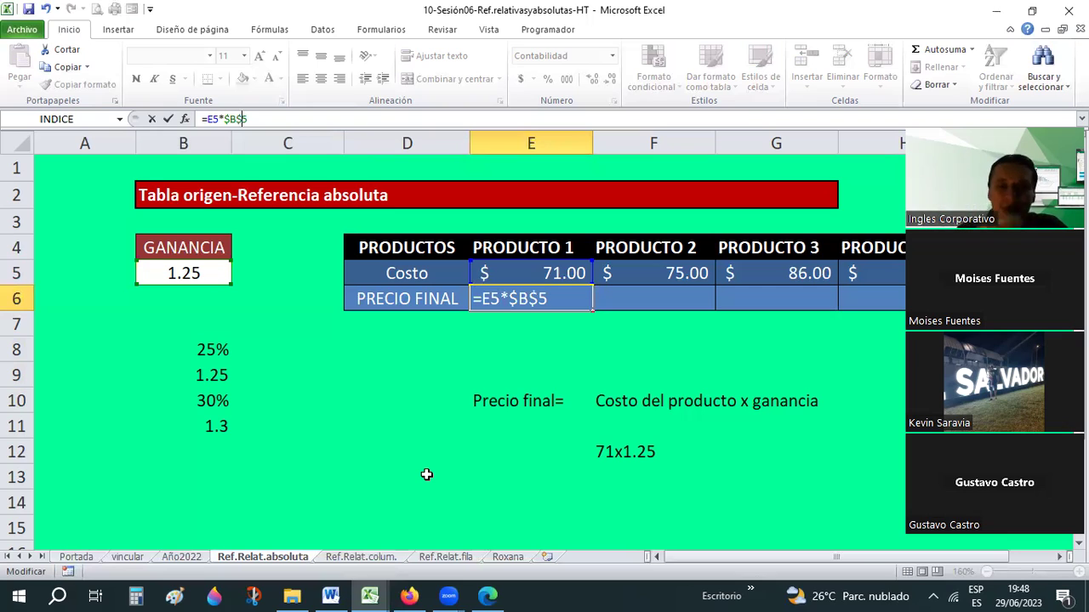
key("Return")
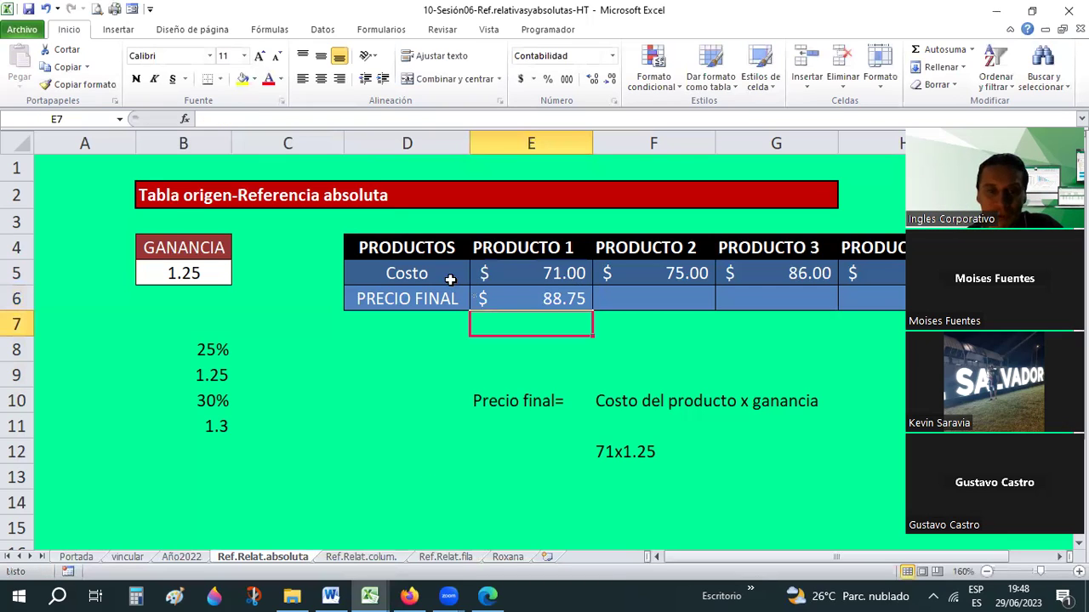
key("Up")
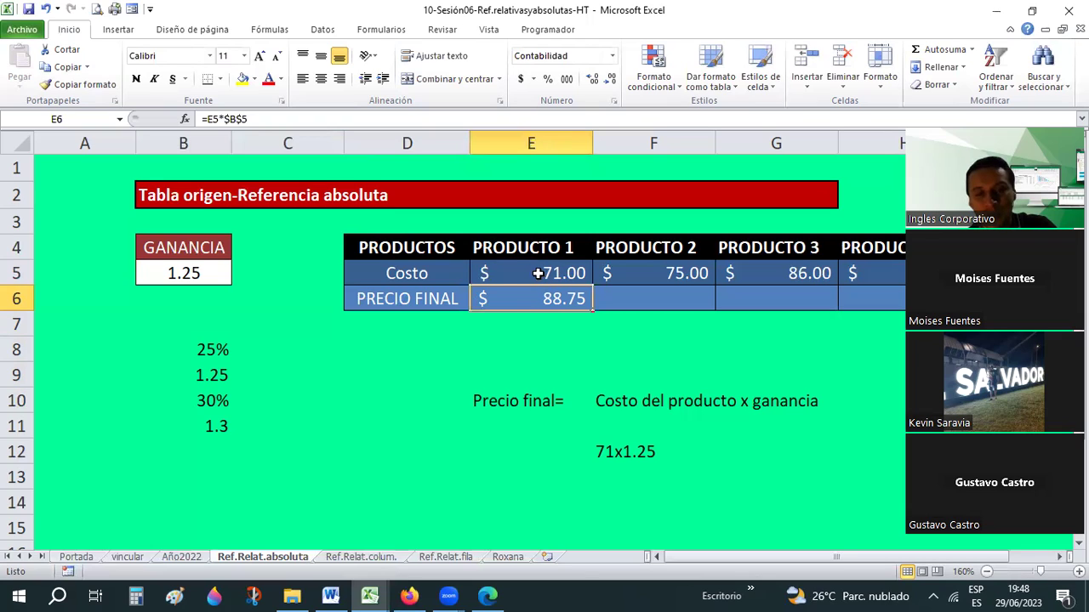
- Review E6's =E5*$B$5 formula and copy it into PRODUCTO 2's column for comparison
left_click(545, 272)
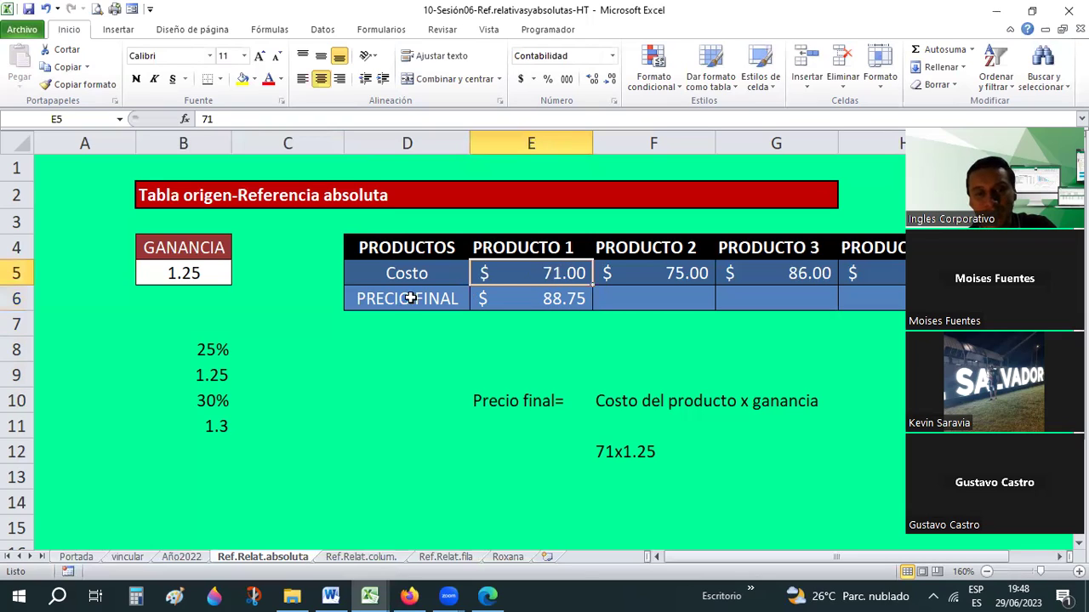
left_click(216, 351)
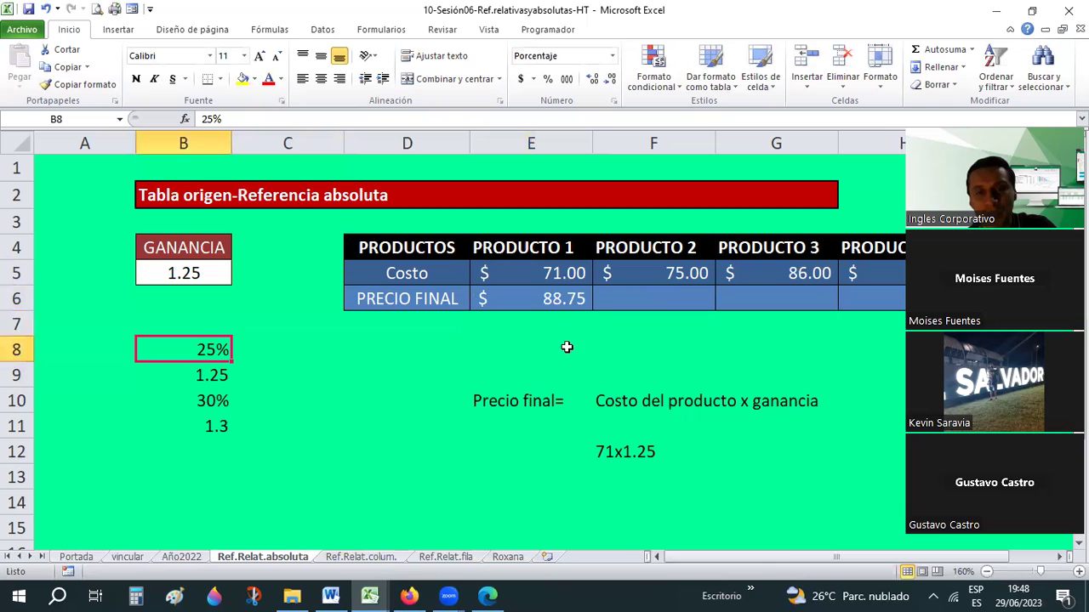
left_click(576, 304)
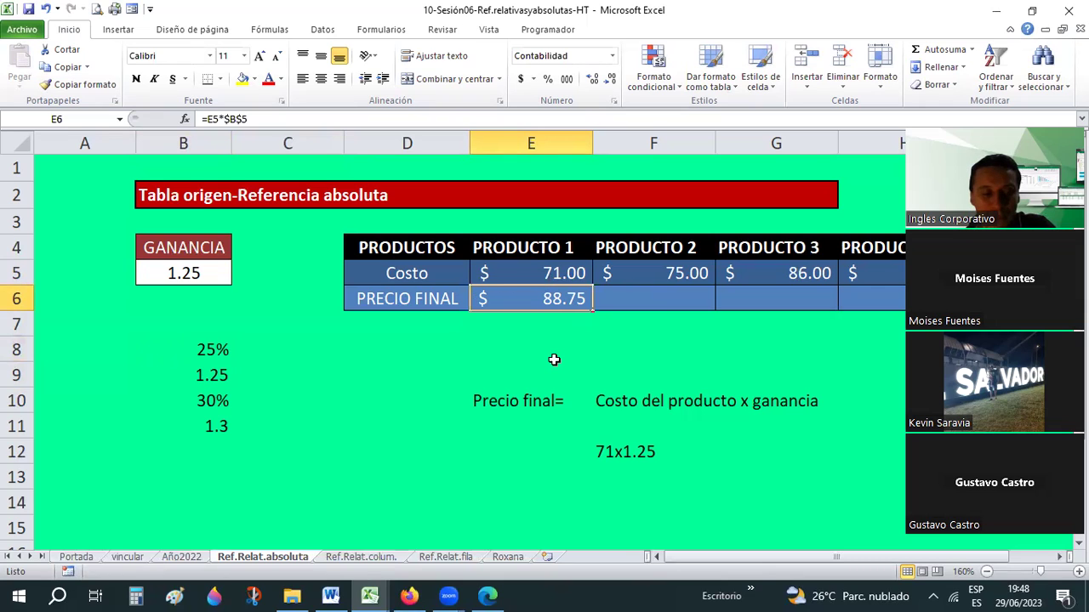
double_click(517, 298)
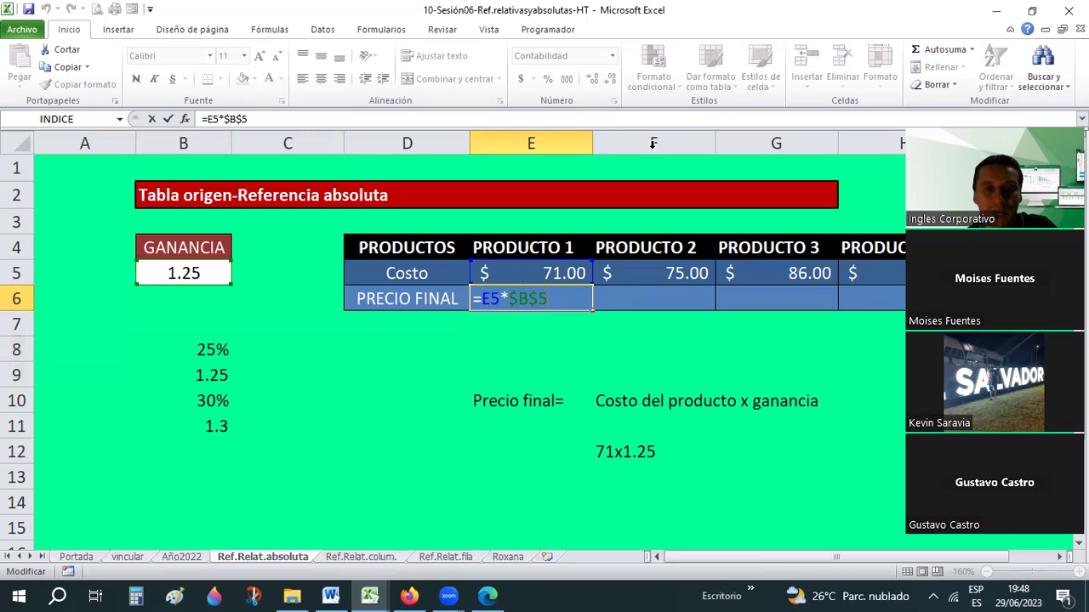
key("ctrl+Return")
mouse_move(593, 310)
left_mouse_down()
mouse_move(661, 312)
mouse_move(651, 298)
left_mouse_up()
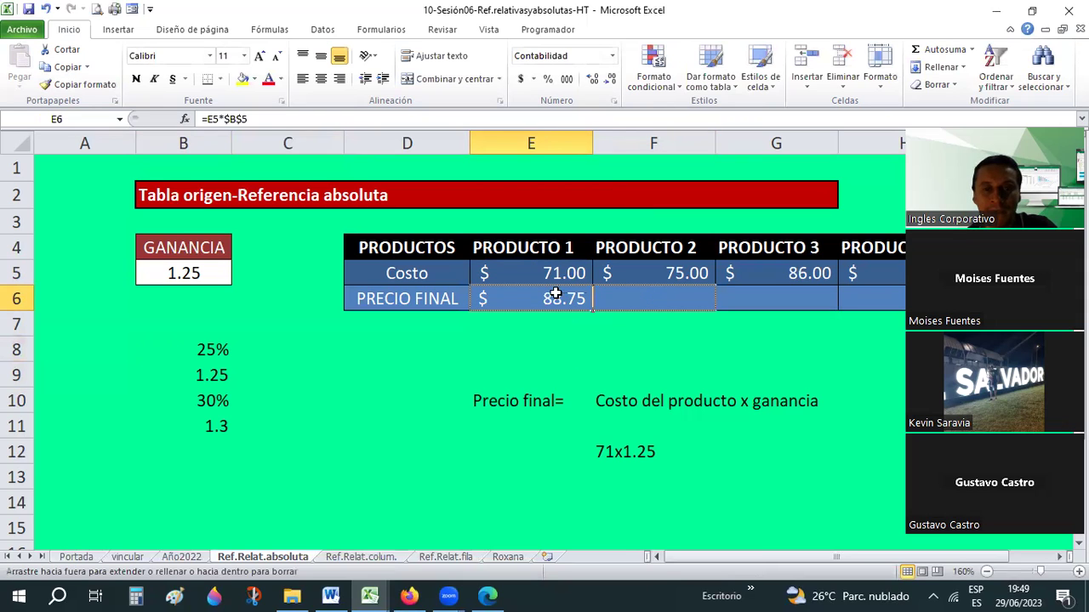
key("Left")
key("Right")
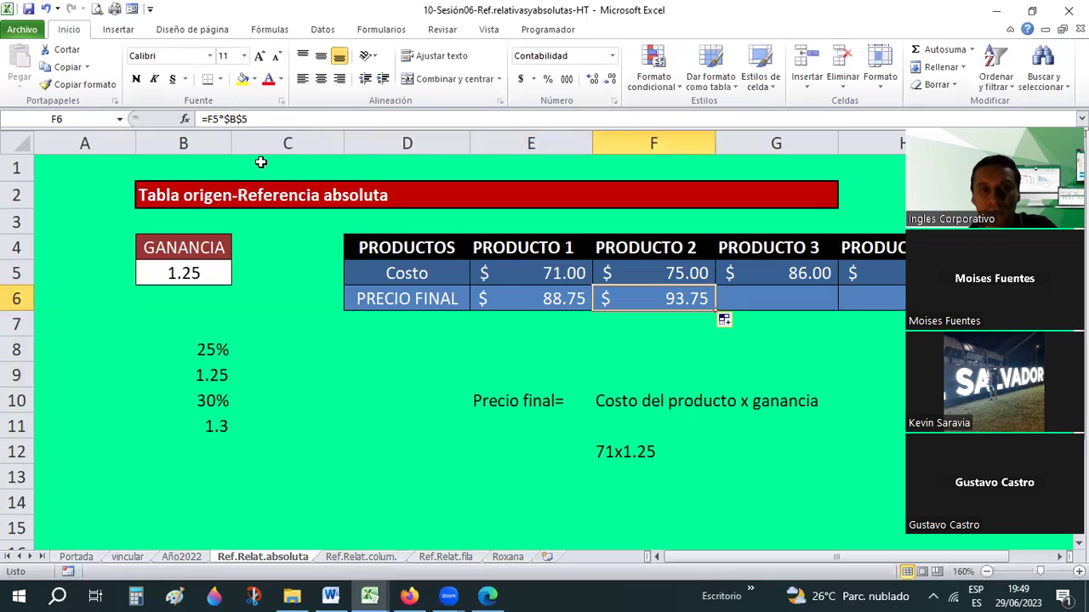
left_click(566, 301)
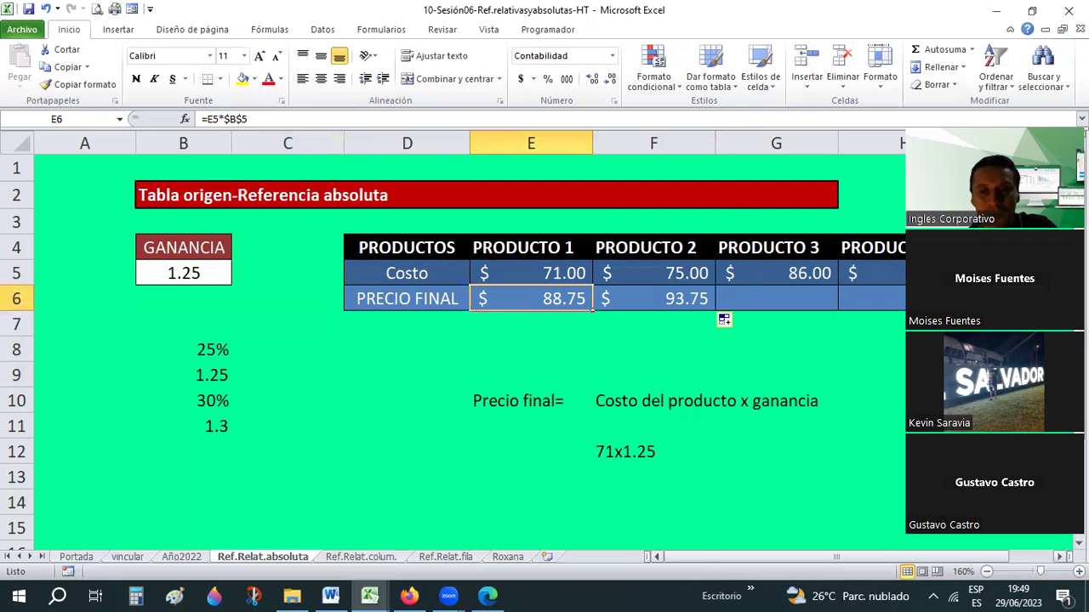
left_click(1059, 557)
scroll(528, 344, "right", 1)
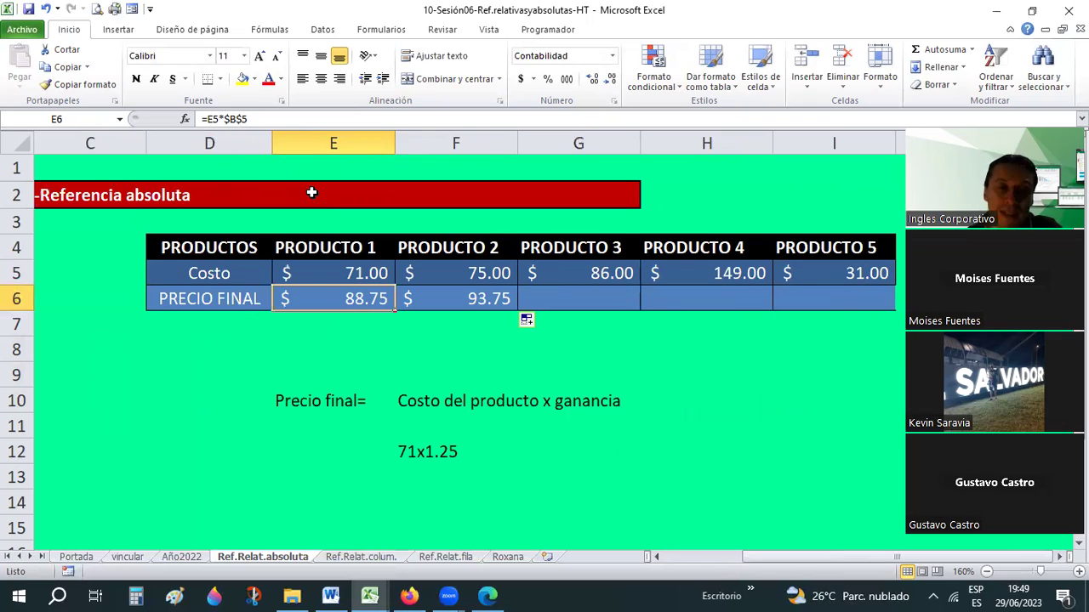
- Fill the price formula across all five products and check each copied formula
left_click_drag(394, 312, 833, 301)
left_click(738, 297)
left_click(358, 295)
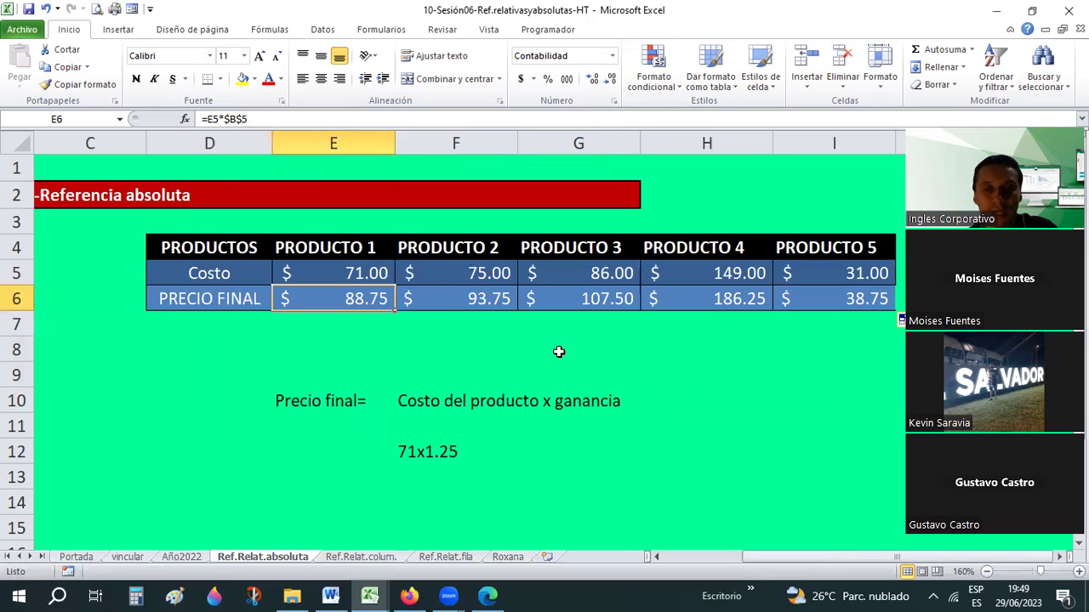
key("Down")
key("Down")
key("Right")
key("Right")
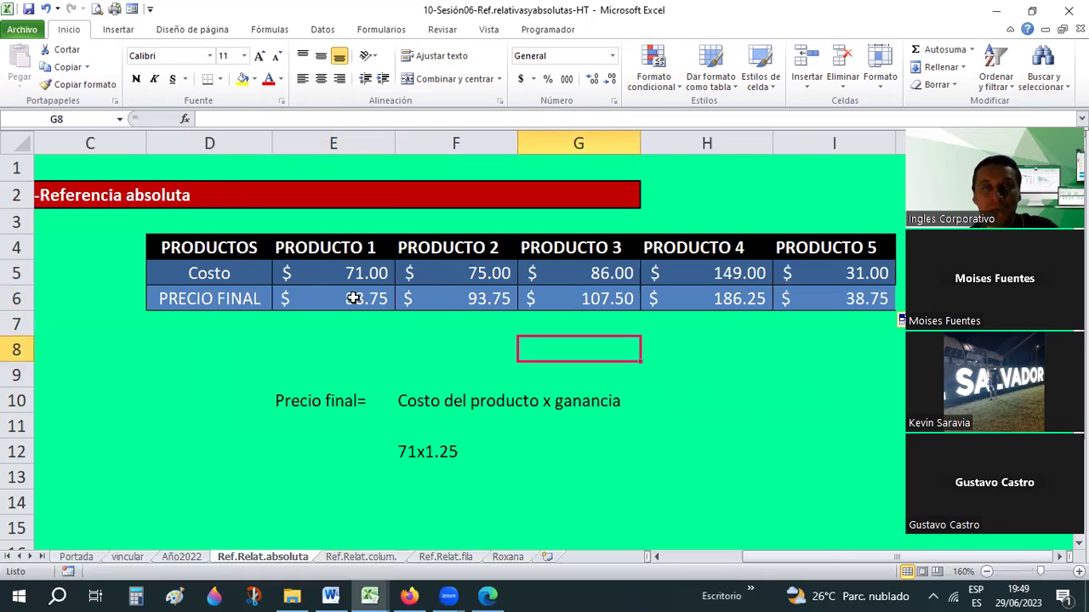
left_click(438, 298)
key("Right")
key("Right")
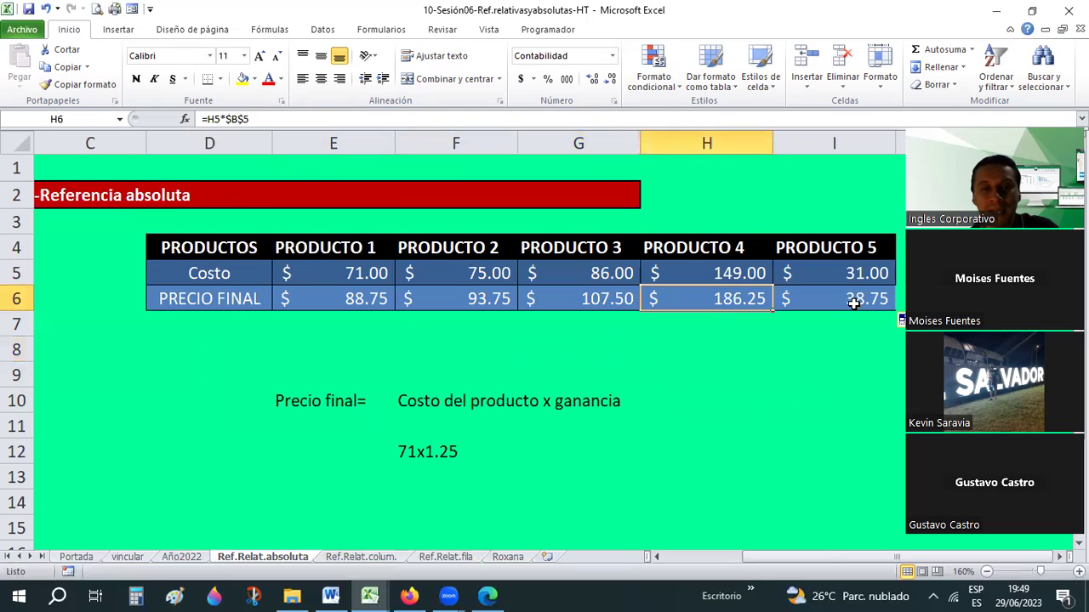
left_click(853, 304)
left_click(759, 292)
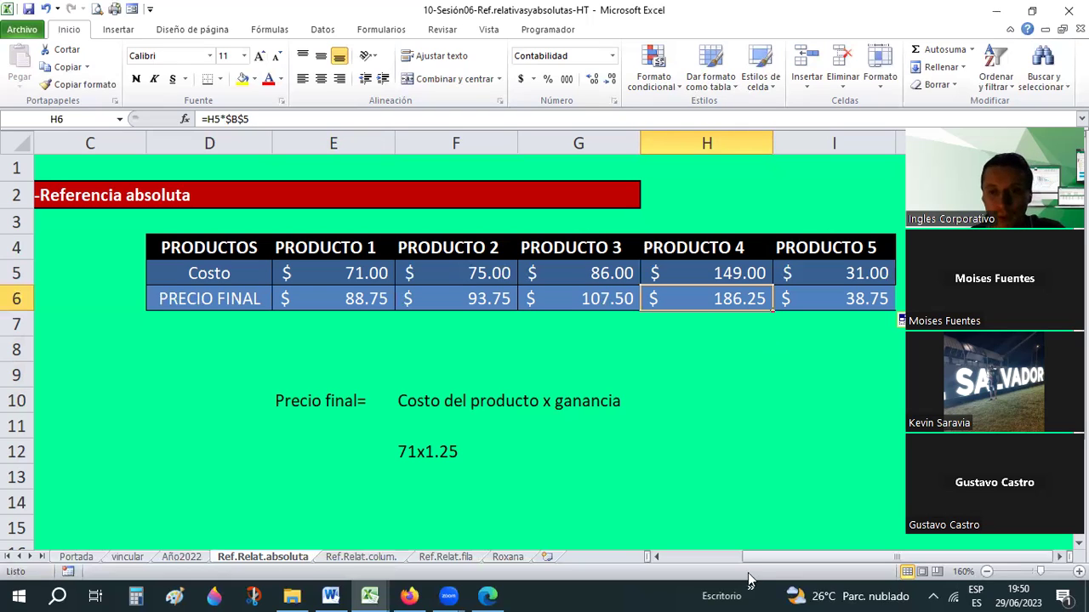
left_click_drag(750, 561, 655, 561)
left_click(178, 274)
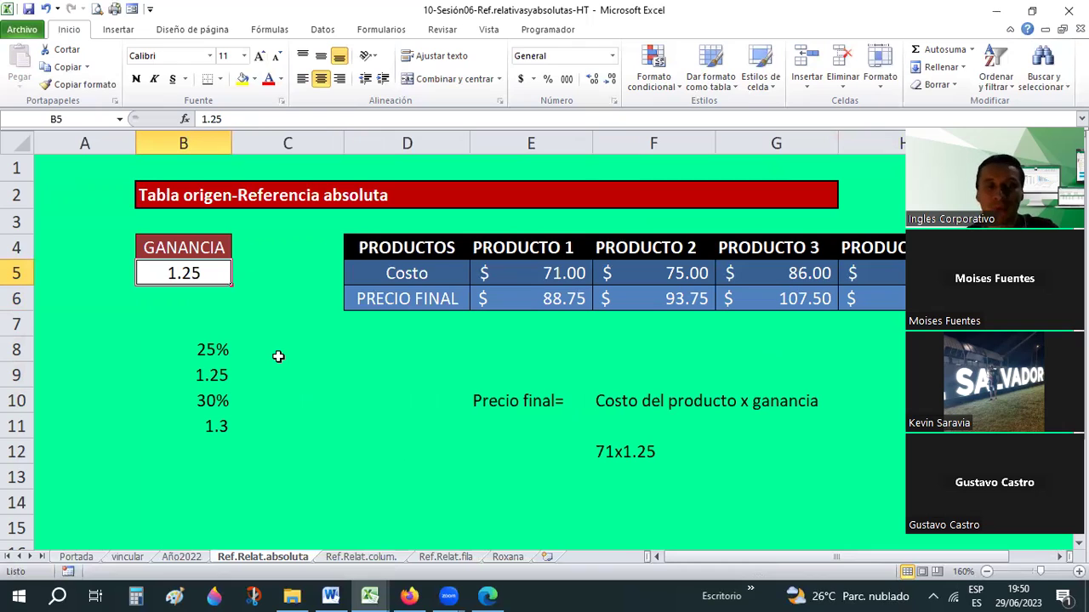
left_click(561, 399)
left_click(644, 398)
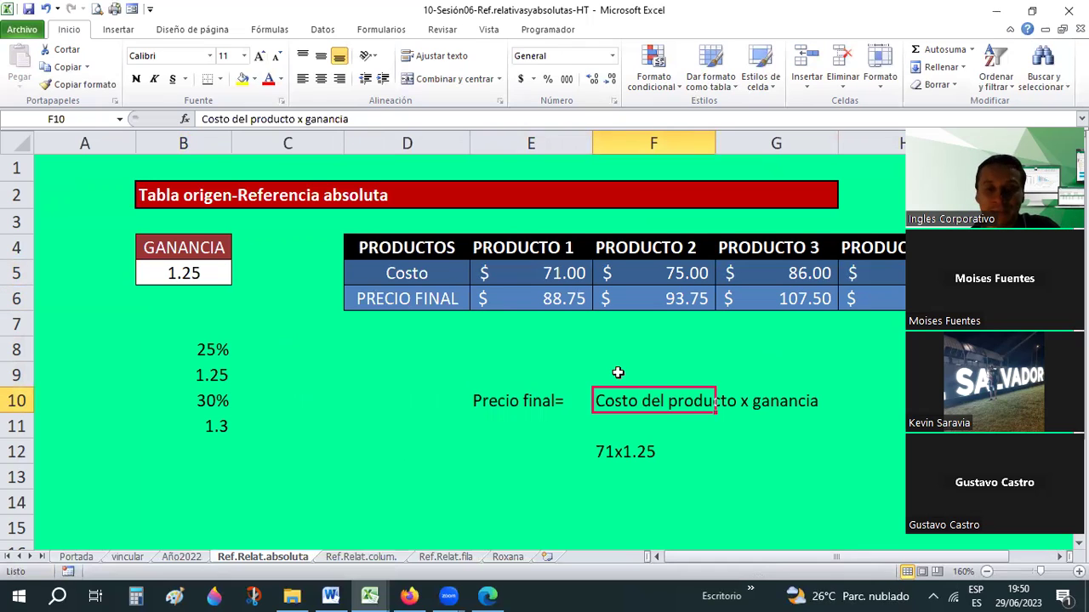
left_click(618, 372)
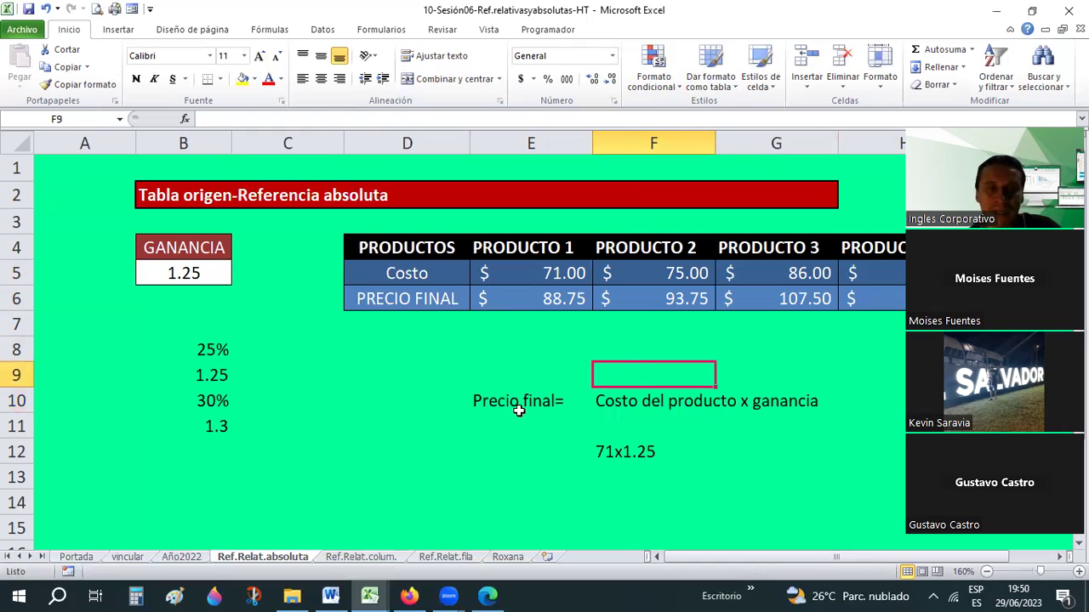
left_click(192, 349)
- Enter the margin formula =E5*.25 in E8, giving $17.75
left_click(570, 336)
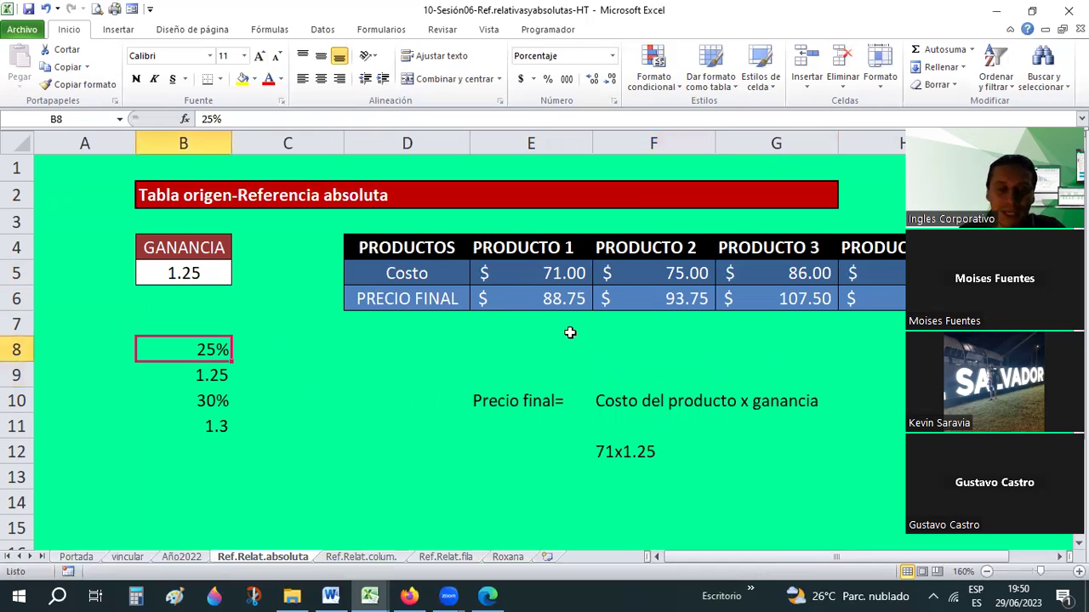
type("=")
key("Up")
key("Up")
key("Up")
type("*.")
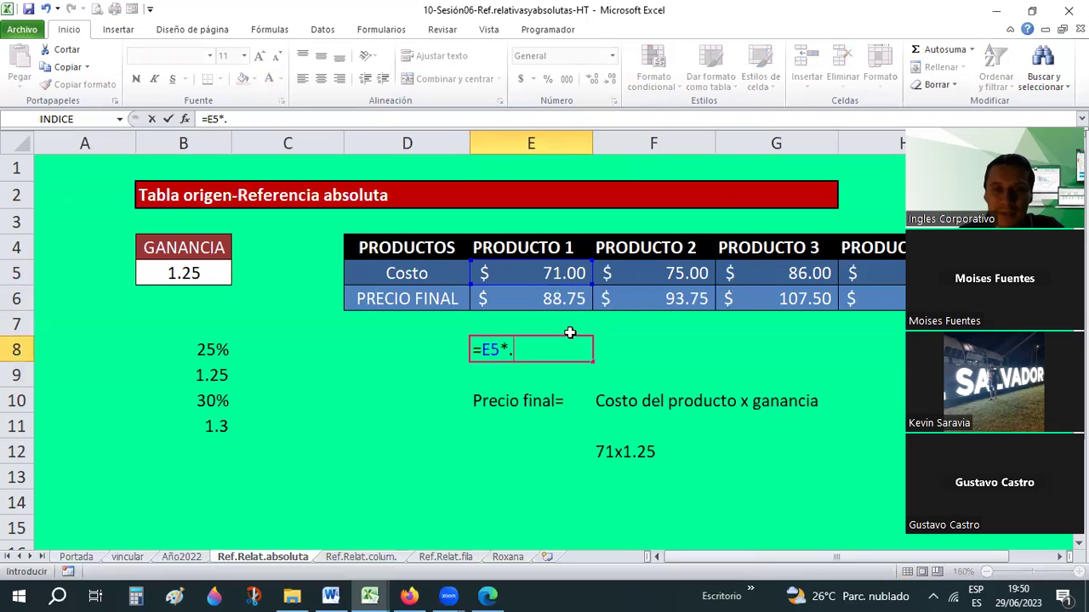
type("25")
key("Return")
key("Up")
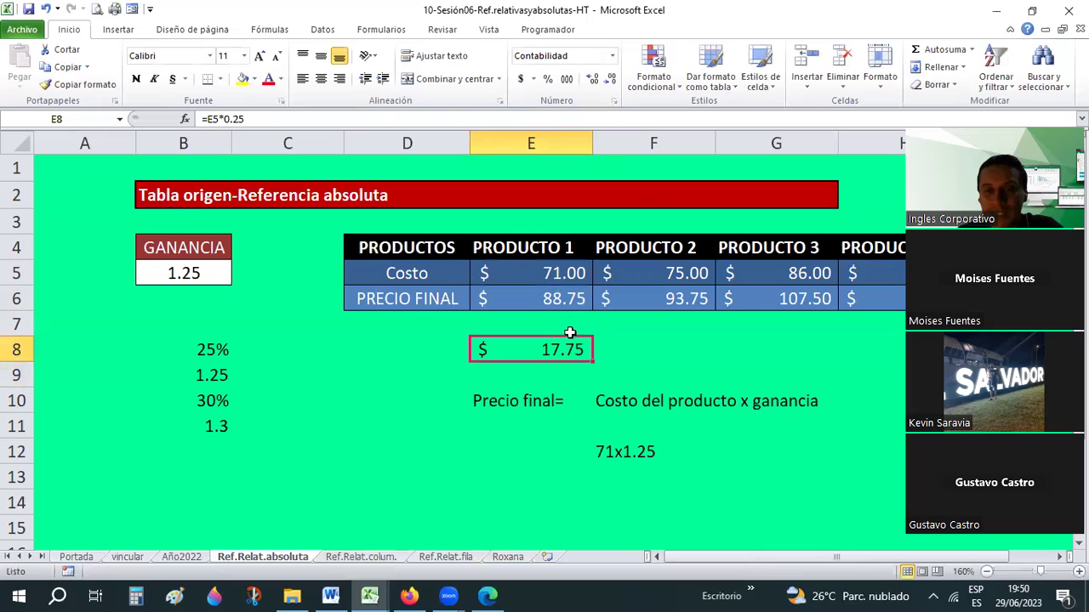
key("Up")
key("Up")
key("Up")
key("Down")
key("Down")
key("Down")
key("Up")
key("Up")
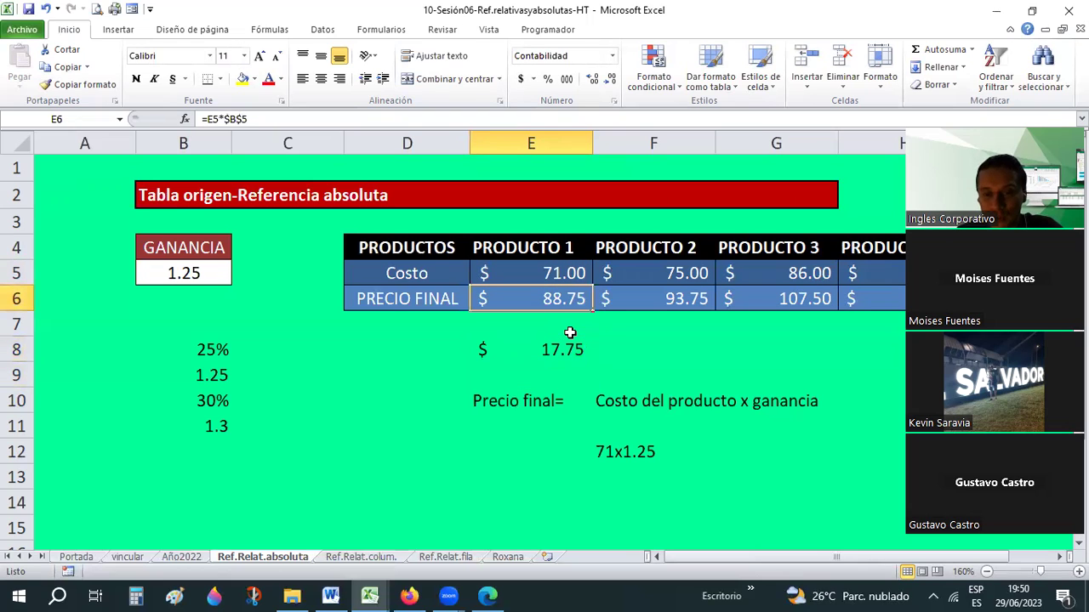
key("Up")
key("Down")
key("Down")
key("Down")
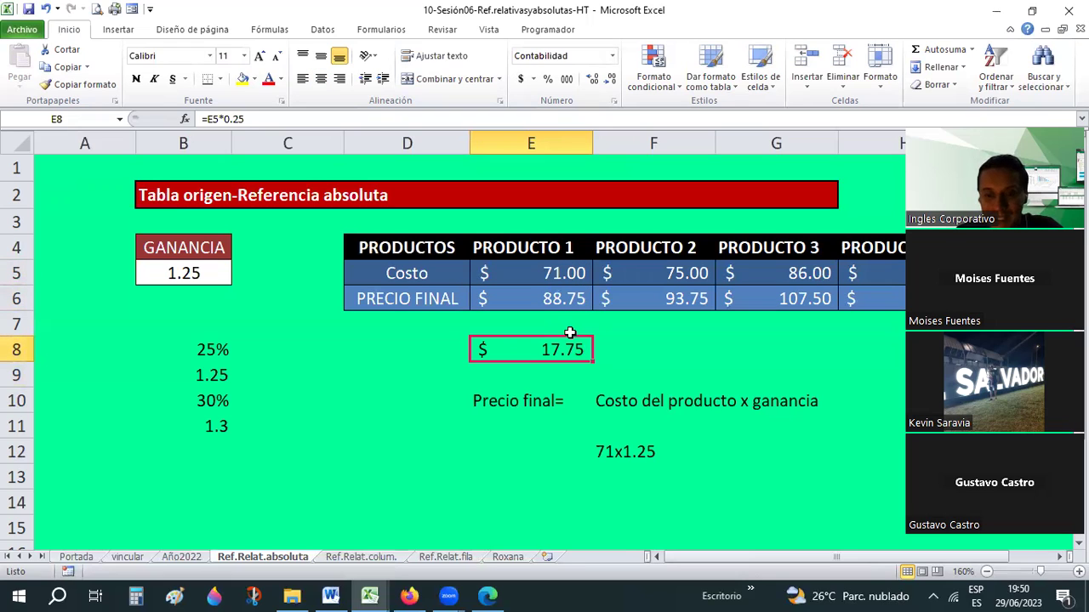
- Set E9 to Número format and enter =E5+E8 to add cost and margin
key("Down")
type("+")
key("Up")
key("Up")
key("Up")
key("Up")
type("+")
key("Up")
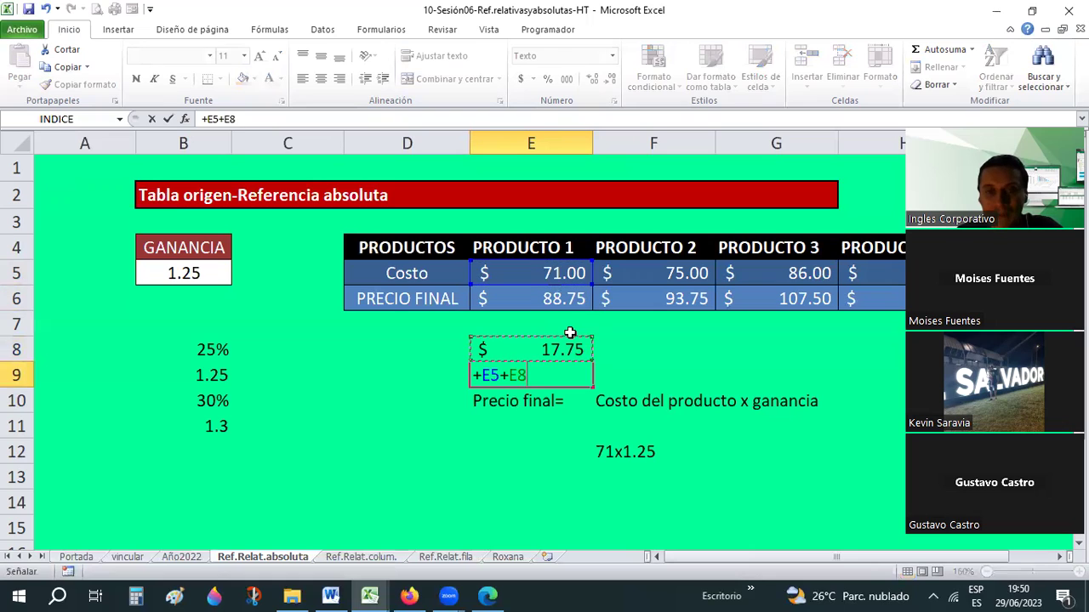
key("ctrl+Return")
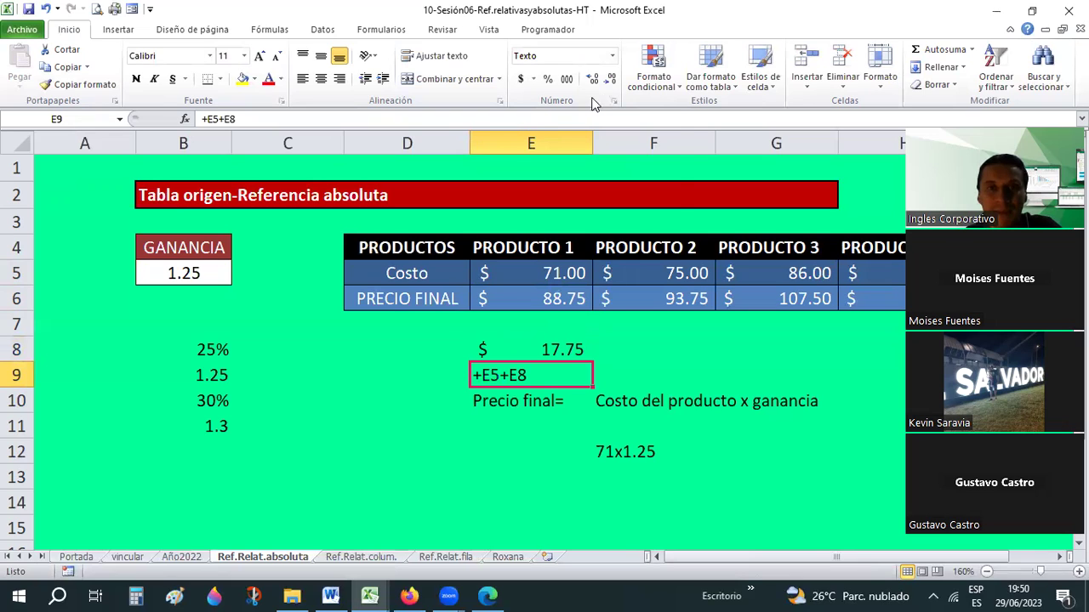
left_click(612, 55)
left_click(561, 108)
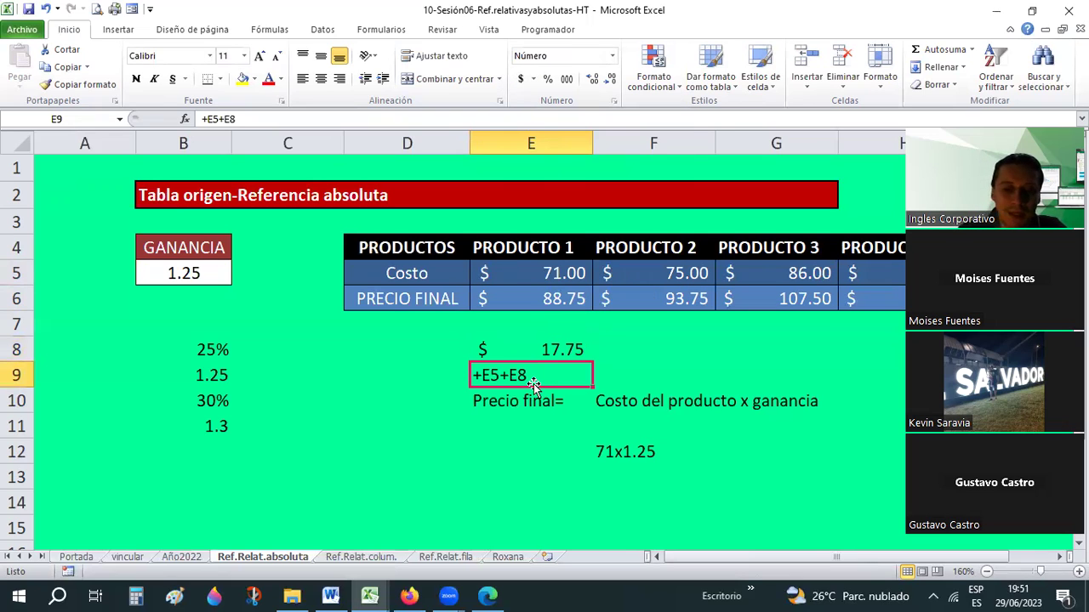
type("=")
key("Up")
key("Up")
key("Up")
key("Up")
type("+")
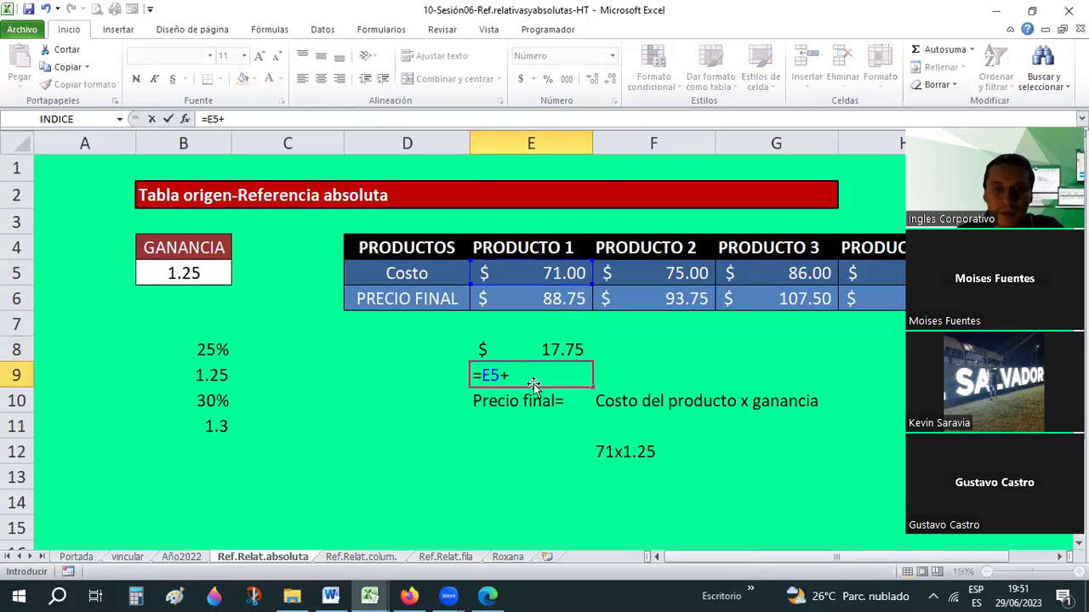
key("Up")
key("Return")
- Copy E8's accounting format onto E9 so it shows $88.75
left_click(521, 367)
left_click(514, 348)
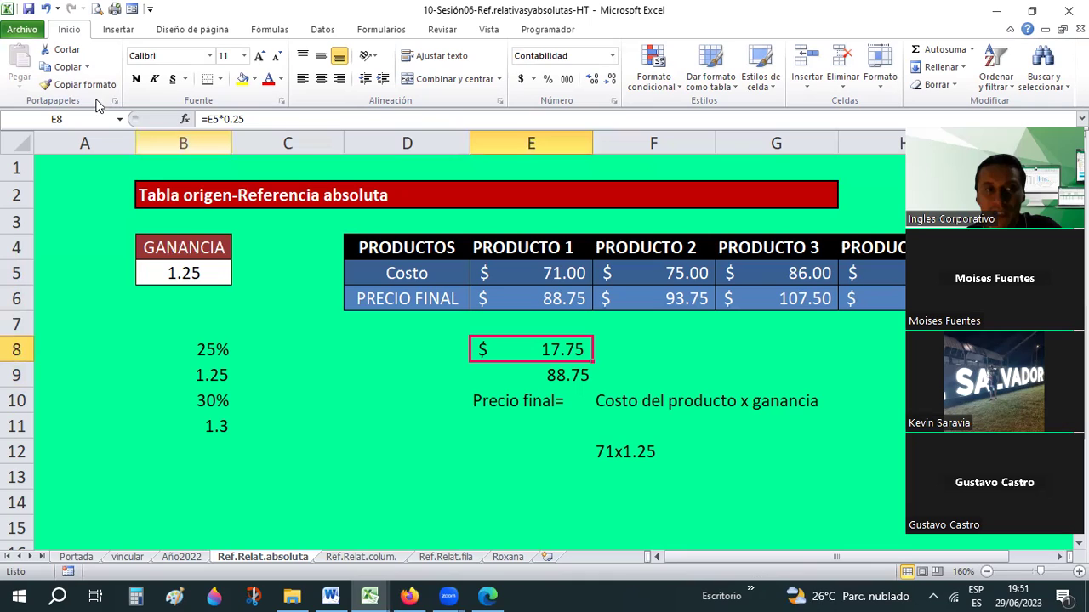
left_click(102, 86)
left_click(557, 380)
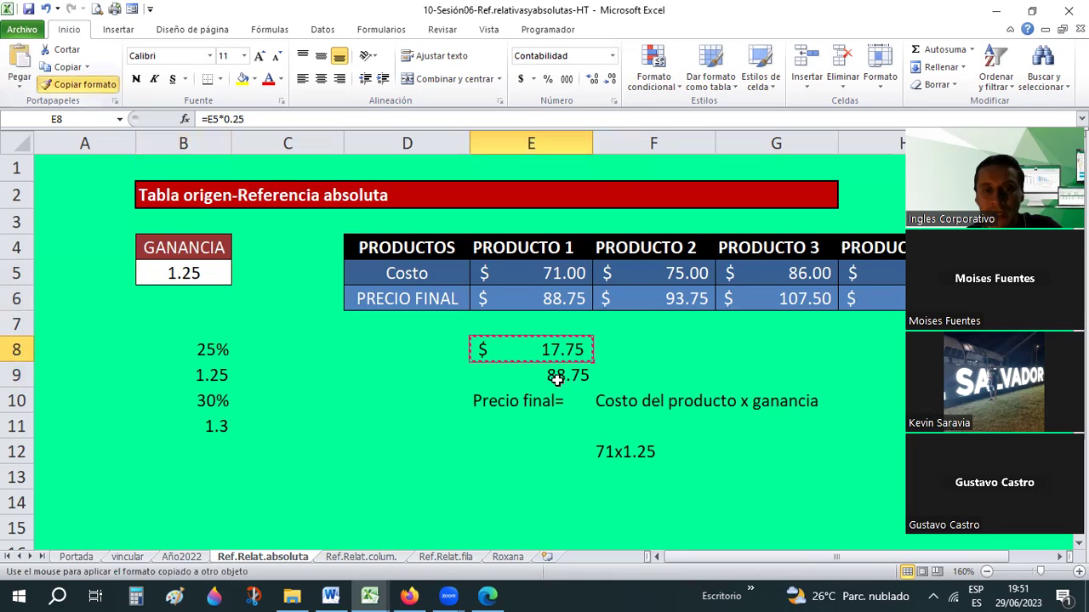
left_click(652, 349)
left_click(551, 357)
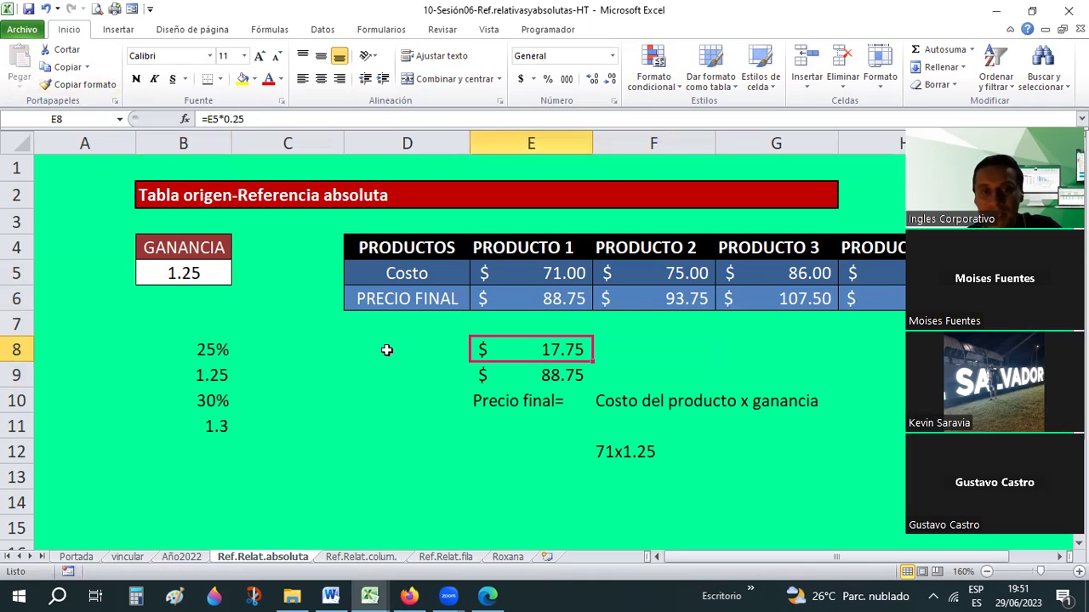
left_click(391, 347)
- Label the rows 'Margen' and 'Precio final' beside the margin and price results
type("Ma")
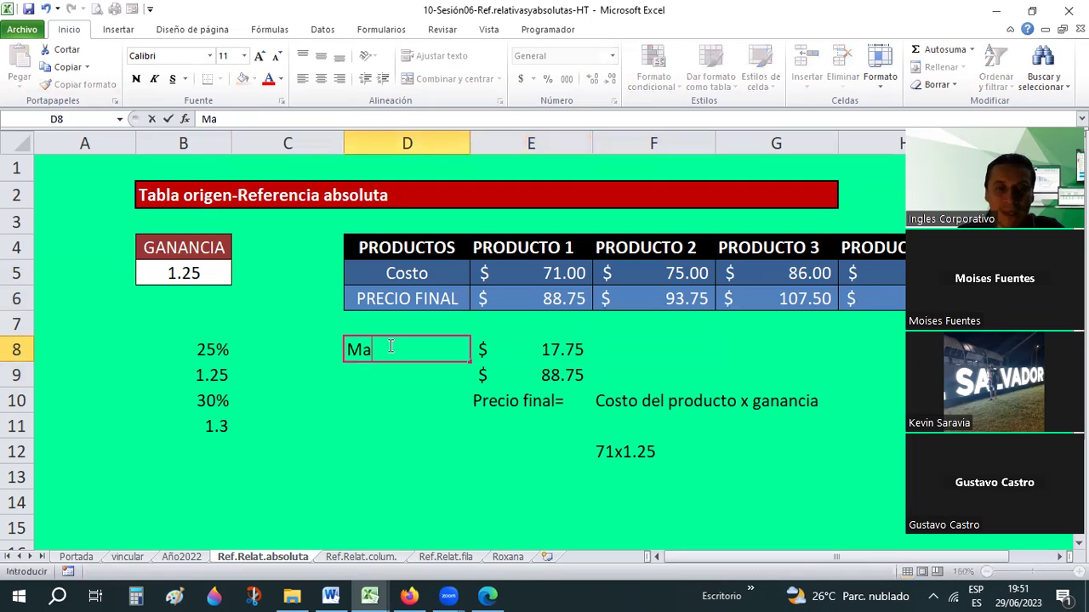
type("rgen")
key("Return")
type("Pre")
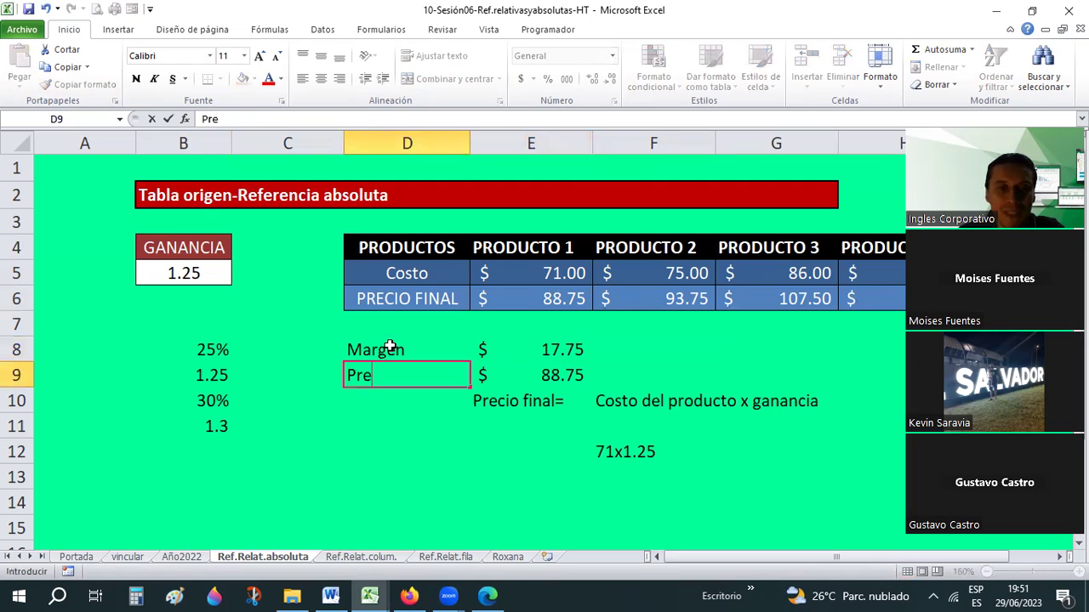
type("cio final")
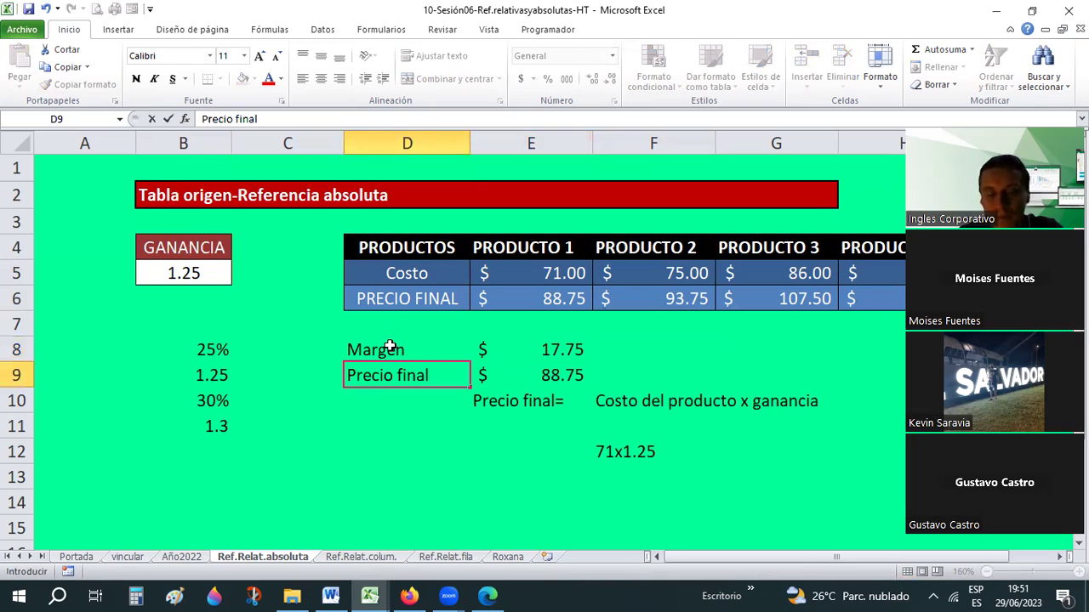
key("Tab")
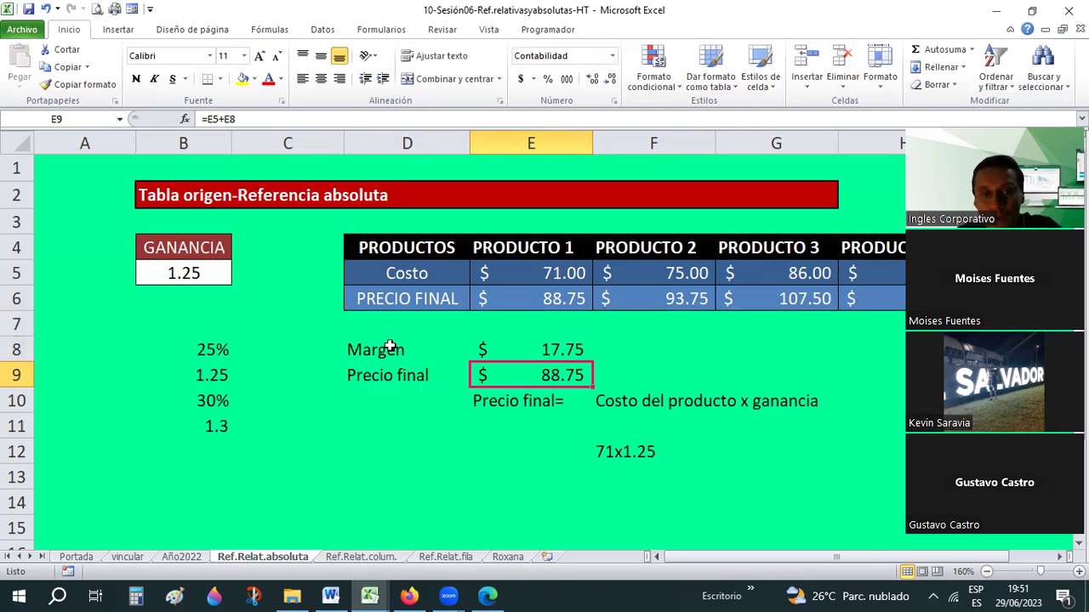
- Review B8–B12, E10 and the E6 price formula with the arrow keys
key("Left")
key("Left")
key("Left")
key("Up")
key("Left")
key("Right")
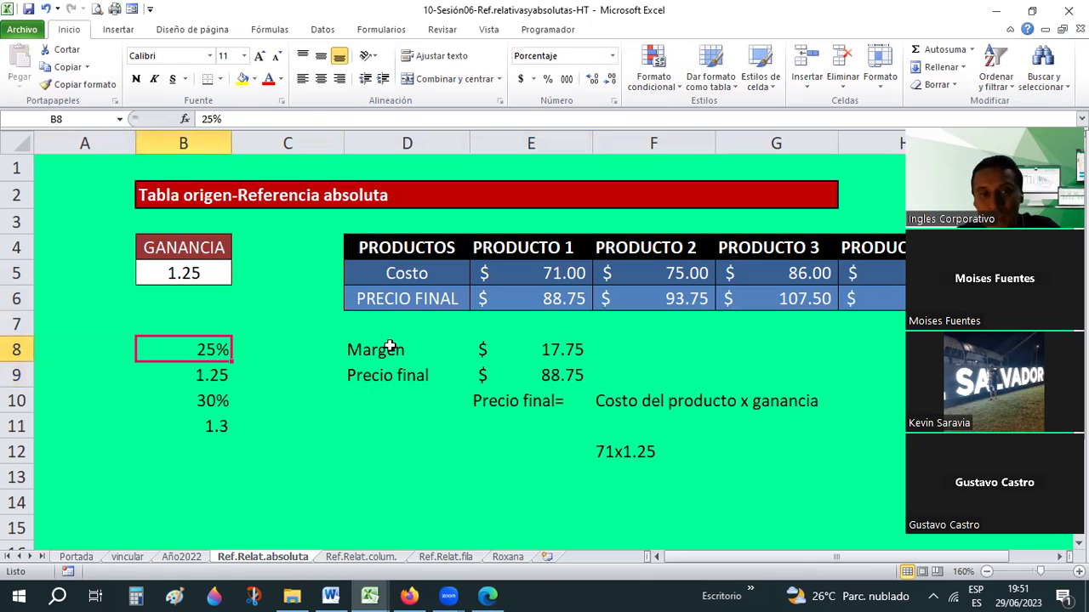
key("Down")
key("Down")
key("Down")
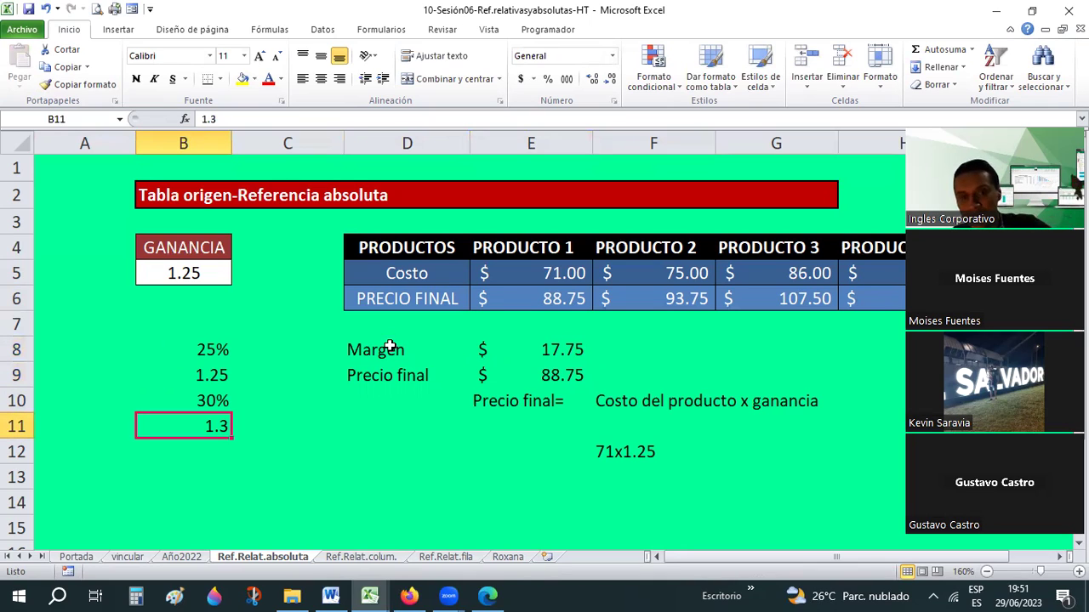
key("Down")
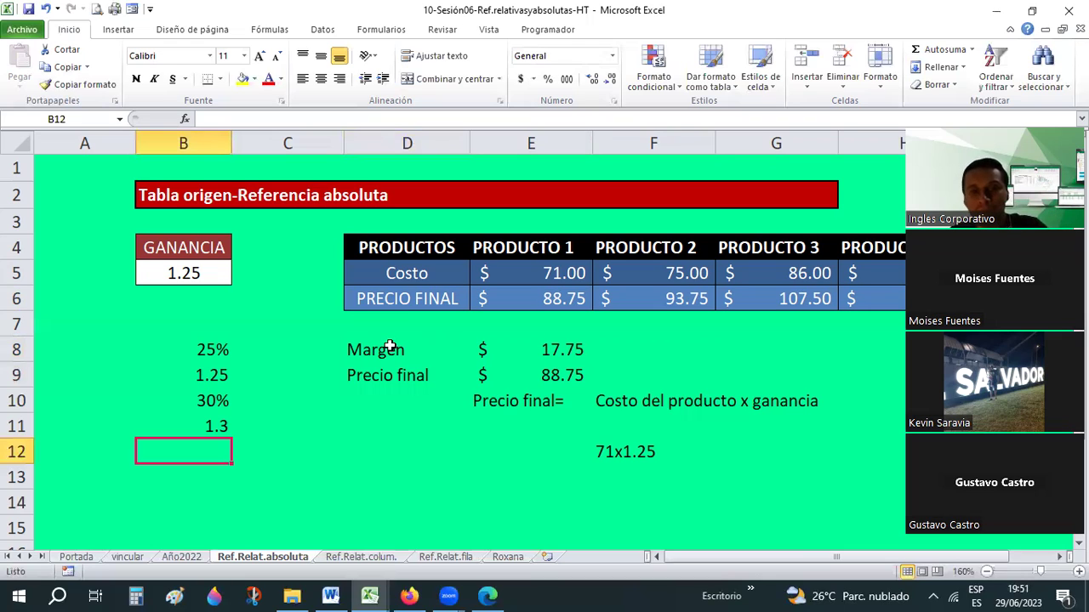
key("Right")
key("Right")
key("Up")
key("Up")
key("Right")
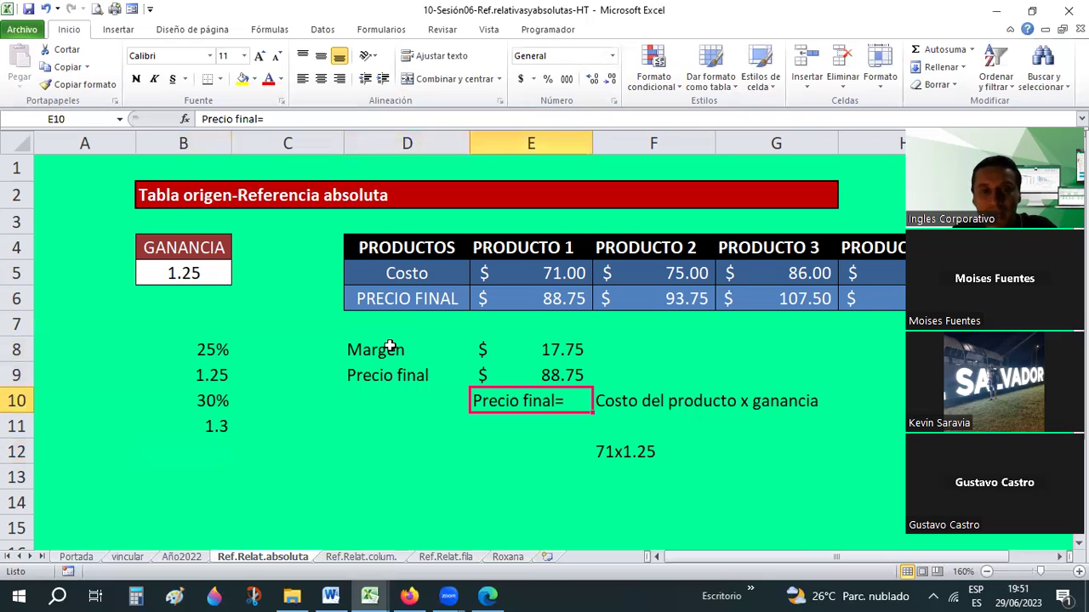
key("Up")
key("Up")
key("Up")
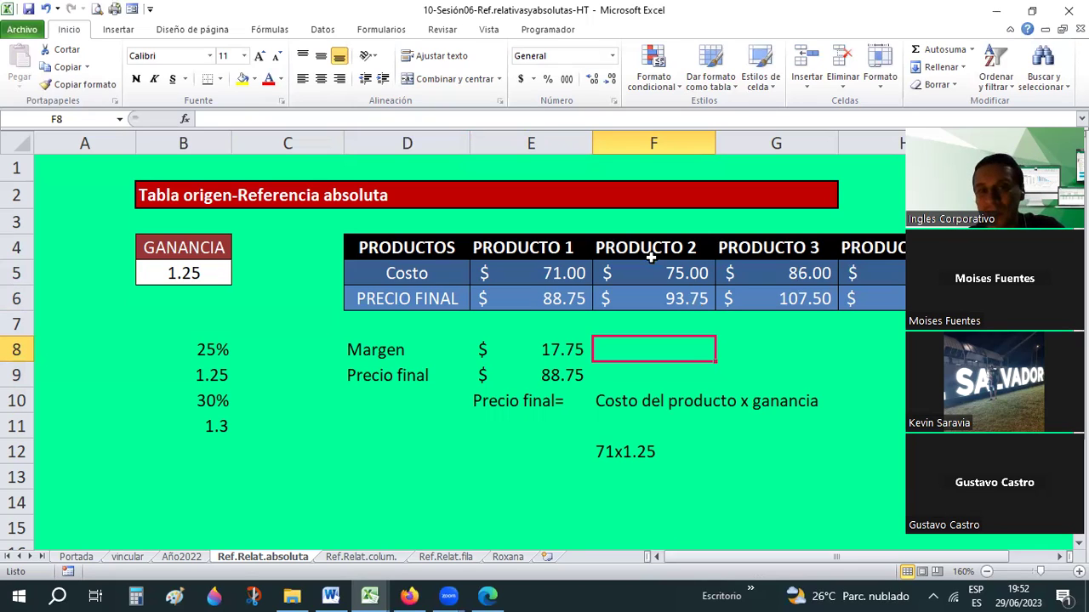
- Inspect the PRECIO FINAL formulas in row 6 and the E8 margin formula
left_click_drag(560, 291, 842, 299)
left_click(559, 343)
left_click(660, 289)
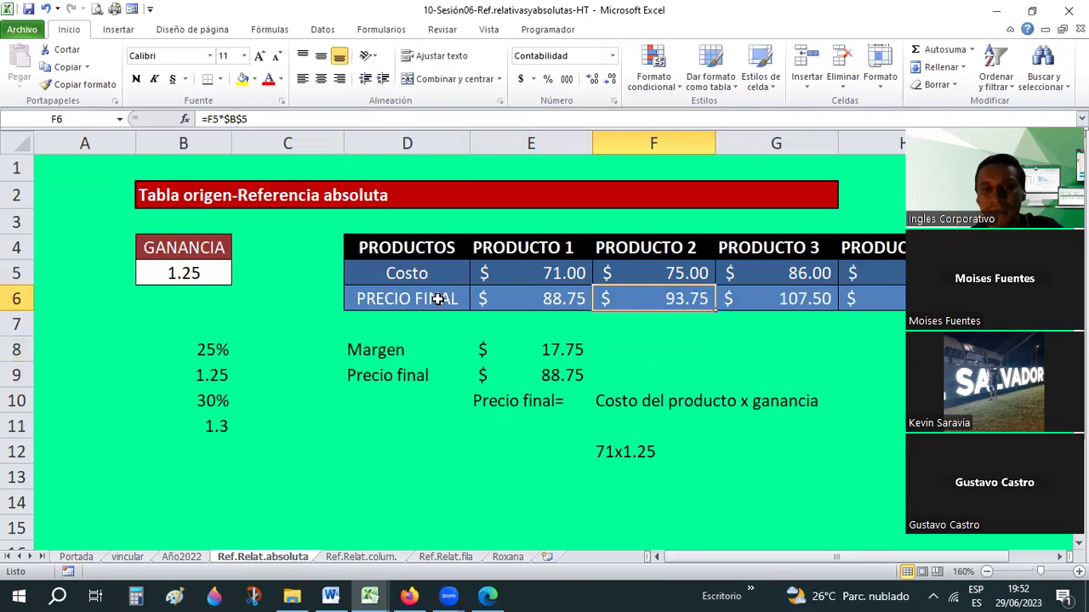
left_click(530, 298)
left_click(619, 298)
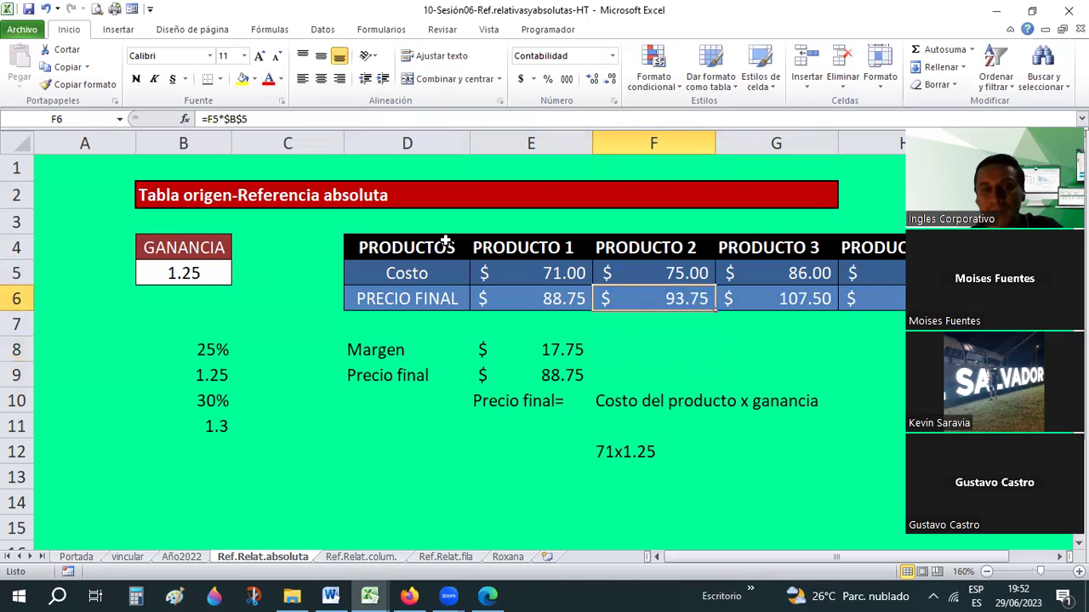
left_click(160, 275)
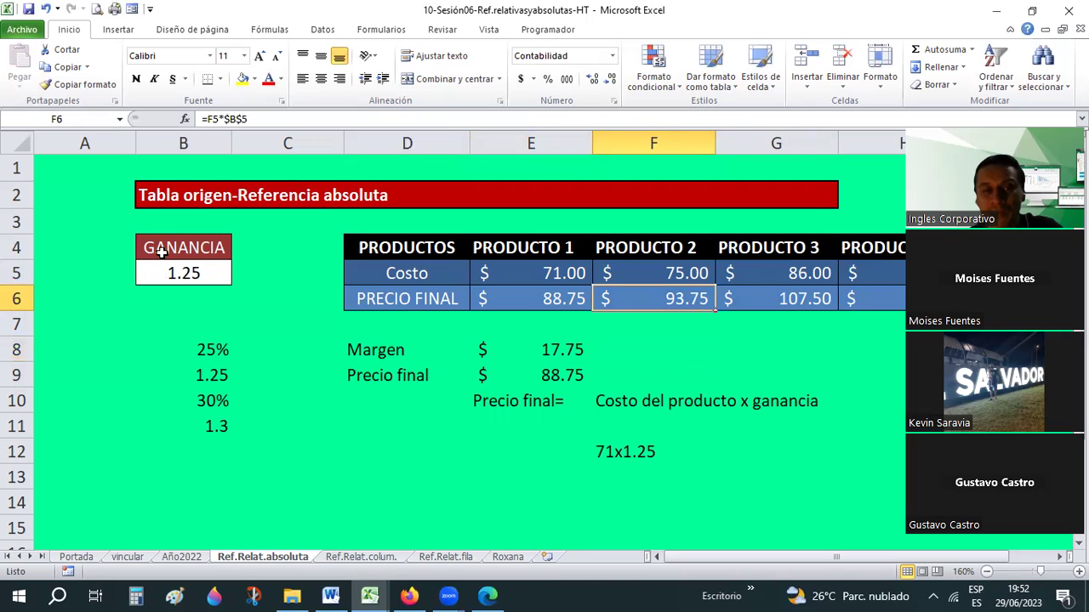
left_click(573, 302)
left_click(800, 298)
key("Right")
- Change GANANCIA in B5 to 1.30 and check the recalculated prices
left_click(174, 281)
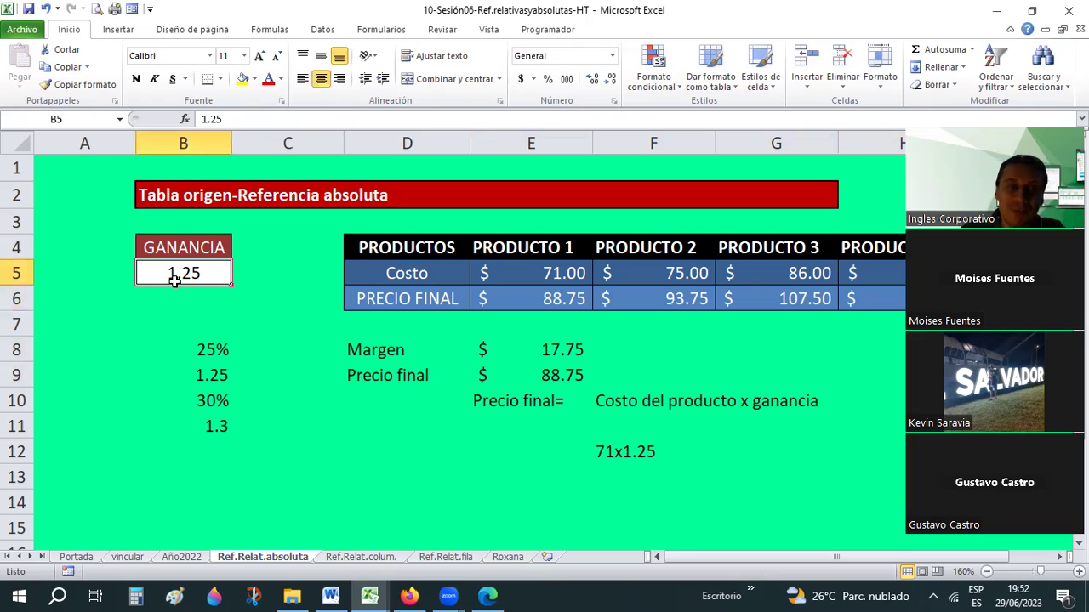
type("1.30")
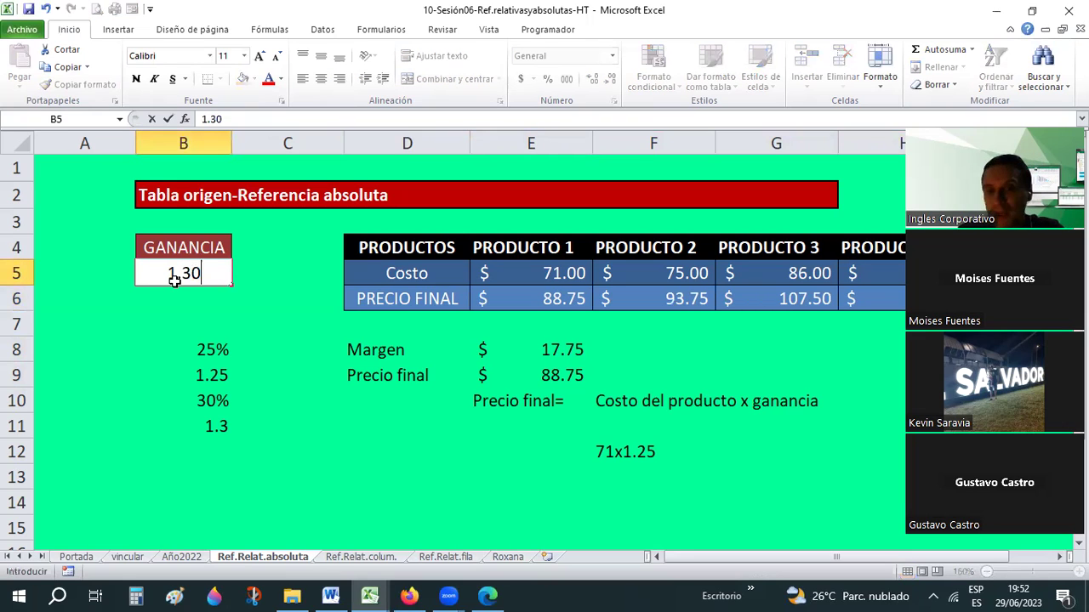
key("Return")
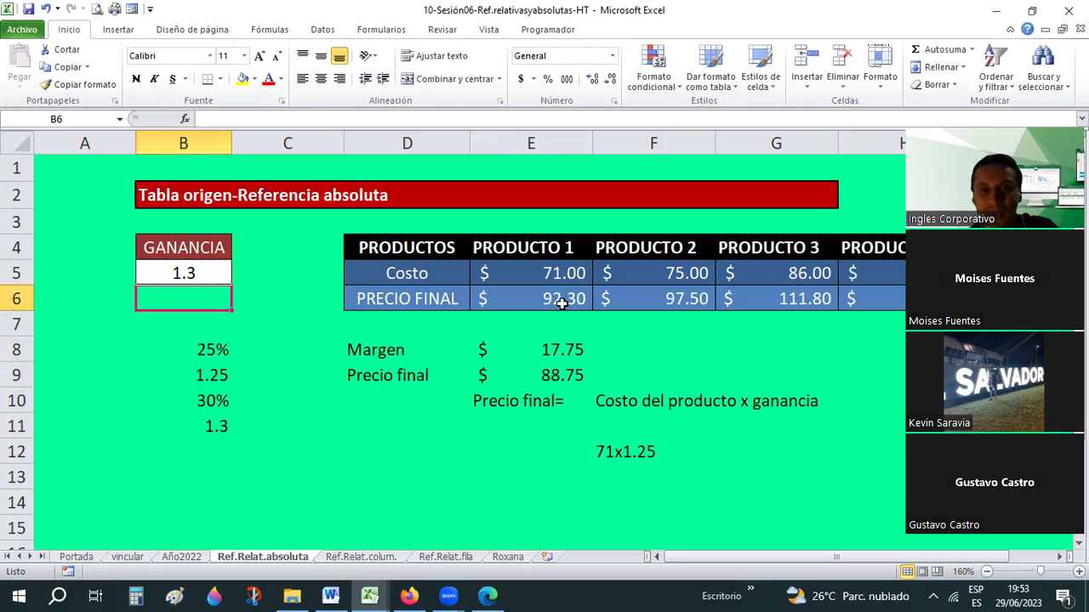
key("Up")
left_click(609, 302)
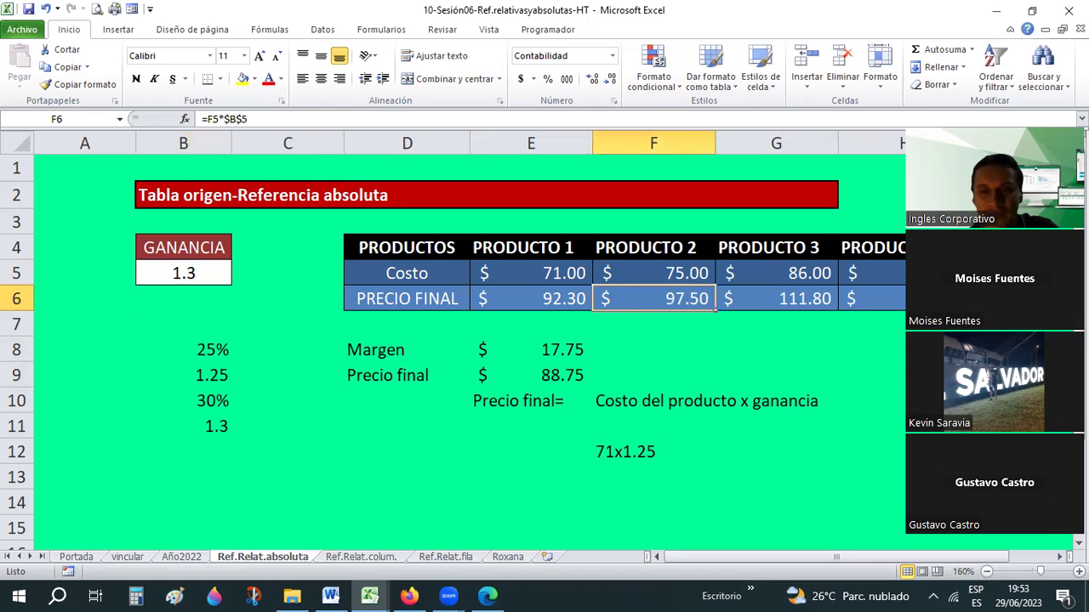
scroll(608, 316, "right", 1)
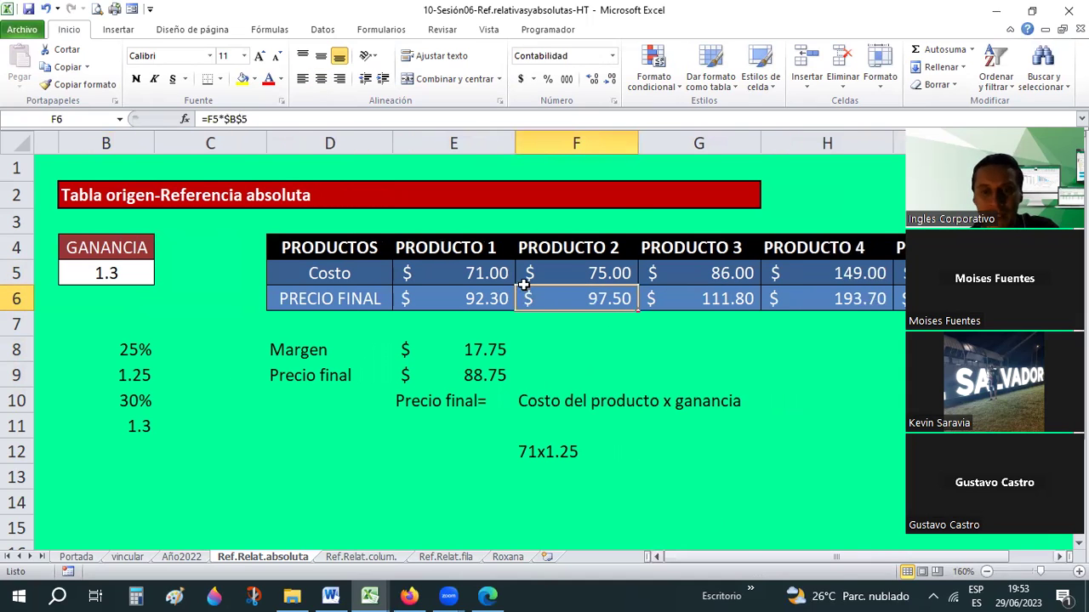
key("Right")
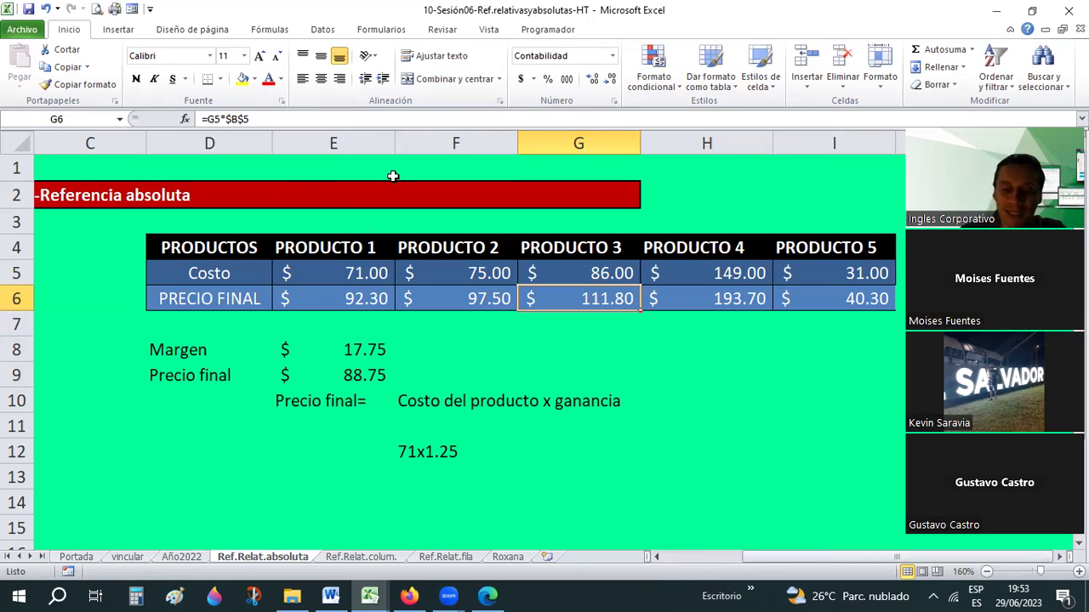
- Format E3:I3 as Percent Style and enter 25, 10, 15, 20 and 35
left_click(380, 214)
left_click_drag(381, 214, 877, 216)
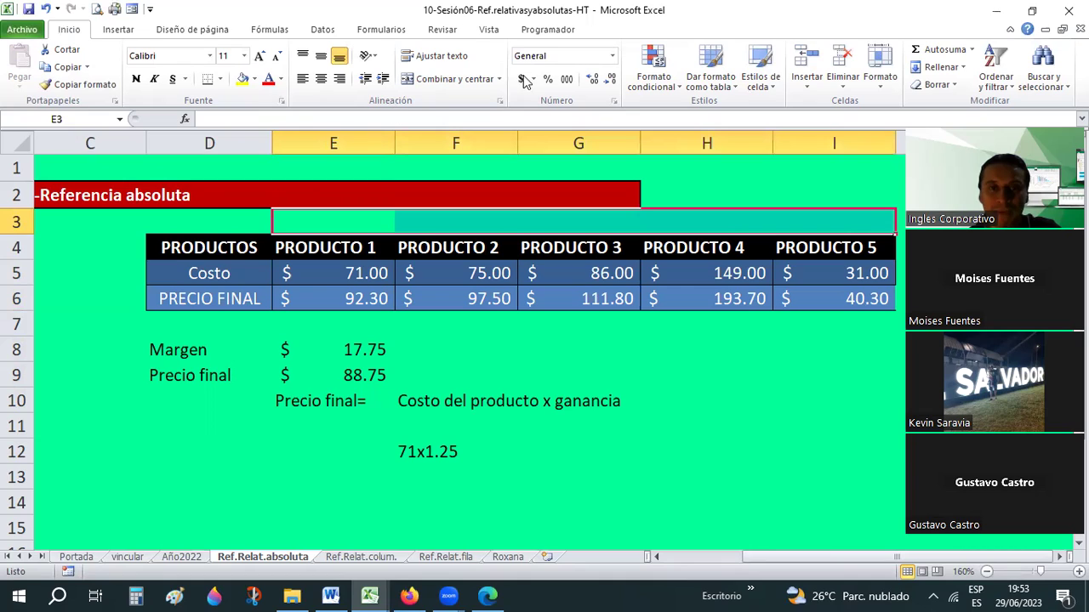
left_click(548, 80)
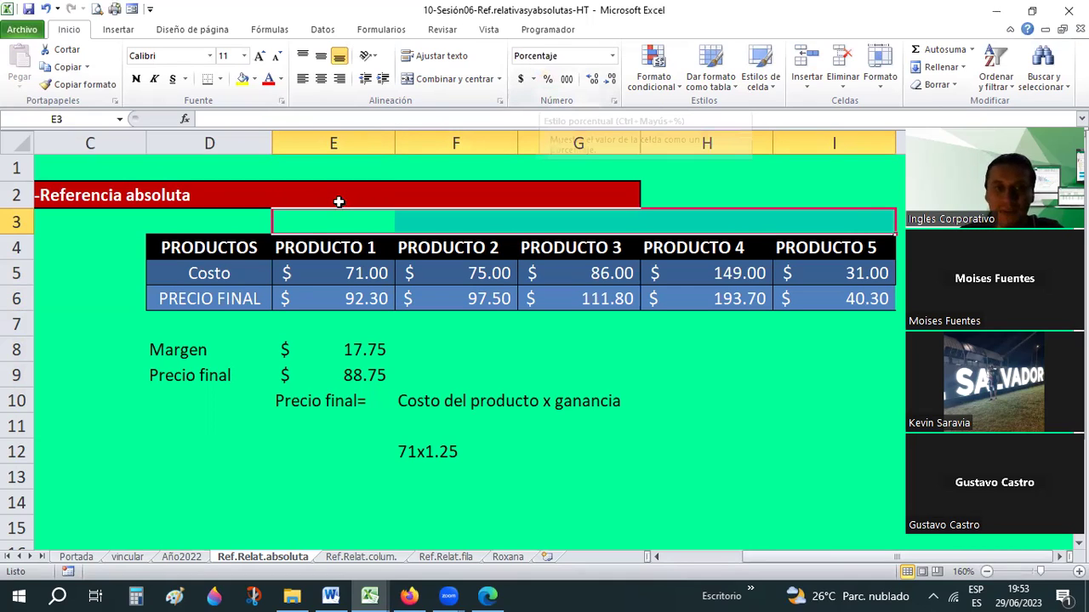
type("25")
key("Tab")
type("10")
key("Tab")
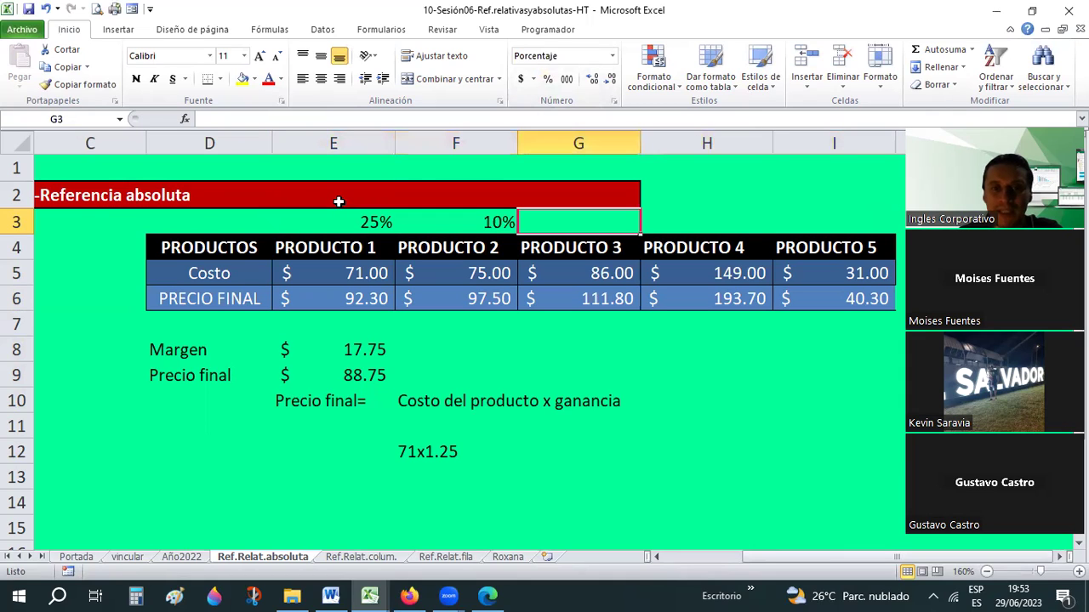
type("15")
key("Tab")
type("20")
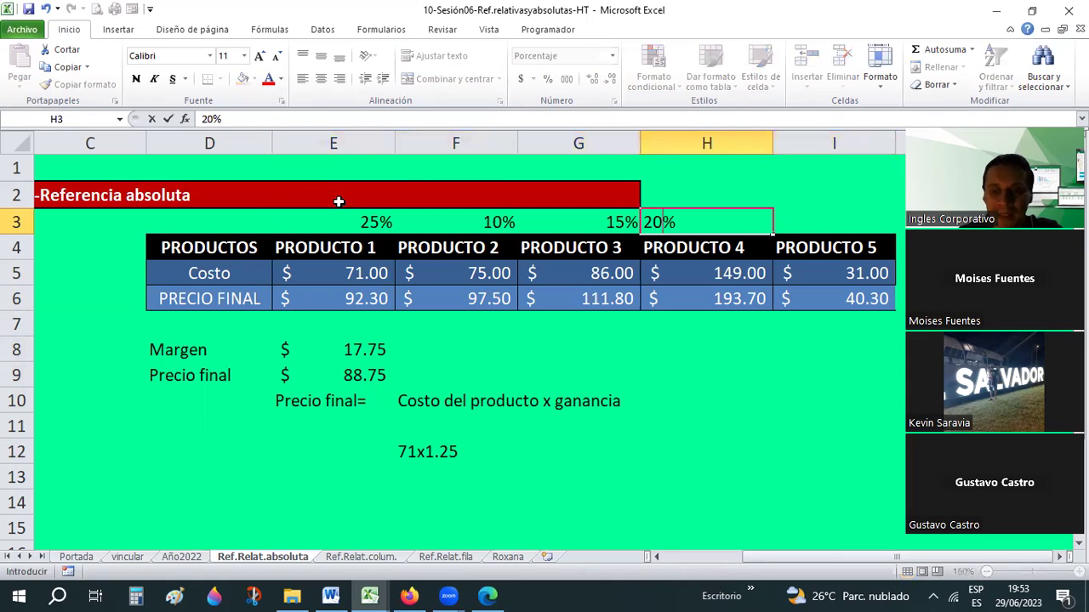
key("Tab")
type("35")
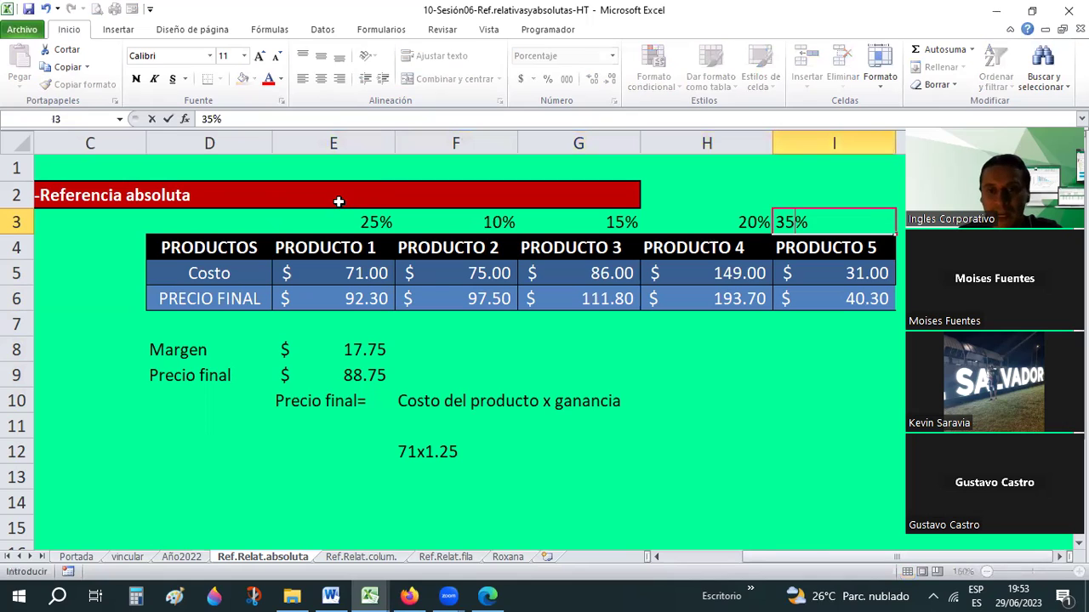
key("Return")
- Start an =E5* formula in E7, cancel it, and reselect the E3:I3 percentages
key("Left")
key("Left")
key("Left")
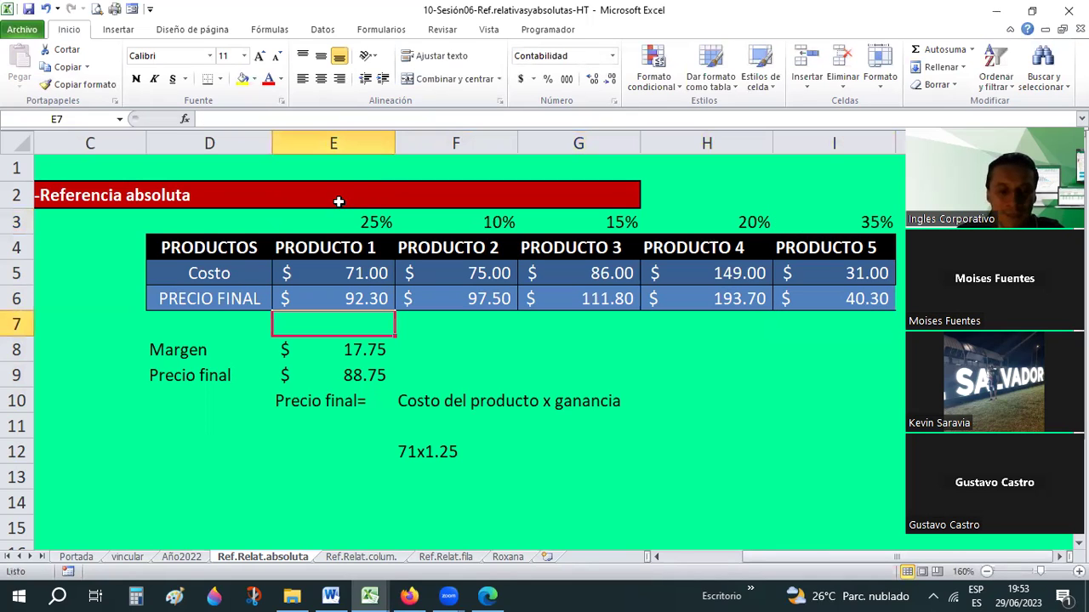
type("=")
key("Up")
key("Up")
type("*")
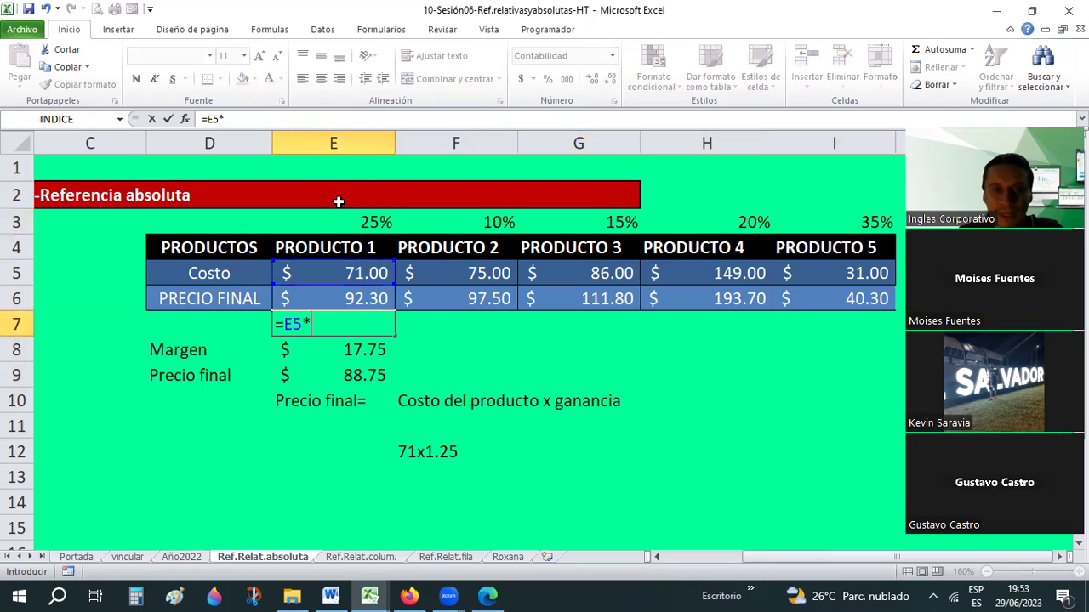
key("Escape")
key("Up")
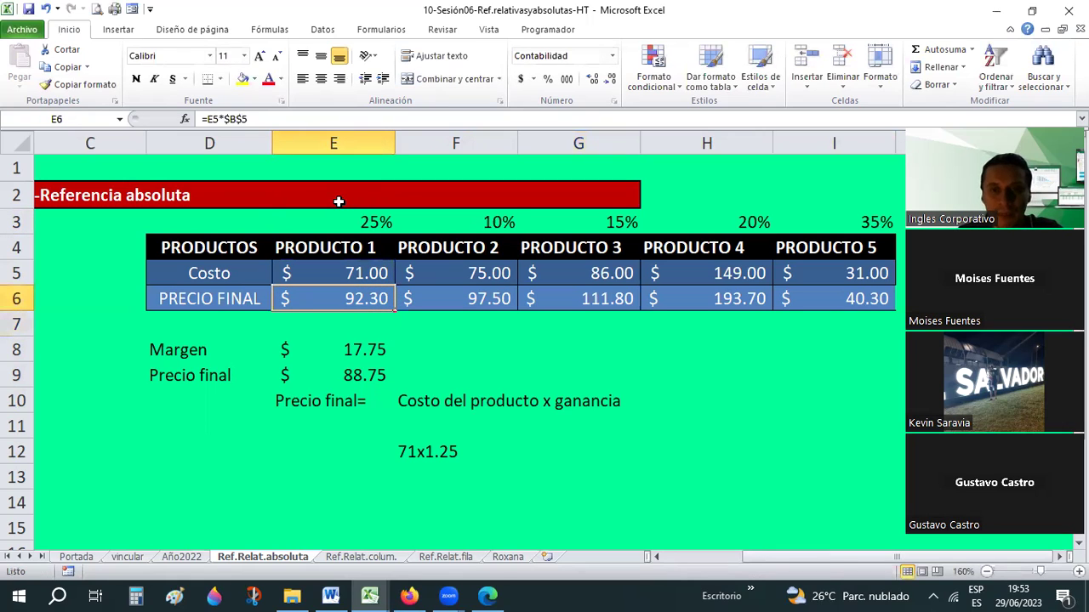
key("Up")
key("Up")
key("Up")
key("shift+Right")
key("shift+Right")
key("shift+Right")
key("shift+Right")
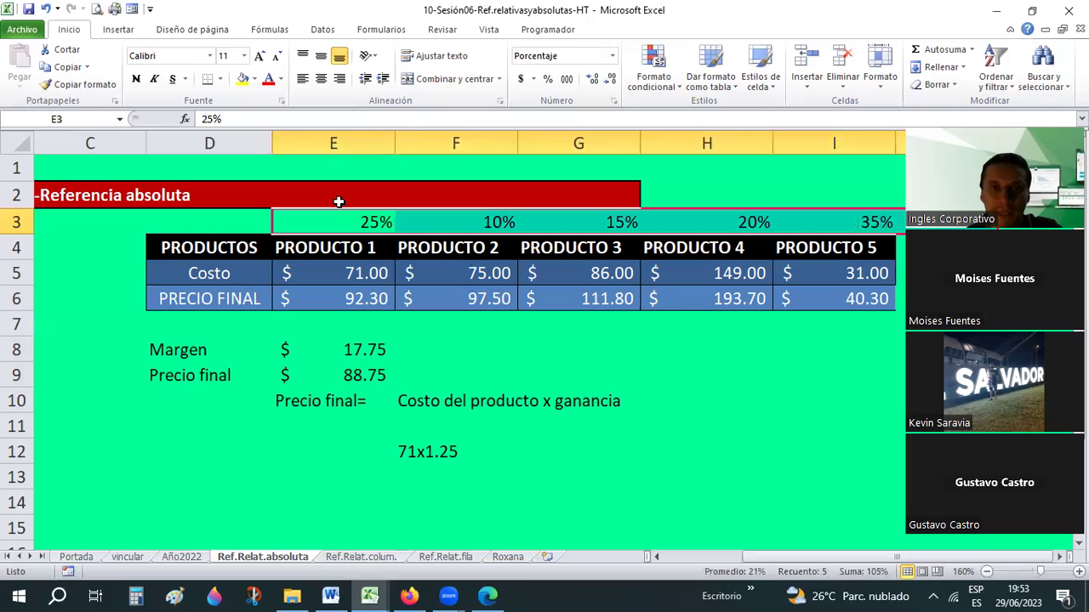
- Show row 3 as plain numbers and enter multipliers 1.25, 1.10, 1.15, 1.20 and 1.35
left_click(611, 56)
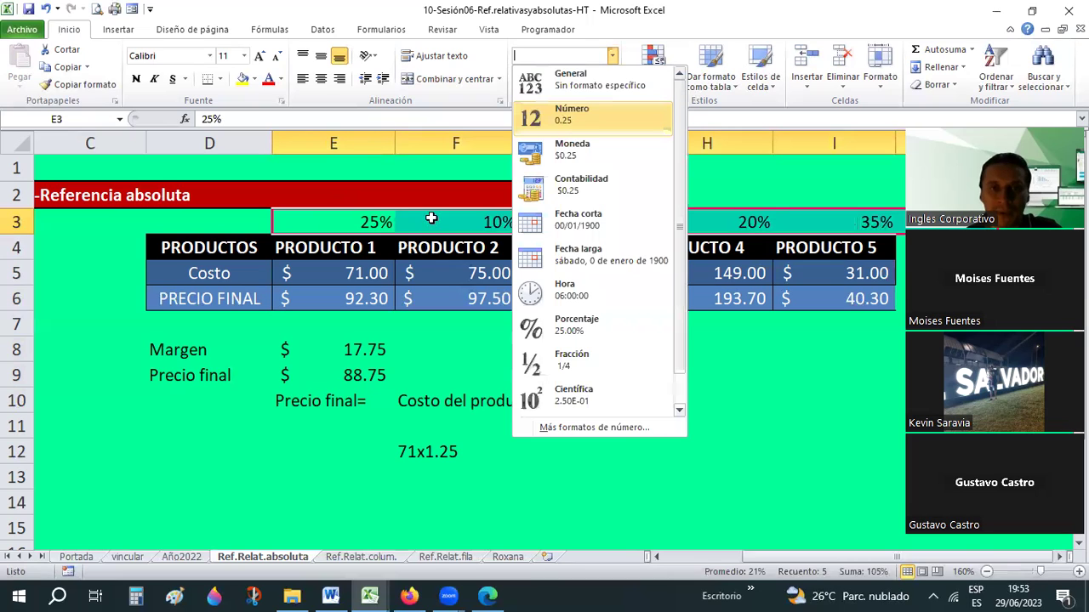
key("Return")
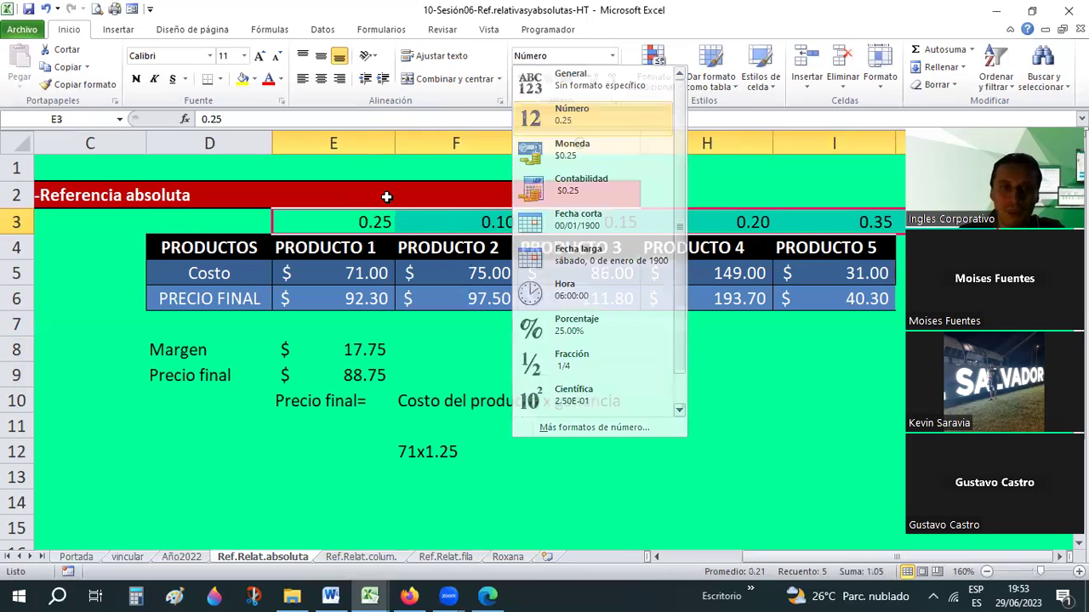
type("1.25")
key("Tab")
type("1.10")
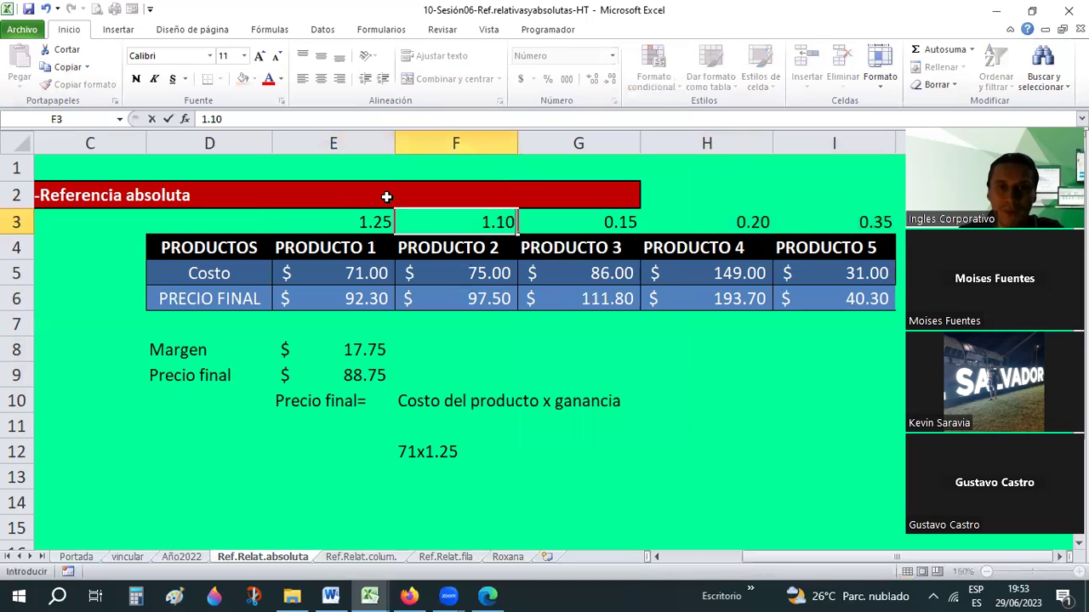
key("Tab")
type("1.15")
key("Tab")
type("1")
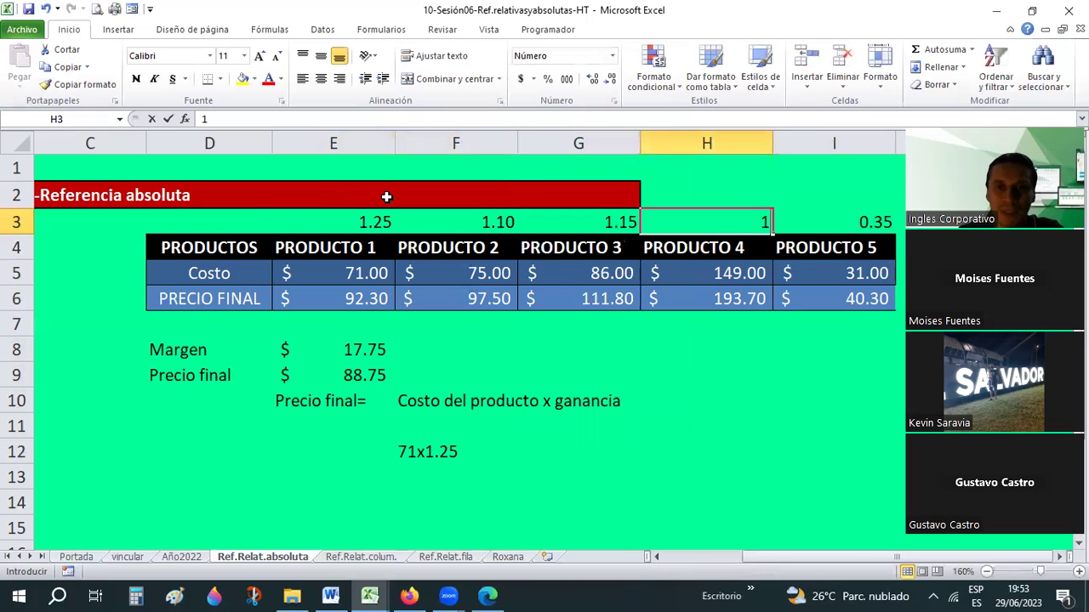
type(".2")
key("Tab")
type("1.35")
key("Return")
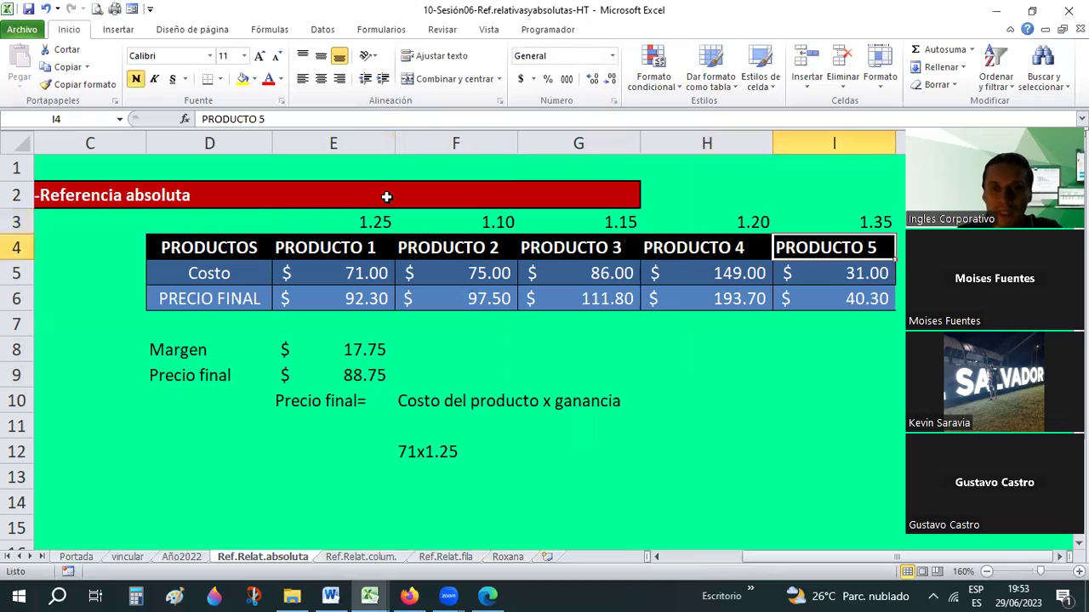
- Enter =E5*E3 in E7 so Product 1's cost is multiplied by 1.25, giving 88.75
key("Down")
key("Down")
key("Down")
key("Left")
key("Left")
key("Left")
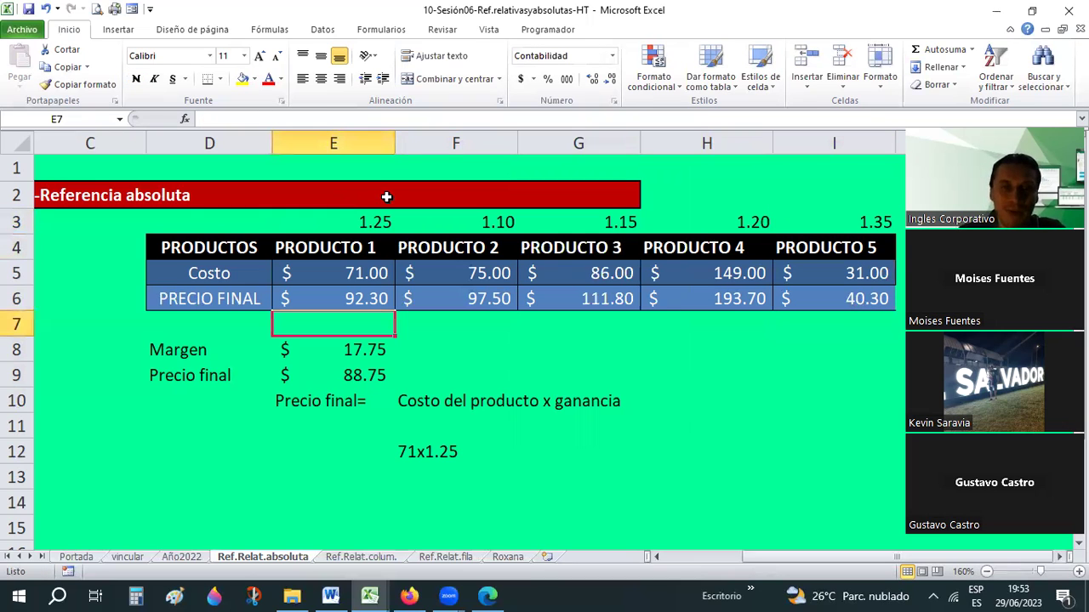
type("=")
key("Up")
key("Up")
type("*")
key("Up")
key("Up")
key("Up")
key("Return")
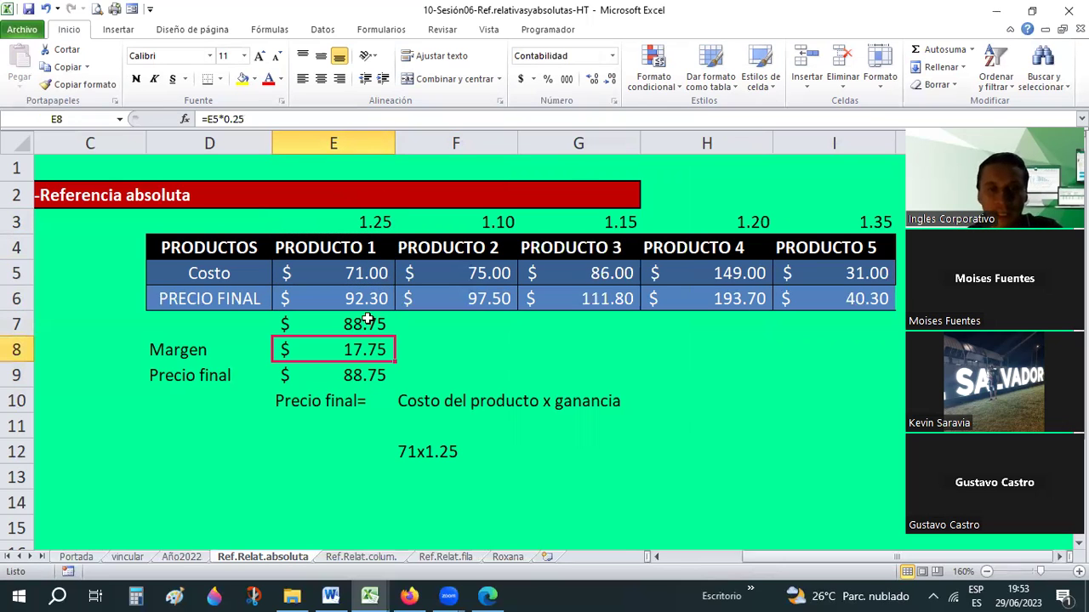
- Fill the E7 formula across to I7 and verify Product 2's cost and multiplier references
left_click(289, 326)
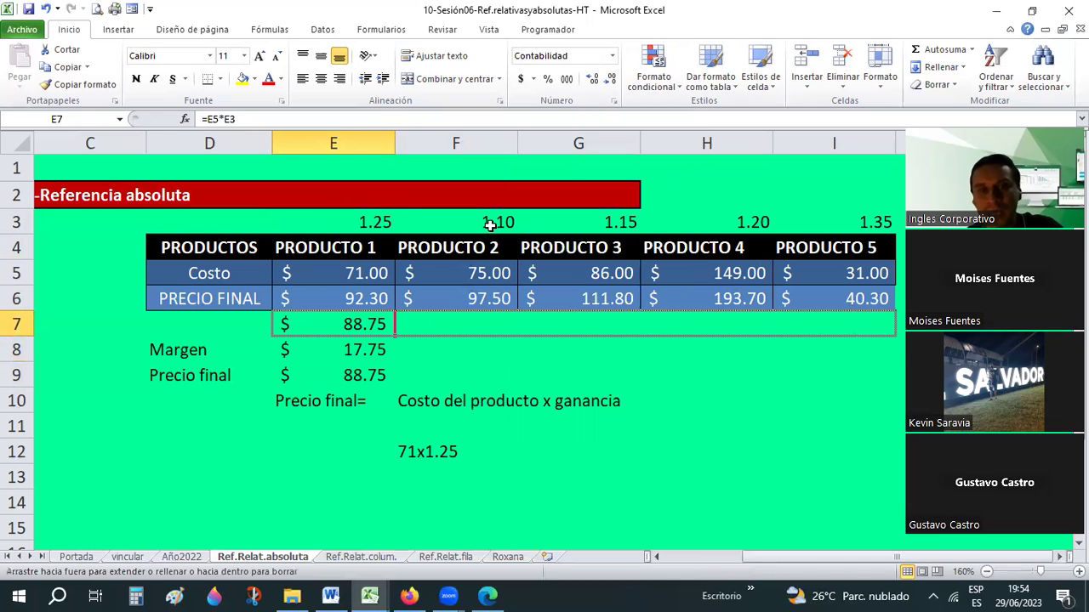
left_click_drag(395, 336, 859, 334)
left_click(372, 322)
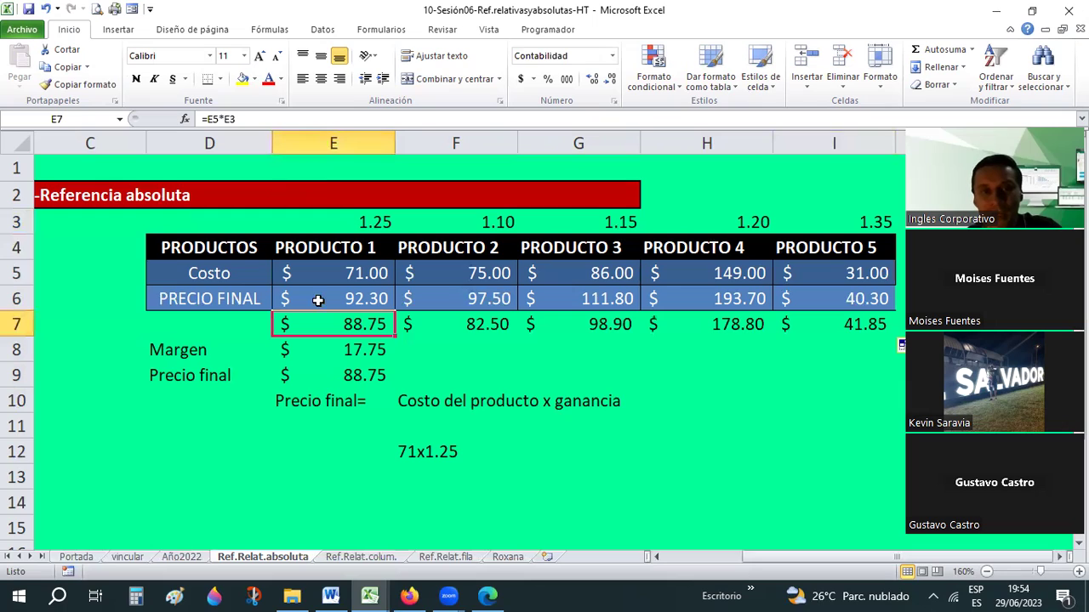
left_click(430, 267)
left_click(375, 223)
left_click(493, 223)
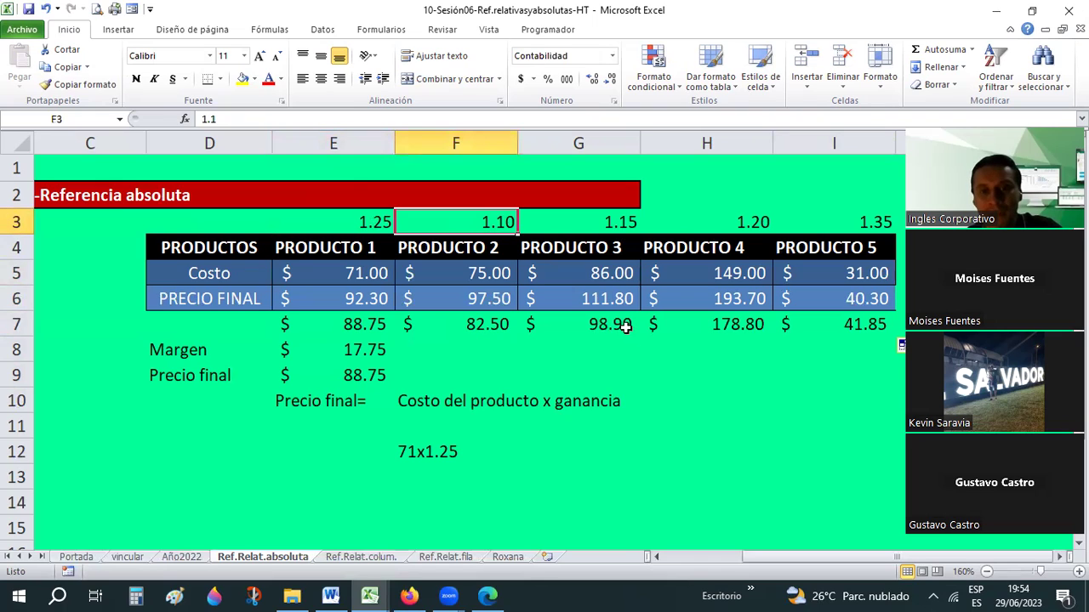
- Check the copied formulas in G7 and I7 against the multipliers in G3:I3
left_click(626, 327)
left_click(634, 222)
left_click(749, 226)
left_click(859, 223)
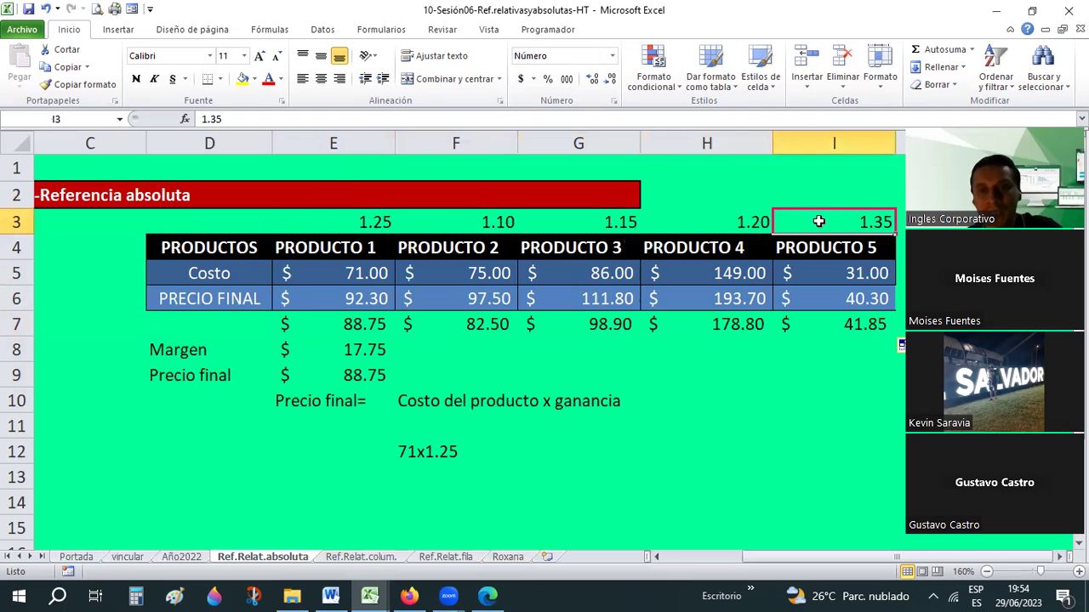
left_click(857, 321)
left_click(859, 223)
left_click(725, 217)
- Select the five multipliers in E3:I3
left_click(578, 222)
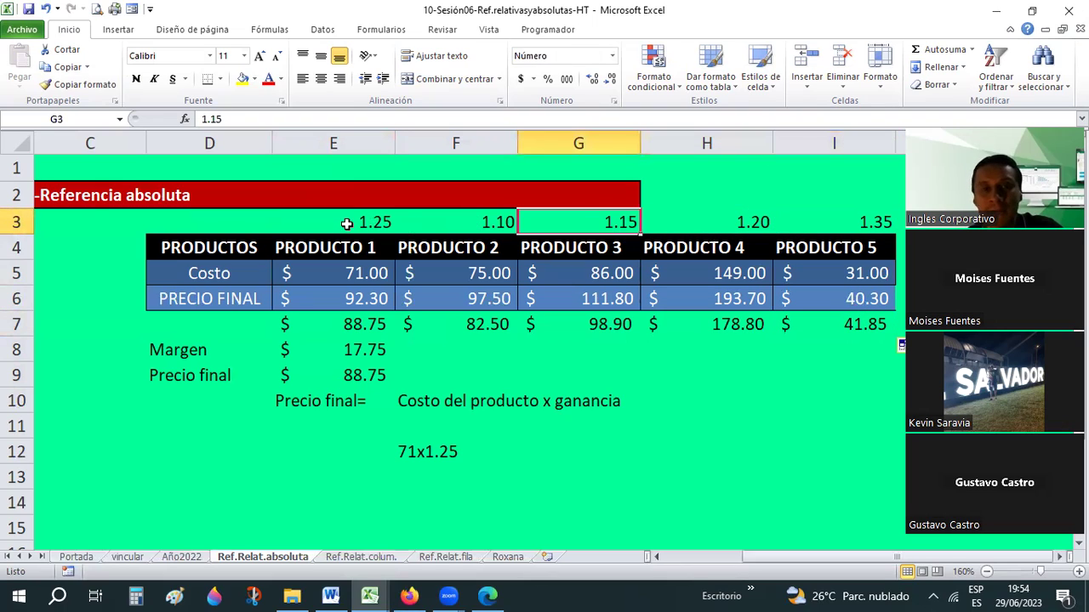
left_click_drag(340, 222, 476, 222)
left_click_drag(803, 221, 859, 222)
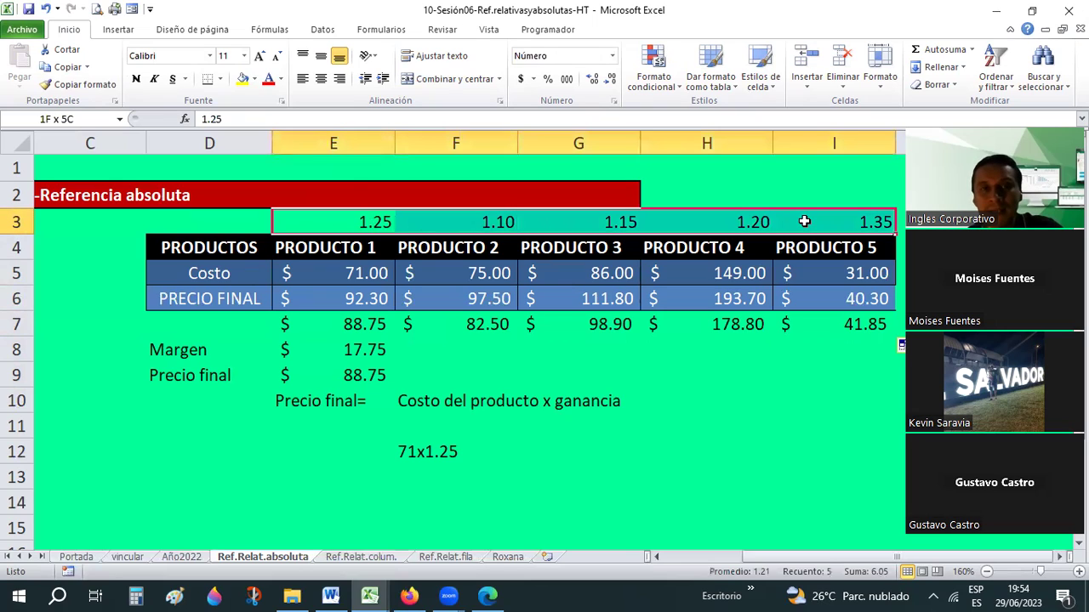
- Center E3:I3 horizontally and vertically, then review E6's formula with the fixed ganancia
left_click(320, 79)
left_click(319, 56)
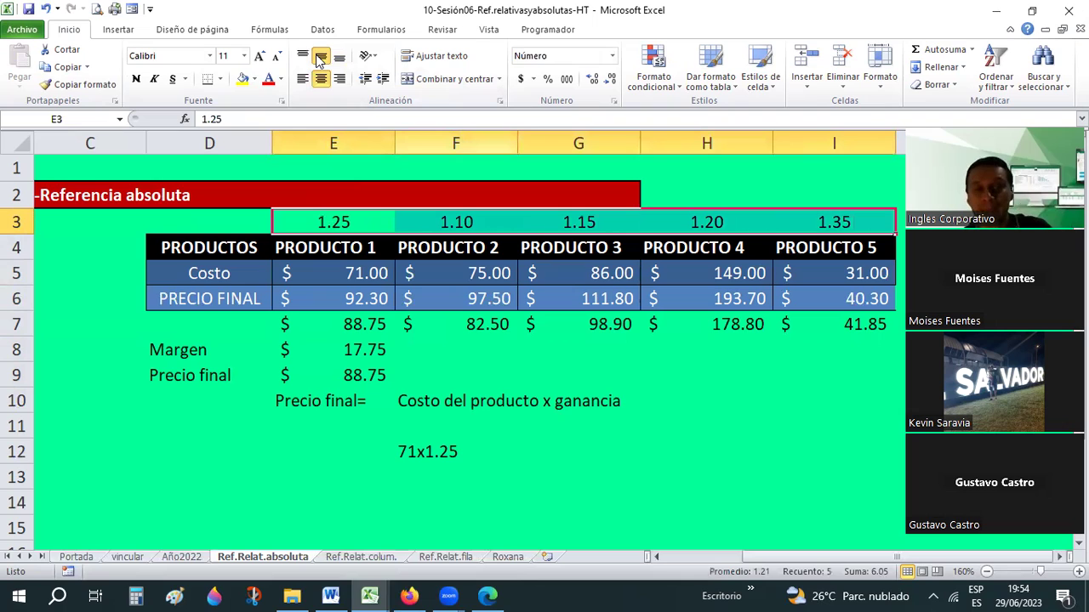
left_click(363, 293)
left_click(687, 558)
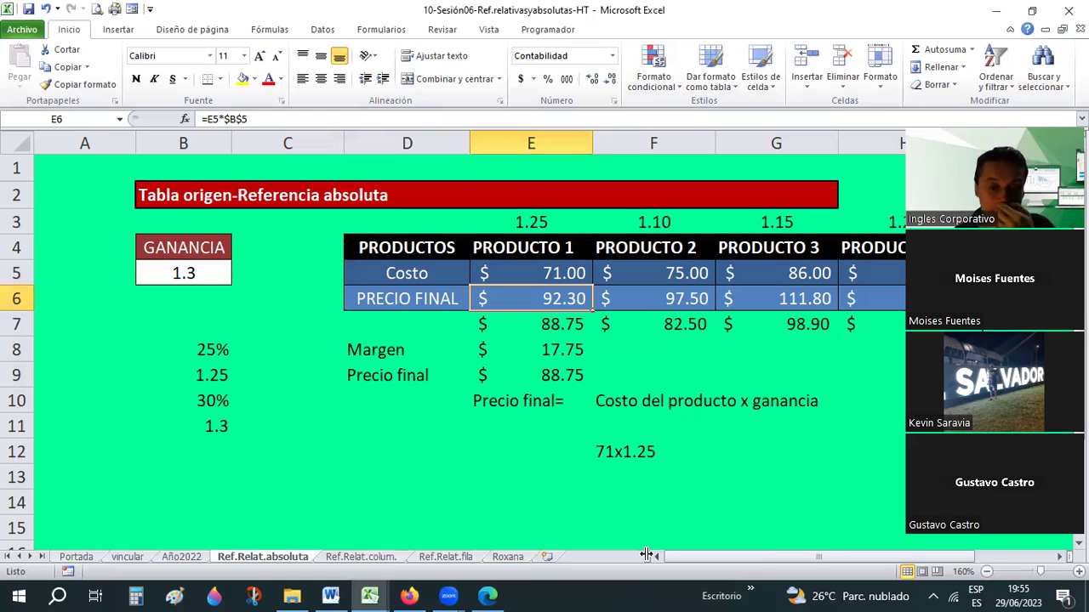
- Switch to the Ref.Relat.colum. sheet and look over Product 1's unit price in E6
left_click(354, 558)
left_click(509, 375)
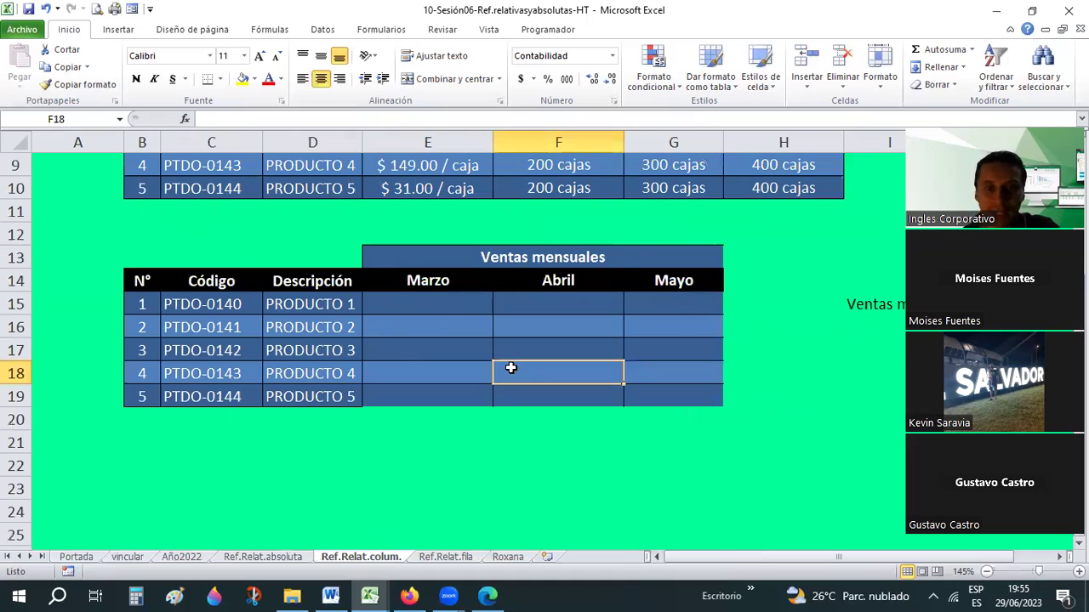
scroll(510, 367, "down", 1)
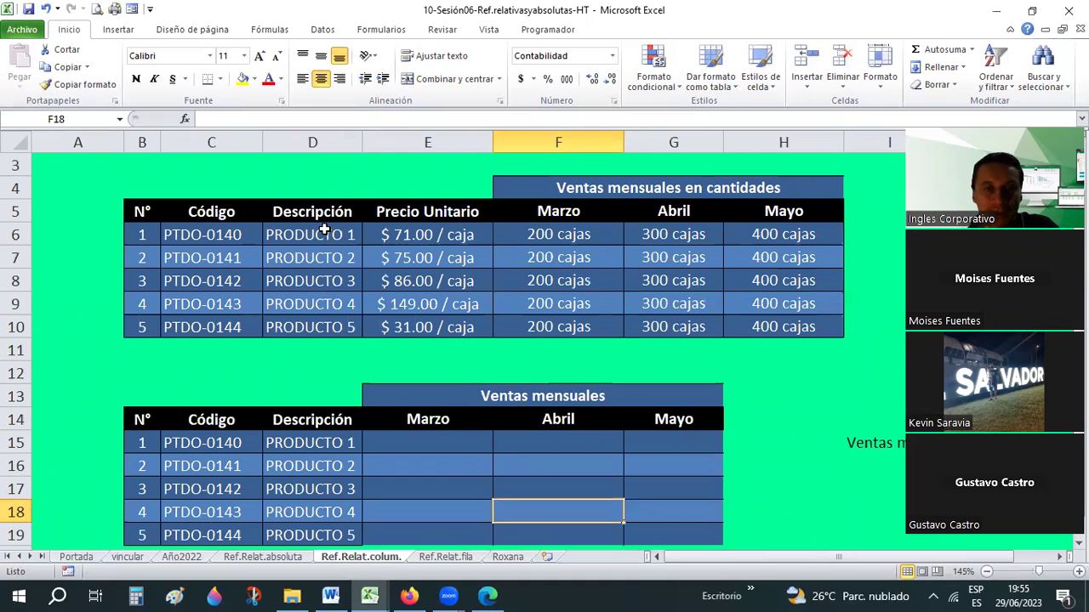
left_click(420, 241)
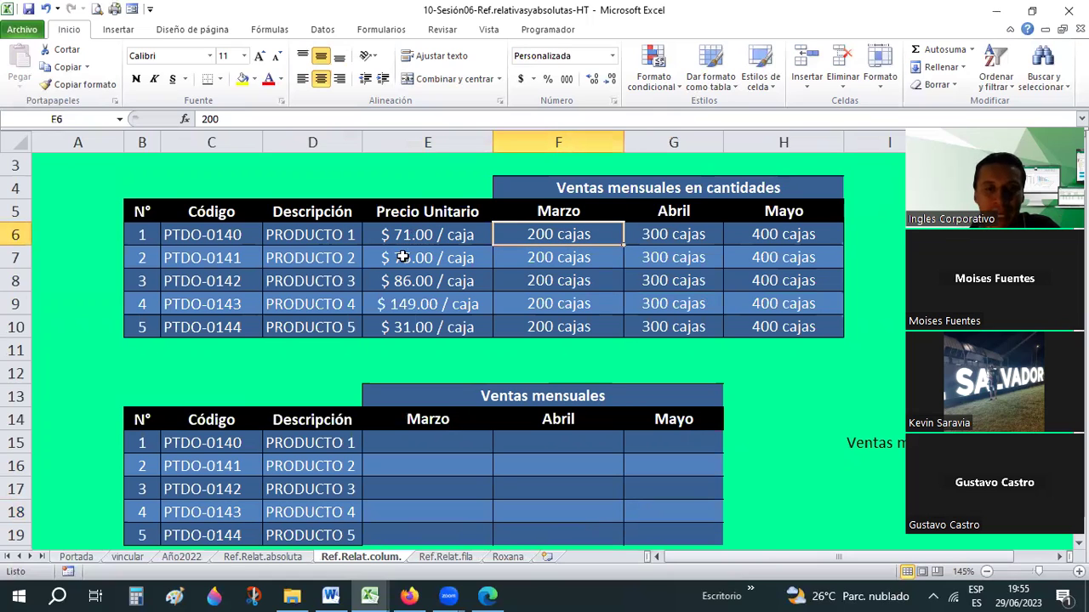
key("Left")
scroll(418, 360, "down", 1)
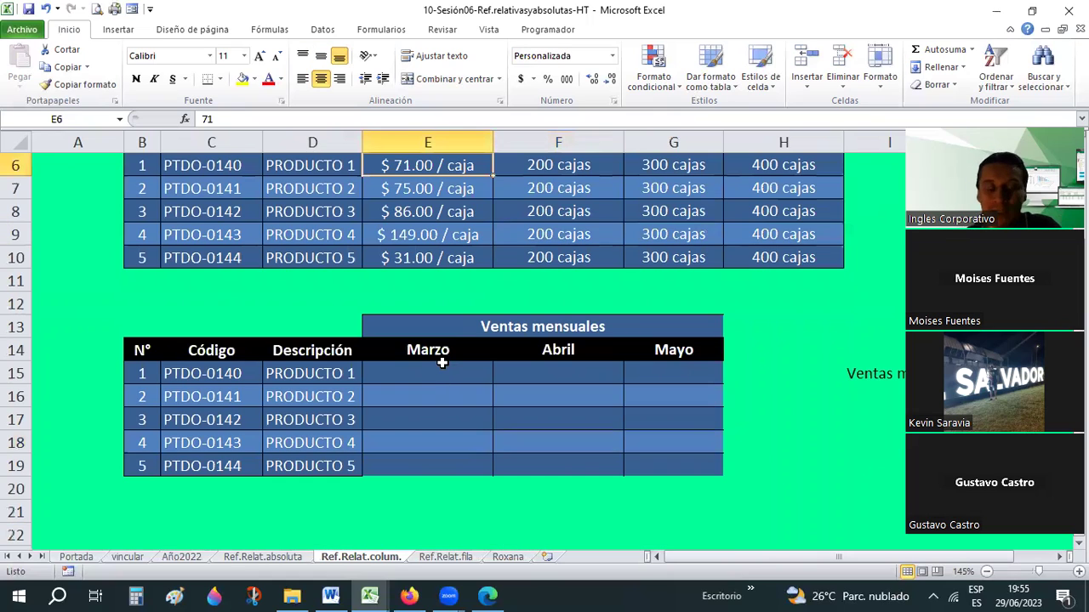
- Compare the March quantities with the unit prices, then select E15 for Product 1's March sales
left_click(441, 363)
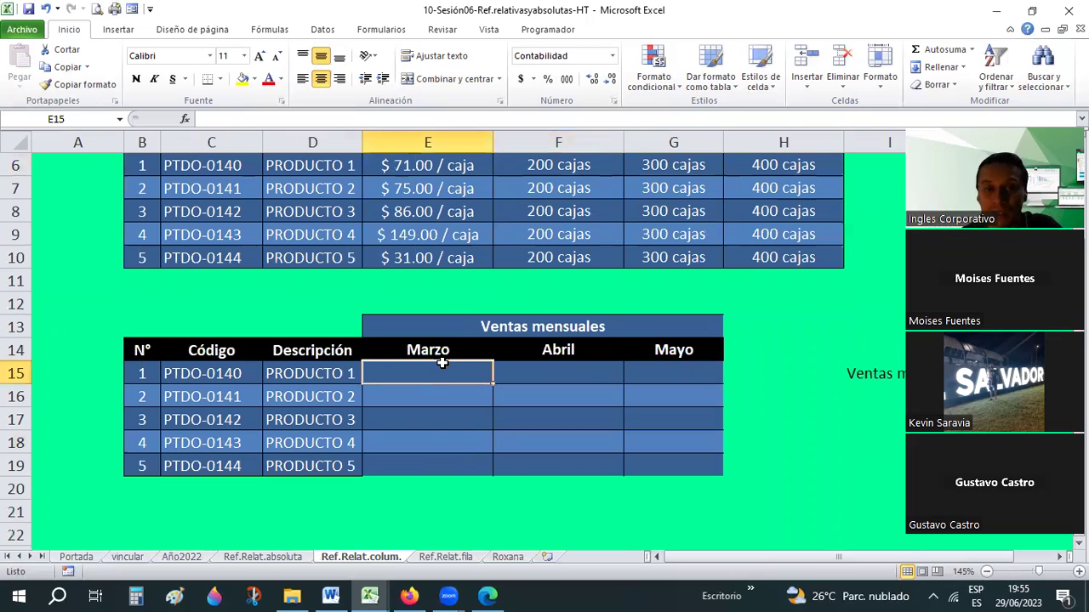
scroll(587, 218, "up", 1)
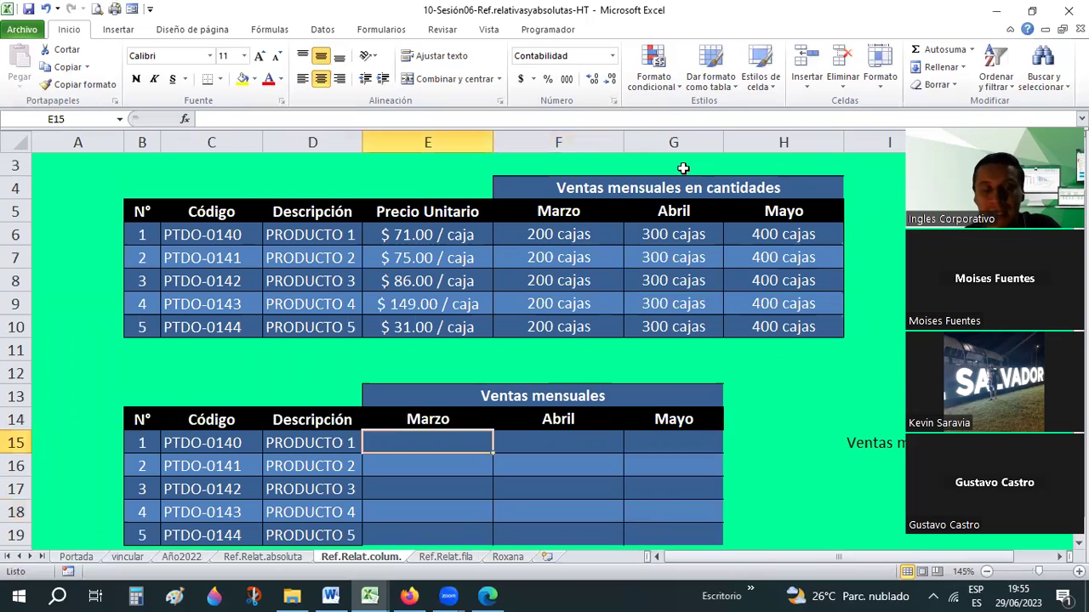
left_click(518, 231)
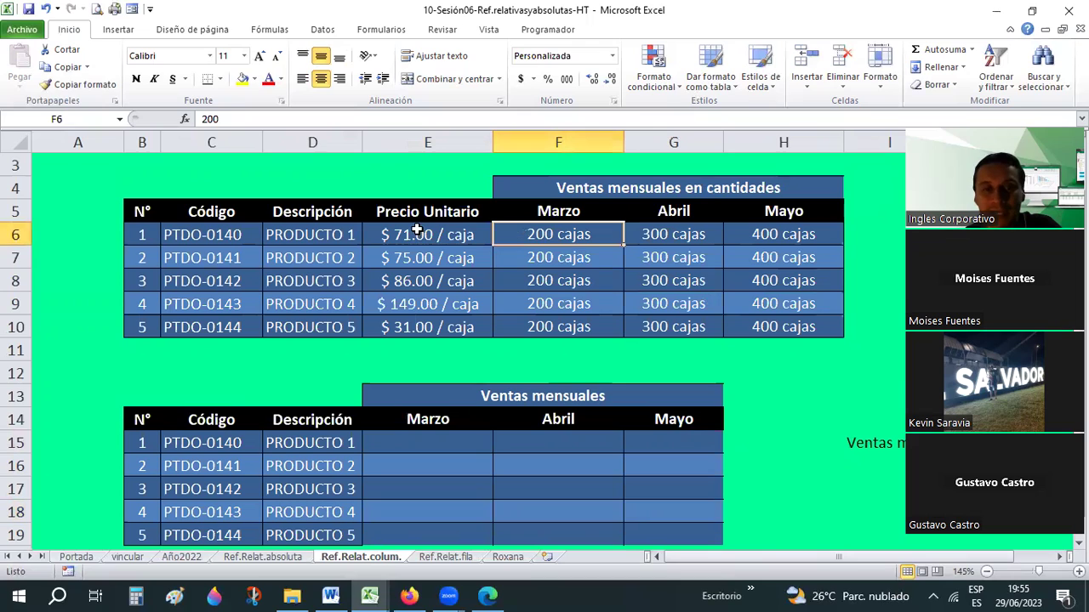
left_click(491, 235)
left_click(523, 243)
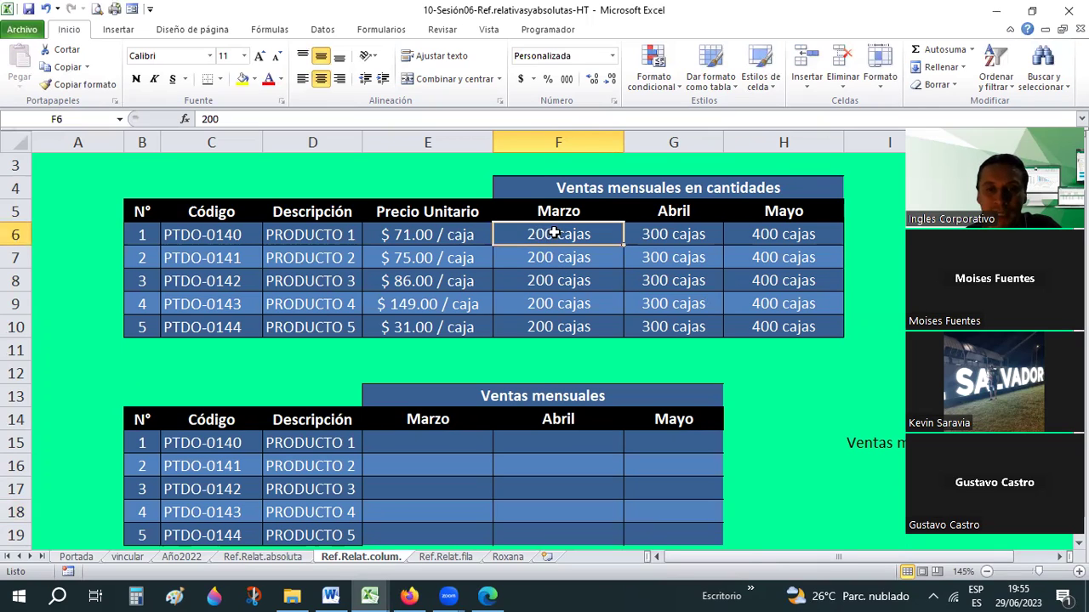
left_click(409, 234)
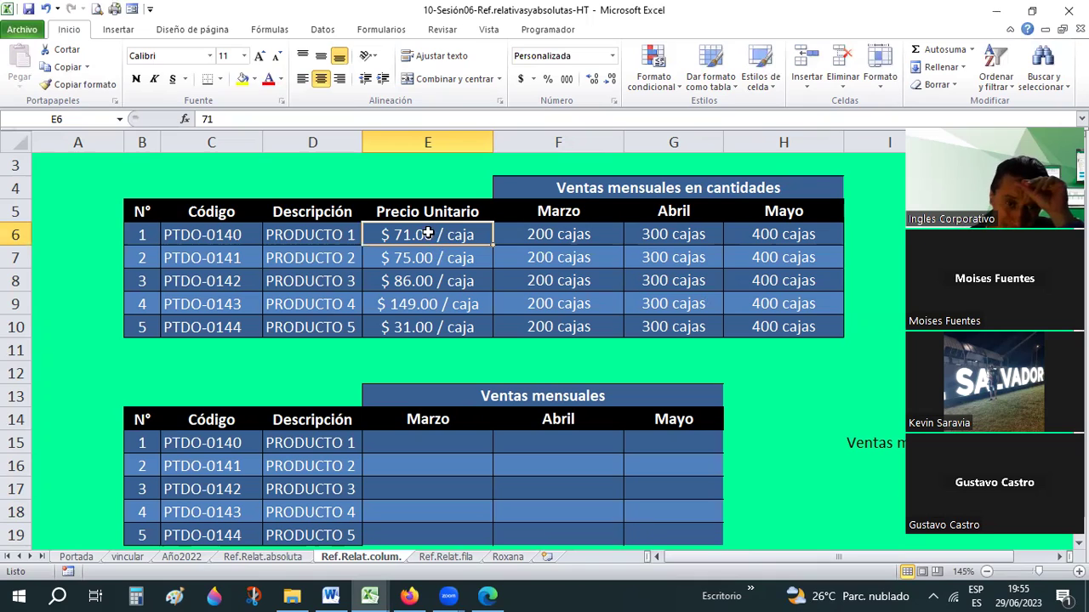
left_click(410, 280)
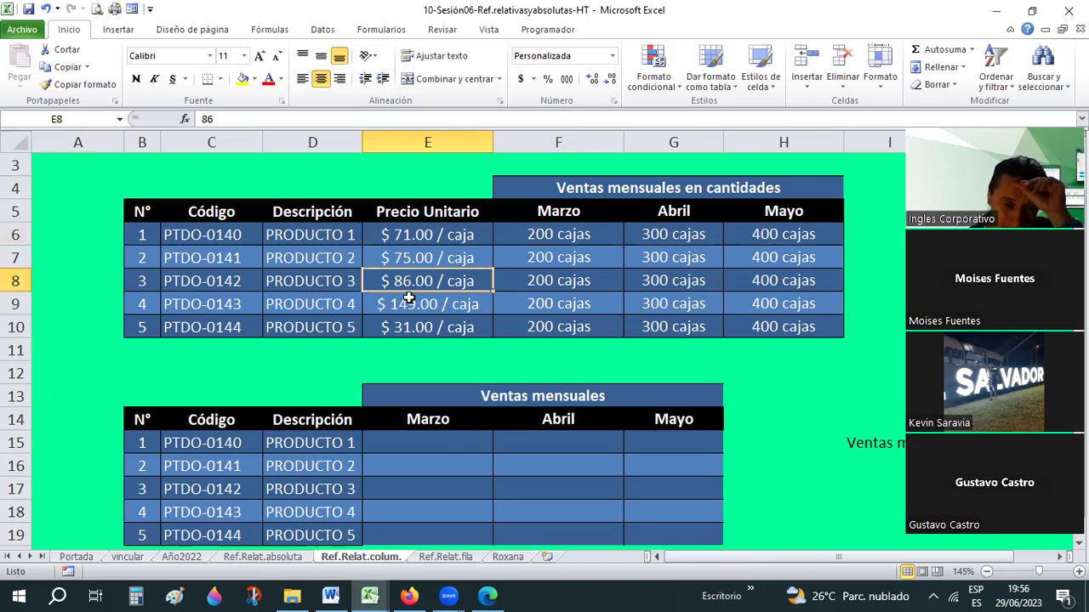
left_click(409, 299)
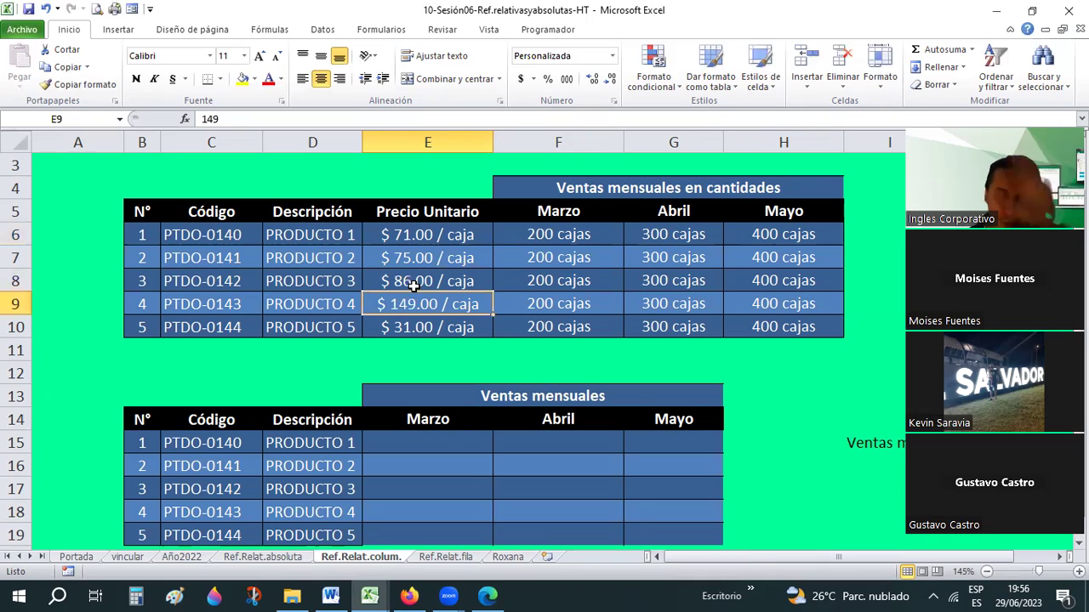
left_click(458, 435)
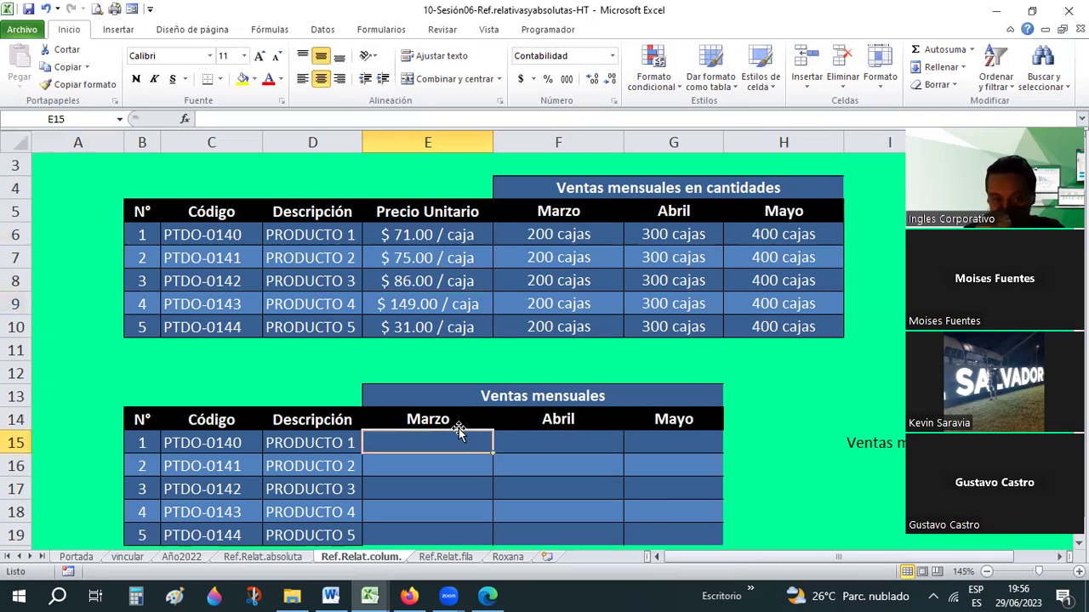
- Build =F6*E6 in E15, multiplying Product 1's March boxes by its unit price
type("=")
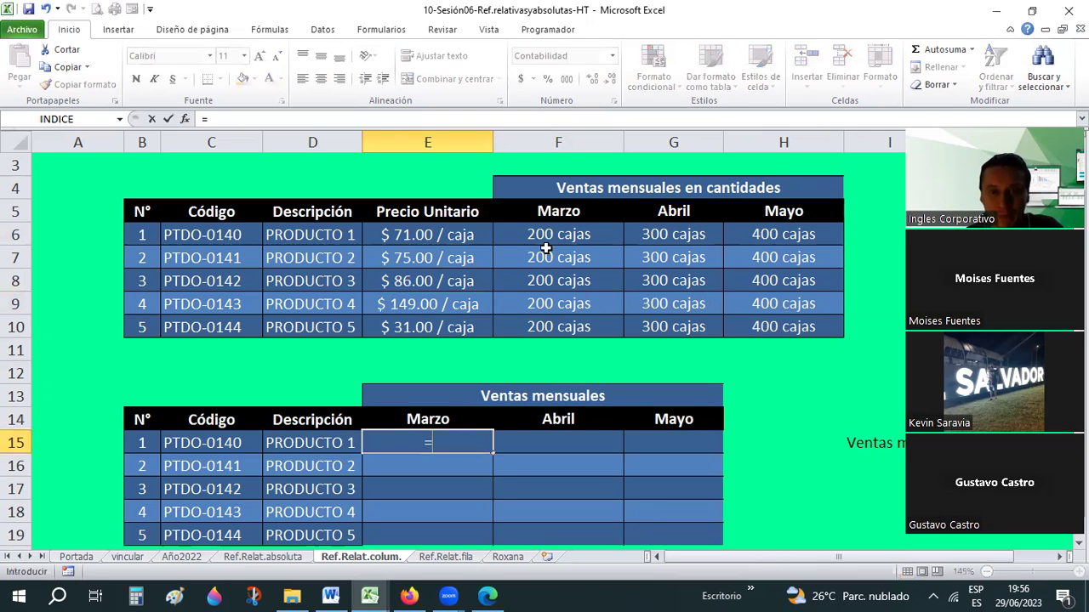
left_click(555, 229)
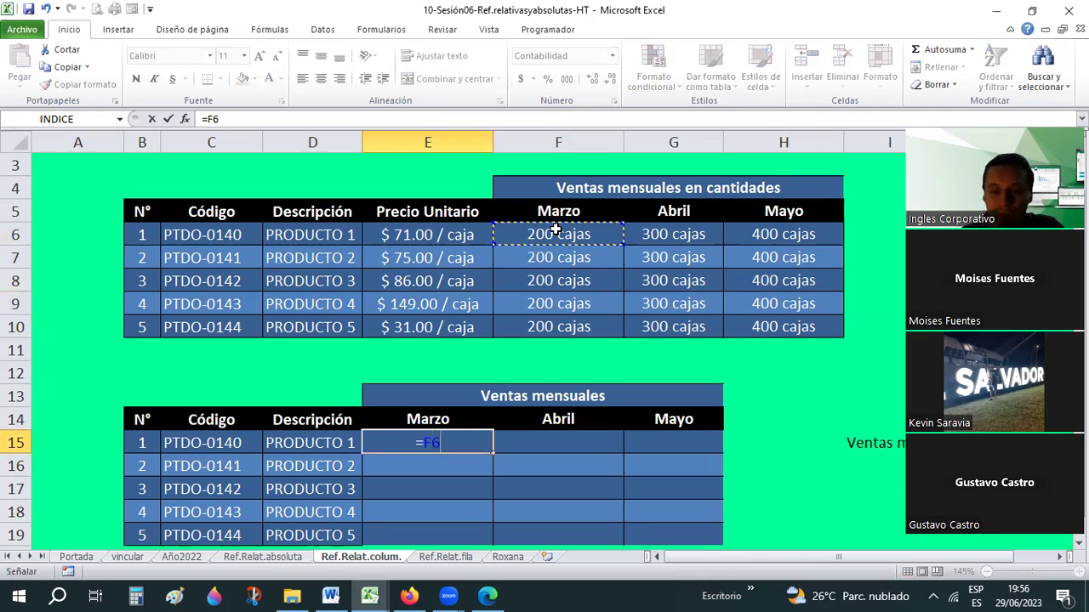
type("*")
left_click(389, 235)
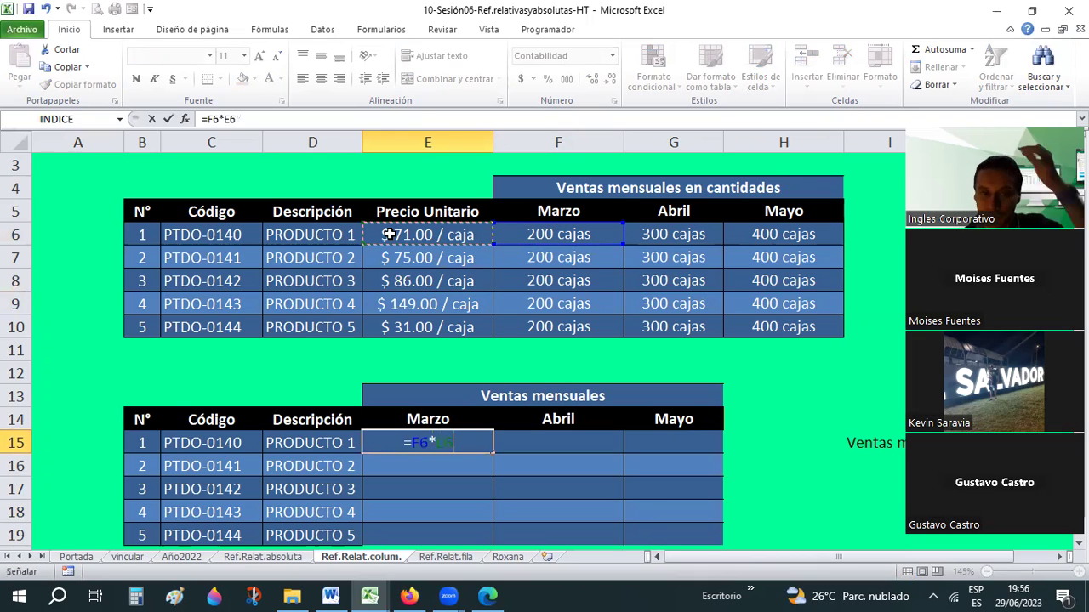
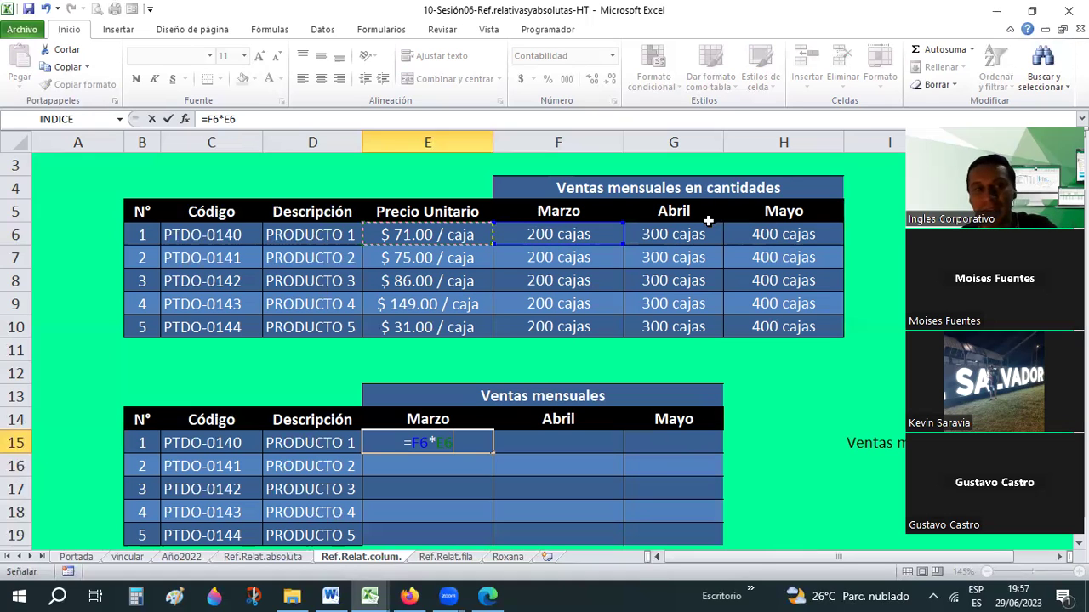
- Change E15's formula to =$F6*E6 so column F stays fixed
left_click(411, 441)
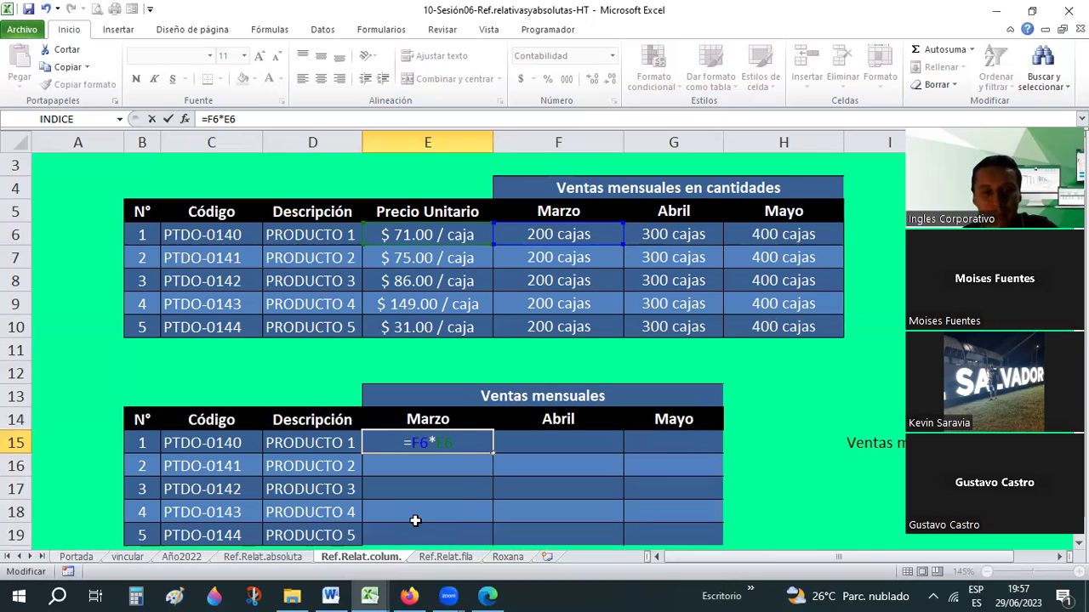
type("$")
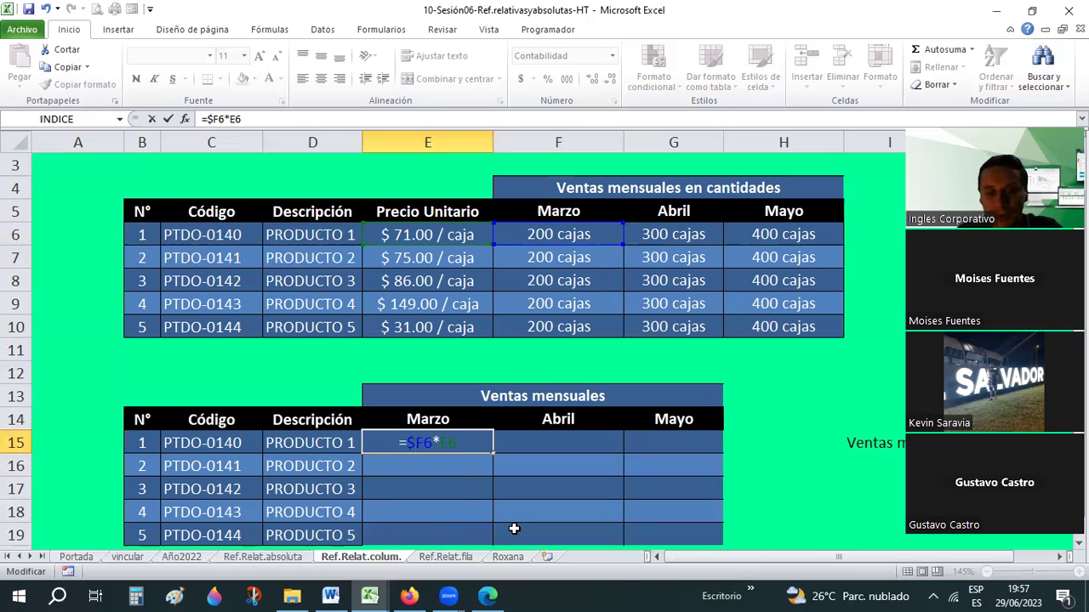
key("Return")
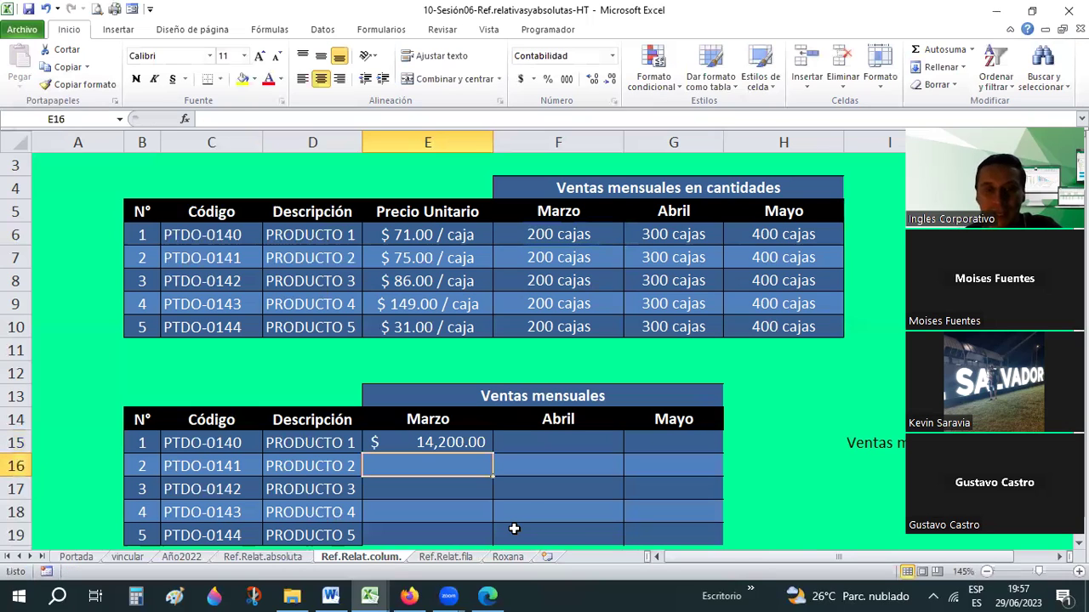
key("Up")
- Fill E15's formula across F15:G15, giving $40,000.00 and $60,000.00
left_click(487, 233)
left_click(541, 233)
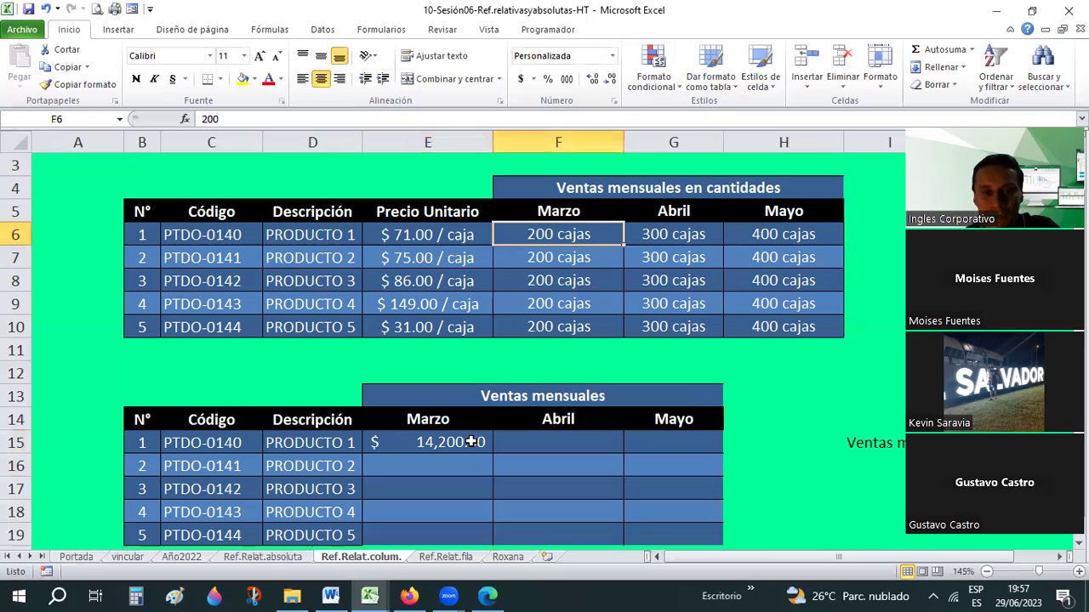
left_click(470, 442)
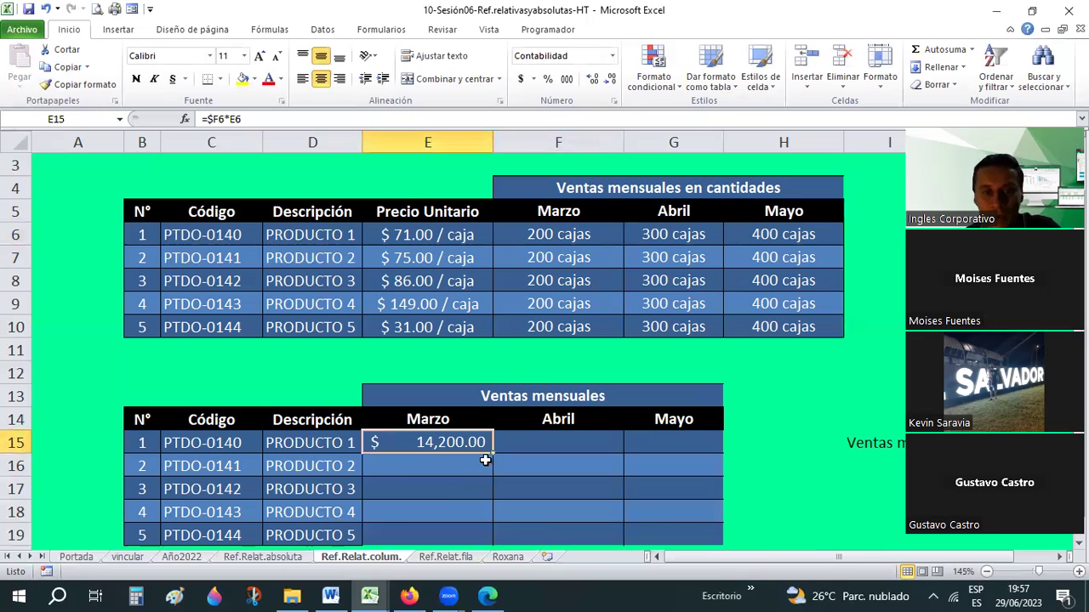
left_click_drag(704, 453, 705, 454)
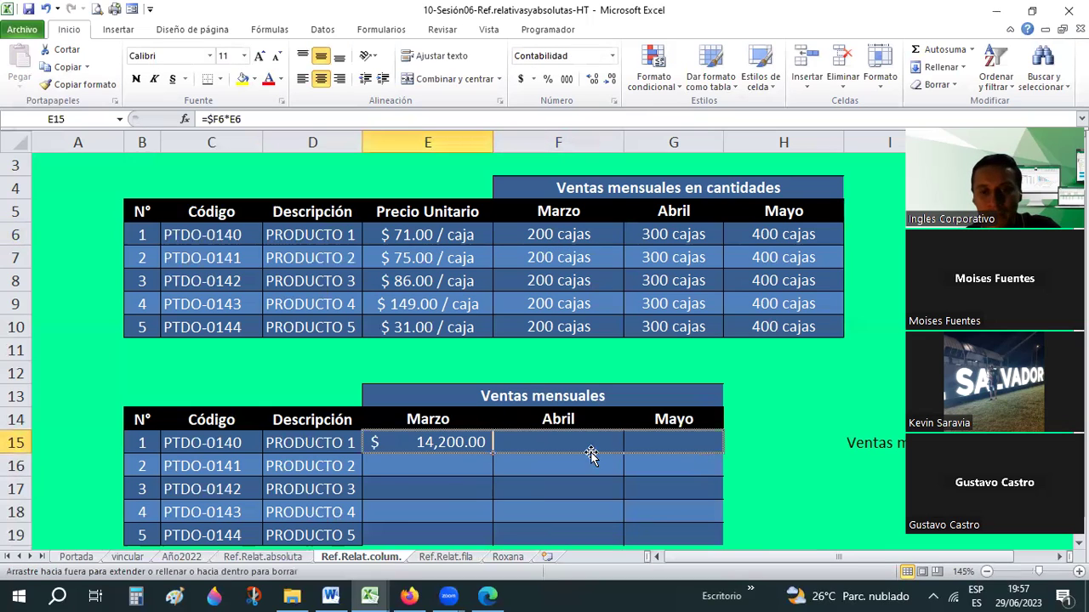
- Compare the formulas in E15 and F15, leaving F15's copied formula unchanged
left_click(541, 444)
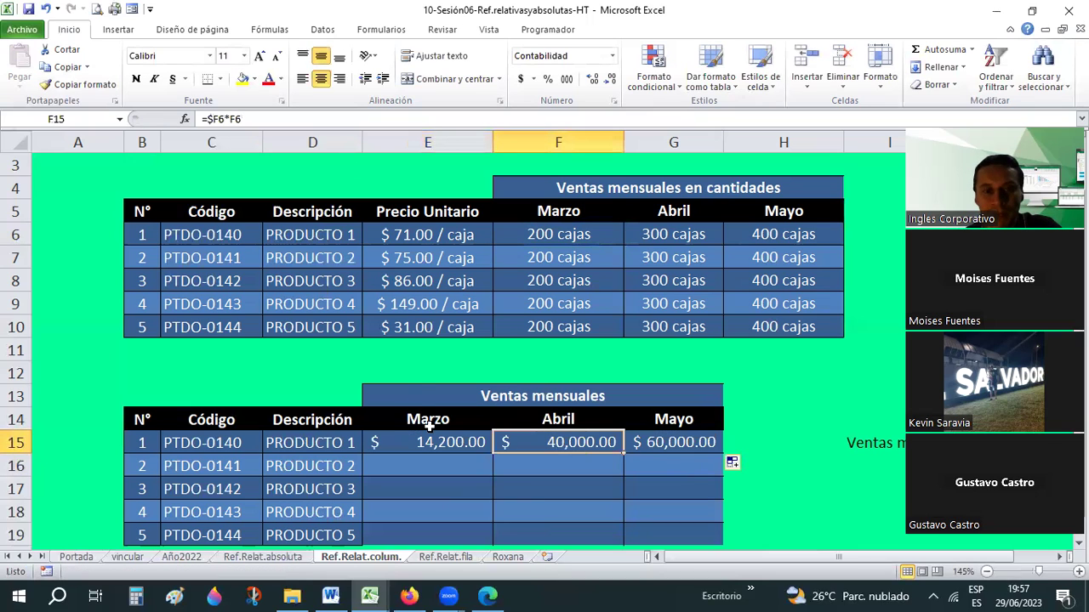
key("Left")
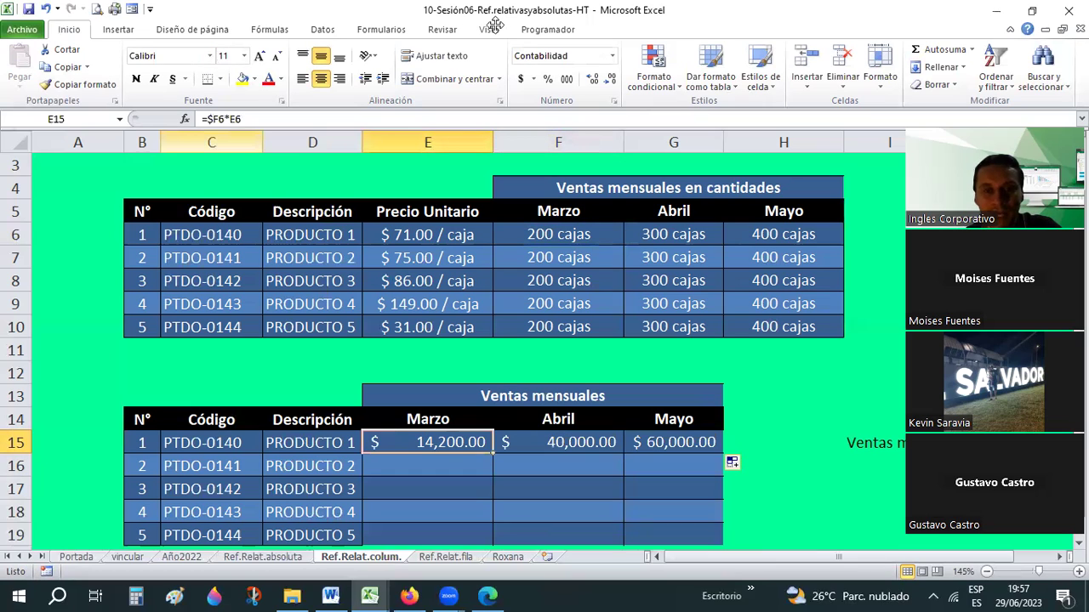
key("Right")
key("Left")
key("Right")
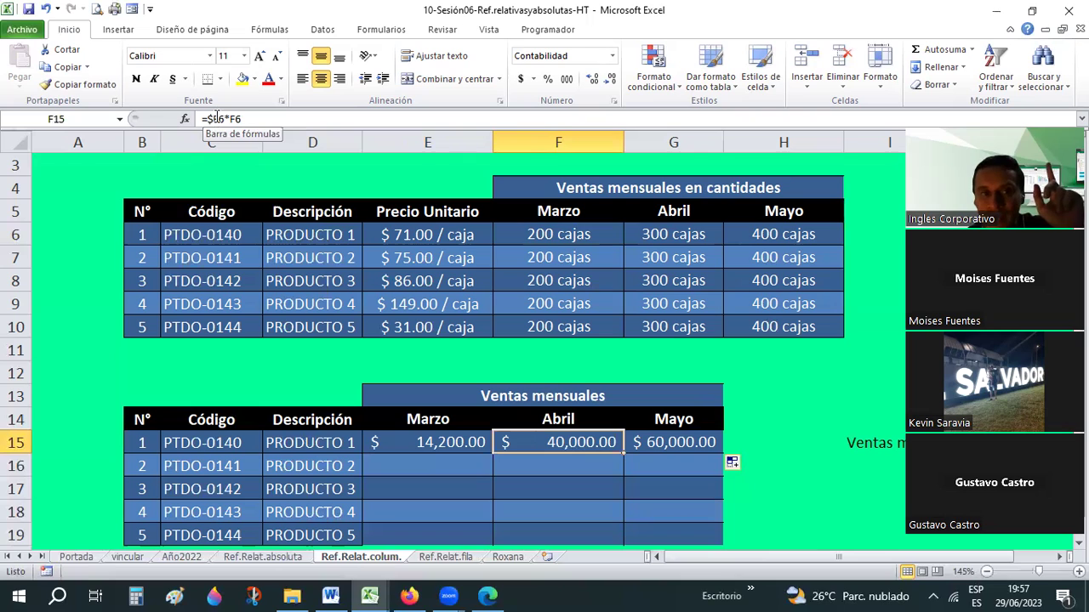
left_click(212, 119)
left_click_drag(208, 119, 215, 119)
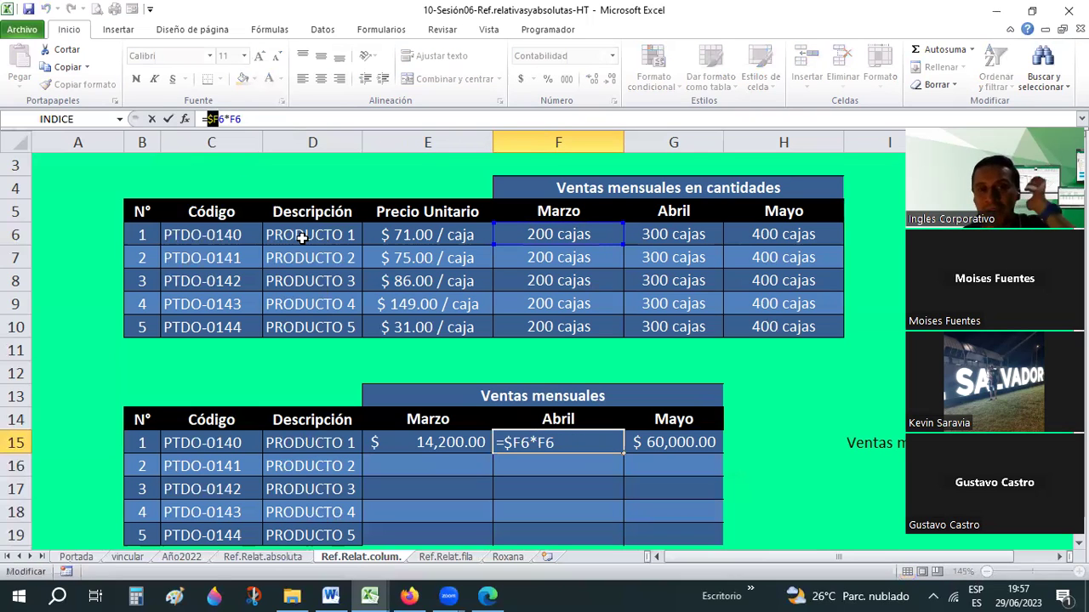
key("ctrl+Return")
left_click(442, 448)
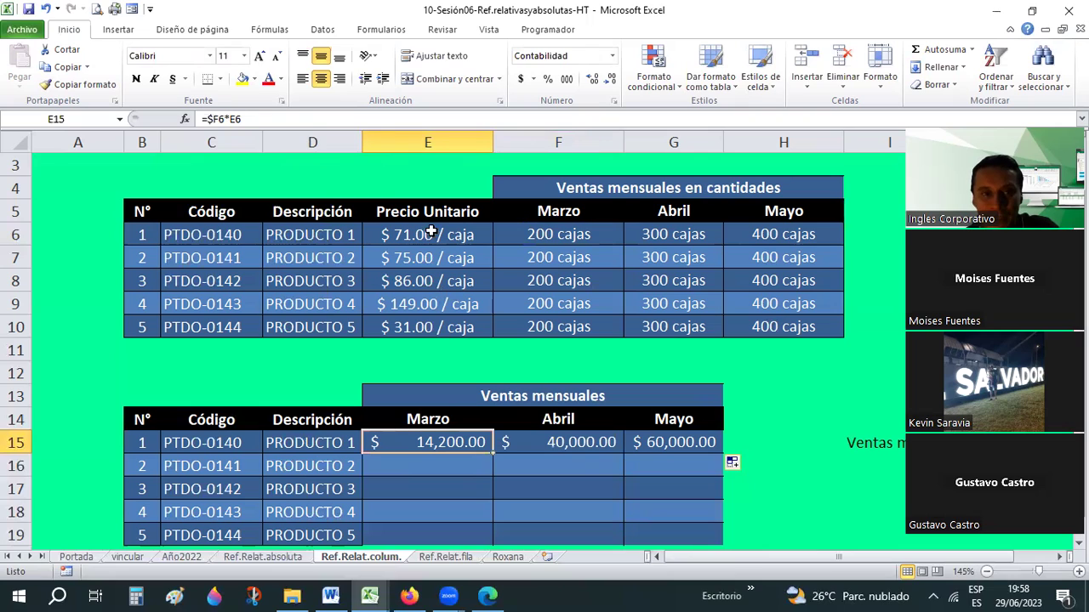
- Rewrite E15 as =F6*$E6, fill it across to G15 and check F15's copy
left_click(228, 119)
type("$")
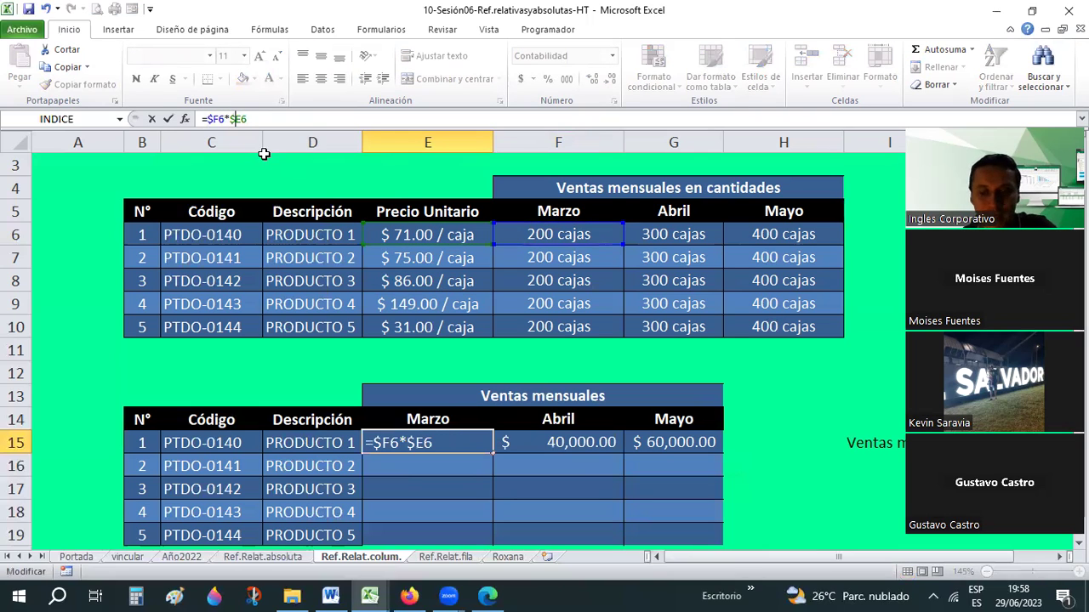
key("Return")
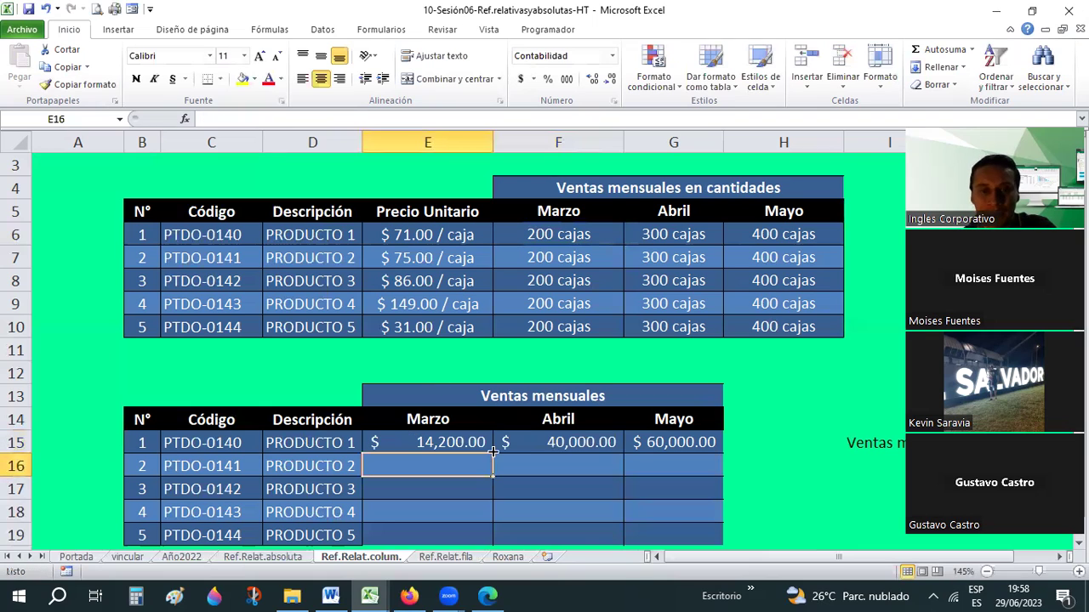
key("Up")
left_click_drag(495, 453, 709, 458)
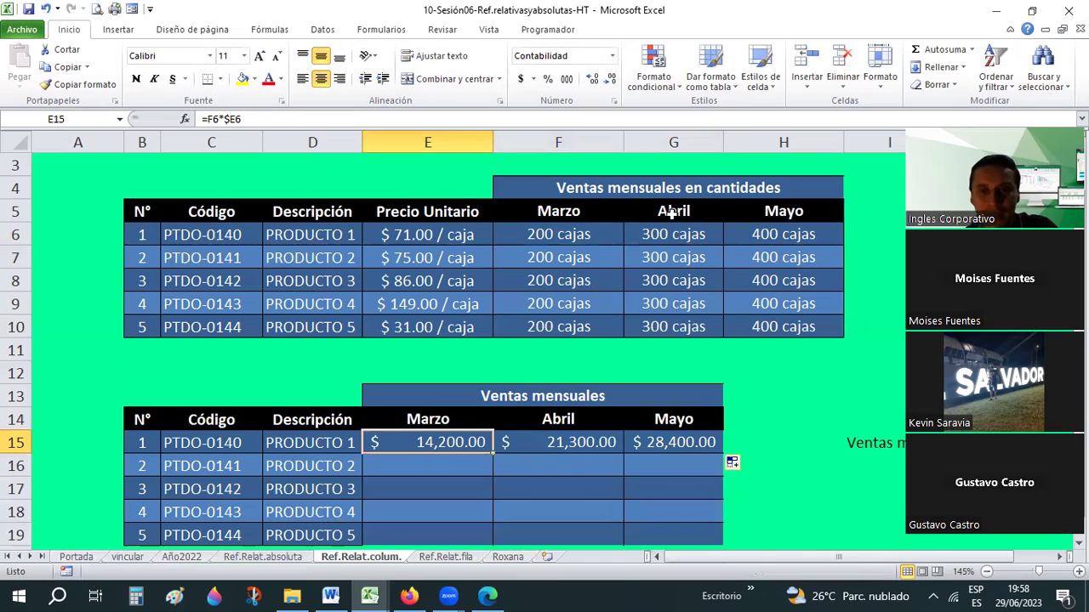
left_click(541, 444)
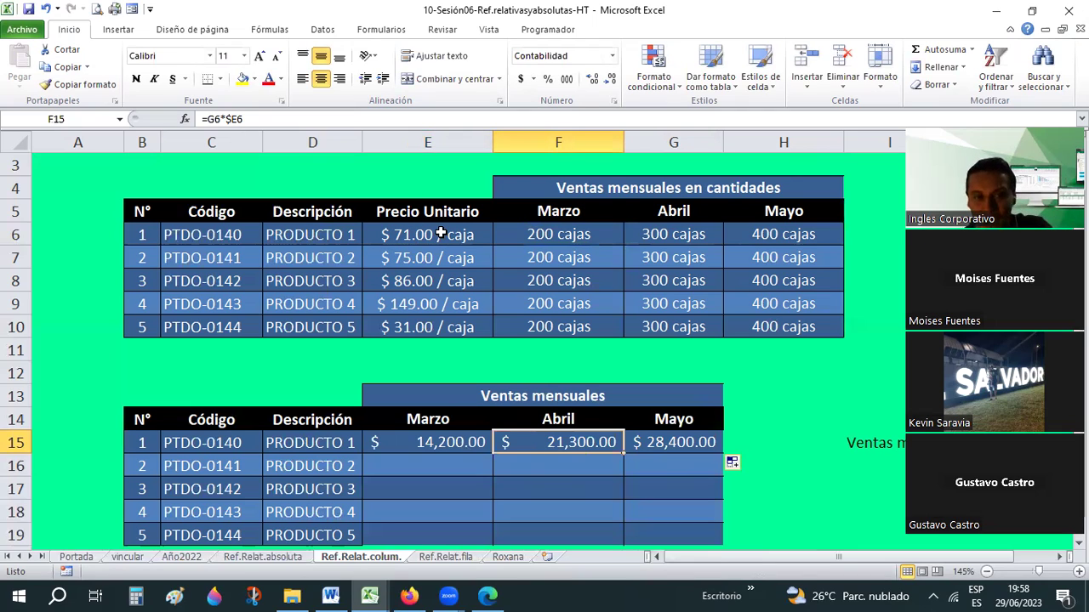
left_click(437, 238)
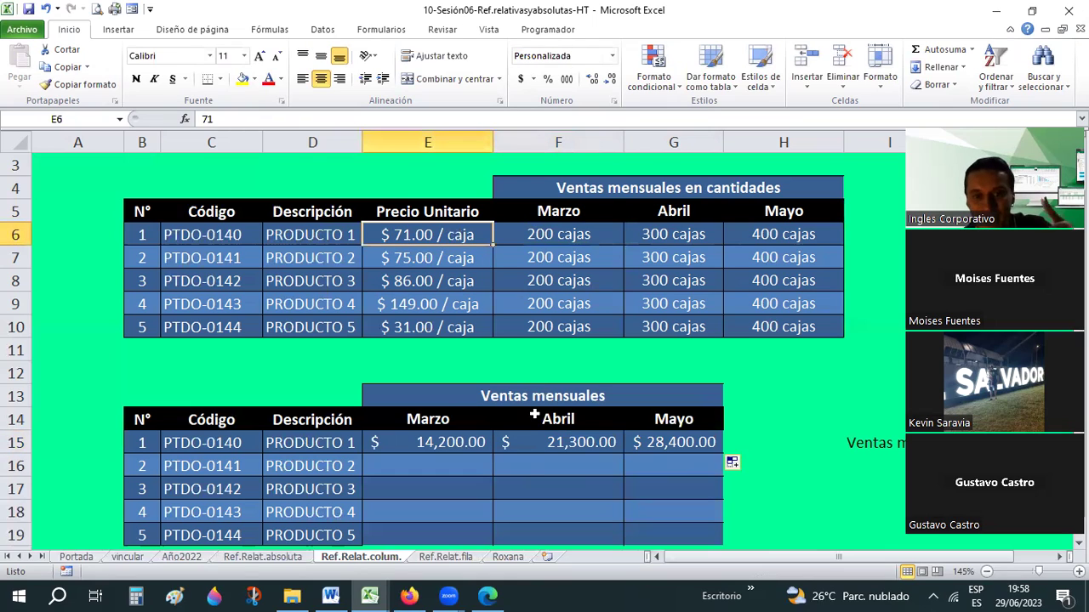
key("ctrl+z")
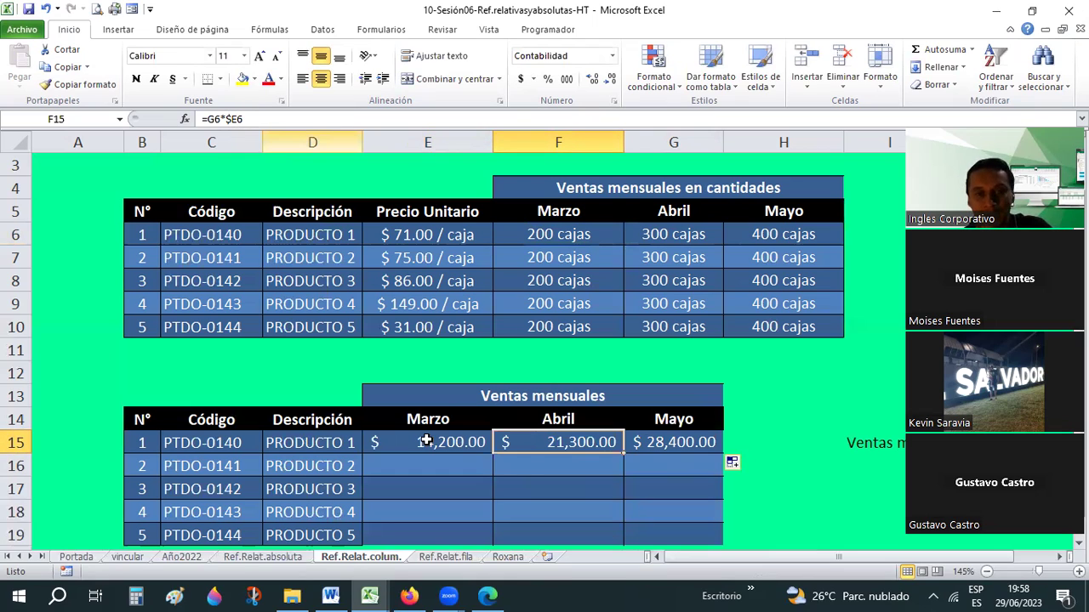
- Copy E15:G15 and paste the formulas into E16:G19
left_click(425, 442)
left_click(663, 440, "shift")
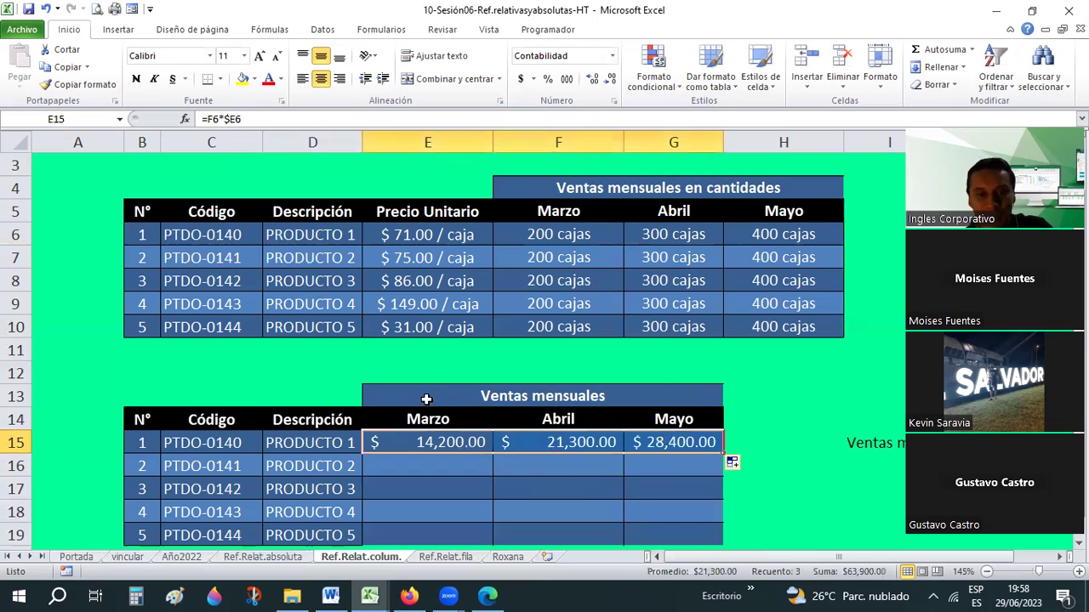
key("ctrl+c")
scroll(620, 434, "down", 1)
left_click_drag(425, 397, 663, 462)
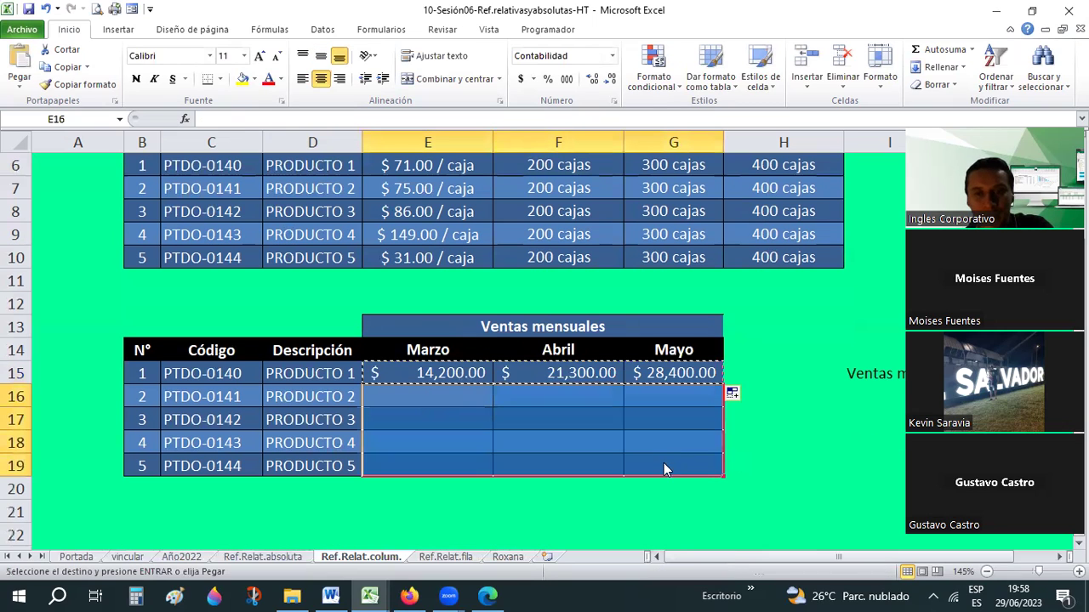
right_click(664, 463)
left_click(744, 250)
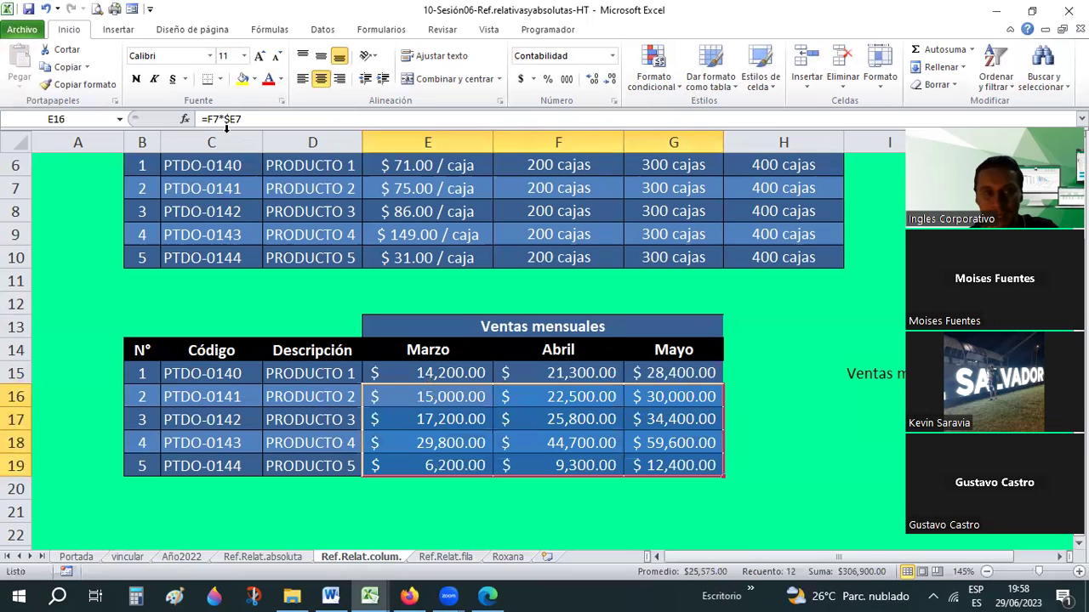
key("Up")
scroll(585, 259, "up", 1)
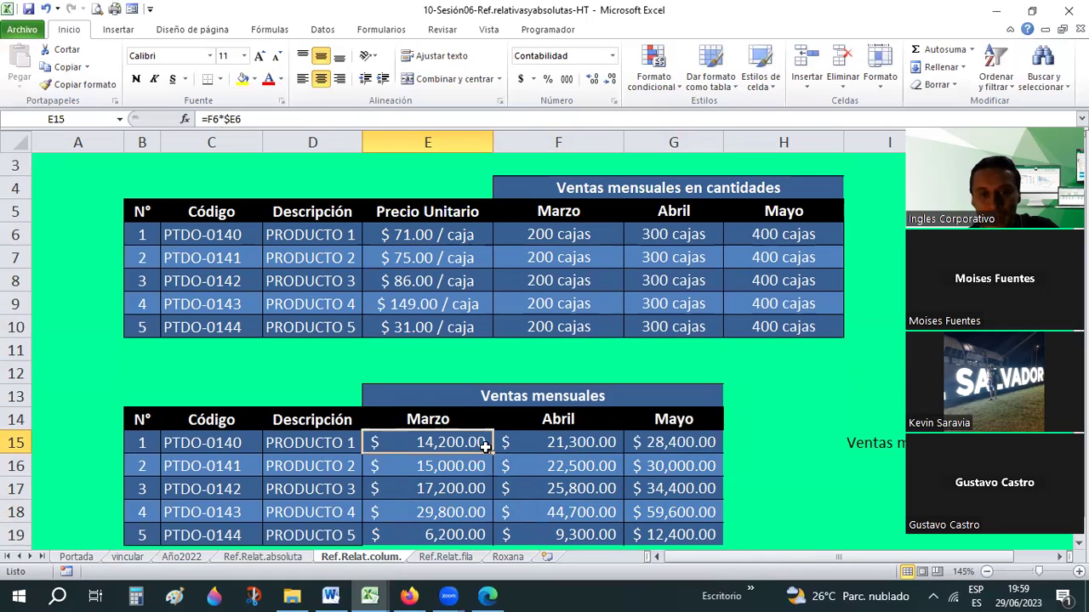
- Refill E15's formula across row 15 and compare the formulas in F15, F16 and E16
left_click_drag(490, 455, 684, 443)
left_click(601, 443)
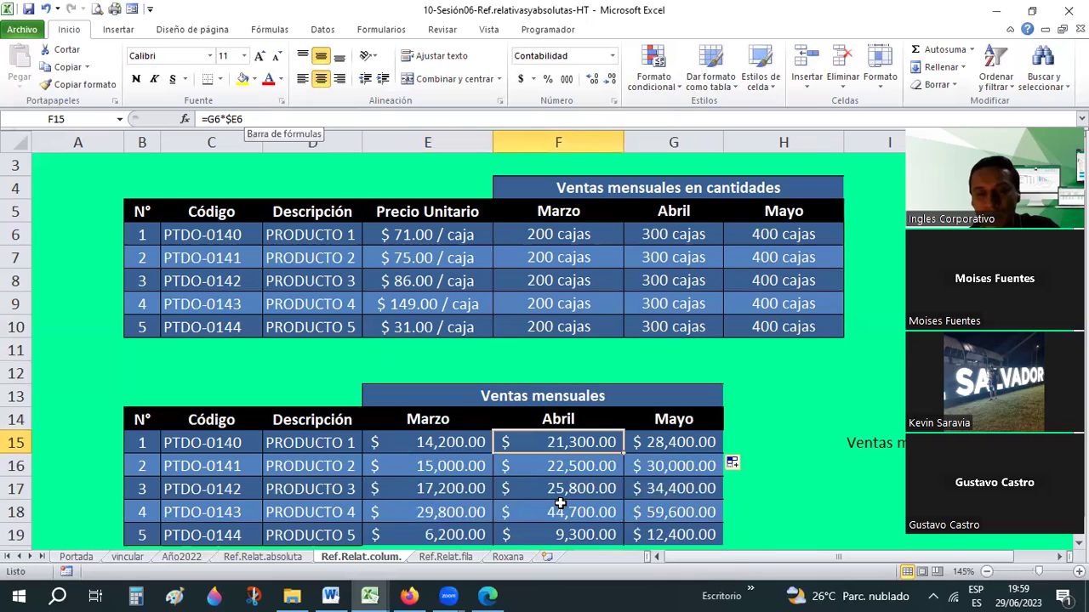
left_click(559, 470)
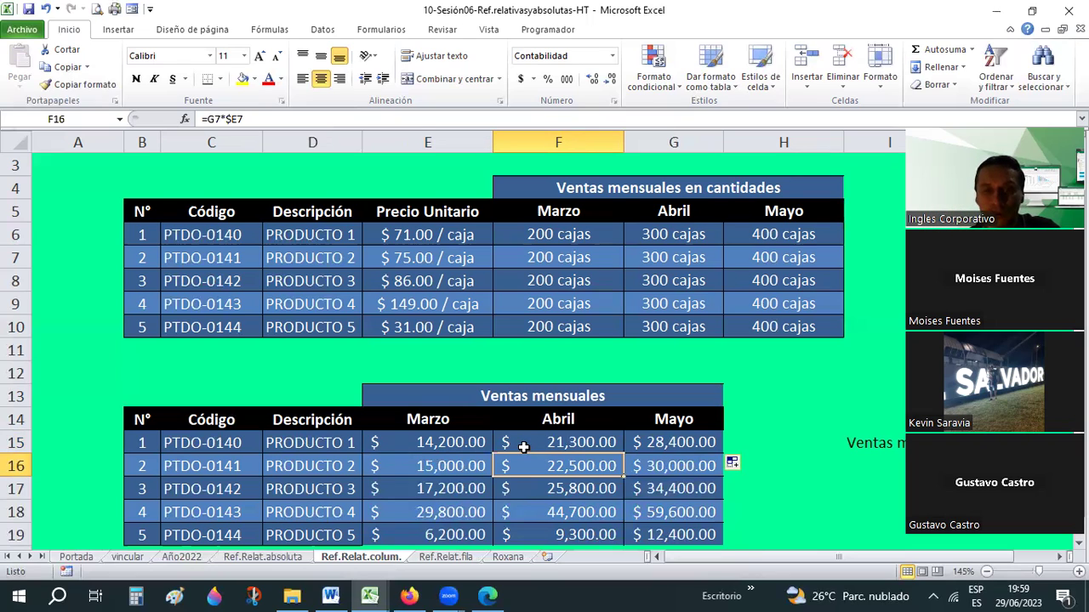
left_click(511, 442)
key("Left")
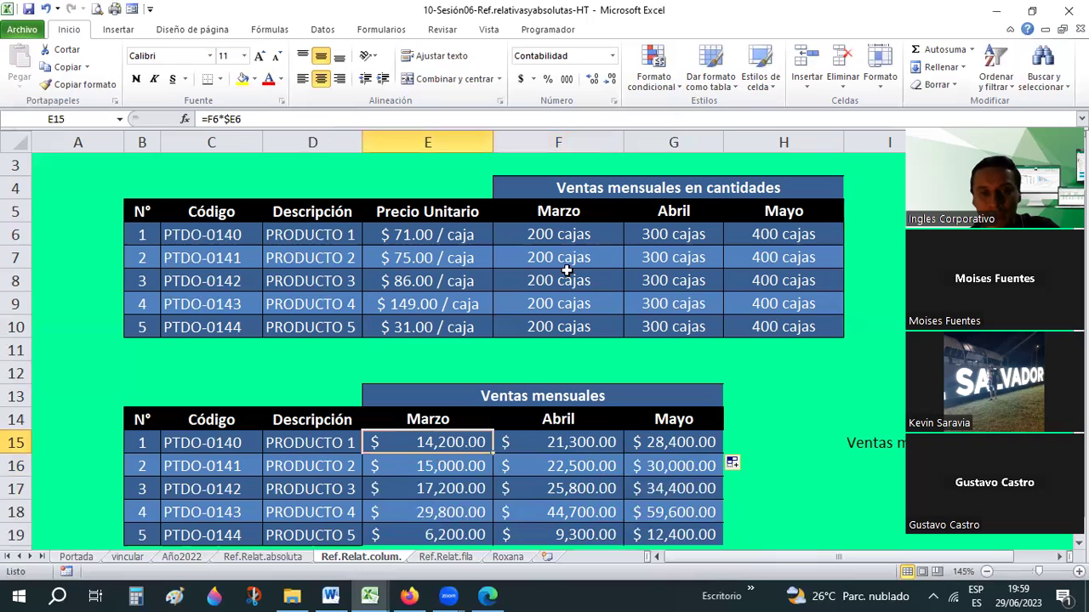
left_click(449, 473)
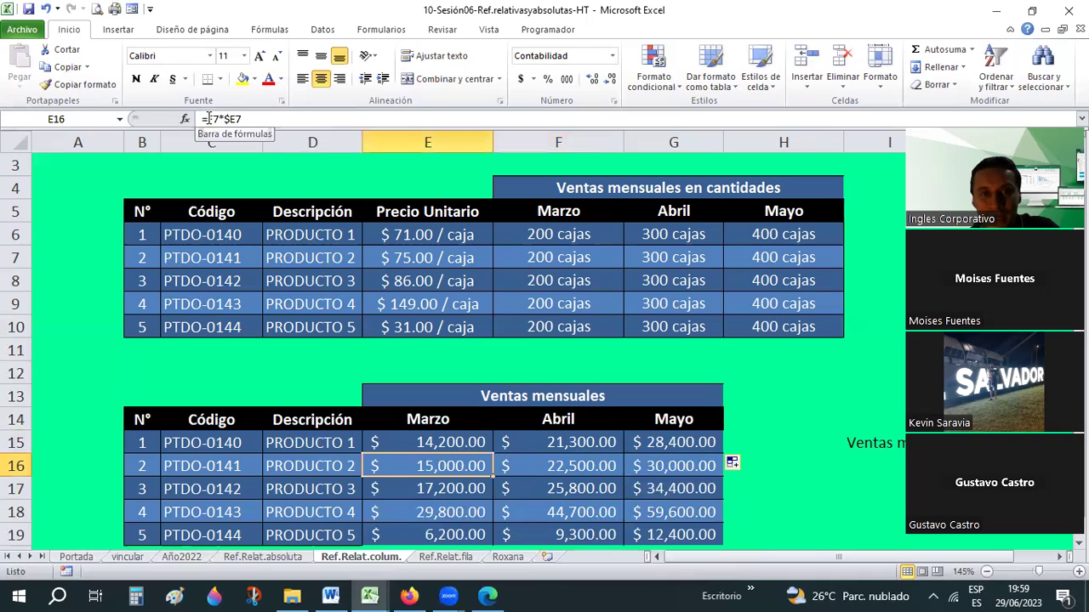
left_click(208, 119)
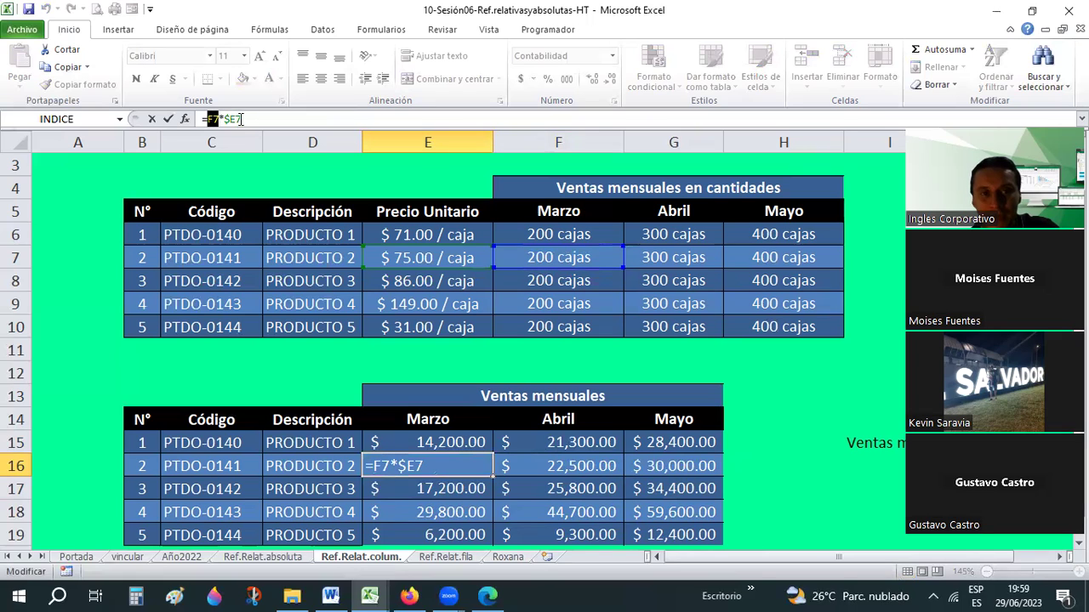
key("Return")
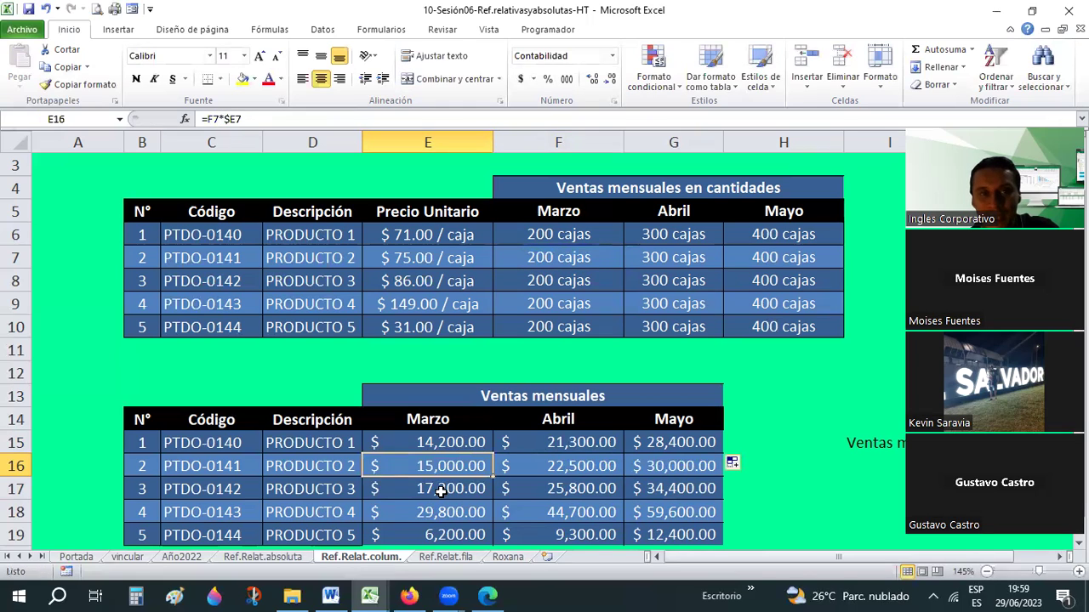
- Check the formulas in E17 to E19, then review E15's =F6*$E6 against price E6
left_click(440, 489)
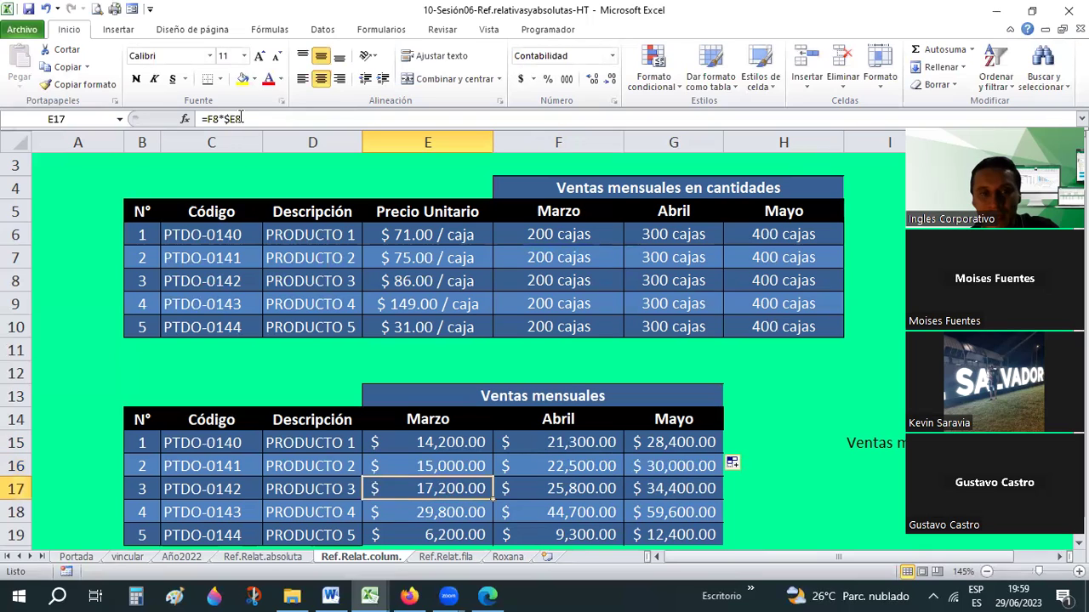
left_click(465, 514)
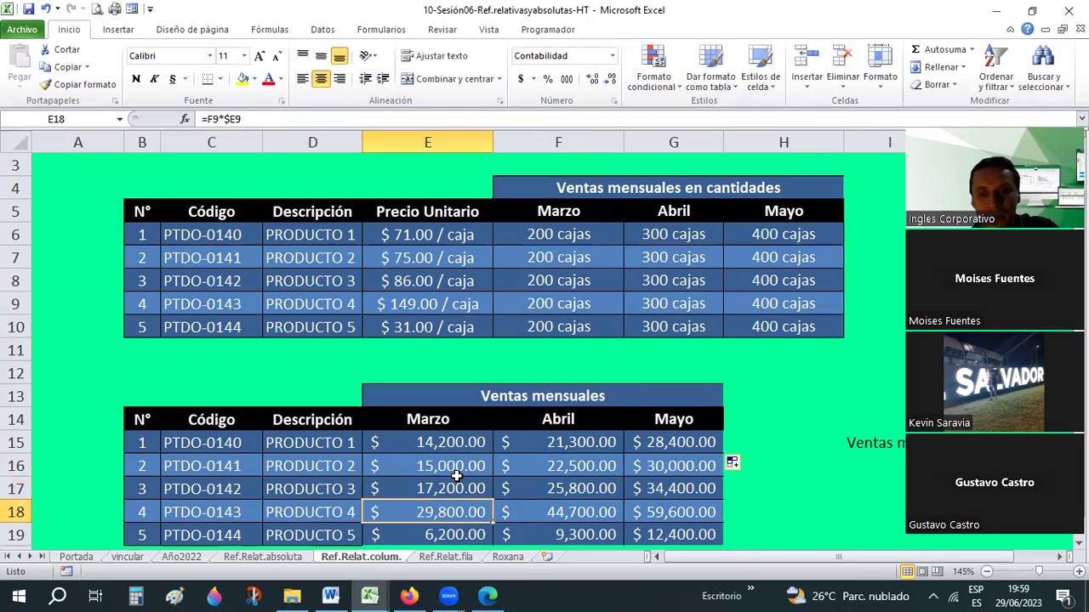
scroll(458, 482, "down", 1)
left_click(457, 470)
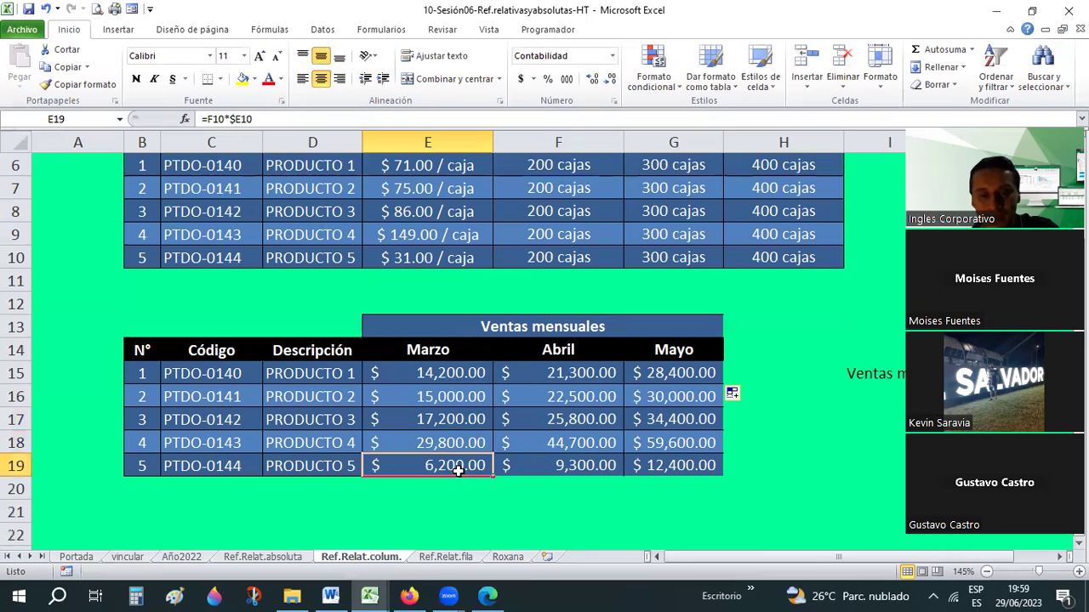
scroll(455, 448, "up", 1)
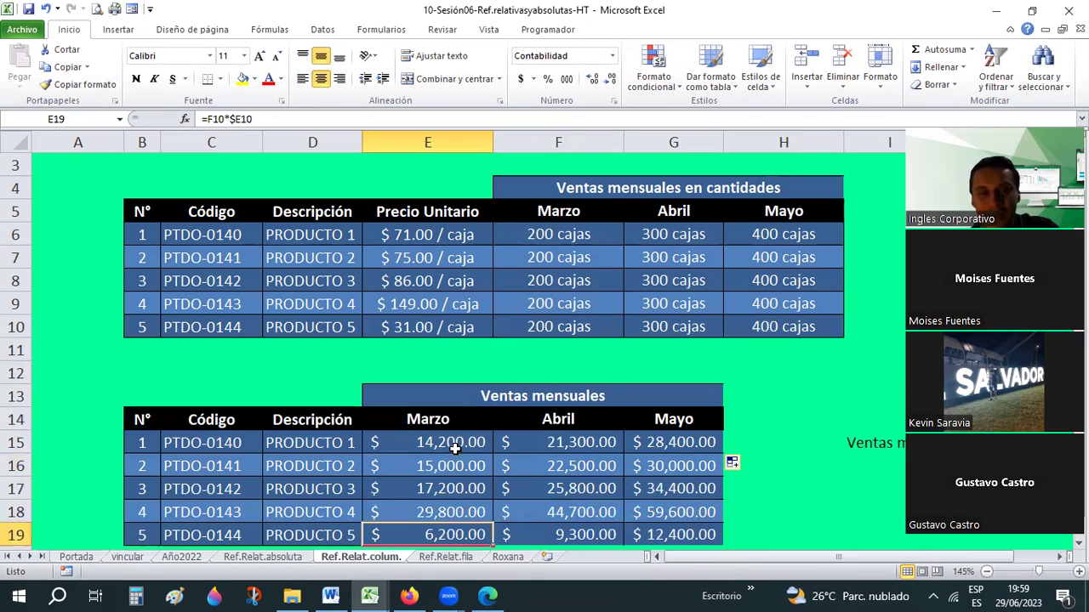
left_click(455, 449)
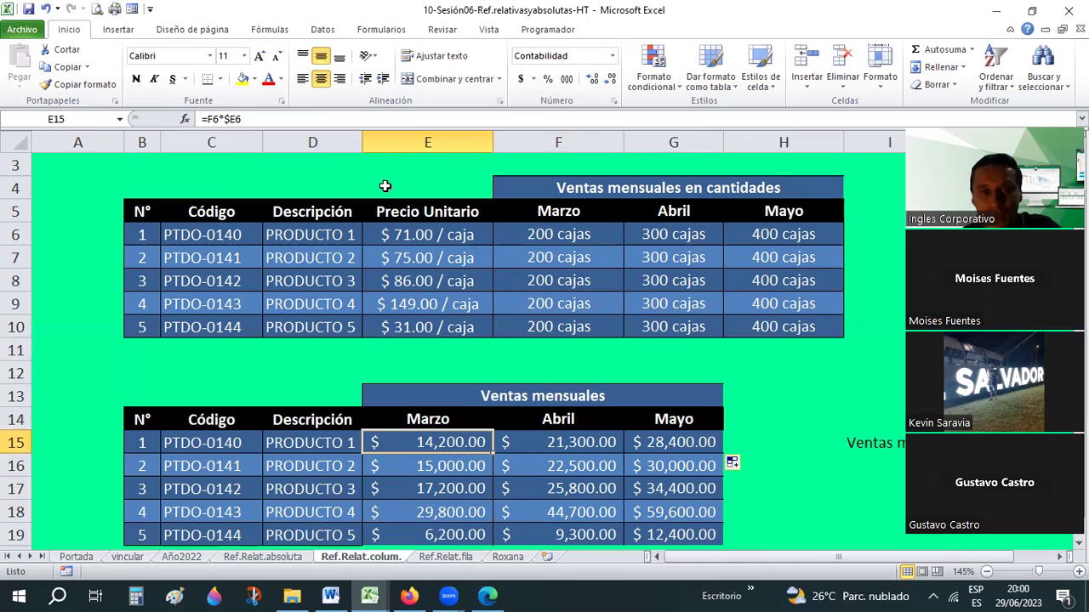
left_click(437, 228)
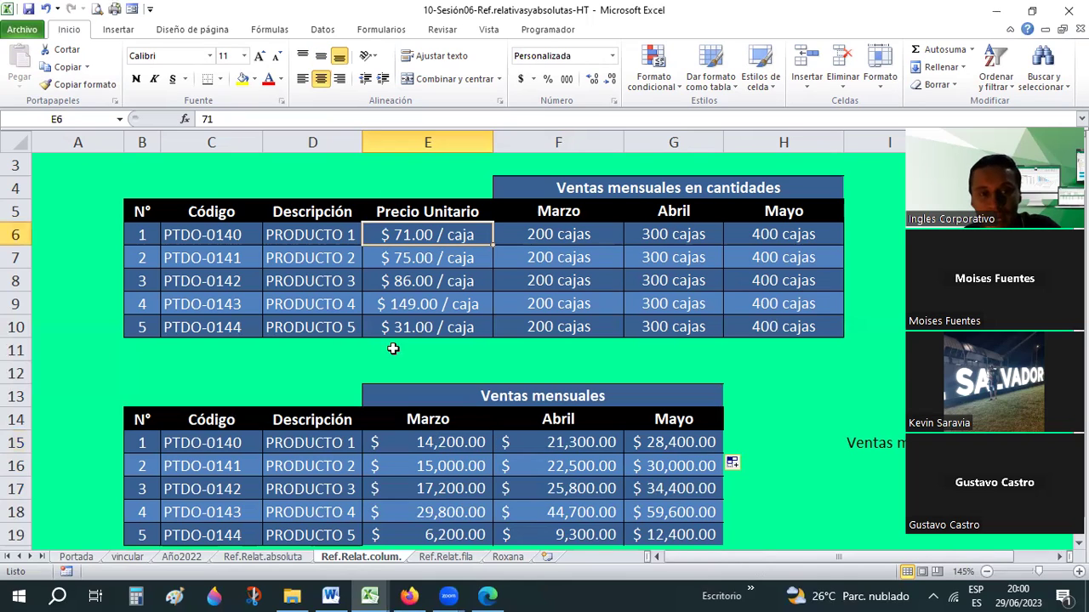
left_click(437, 442)
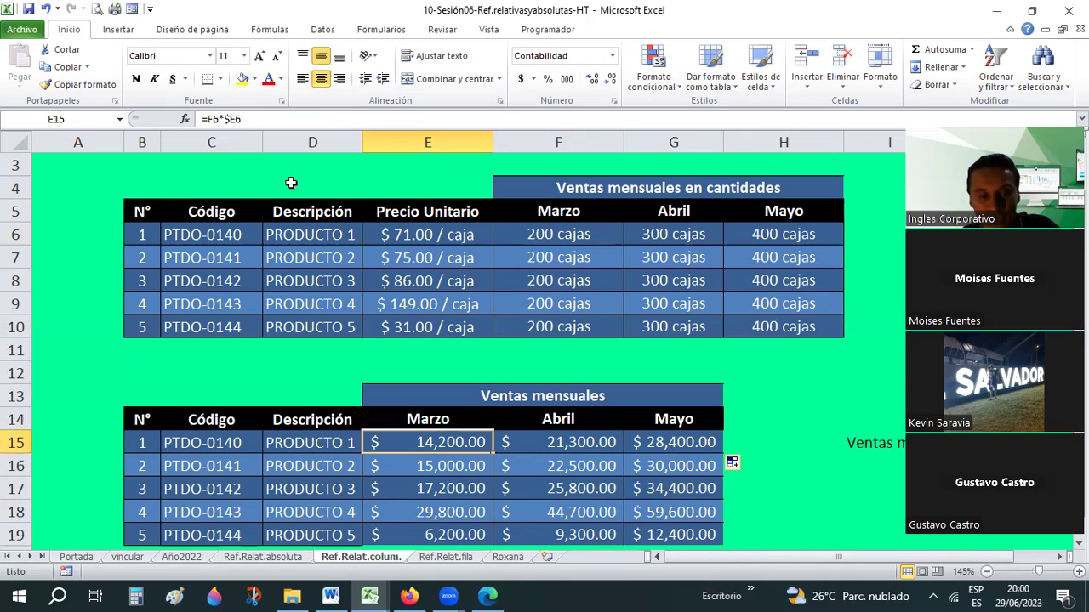
key("F2")
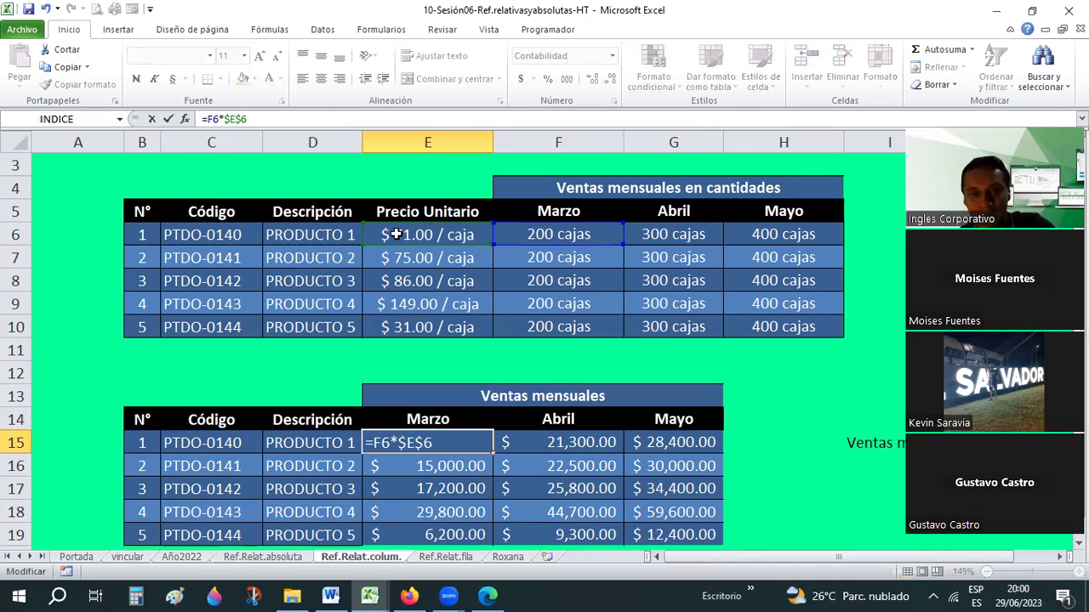
key("Return")
left_click(425, 243)
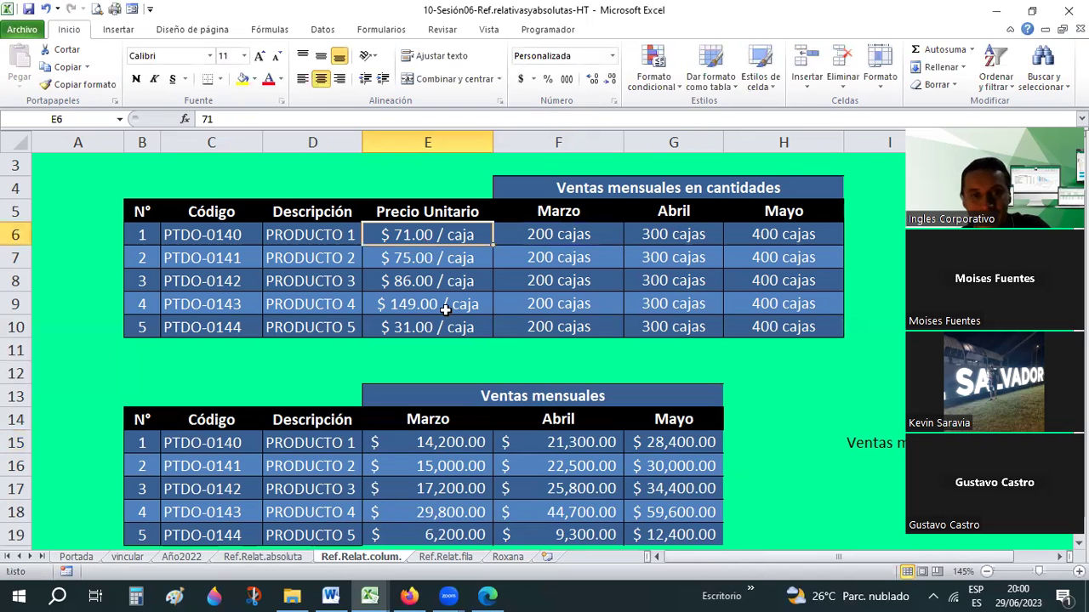
left_click(477, 443)
scroll(462, 375, "down", 1)
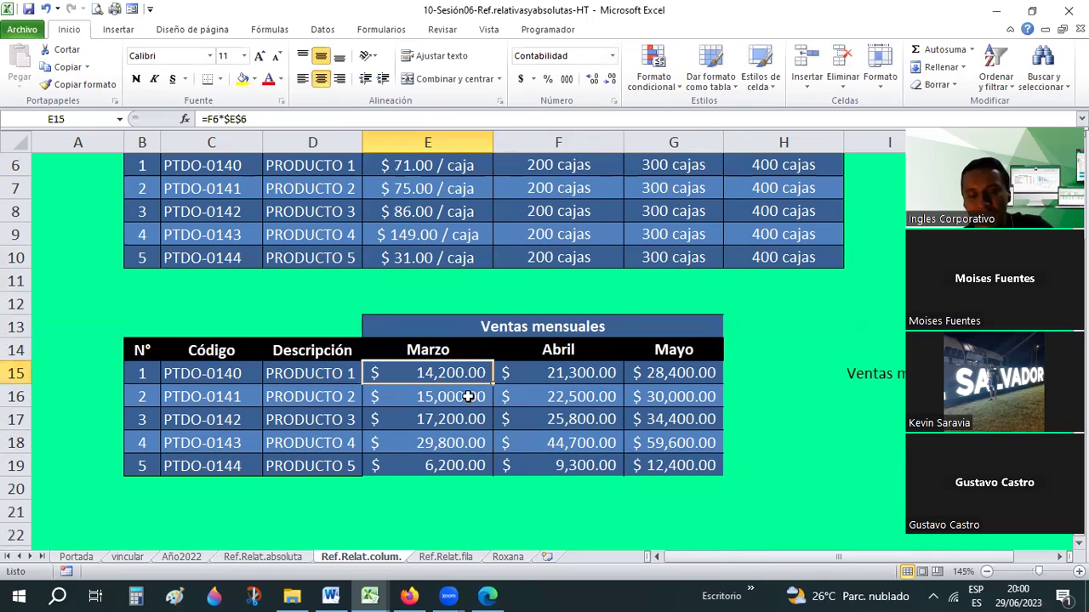
mouse_move(490, 384)
left_mouse_down()
mouse_move(451, 396)
mouse_move(453, 469)
left_mouse_up()
left_click(451, 396)
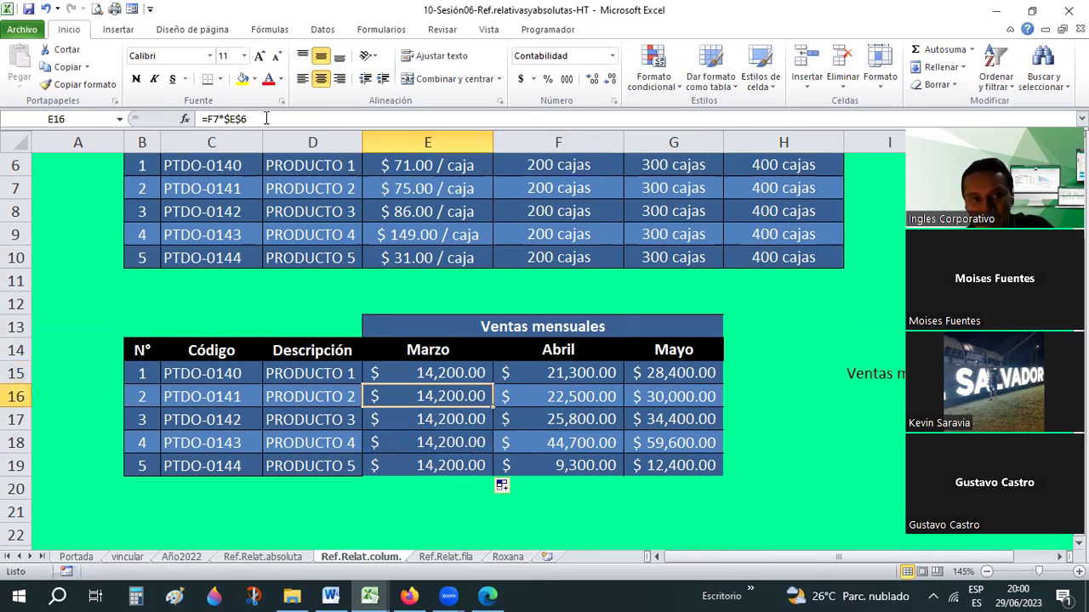
scroll(554, 260, "up", 1)
left_click(549, 280)
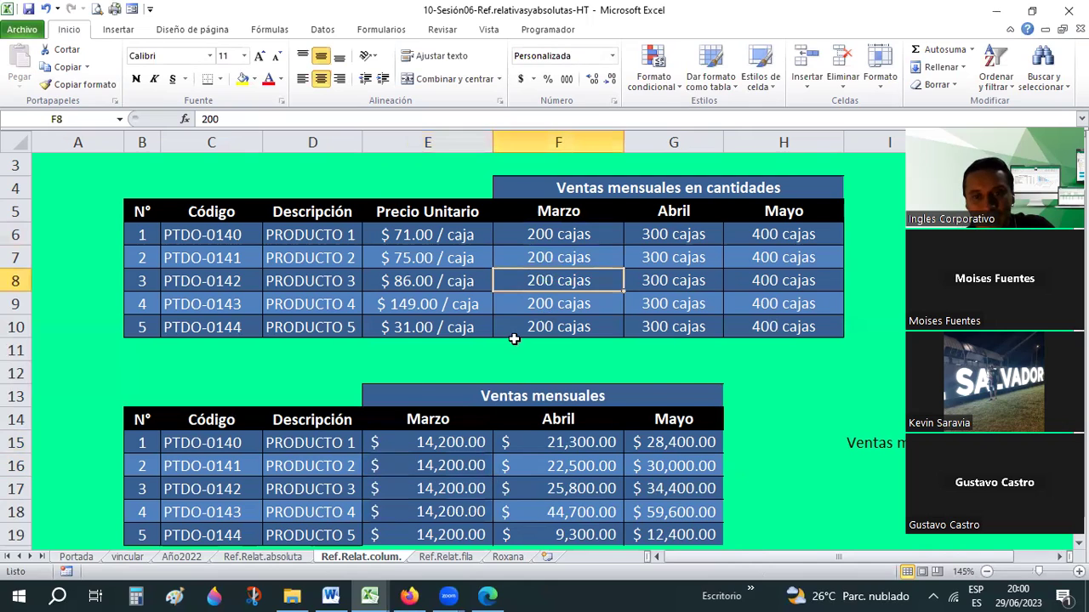
scroll(477, 396, "down", 1)
left_click(477, 396)
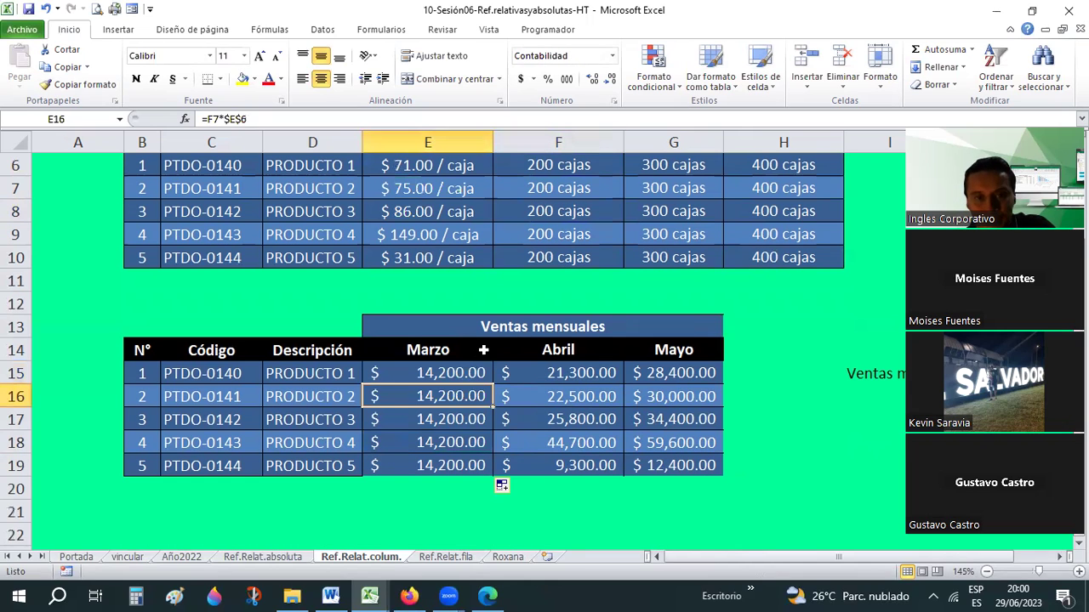
scroll(434, 263, "up", 1)
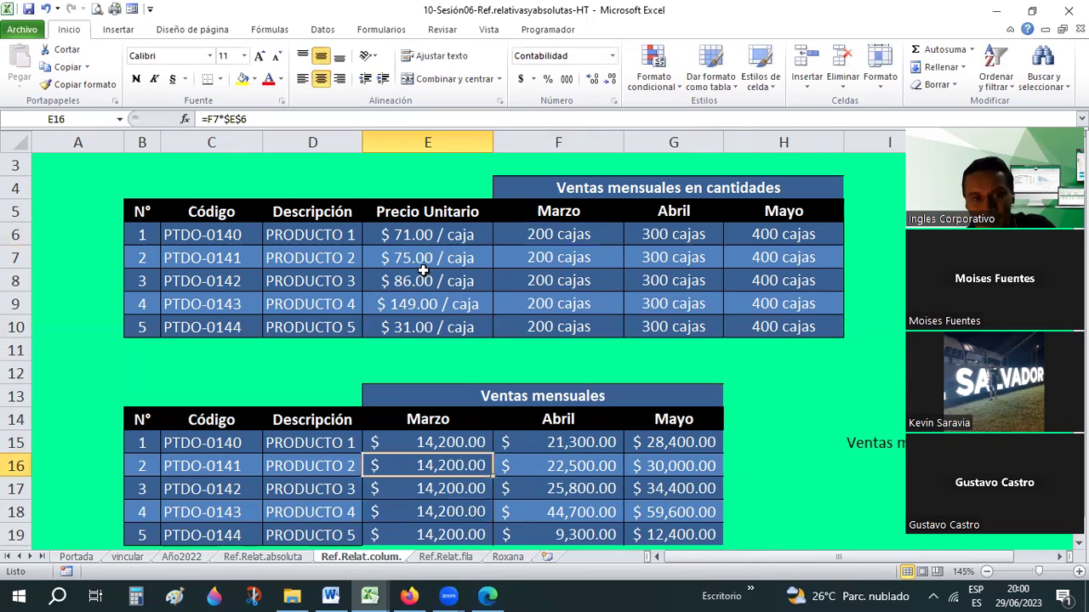
left_click(536, 233)
left_click(445, 228)
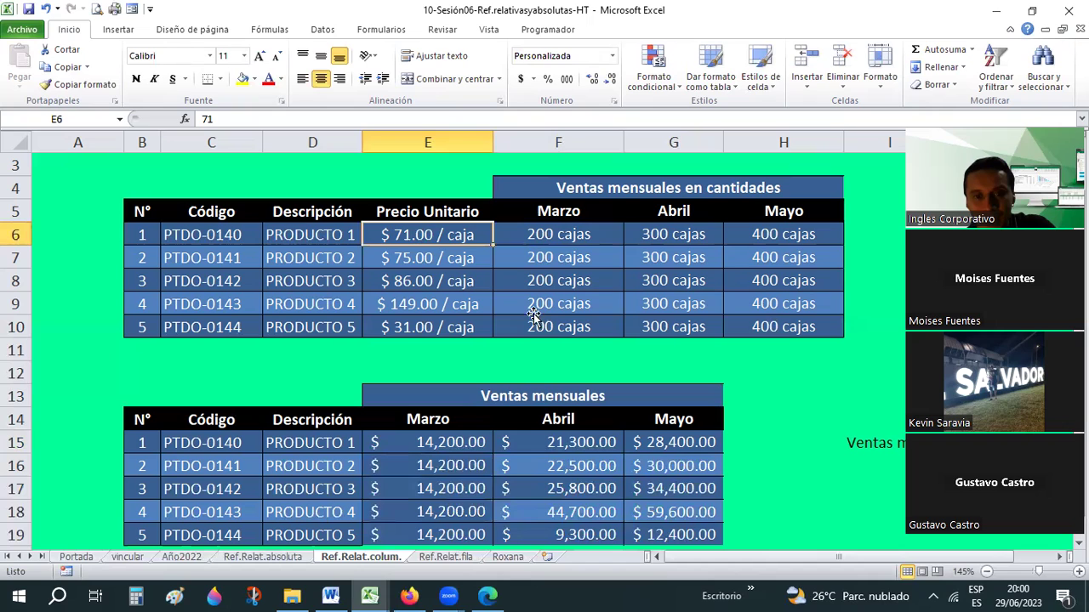
left_click(532, 313)
scroll(466, 396, "down", 1)
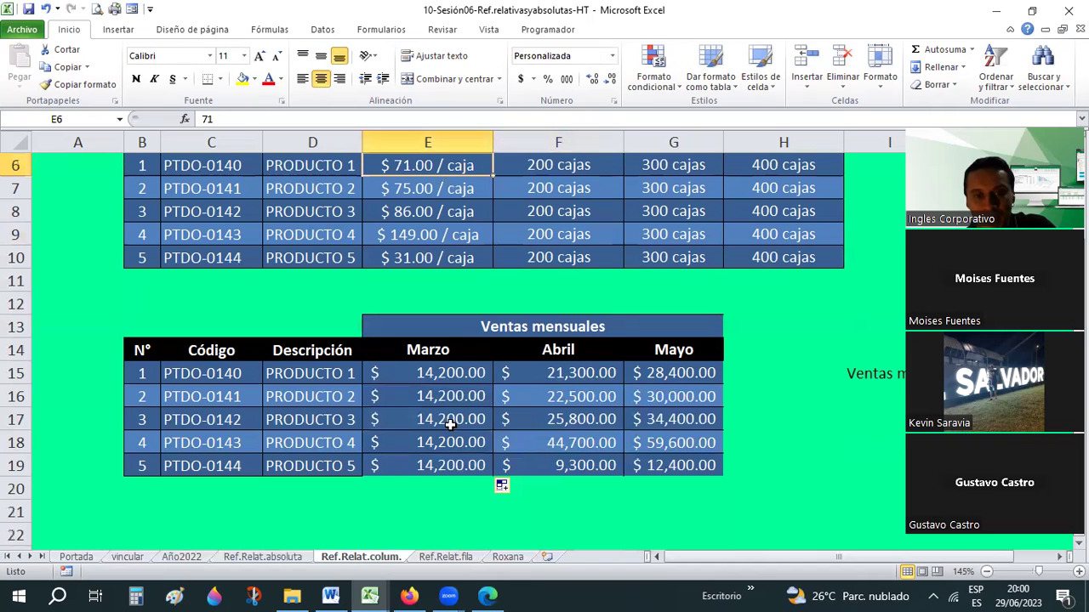
left_click(450, 402)
left_click(448, 444)
key("Down")
key("Up")
key("Up")
key("Up")
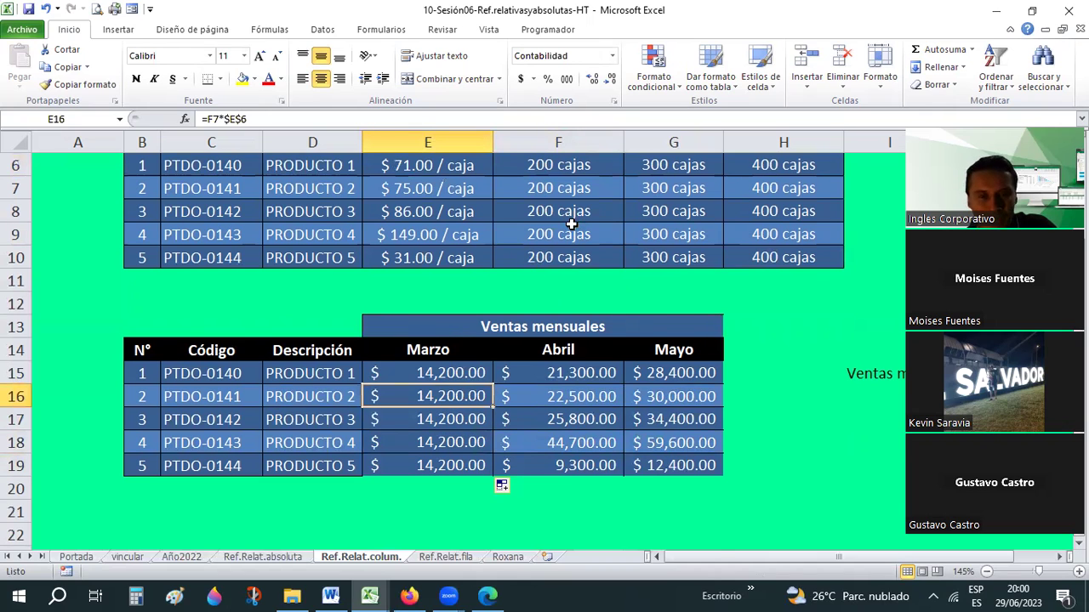
scroll(555, 232, "up", 1)
left_click_drag(555, 232, 537, 315)
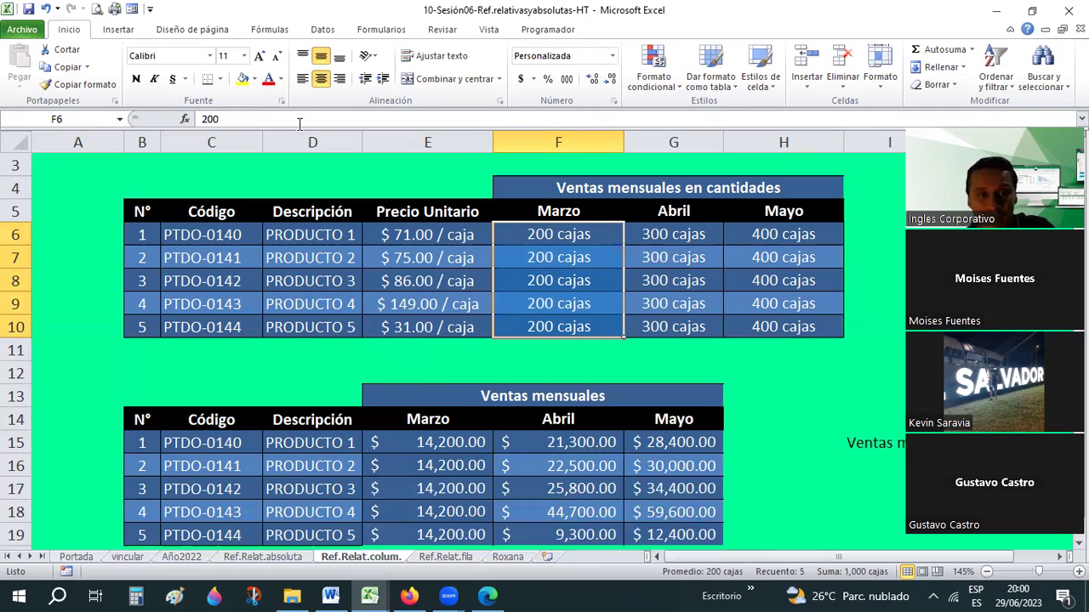
key("ctrl+z")
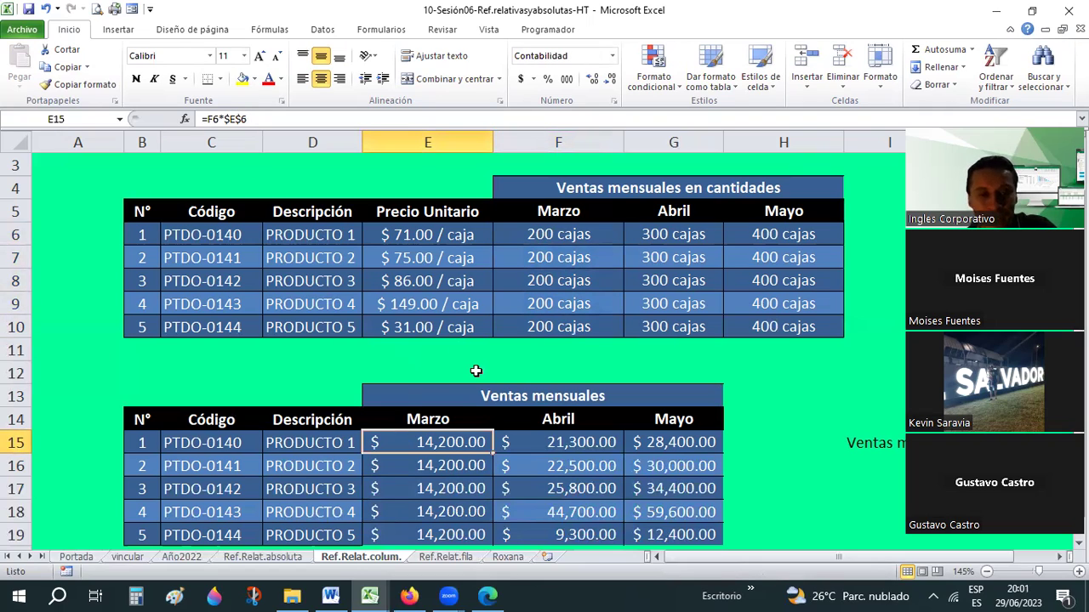
key("ctrl+z")
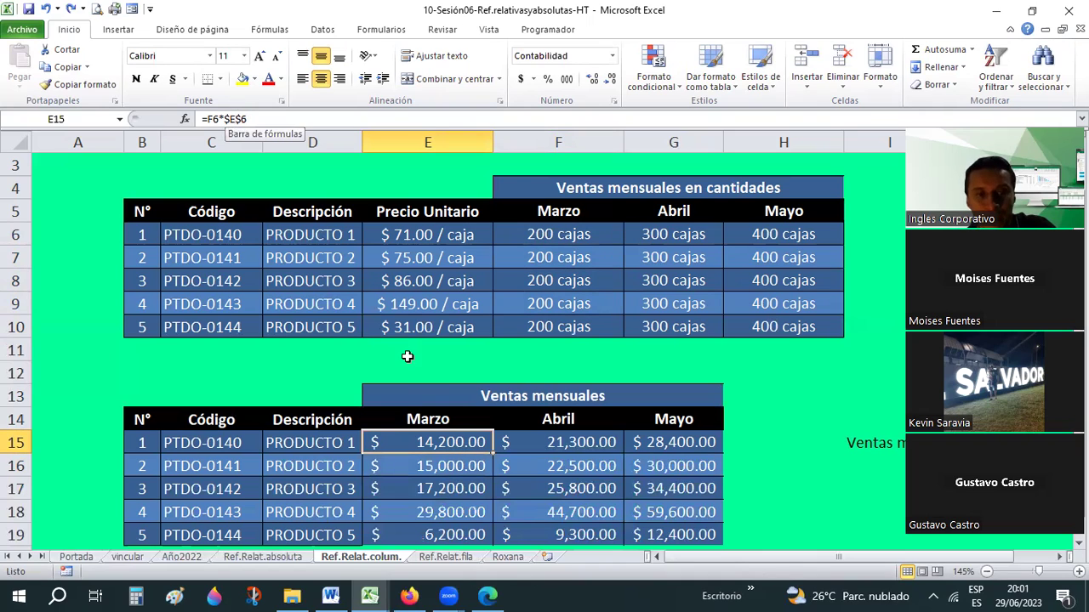
key("ctrl+z")
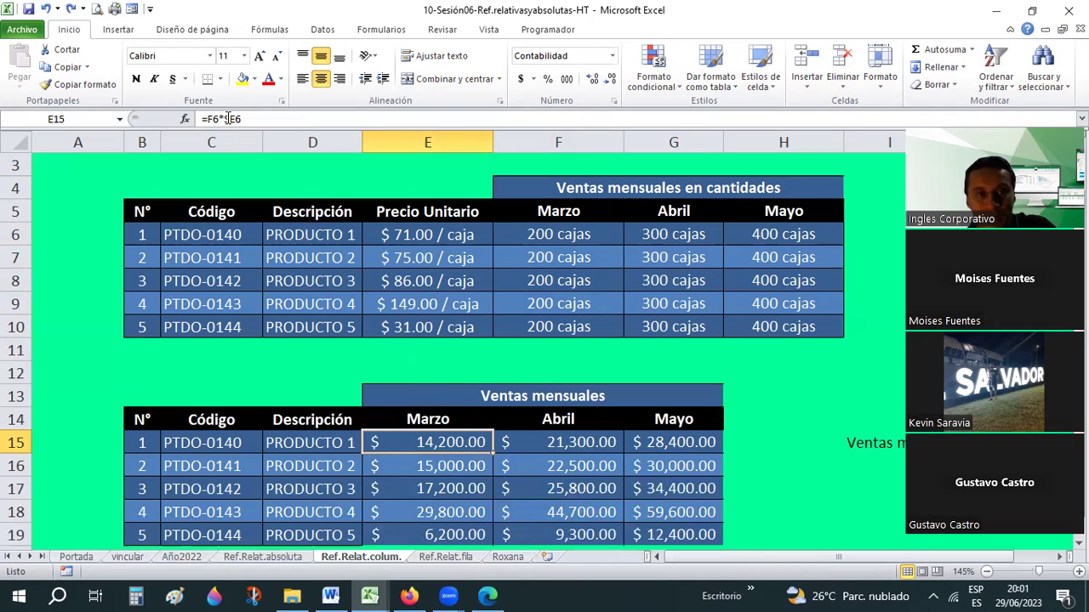
left_click(228, 119)
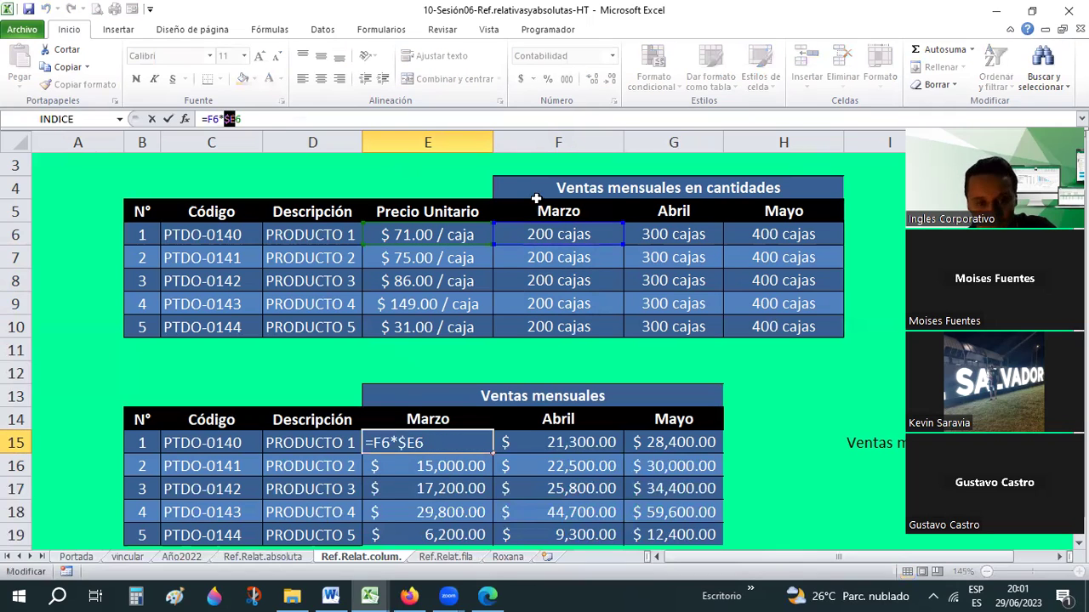
key("Escape")
left_click(544, 259)
key("Left")
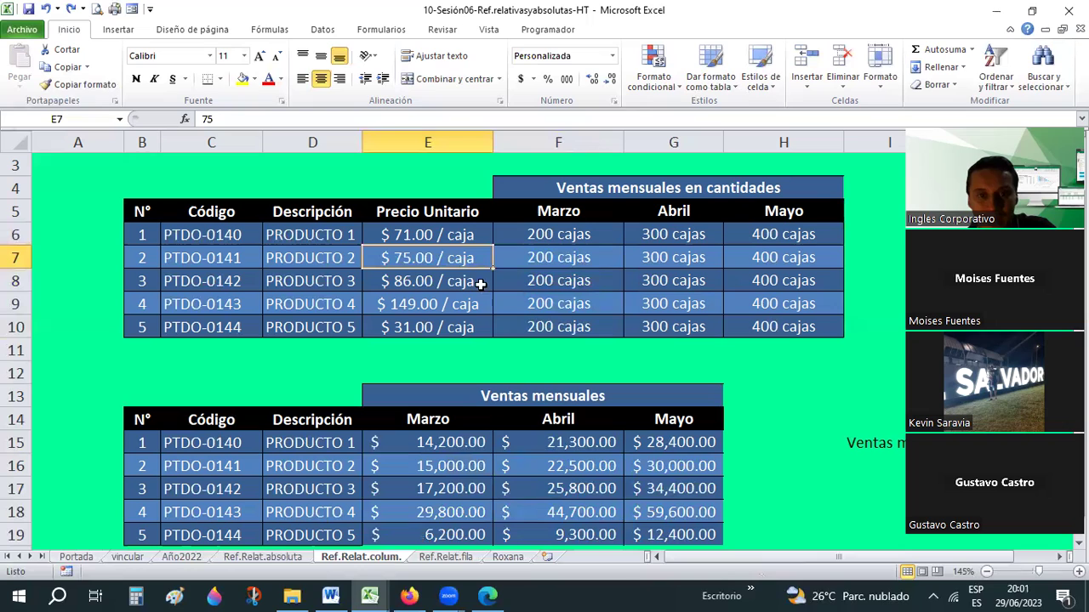
key("Down")
key("Right")
left_click(454, 469)
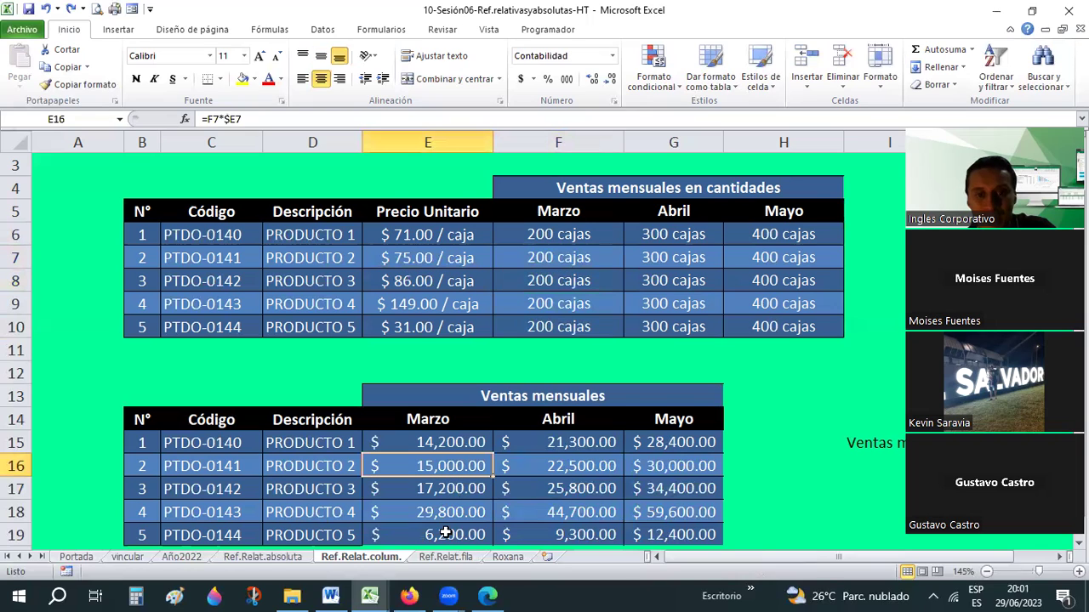
scroll(430, 460, "down", 1)
left_click(429, 461)
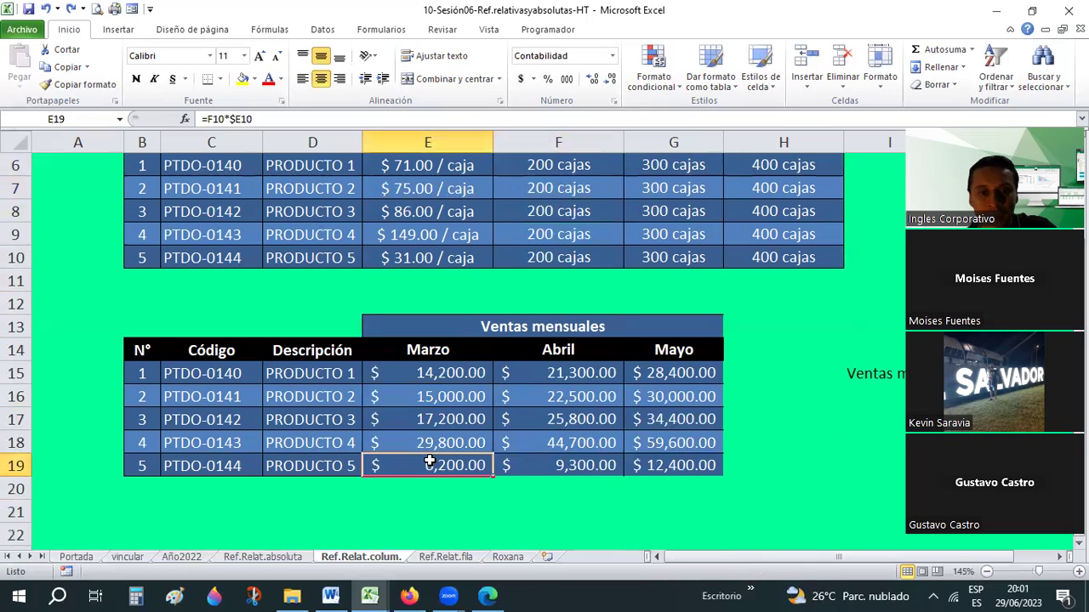
- Go to the Ref.Relat.fila sheet and review the PRODUCTO 1 price and GANANCIA factor in C5
left_click(442, 557)
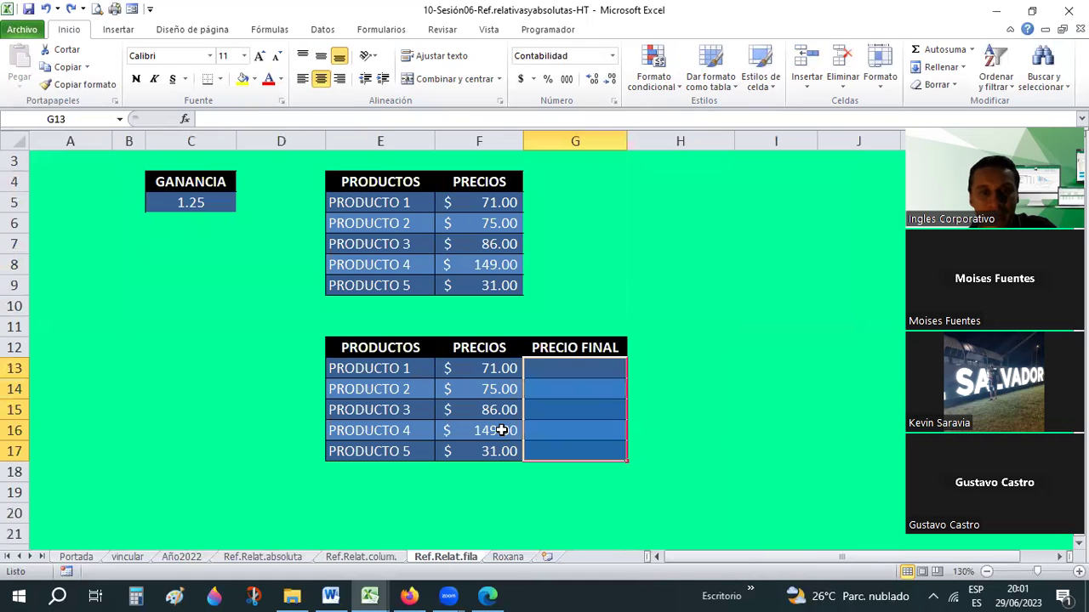
scroll(502, 430, "up", 1)
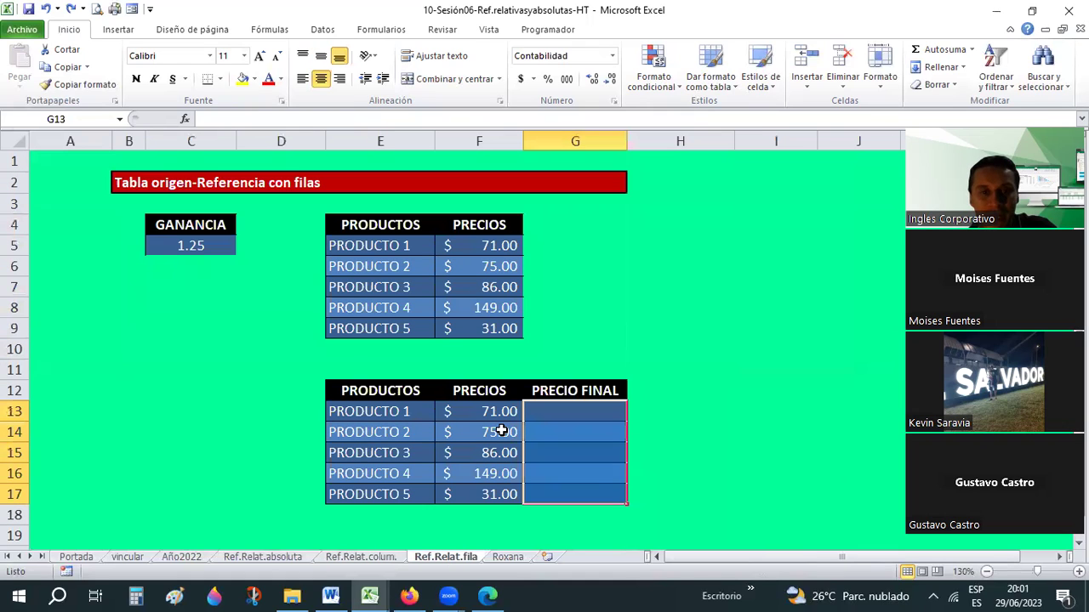
left_click(487, 244)
key("Left")
key("Left")
key("Left")
- Enter =F13*C$5 in G13, fixing the row of the GANANCIA reference
left_click(573, 407)
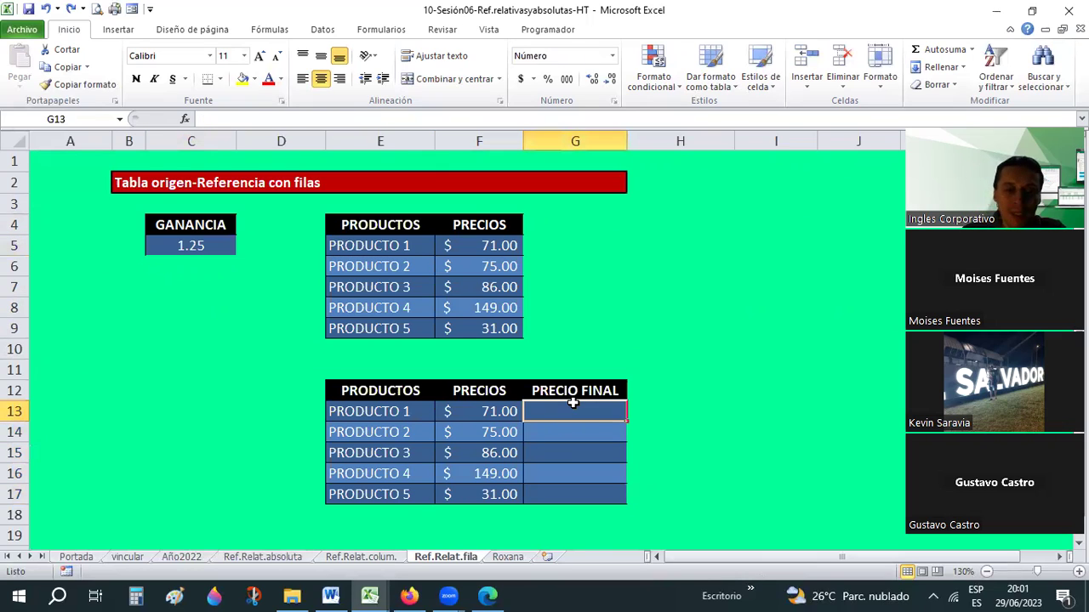
type("=")
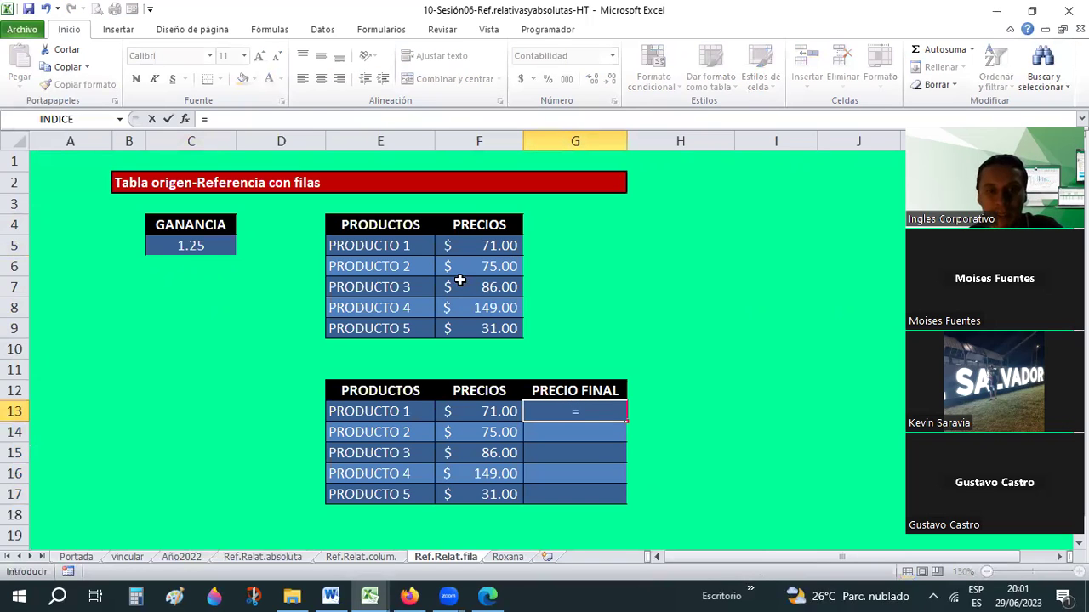
left_click(481, 411)
type("*")
left_click(210, 242)
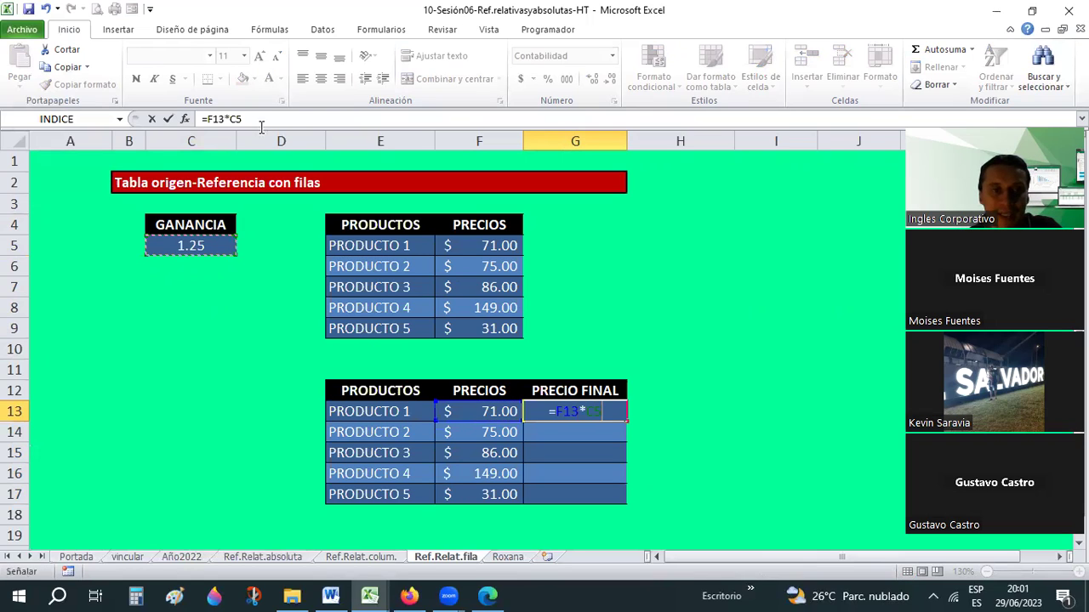
key("F2")
key("F4")
key("F4")
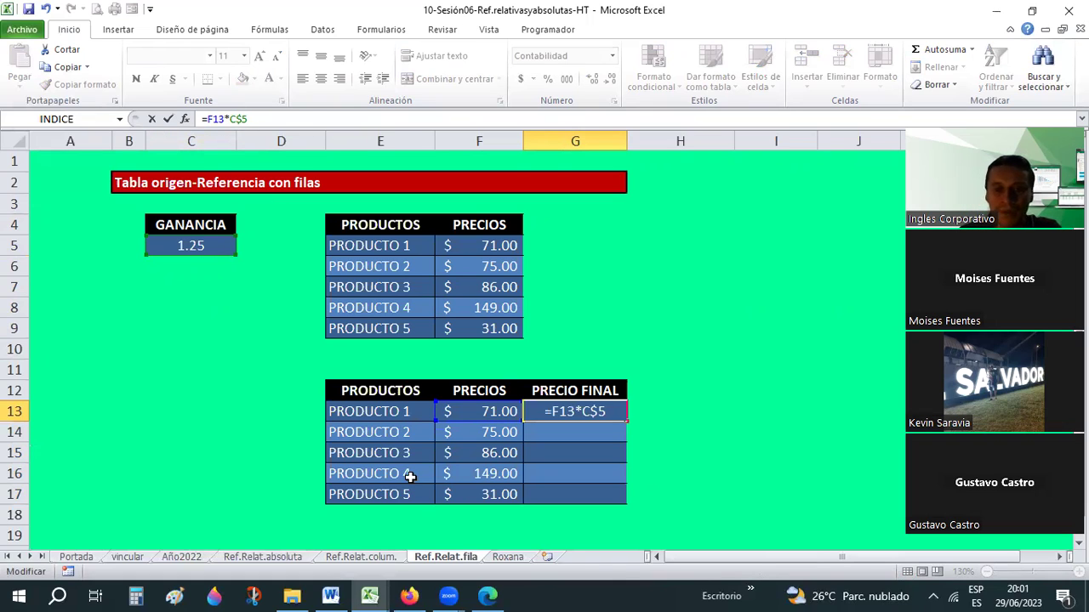
key("Return")
- Copy G13 and paste only its formula into G14:G17
left_click(598, 410)
key("ctrl+c")
left_click(585, 436)
left_click(581, 494, "shift")
right_click(581, 494)
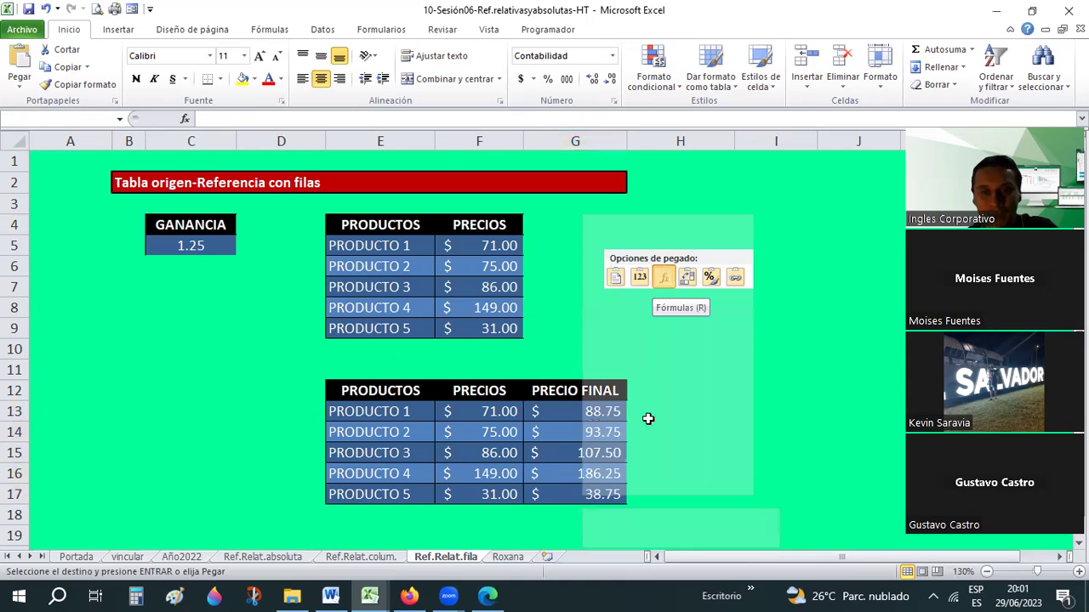
left_click(647, 392)
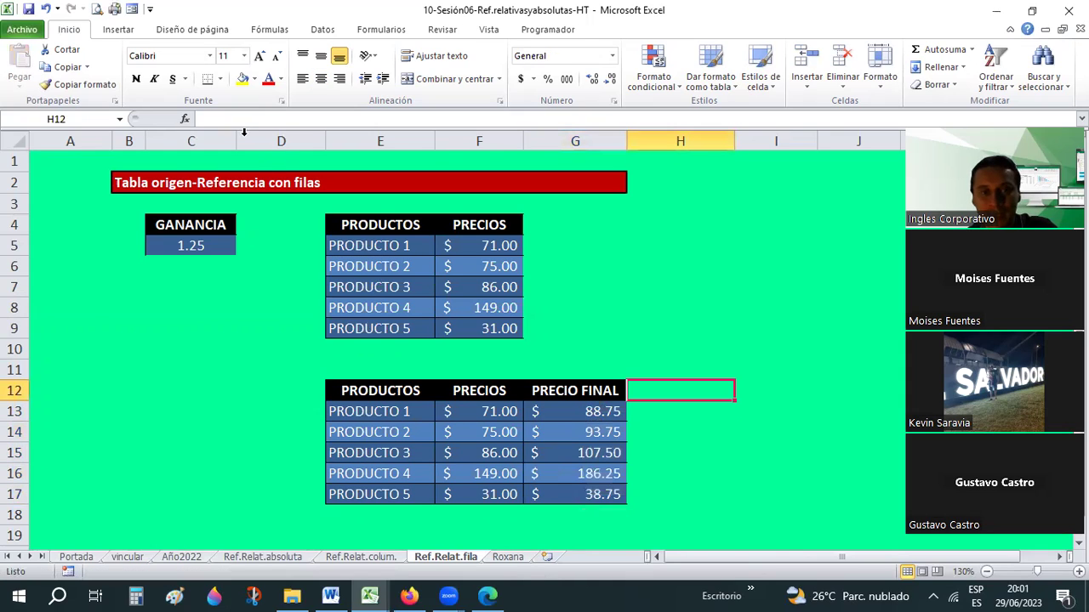
left_click(587, 415)
- Check the copied formulas in G14 and G15, then review G13's fixed-row reference C$5
key("Down")
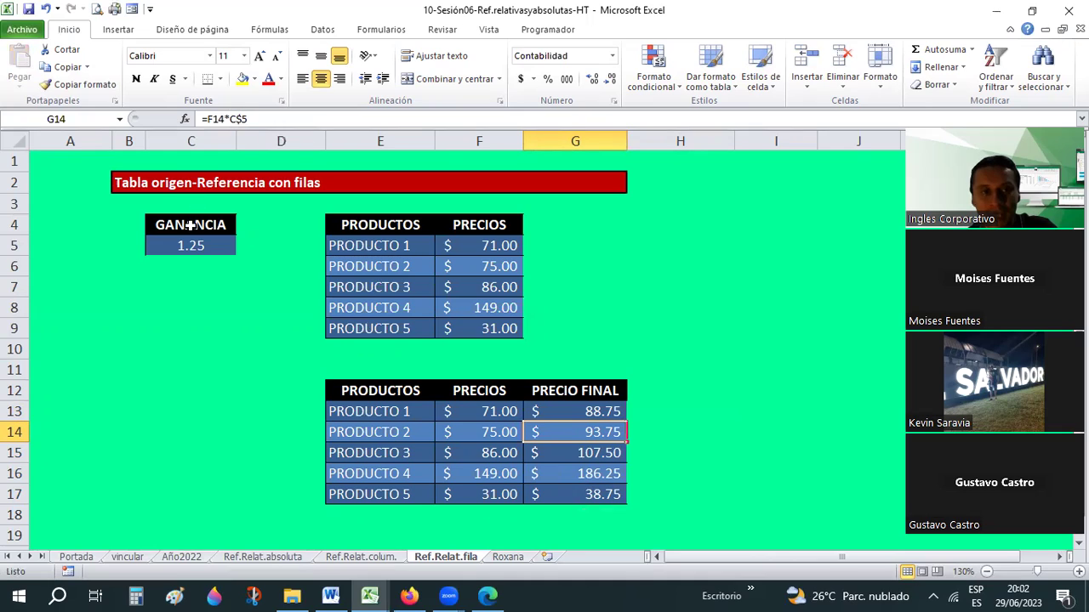
key("Down")
key("Down")
key("Down")
left_click(586, 429)
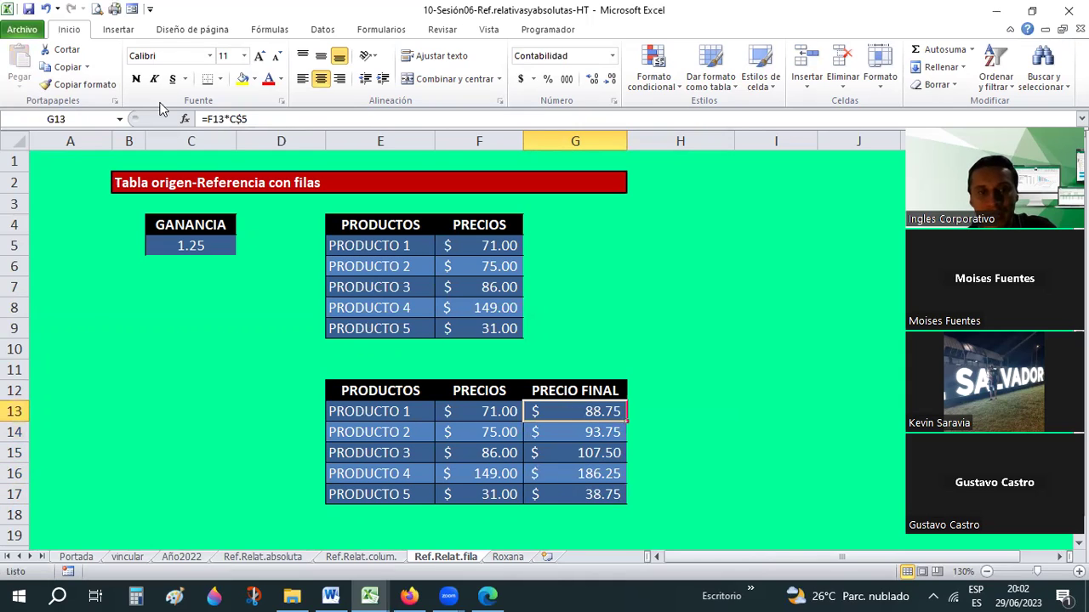
double_click(255, 118)
left_click(256, 118)
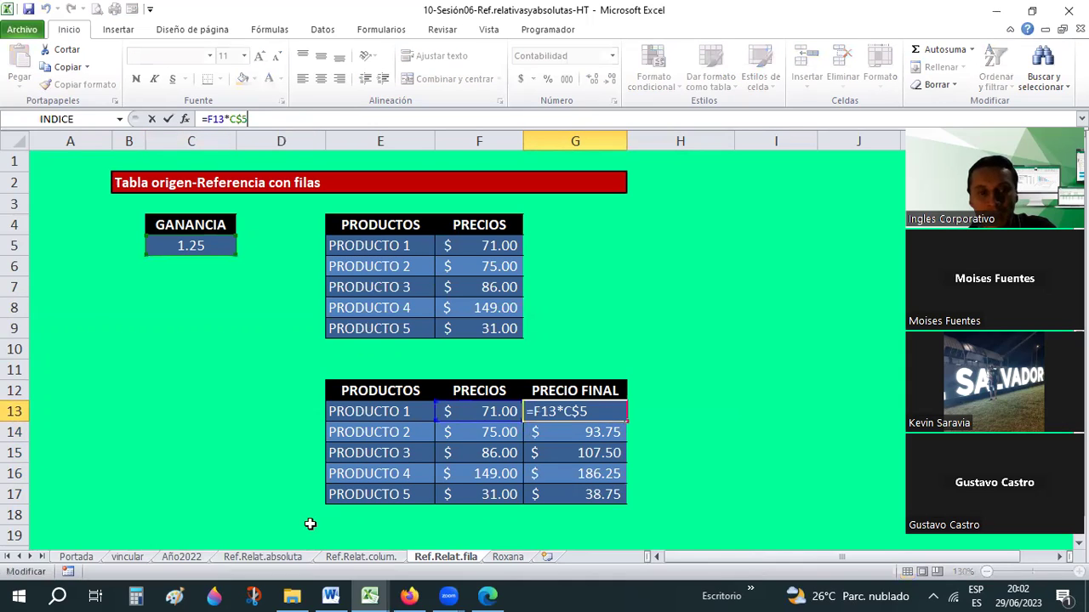
left_click(257, 410)
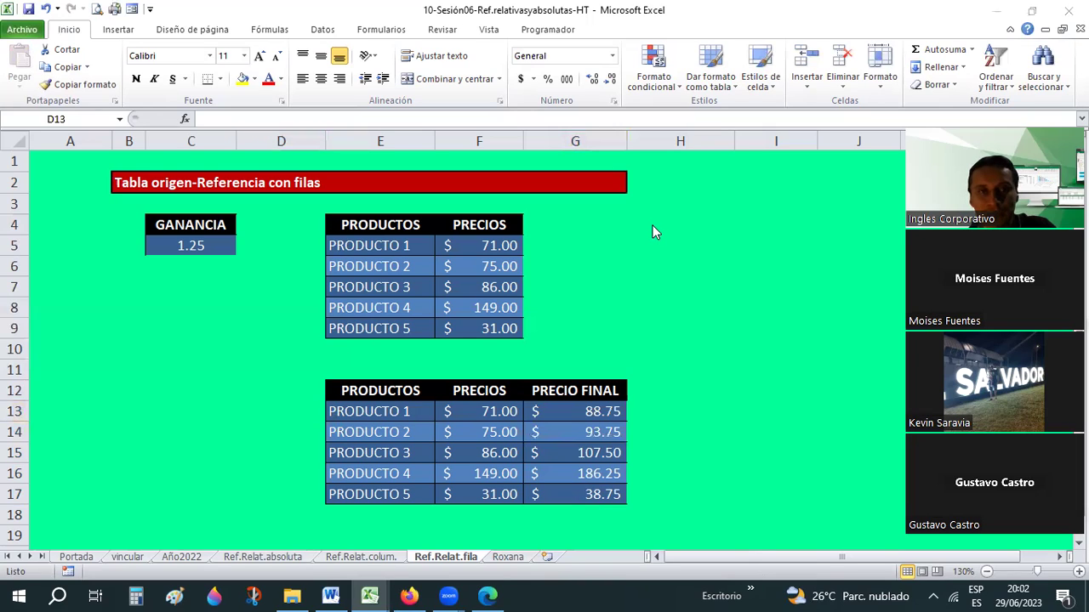
left_click(357, 558)
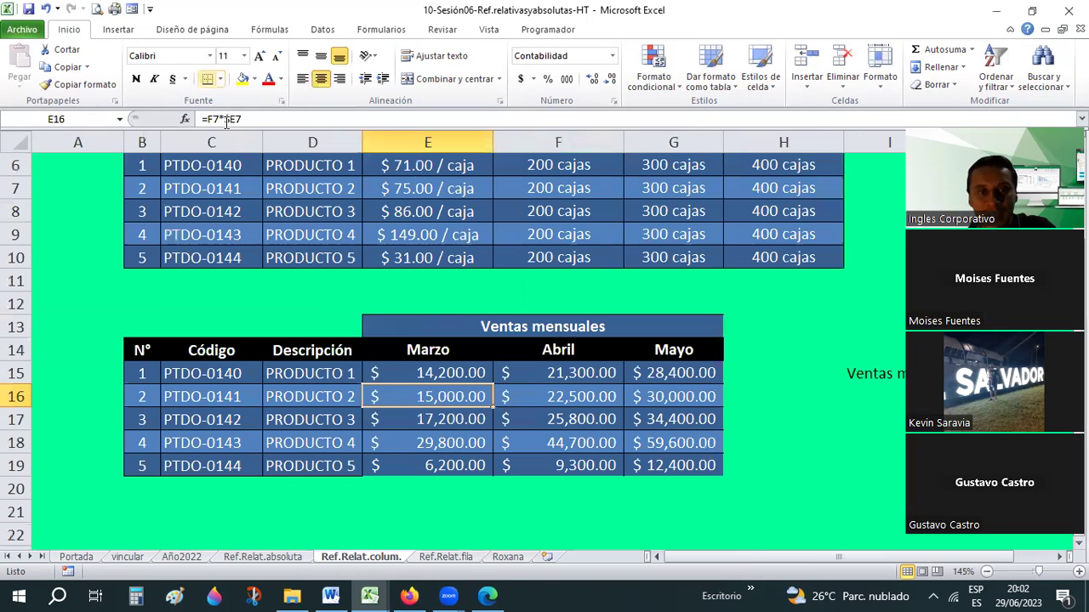
left_click(227, 120)
left_click_drag(232, 120, 235, 120)
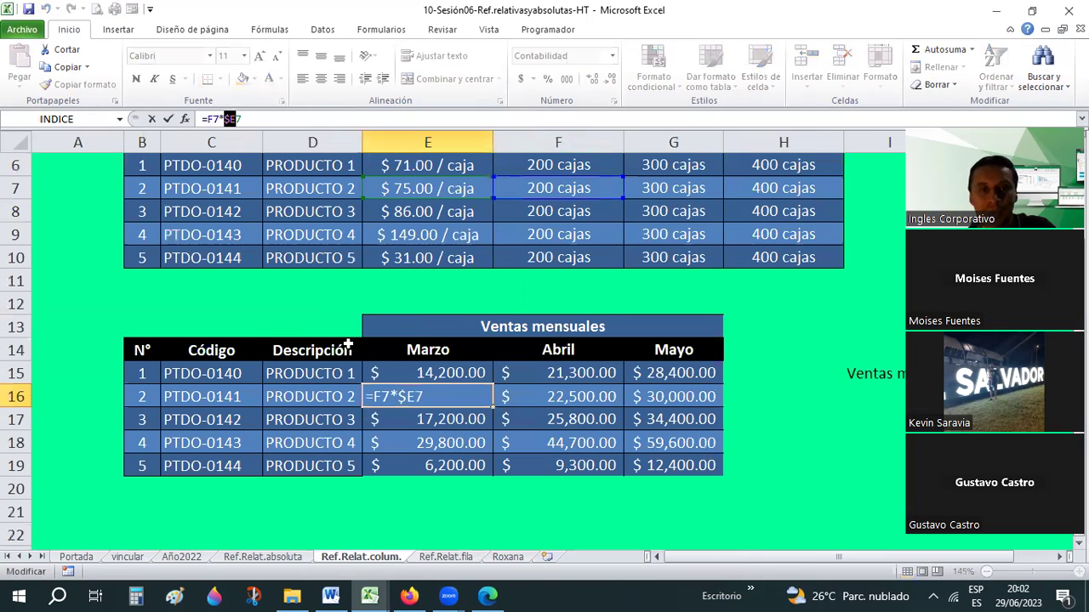
left_click(46, 9)
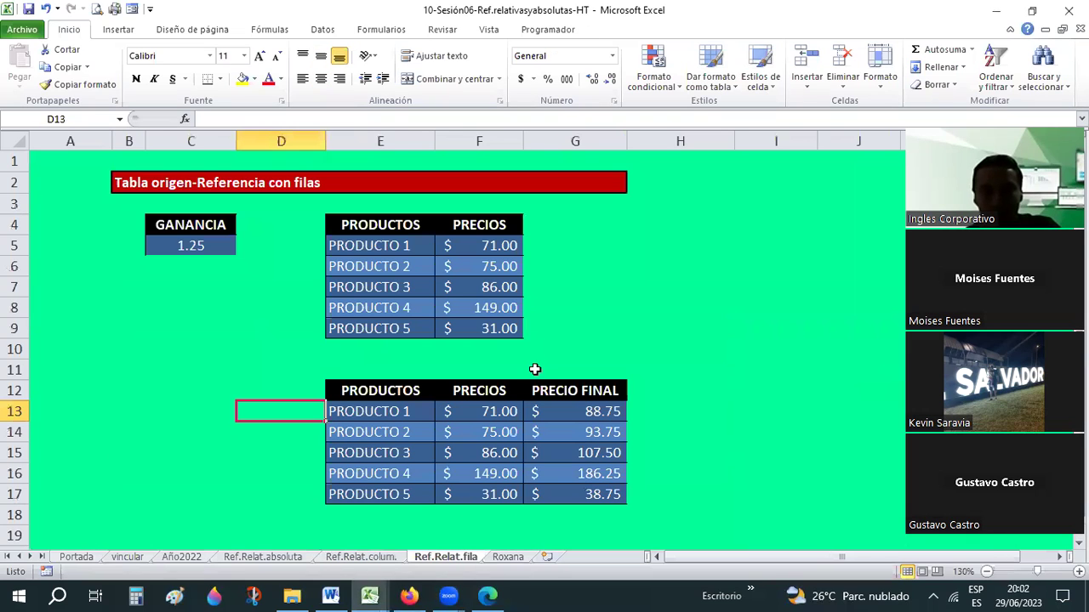
- Review C5, F14 and G13's formula, then revert G13 to the relative =F13*C5
left_click(200, 242)
left_click(490, 435)
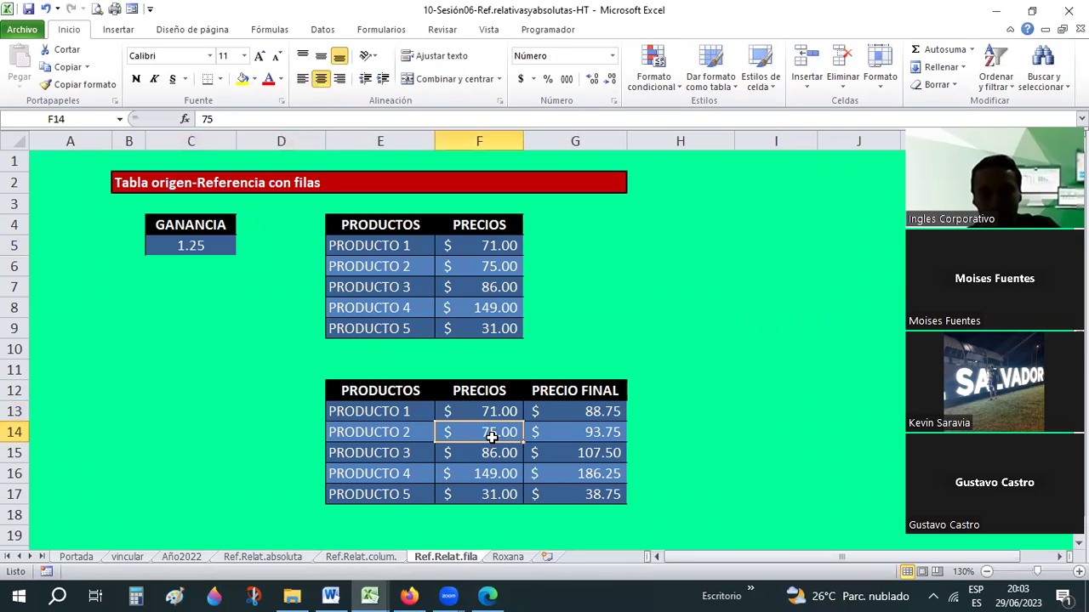
left_click(173, 249)
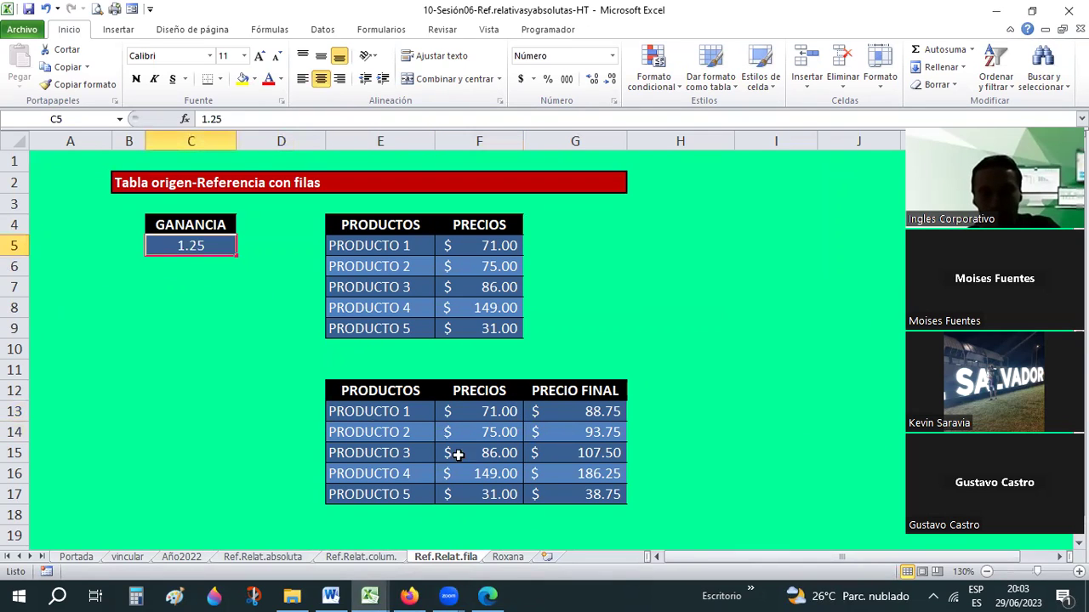
left_click(603, 409)
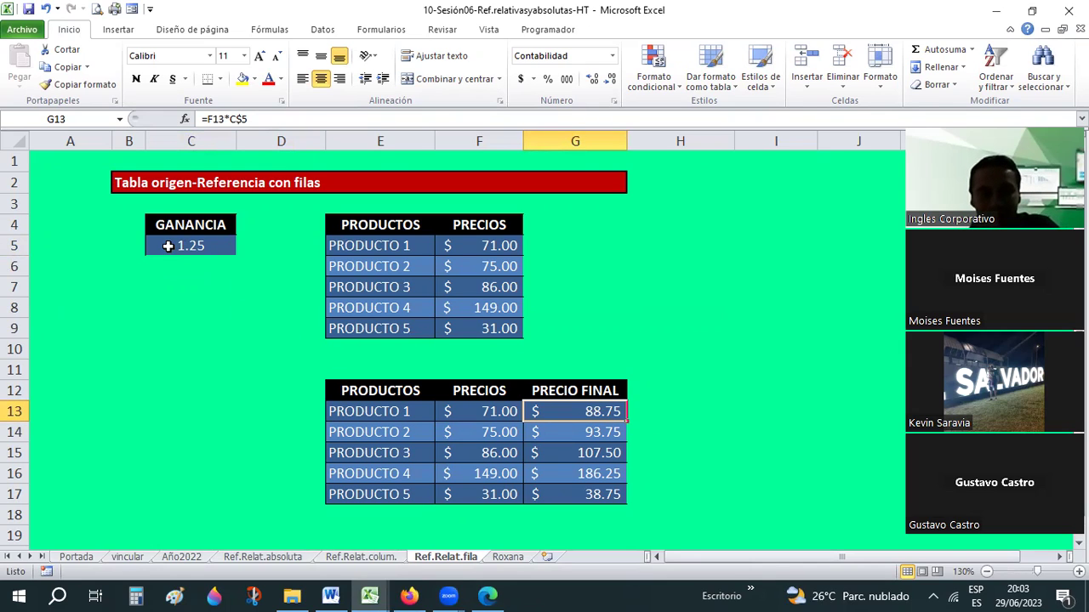
left_click(15, 246)
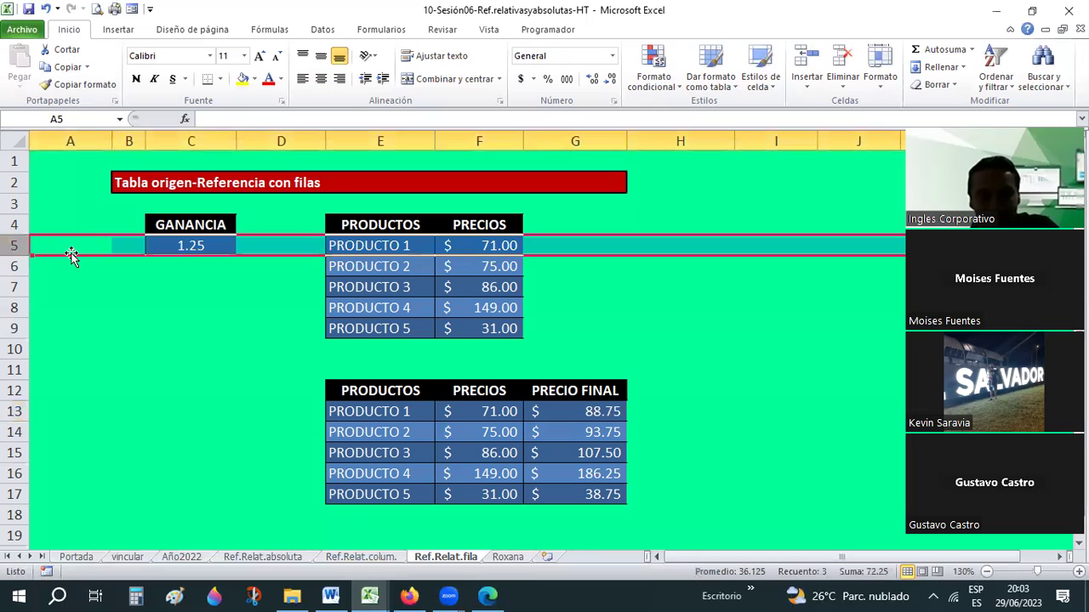
left_click(604, 414)
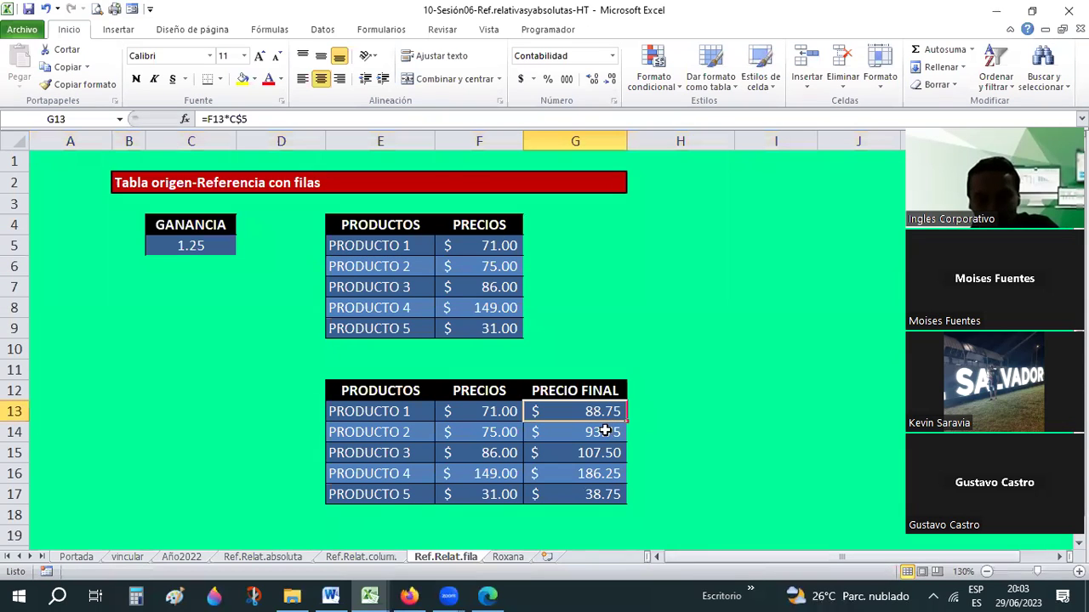
left_click(242, 120)
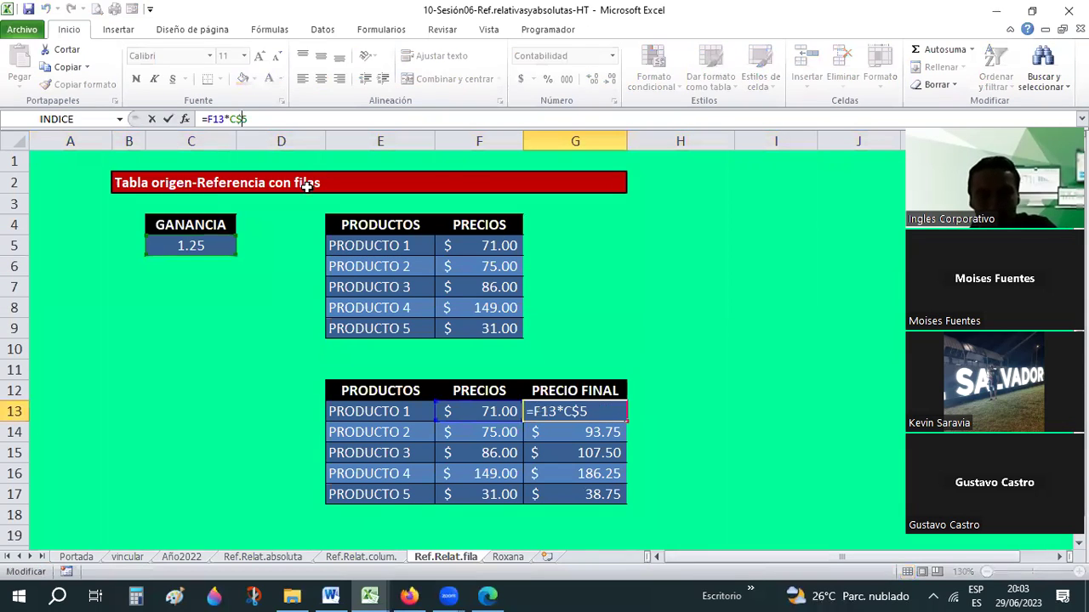
key("Return")
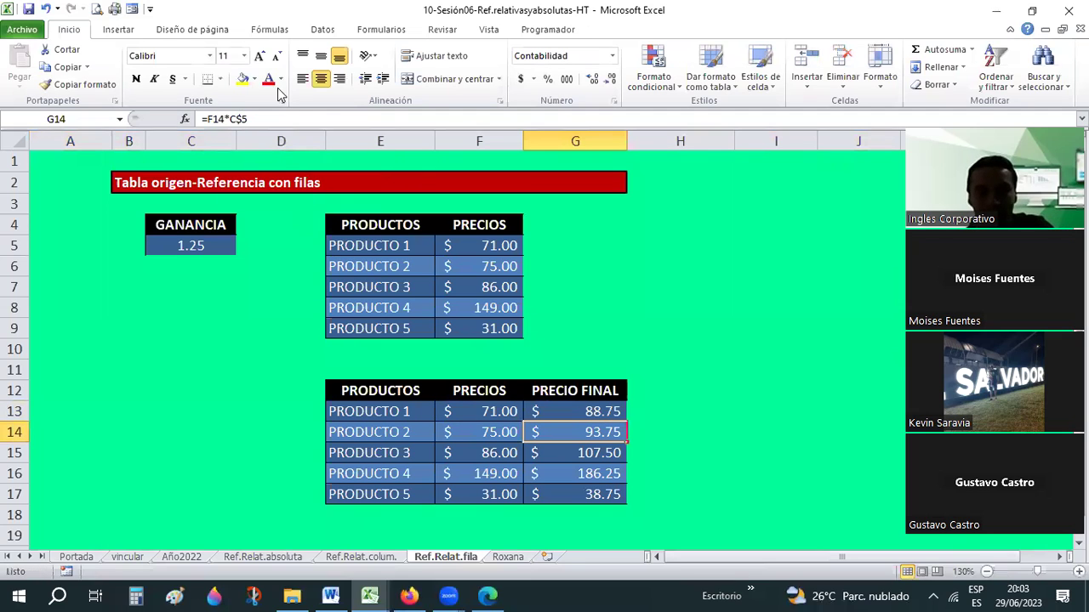
key("ctrl+z")
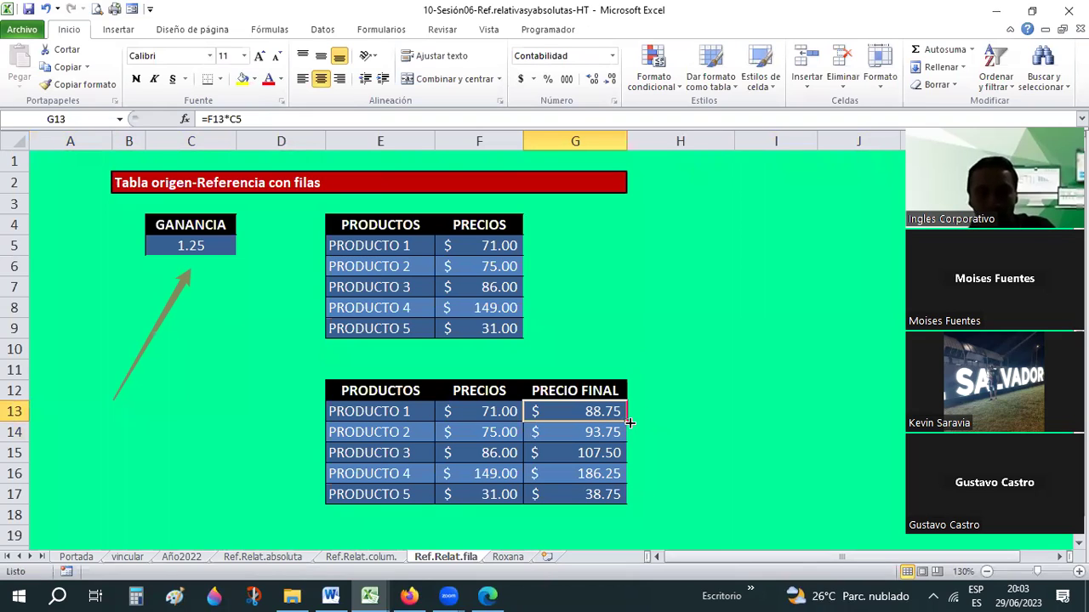
left_click_drag(629, 421, 620, 501)
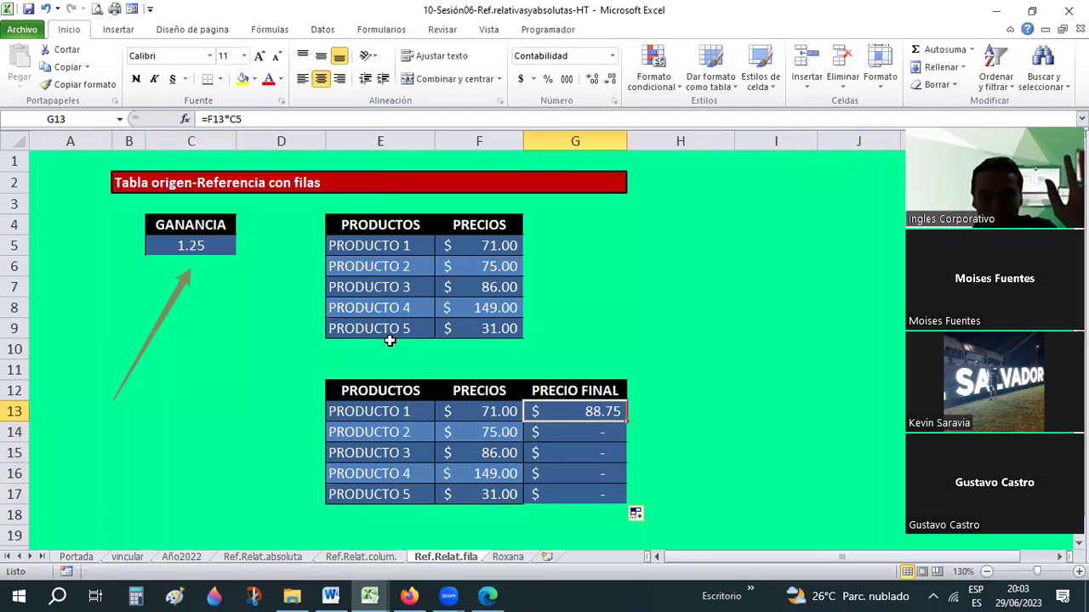
left_click(471, 411)
left_click(582, 412)
left_click(580, 432)
left_click(516, 436)
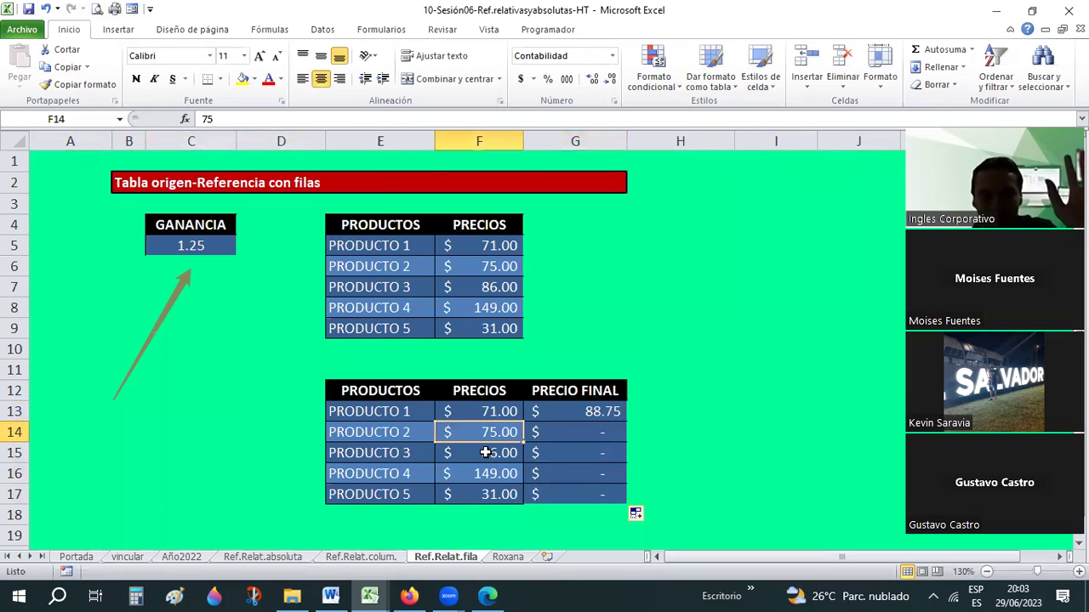
left_click(580, 411)
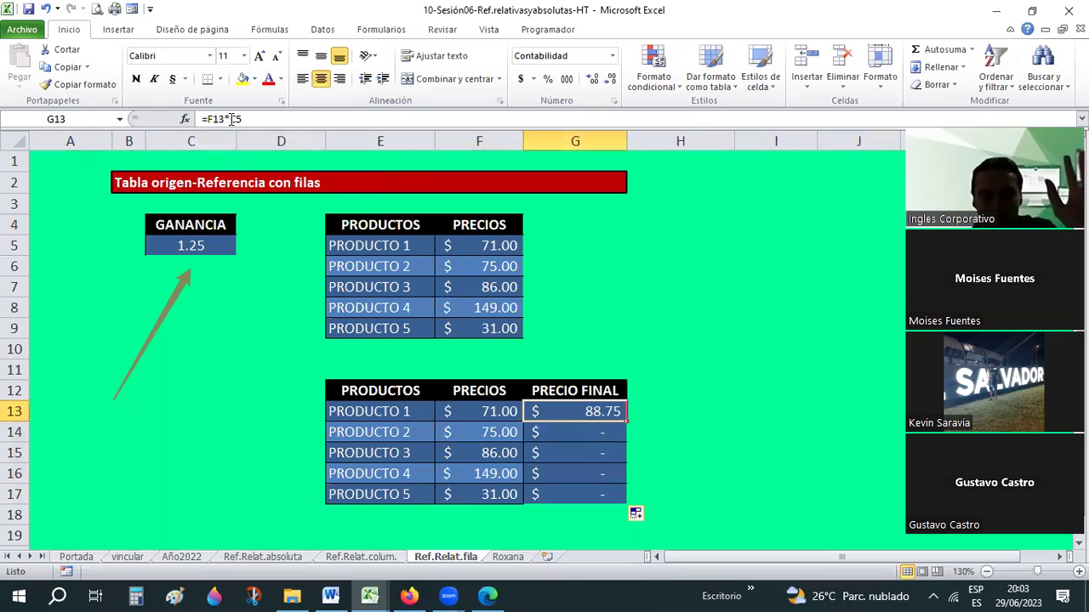
left_click(200, 247)
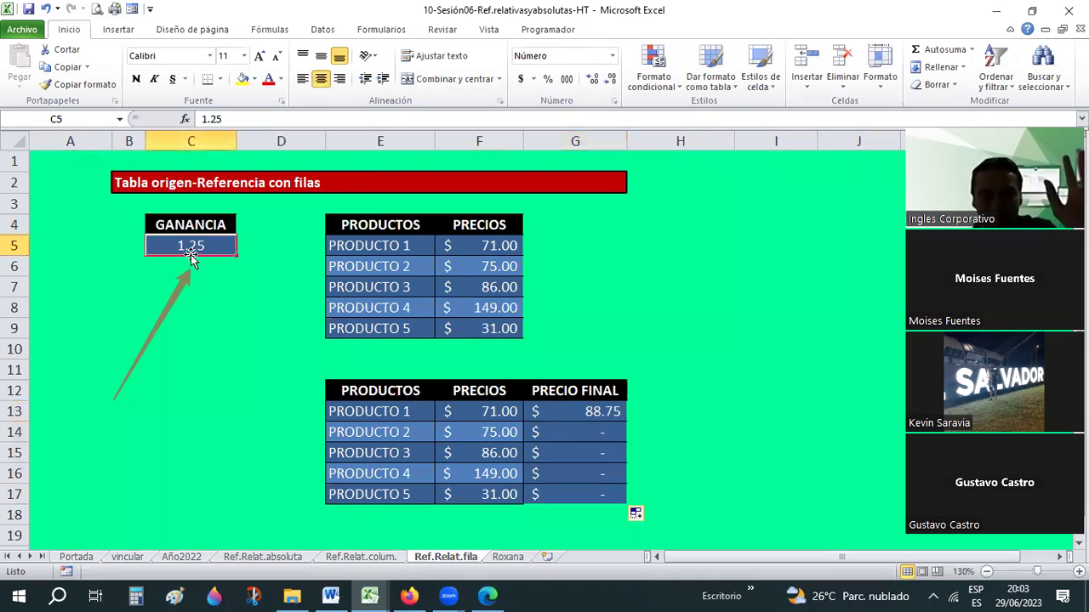
left_click(597, 431)
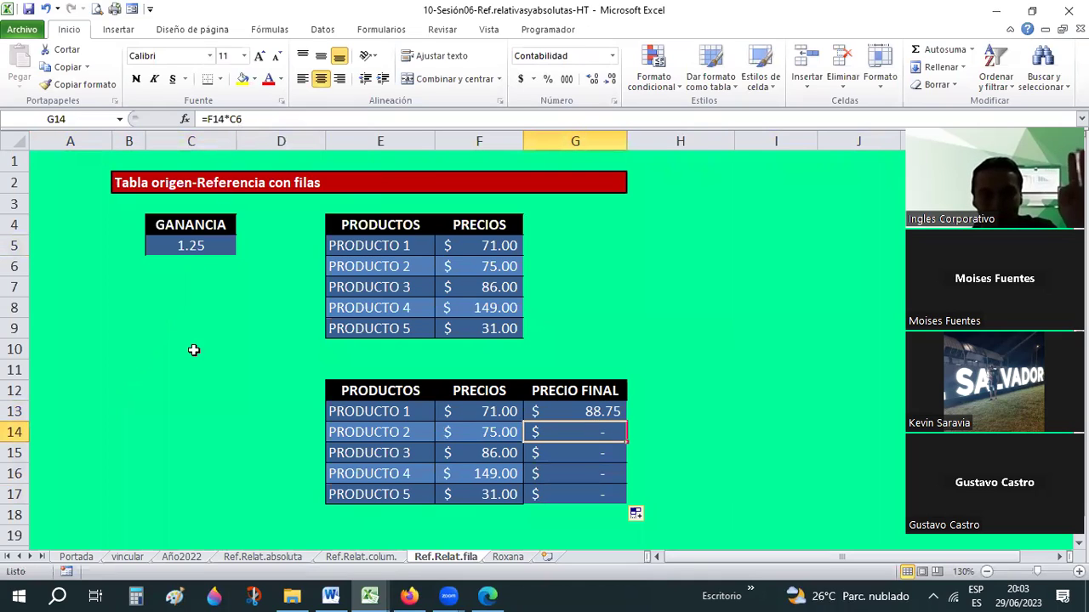
left_click(173, 262)
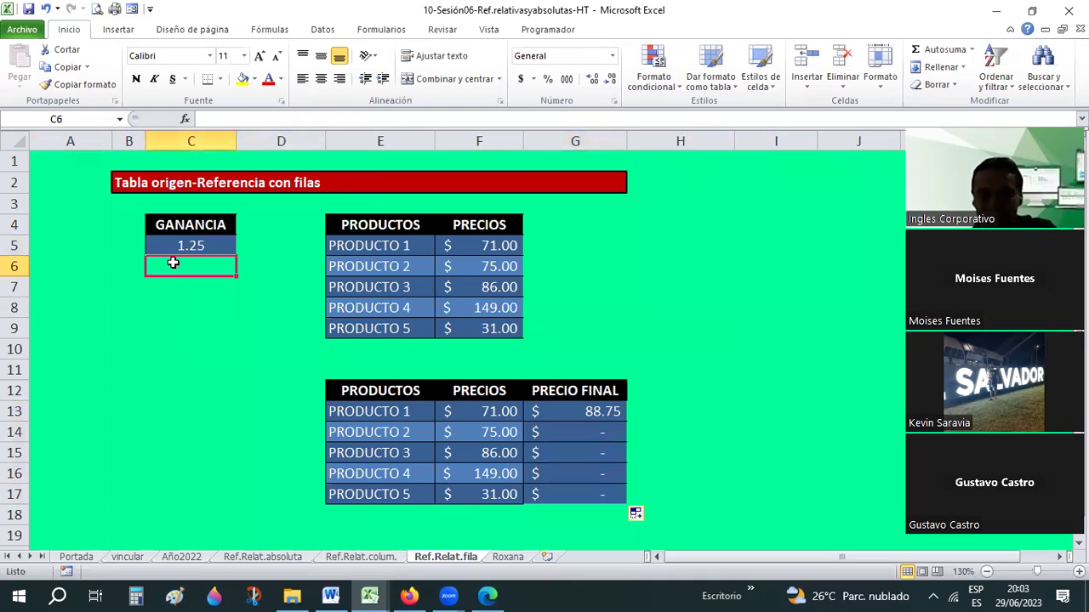
key("ctrl+z")
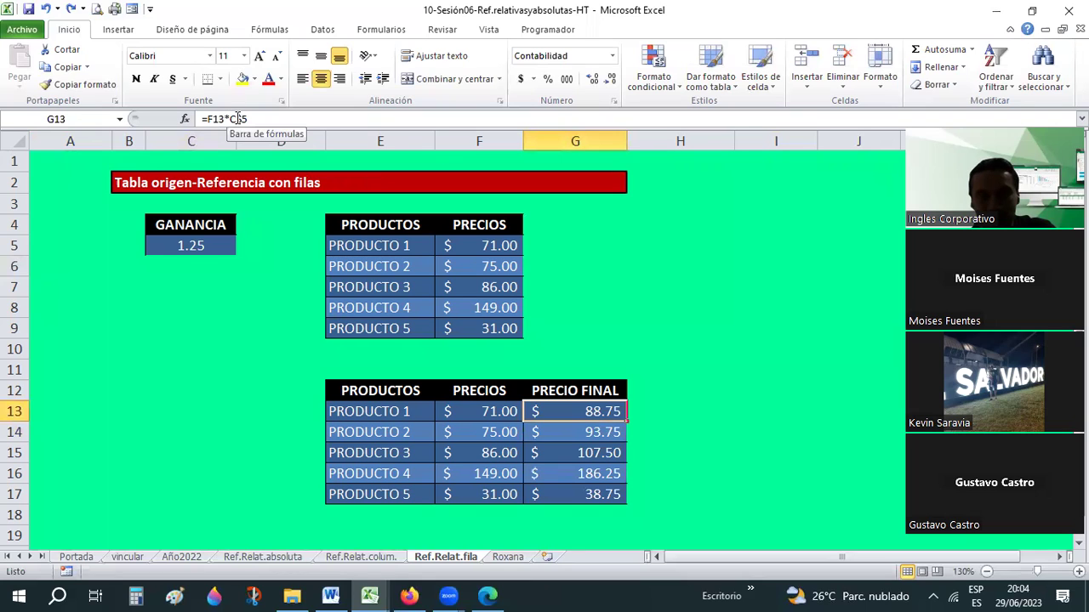
- Confirm G13 as =F13*C$5, inspect G14, then view E15's =F6*$E6 on Ref.Relat.colum
left_click_drag(235, 119, 258, 117)
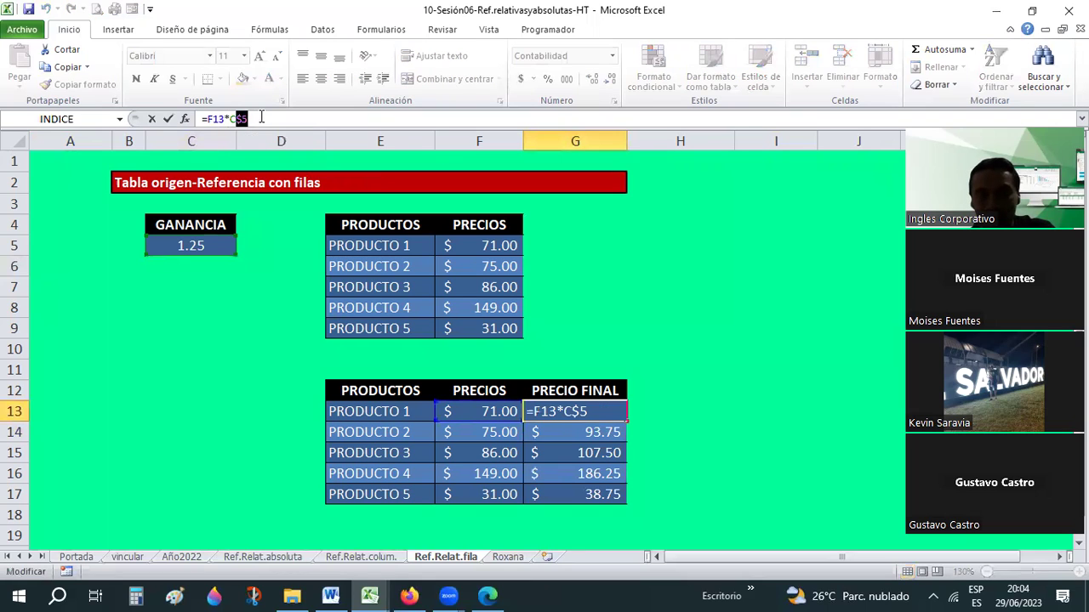
key("ctrl+Return")
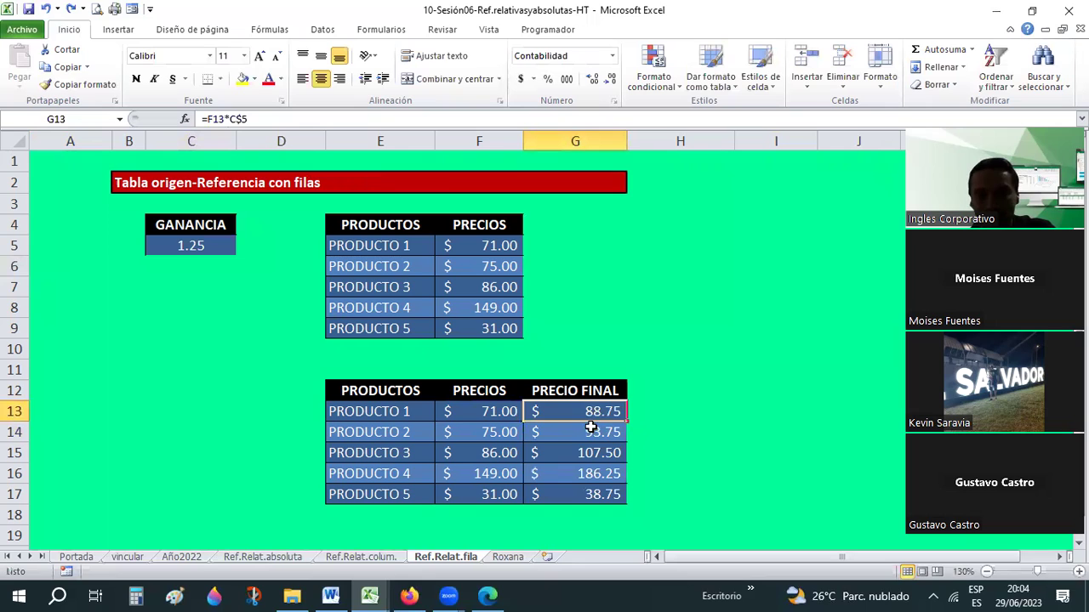
left_click(592, 431)
left_click(564, 411)
left_click(573, 430)
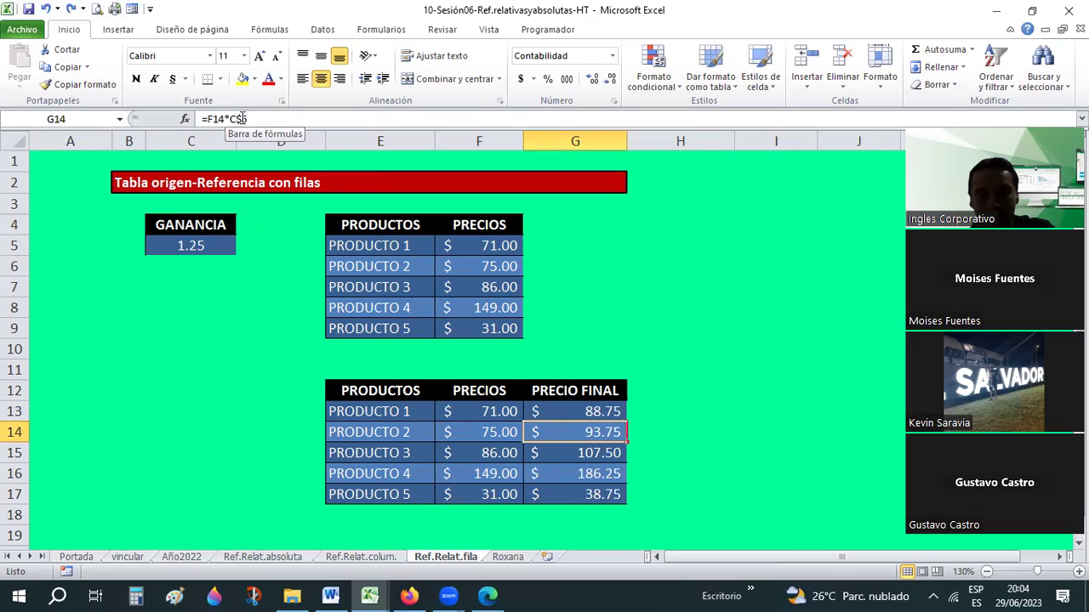
left_click(250, 119)
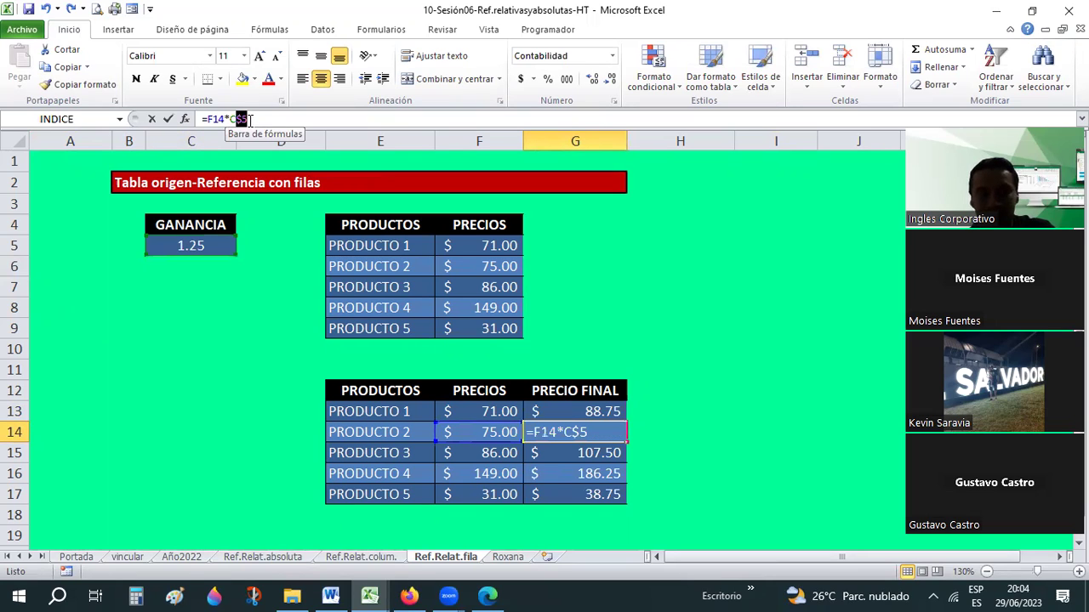
key("shift+Left")
key("shift+Left")
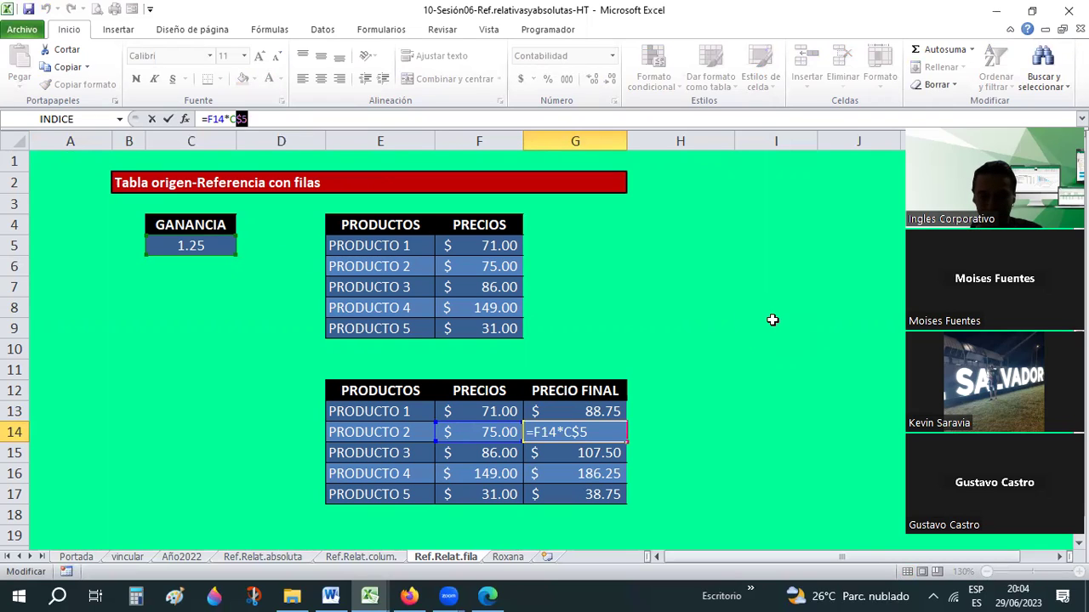
key("ctrl+Return")
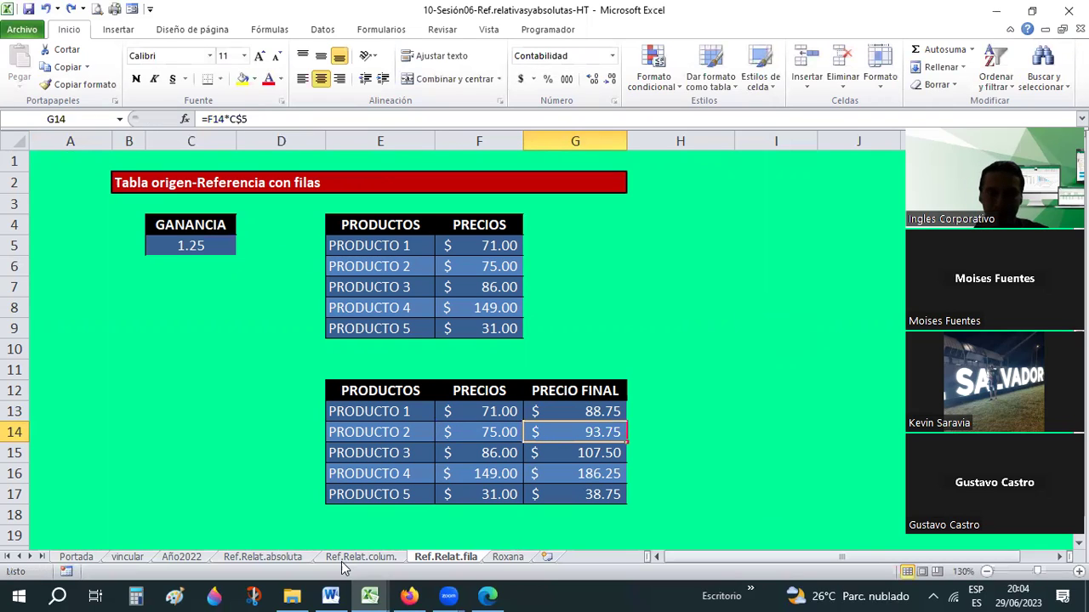
left_click(347, 557)
left_click(460, 380)
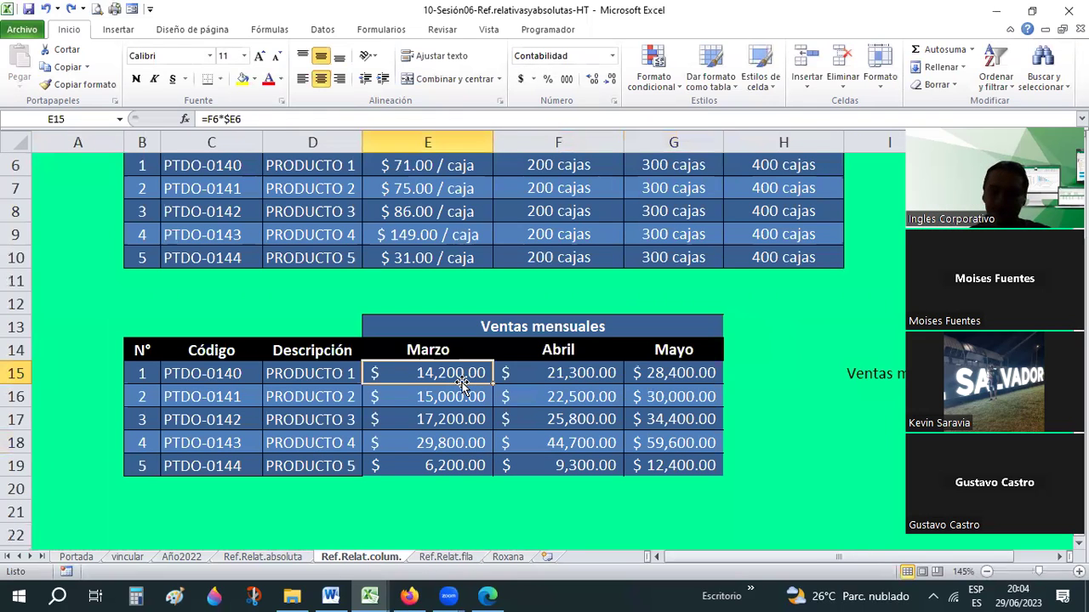
- Switch to the Ref.Relat.absoluta sheet, where E6's =E5*$B$5 gives $92.30
left_click(446, 559)
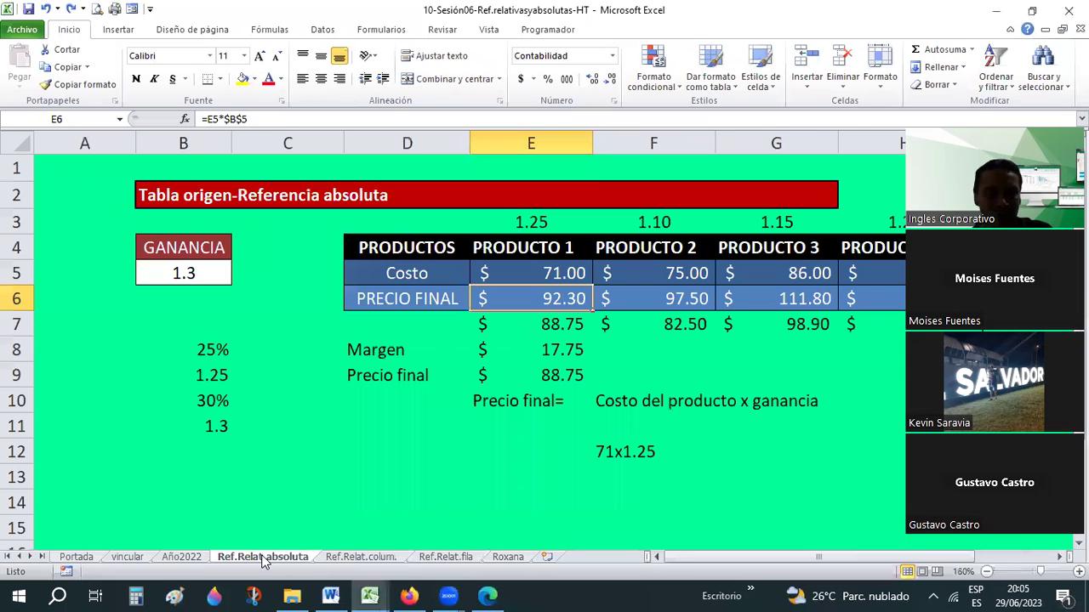
left_click(426, 447)
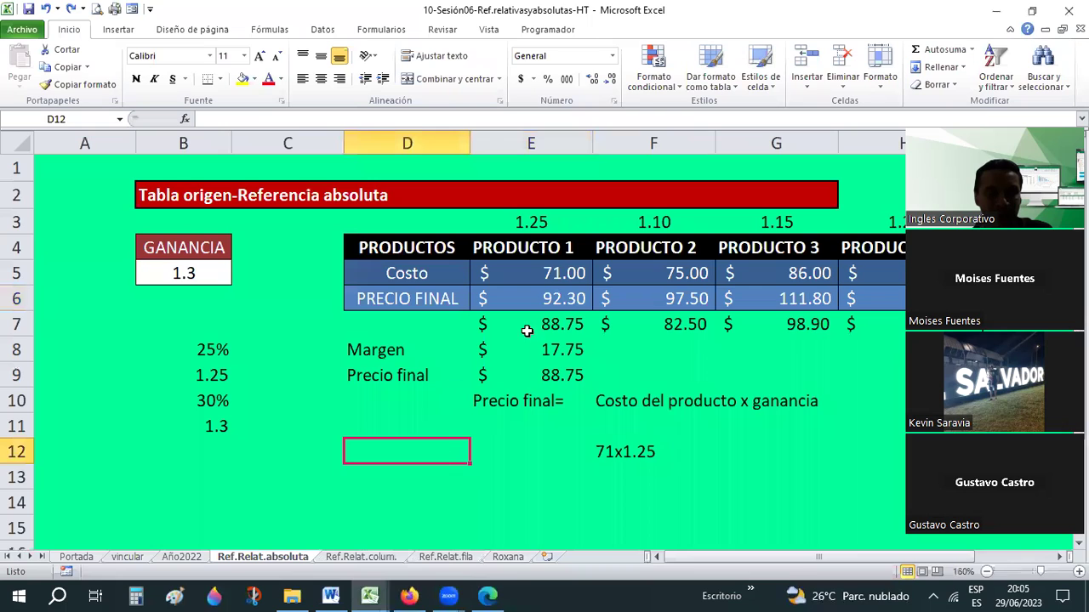
left_click(567, 298)
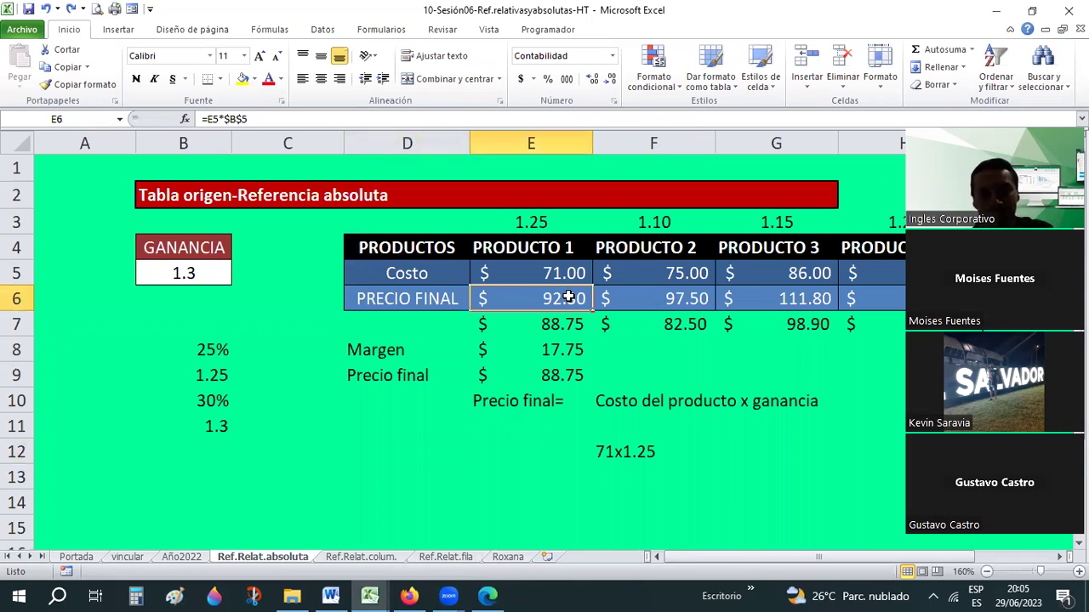
left_click(635, 295)
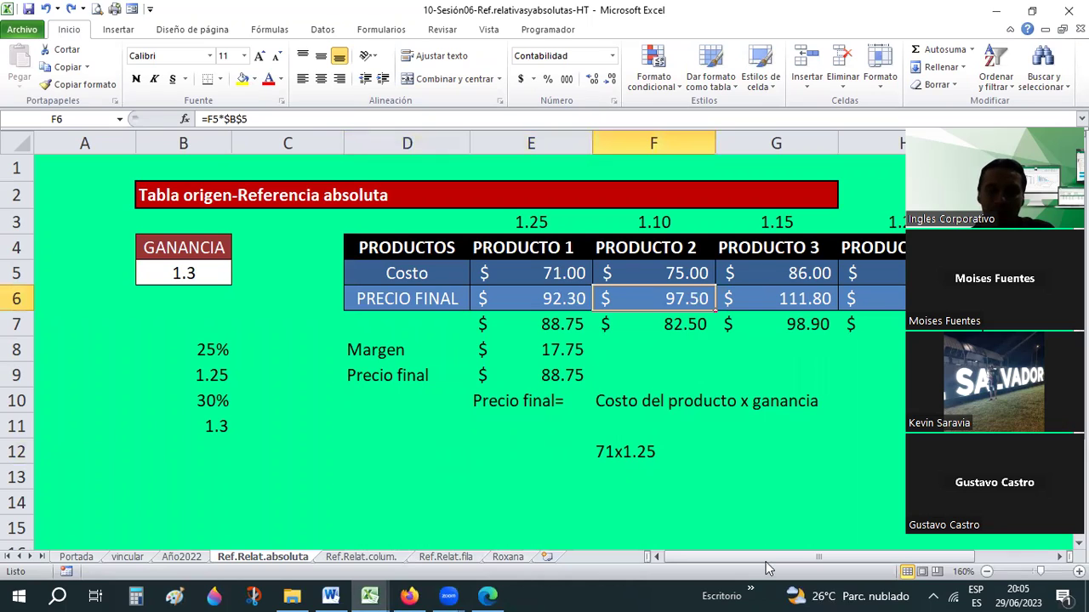
left_click_drag(778, 559, 856, 560)
left_click(745, 298)
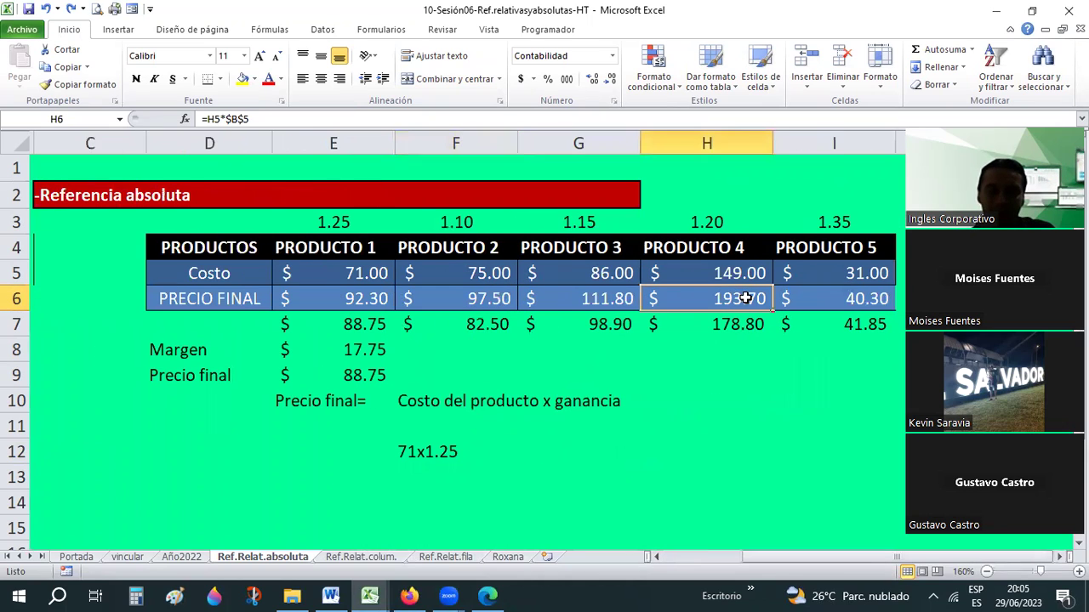
left_click(854, 306)
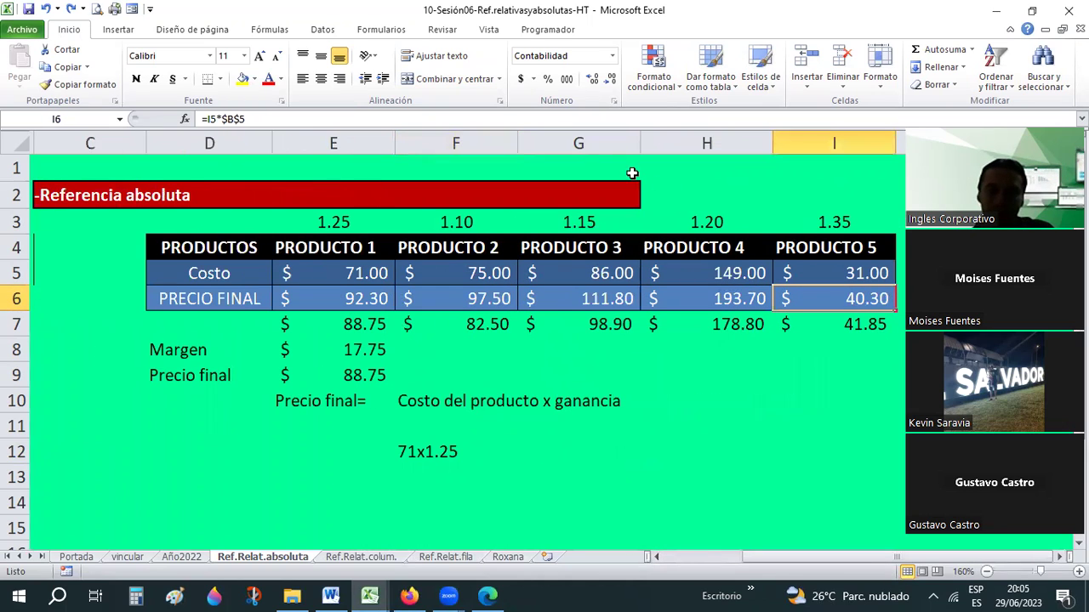